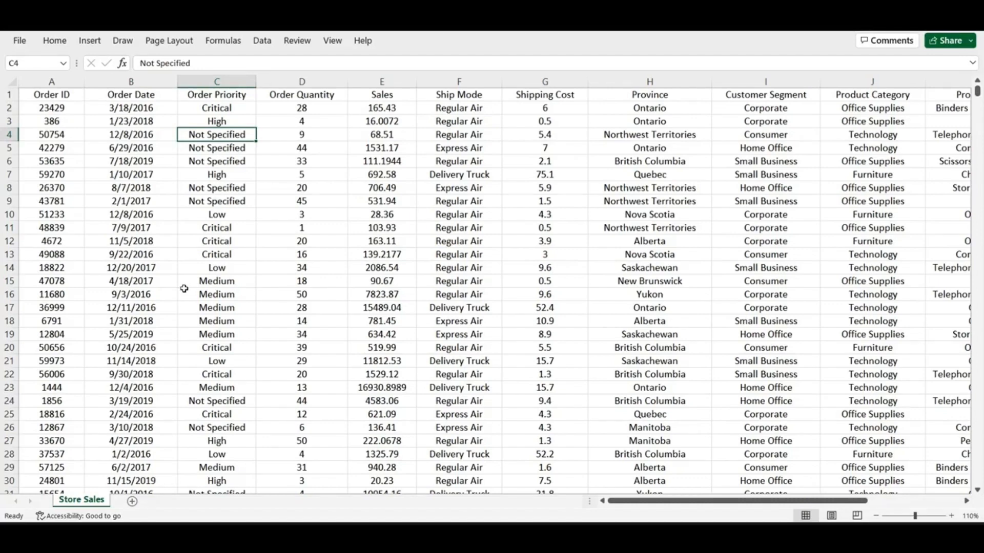
# - Examine the different priority levels recorded in the Order Priority column
pyautogui.click(233, 78)
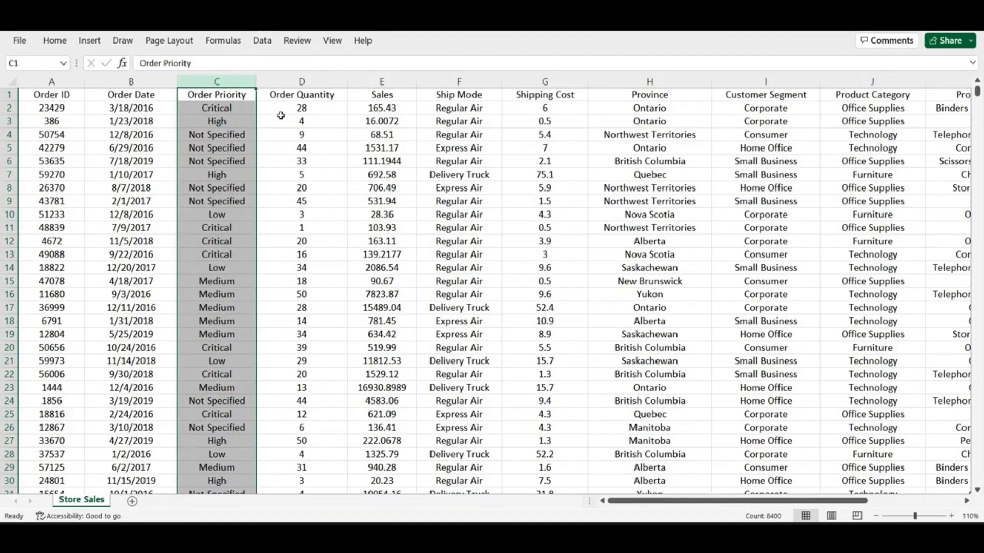
pyautogui.click(230, 215)
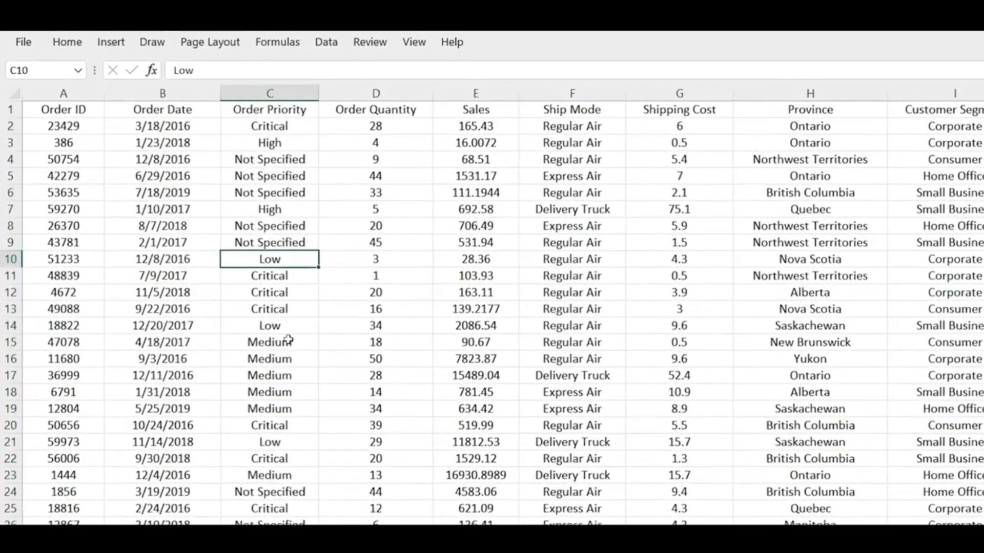
pyautogui.click(286, 347)
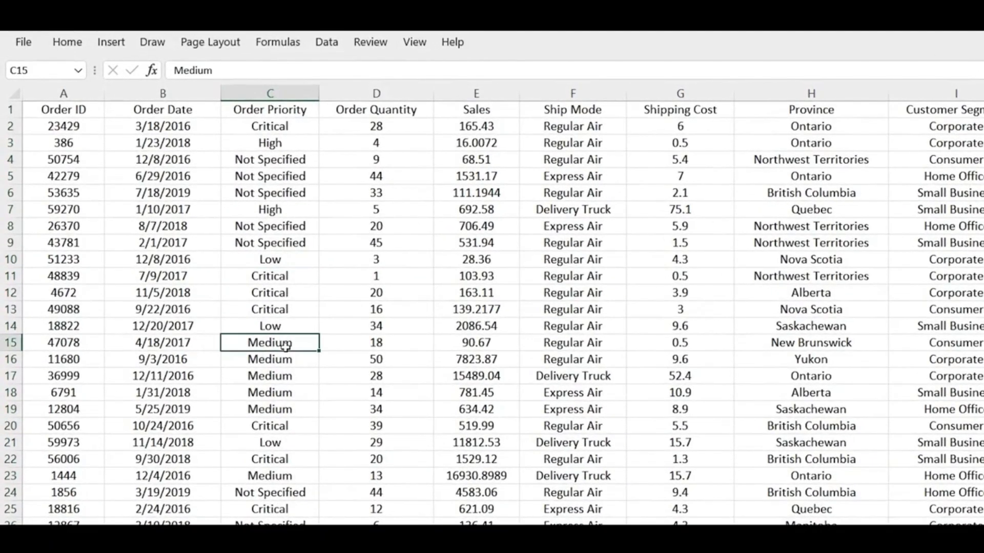
pyautogui.click(290, 210)
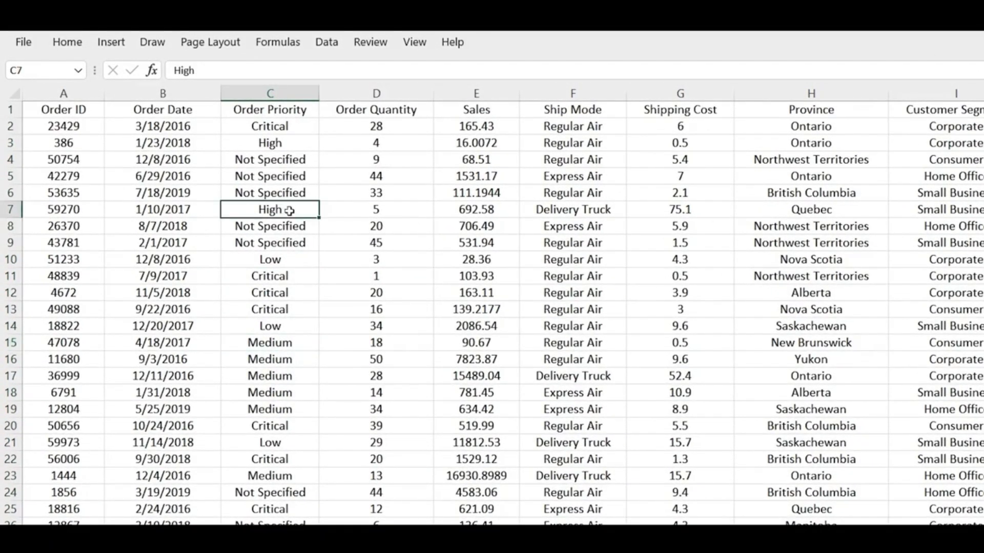
pyautogui.click(284, 126)
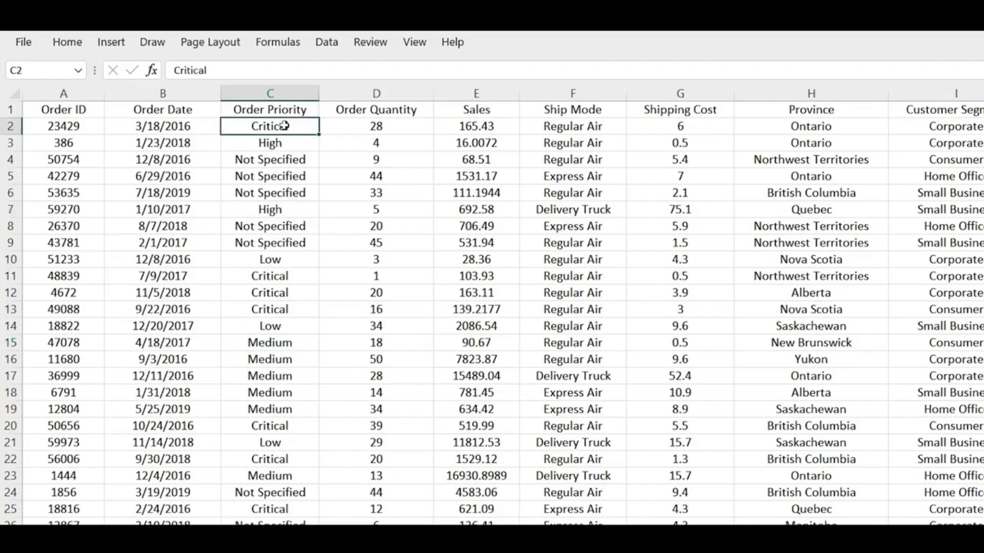
pyautogui.click(278, 162)
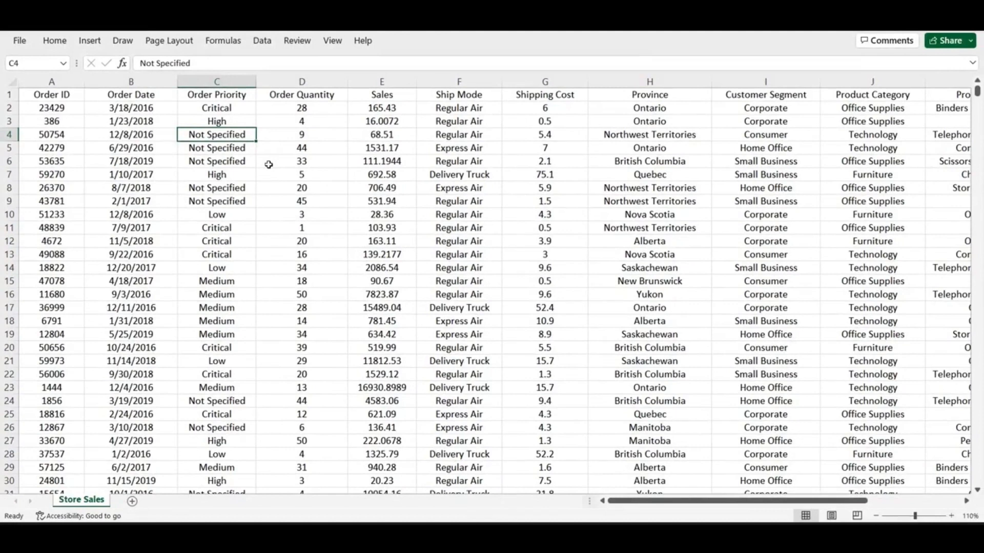
# - Insert a new, widened column before Order Quantity and give it the header "Priority Star Rating"
pyautogui.click(297, 81)
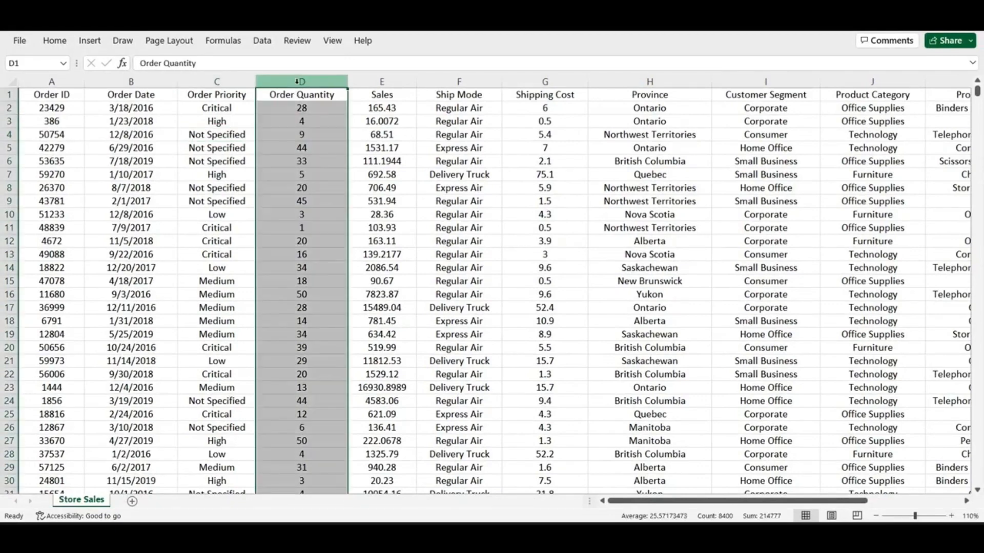
pyautogui.rightClick(297, 81)
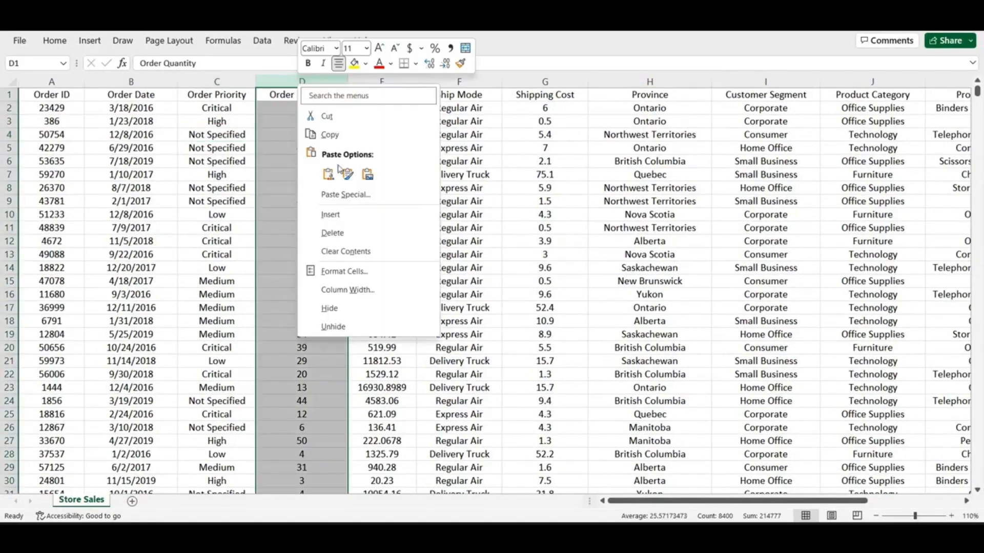
pyautogui.click(331, 215)
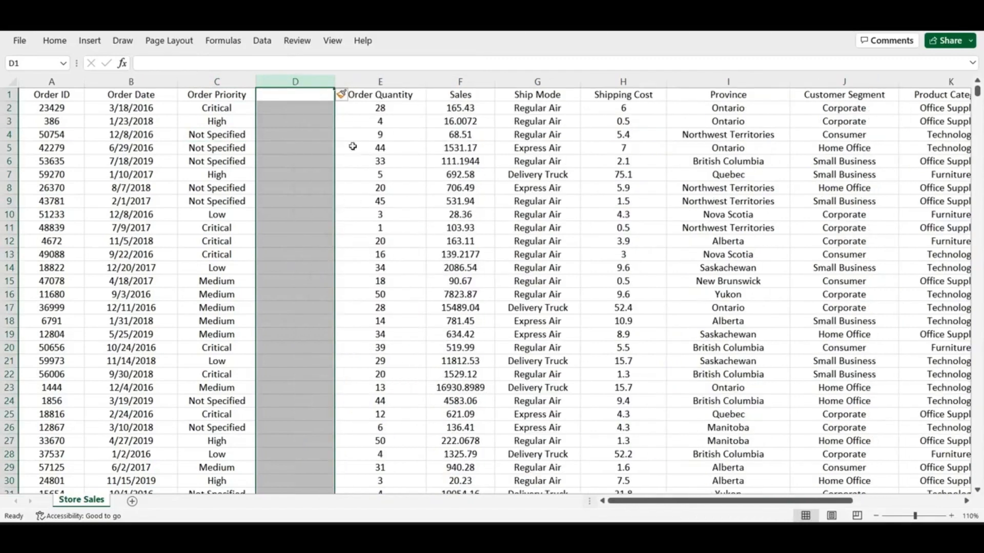
pyautogui.moveTo(332, 78); pyautogui.dragTo(423, 82)
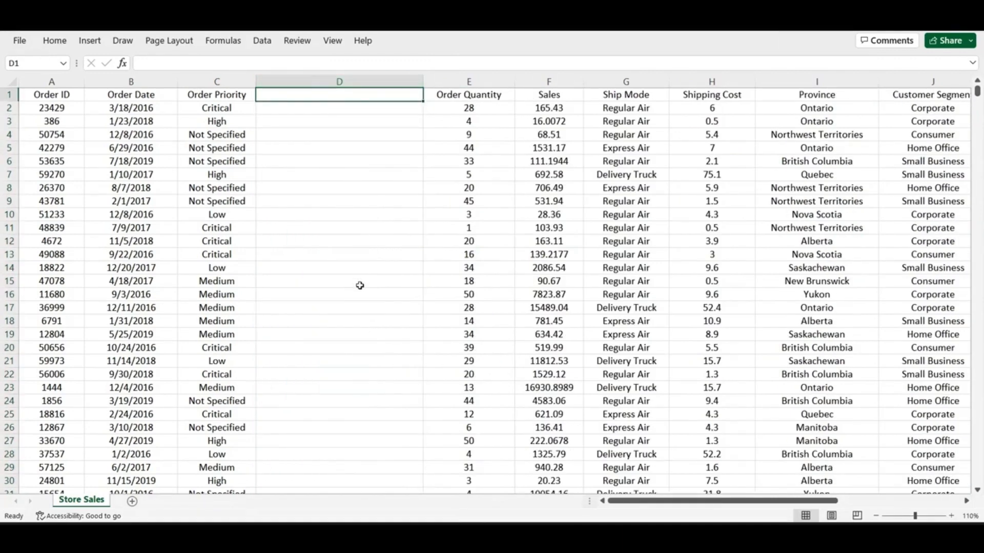
pyautogui.write('Priority Star Rating')
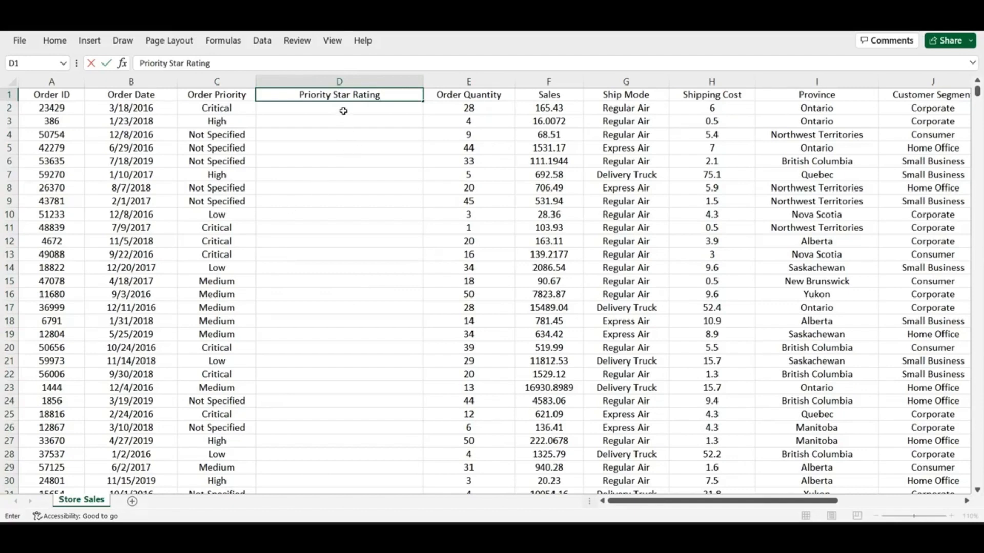
pyautogui.press('Return')
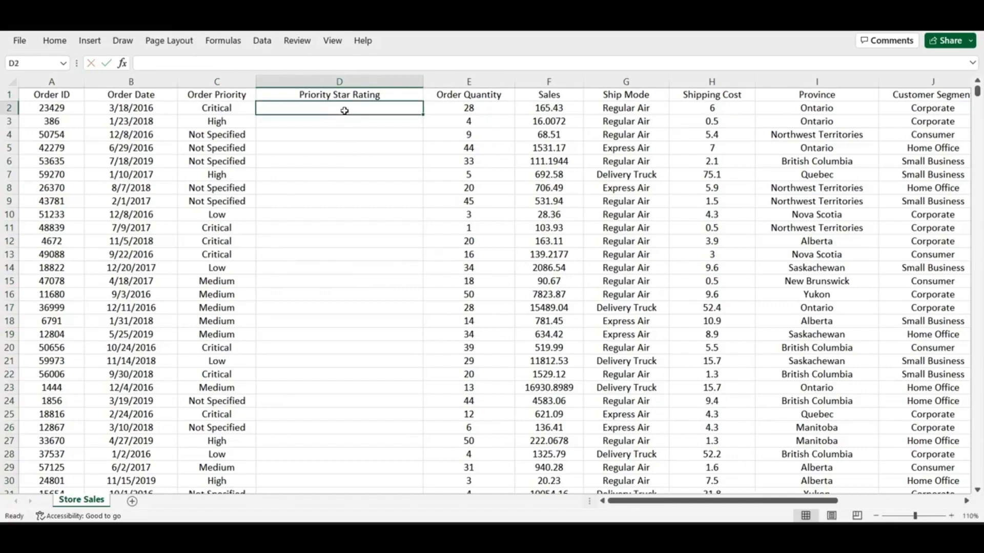
# - Review which Order Priority entries are Critical and which have another level, against the empty star rating column
pyautogui.click(222, 108)
pyautogui.click(303, 109)
pyautogui.click(233, 123)
pyautogui.click(232, 134)
pyautogui.click(216, 216)
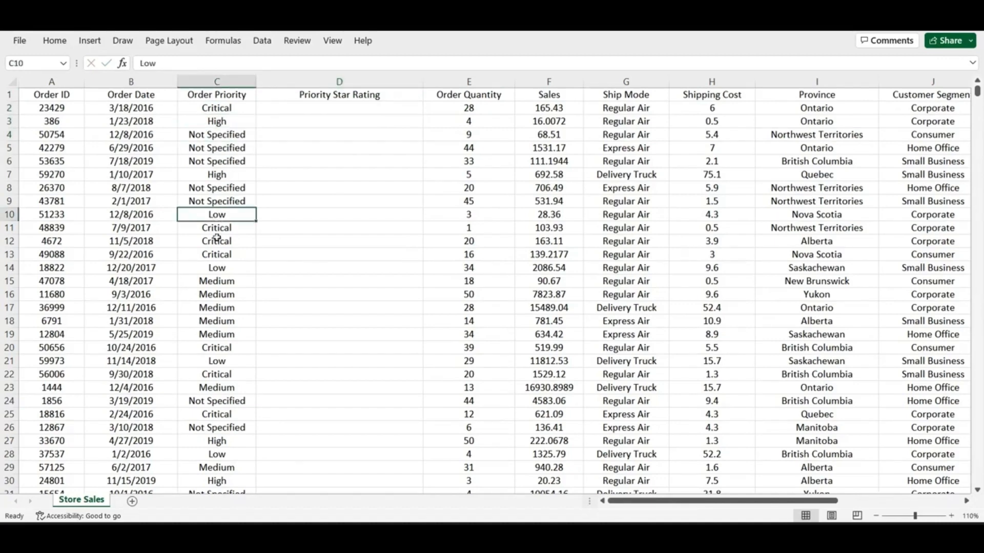
# - Enter the formula =IF(C2="Critical","***","*") in cell D2 to rate the first order's priority
pyautogui.click(287, 107)
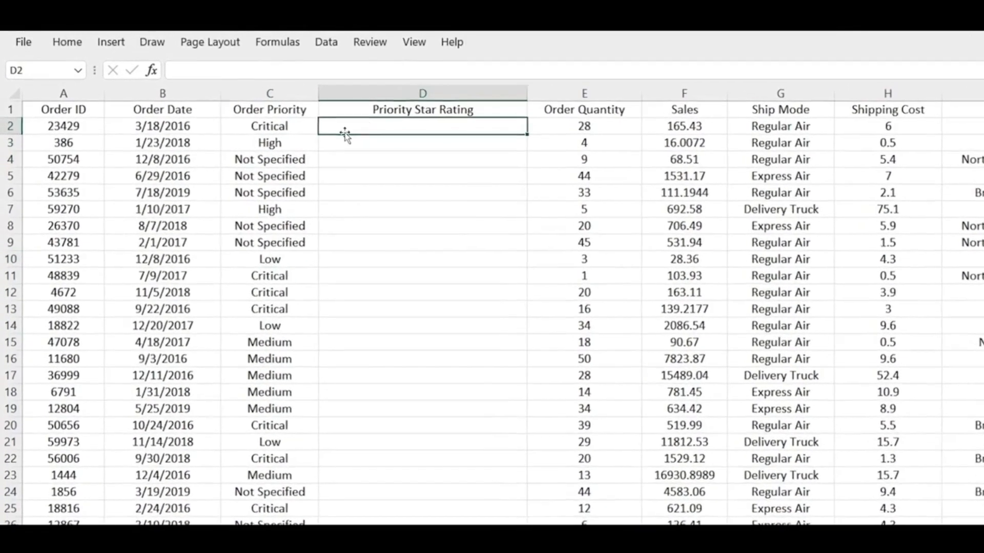
pyautogui.doubleClick(282, 114)
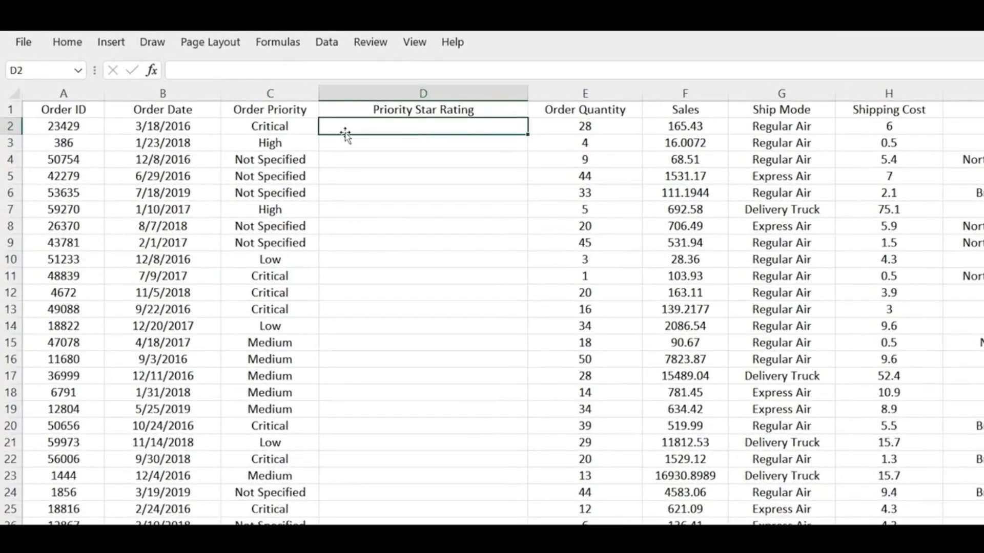
pyautogui.write('=IF')
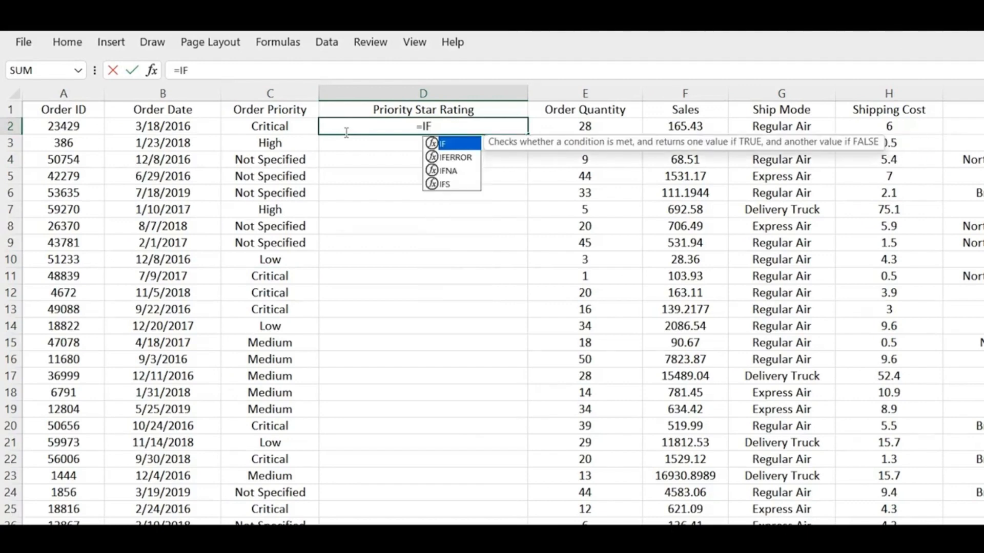
pyautogui.write('(')
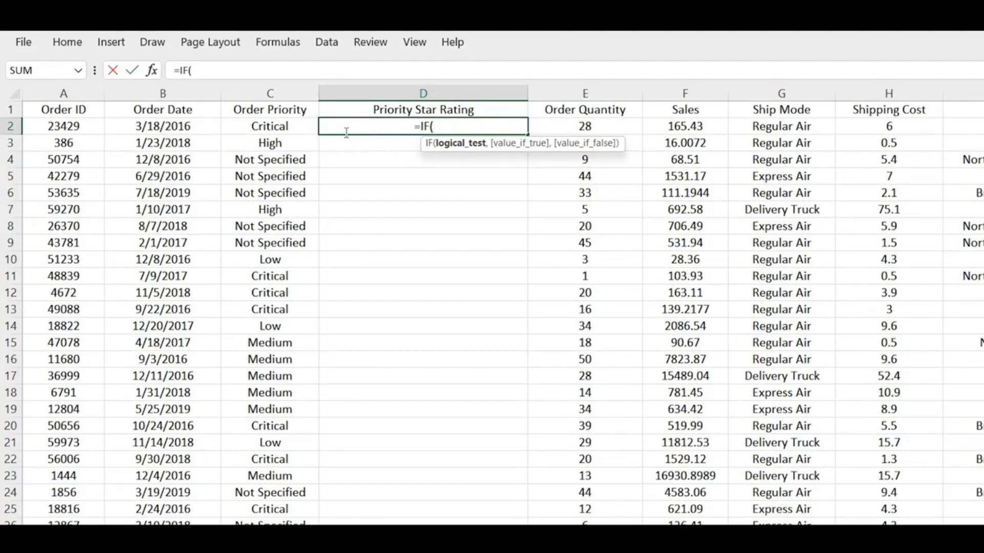
pyautogui.click(294, 131)
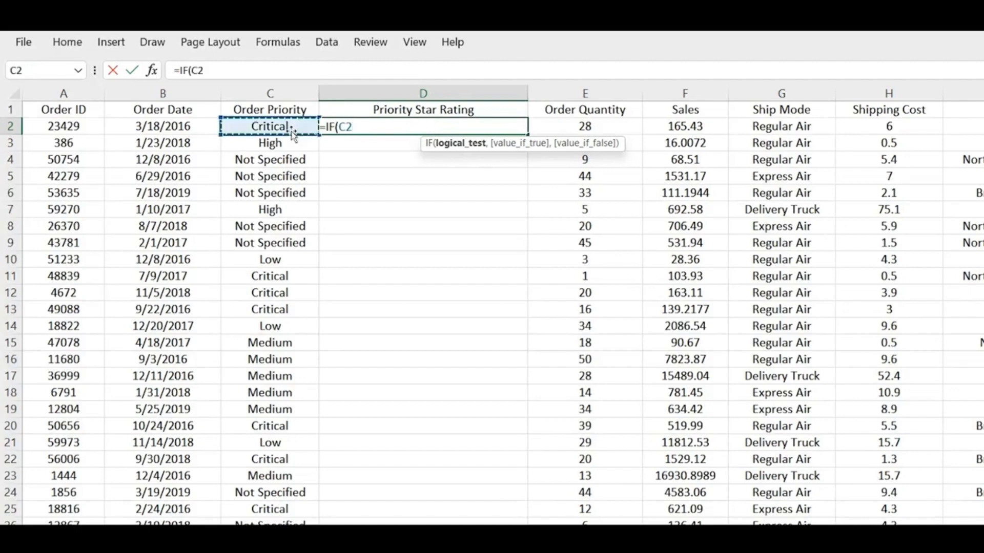
pyautogui.write('=')
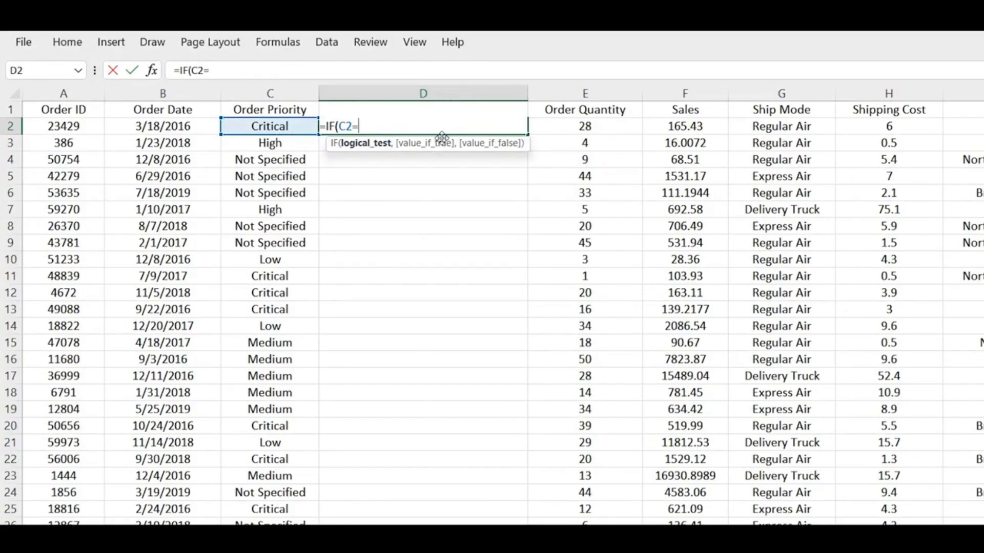
pyautogui.write('"Critical"')
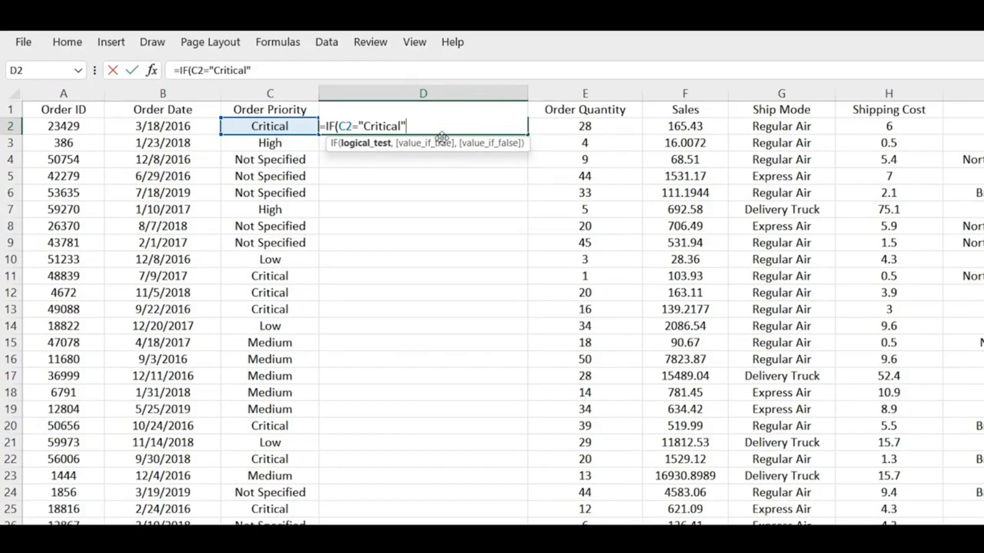
pyautogui.write(',')
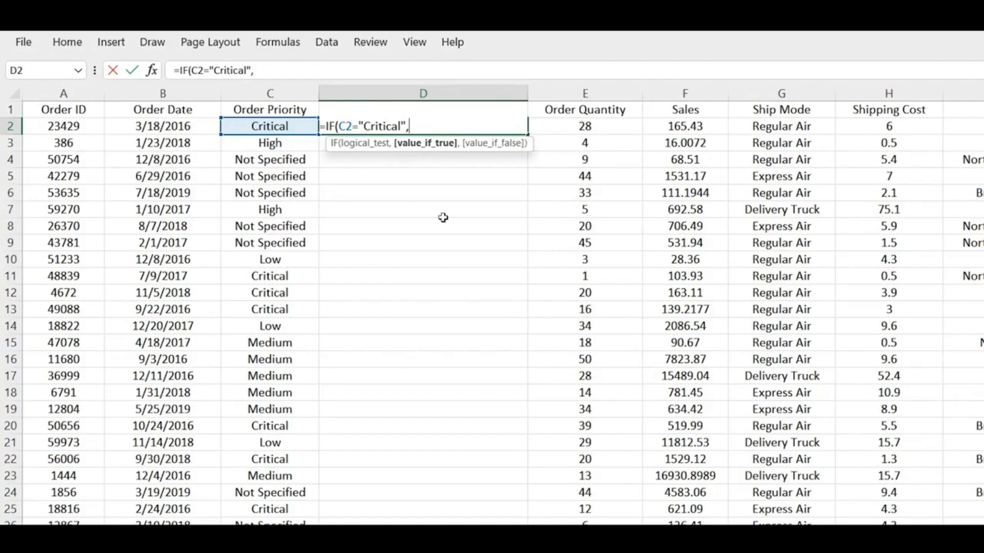
pyautogui.write('"***",')
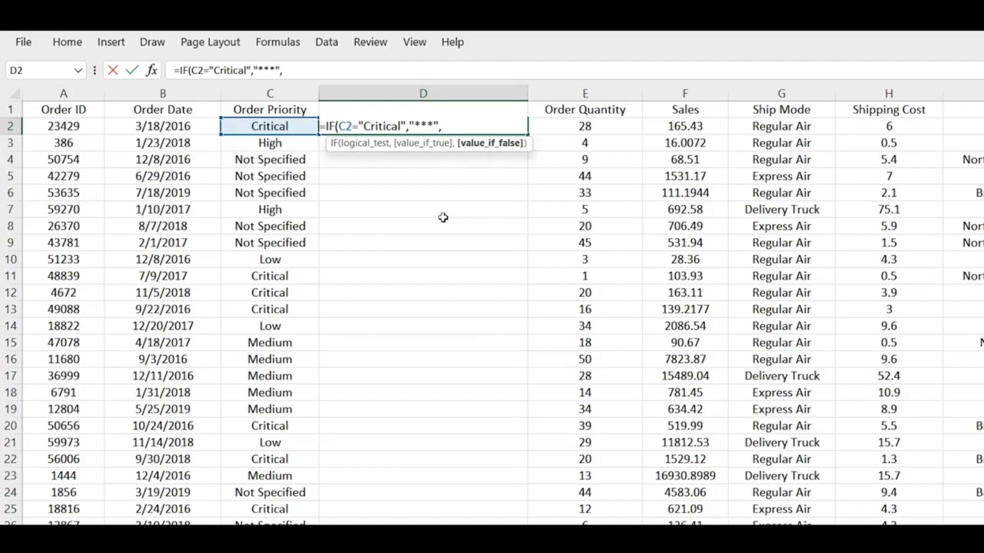
pyautogui.write('"*")')
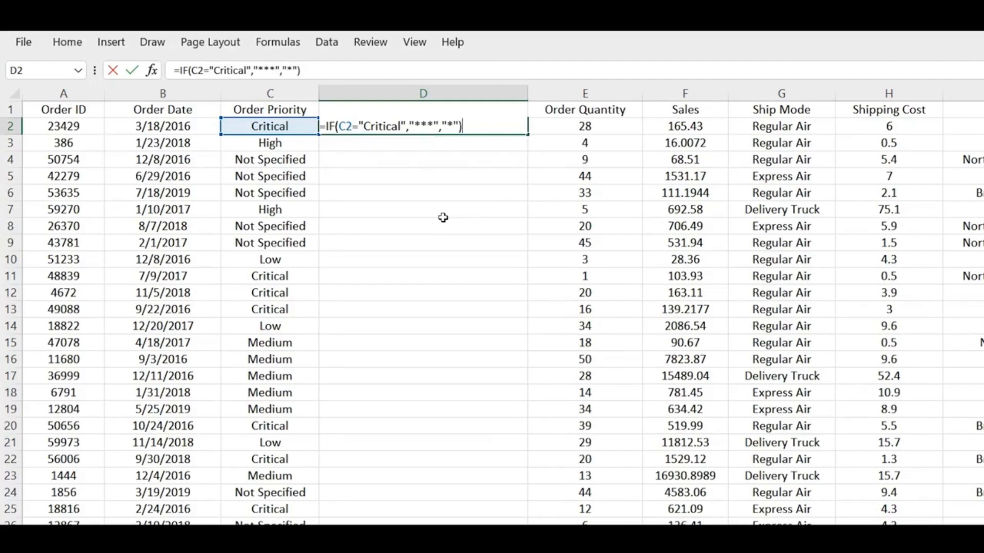
pyautogui.press('Return')
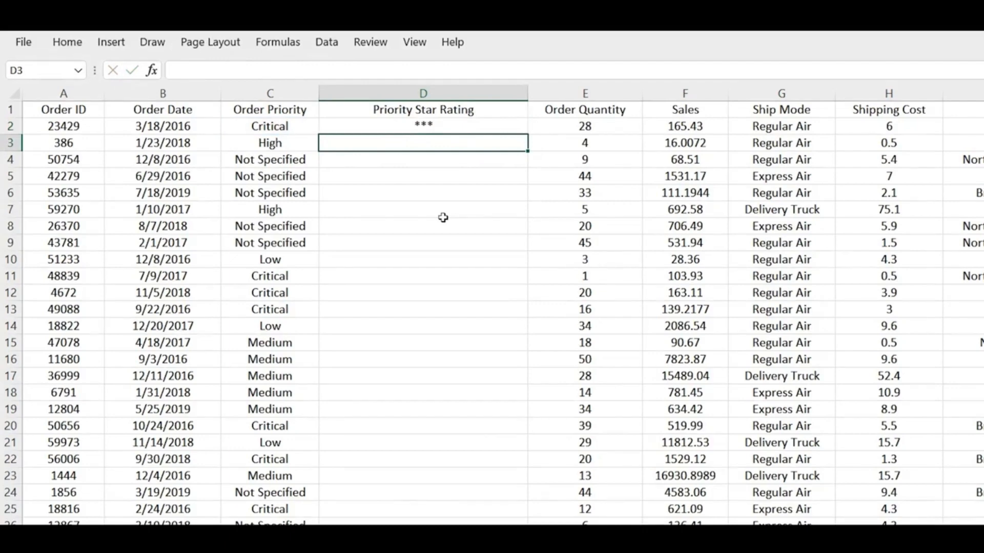
# - Fill the star rating formula from D2 down the Priority Star Rating column to the last order row
pyautogui.click(482, 128)
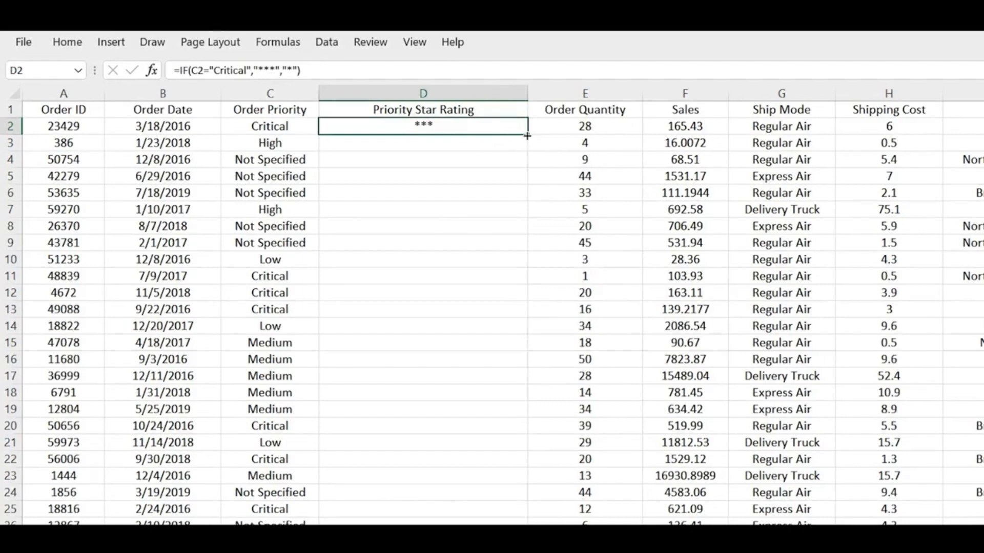
pyautogui.moveTo(526, 136); pyautogui.dragTo(529, 148)
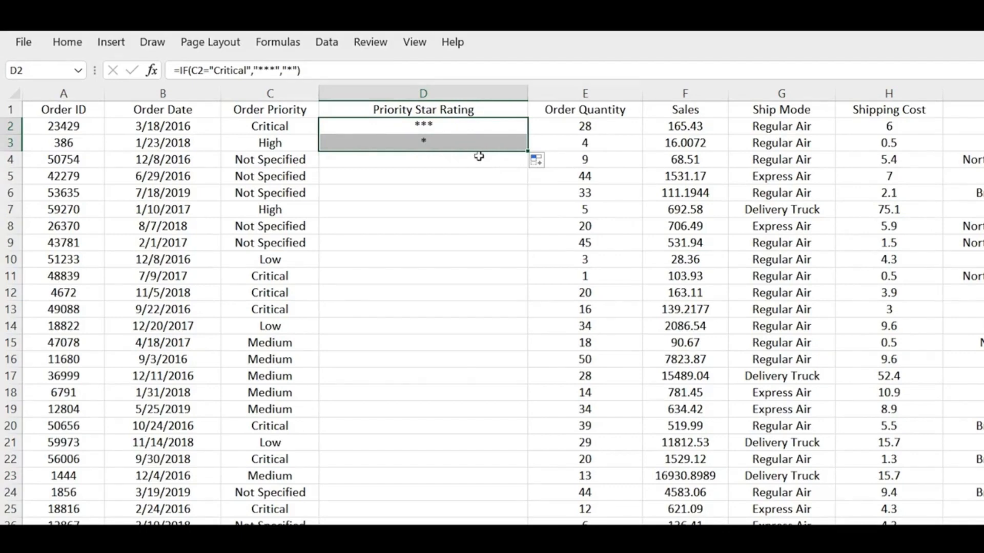
pyautogui.click(513, 146)
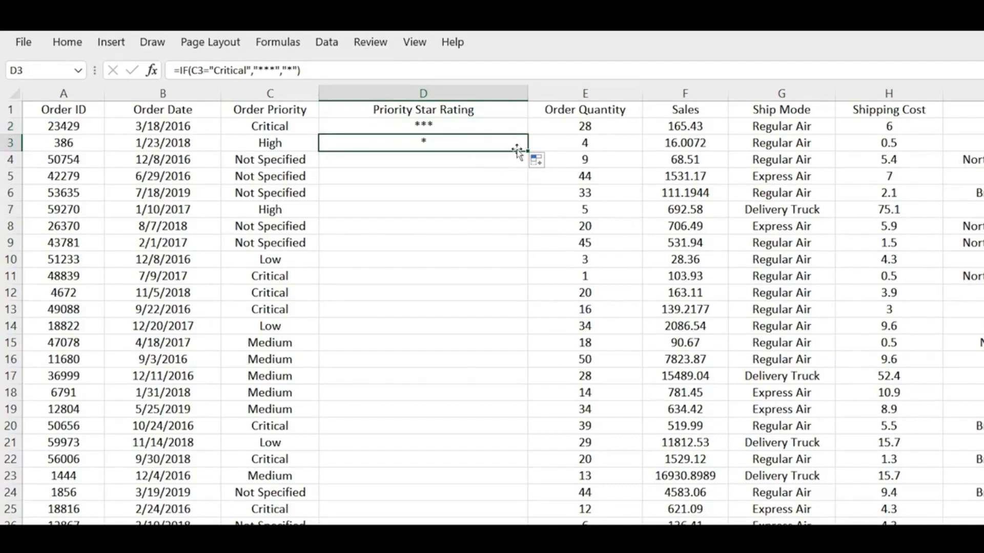
pyautogui.moveTo(528, 152); pyautogui.dragTo(529, 164)
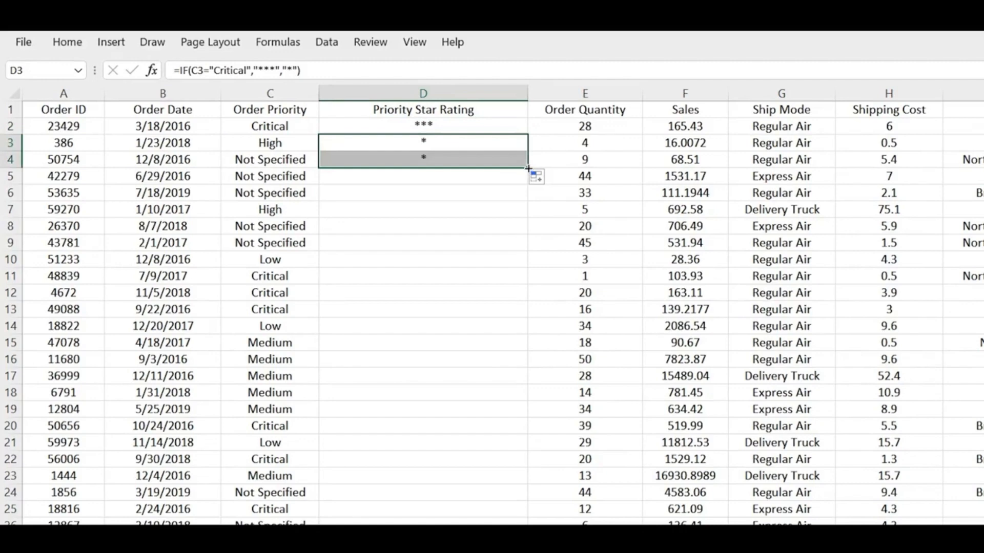
pyautogui.click(496, 179)
pyautogui.click(496, 156)
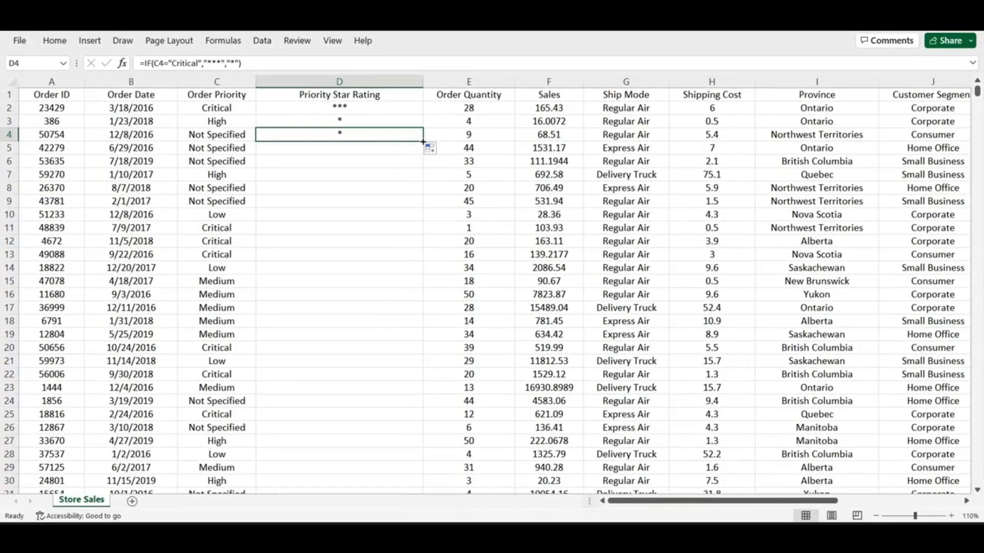
pyautogui.doubleClick(423, 142)
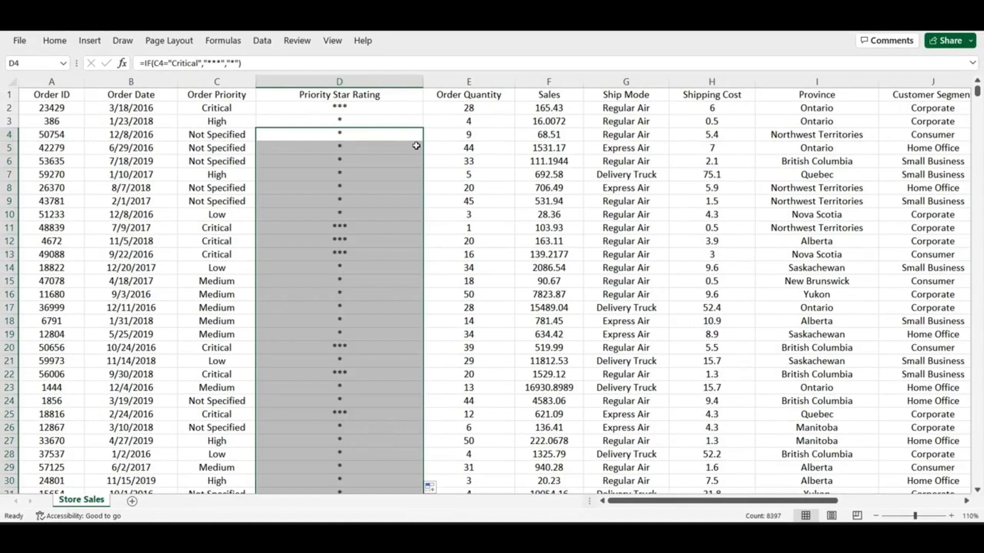
# - Check the star ratings in D11 through D18 against the Order Priority values in the same rows
pyautogui.click(365, 226)
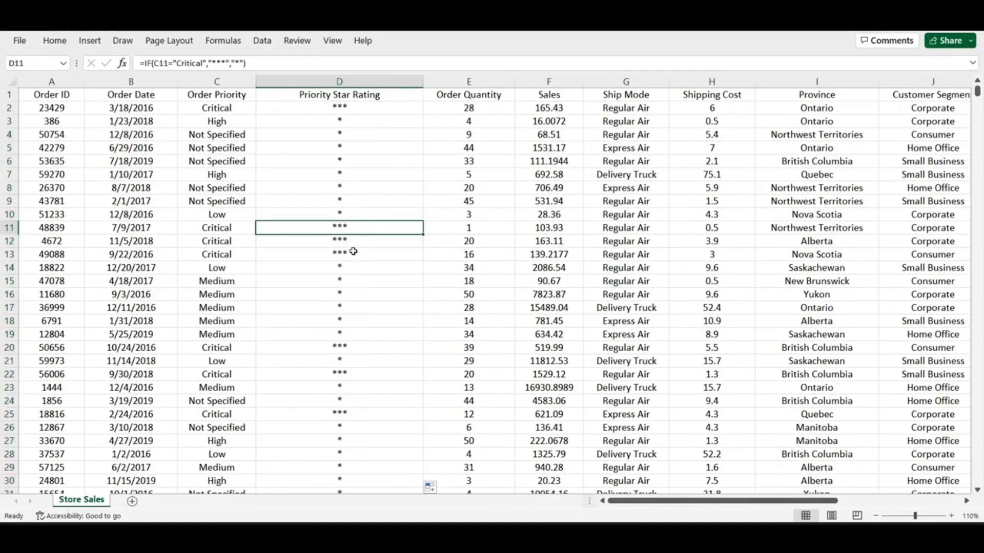
pyautogui.click(355, 244)
pyautogui.click(353, 252)
pyautogui.click(347, 269)
pyautogui.click(349, 282)
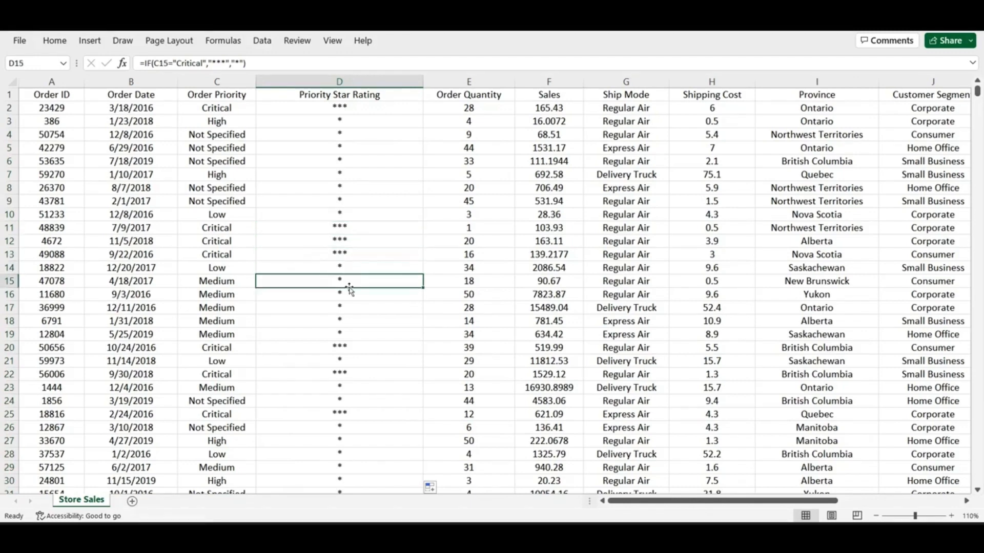
pyautogui.click(348, 297)
pyautogui.click(348, 309)
pyautogui.click(346, 322)
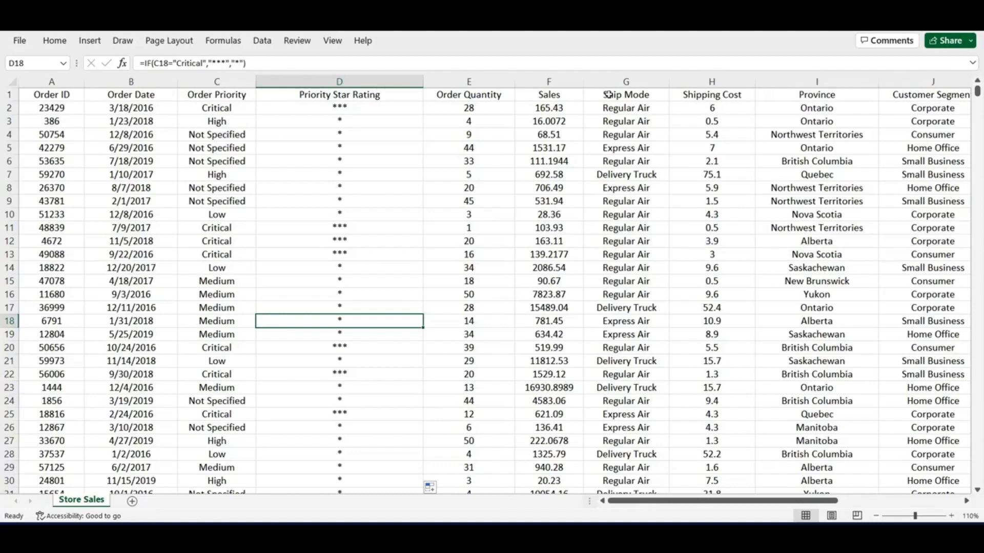
# - Examine the Sales column and a few of its individual amounts
pyautogui.click(541, 83)
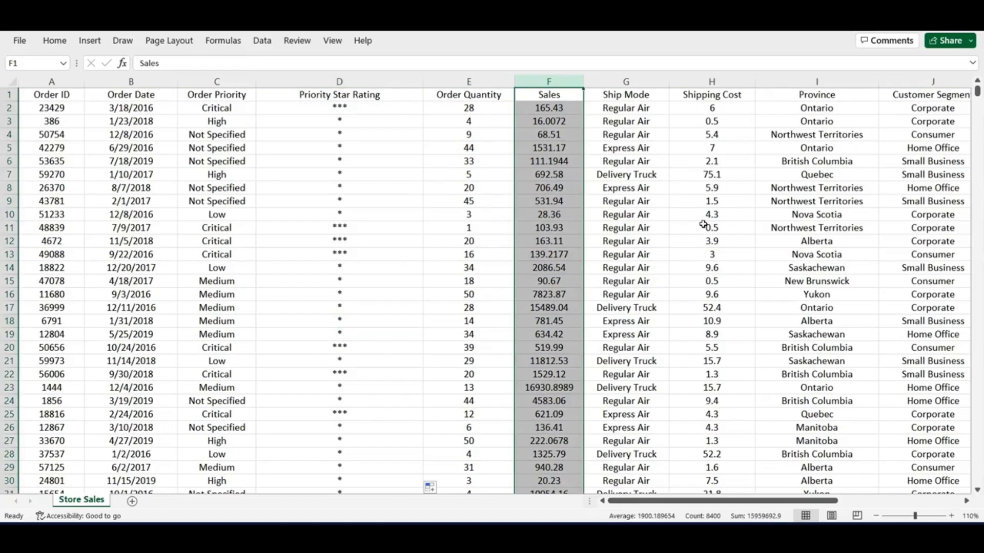
pyautogui.click(553, 163)
pyautogui.click(554, 253)
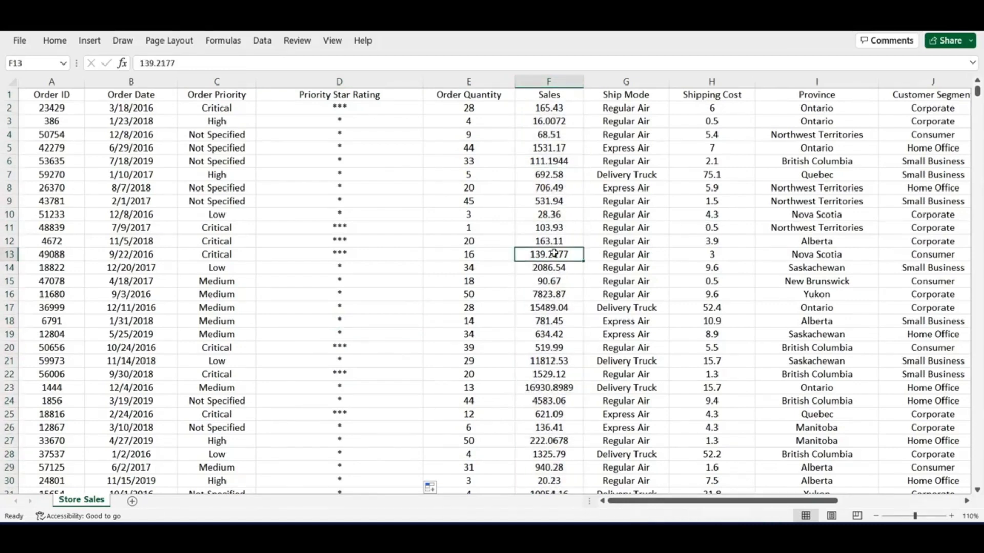
# - Format the whole Sales column as Number with 2 decimal places
pyautogui.click(549, 80)
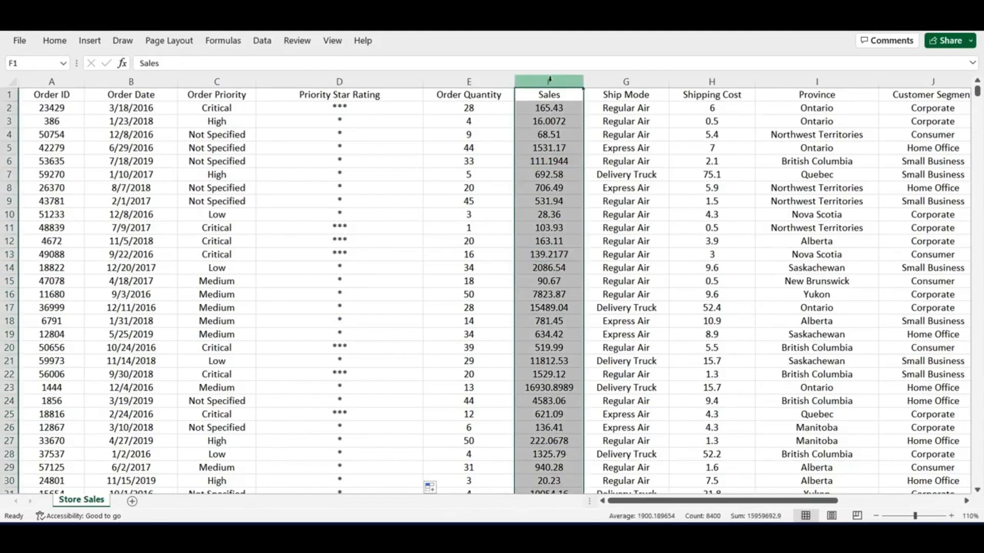
pyautogui.rightClick(549, 80)
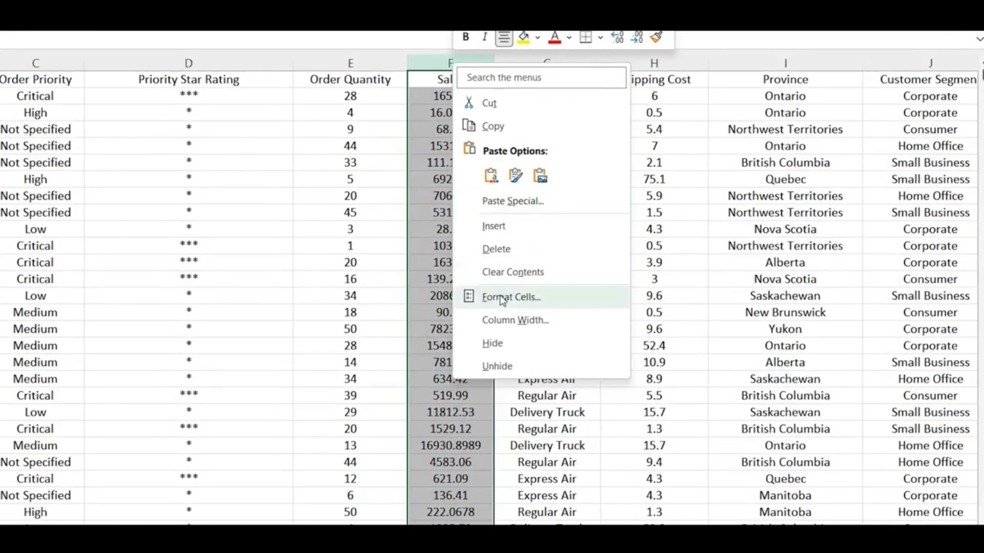
pyautogui.click(502, 299)
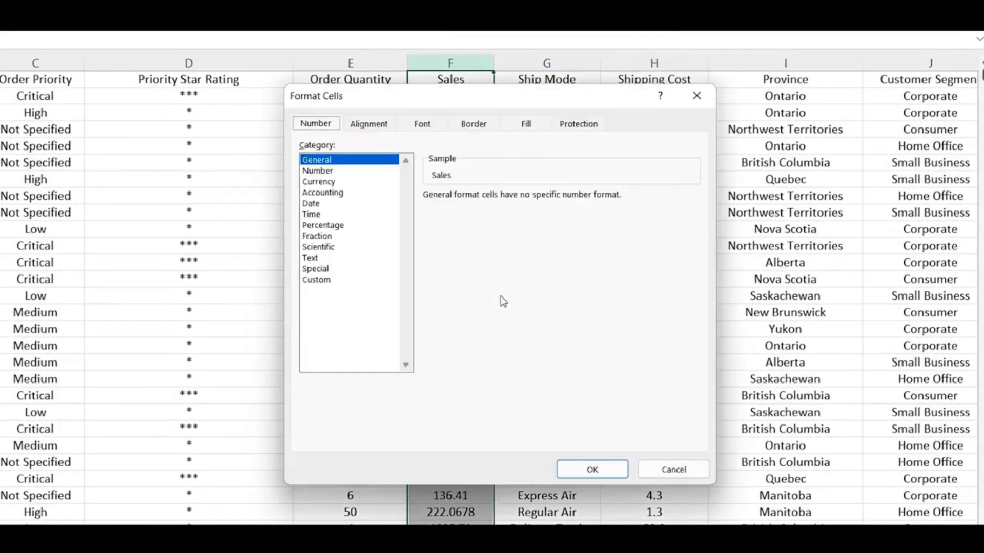
pyautogui.click(322, 170)
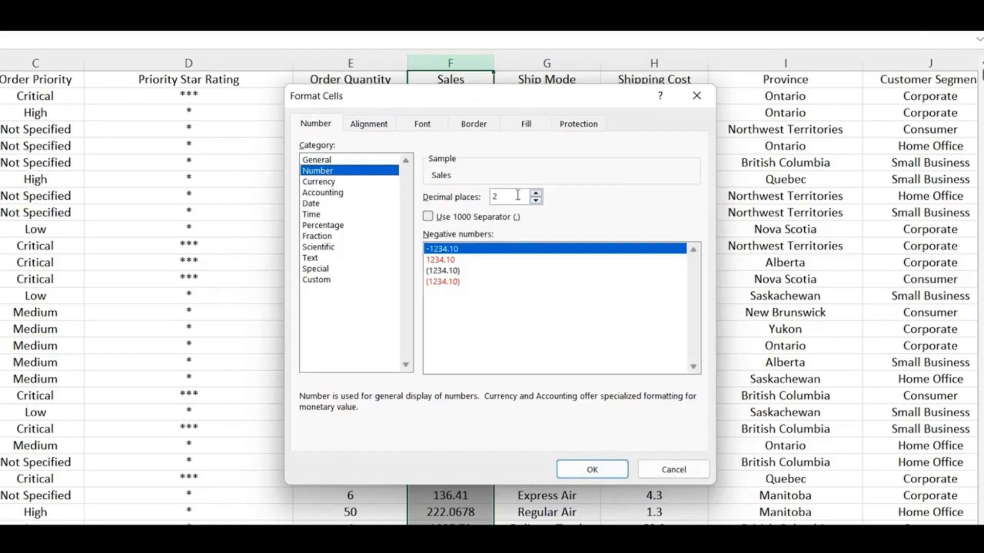
pyautogui.click(617, 468)
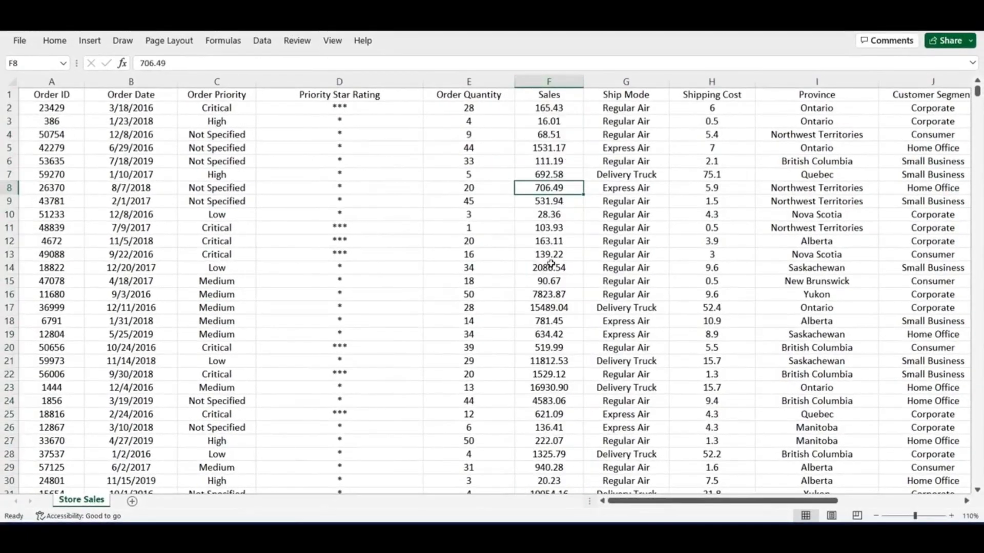
pyautogui.click(550, 308)
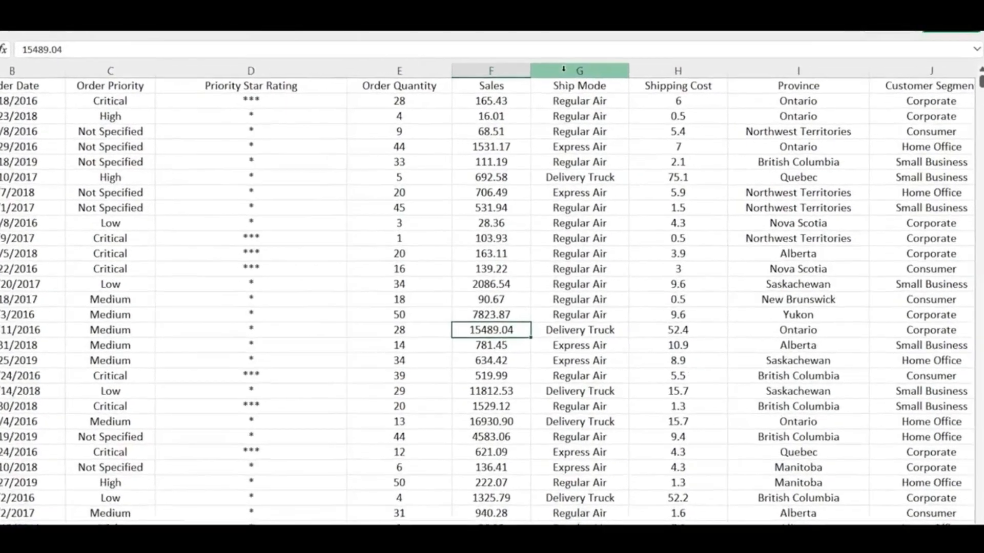
# - Insert a blank column before Ship Mode and widen it
pyautogui.click(611, 81)
pyautogui.rightClick(530, 62)
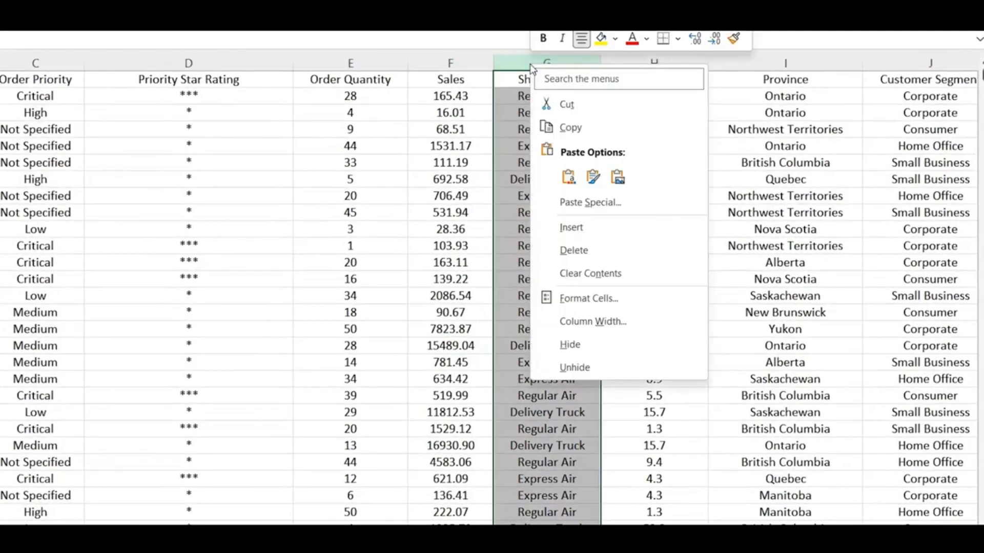
pyautogui.click(579, 226)
pyautogui.moveTo(580, 62); pyautogui.dragTo(669, 62)
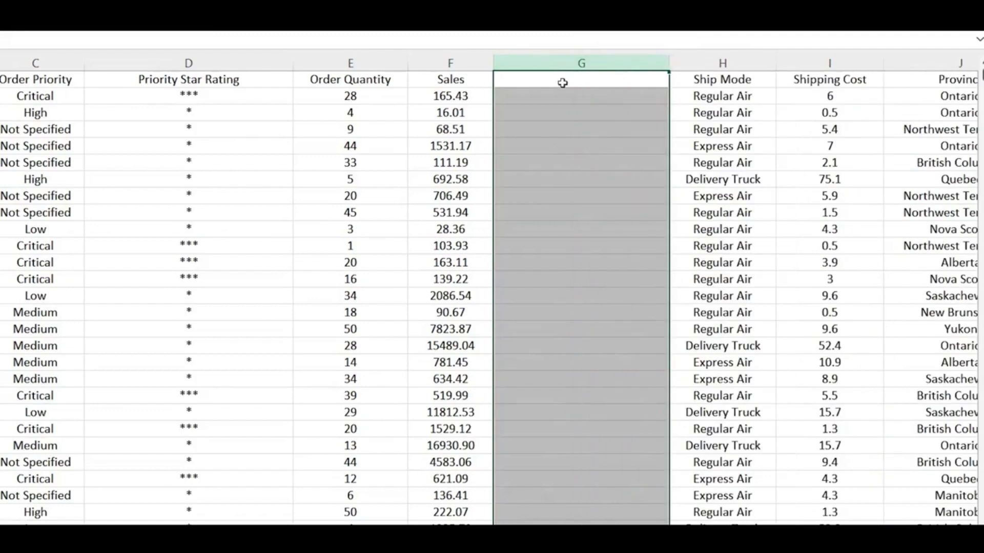
# - Enter the header "Sales (> $1000)" in cell G1 of the blank column
pyautogui.click(563, 82)
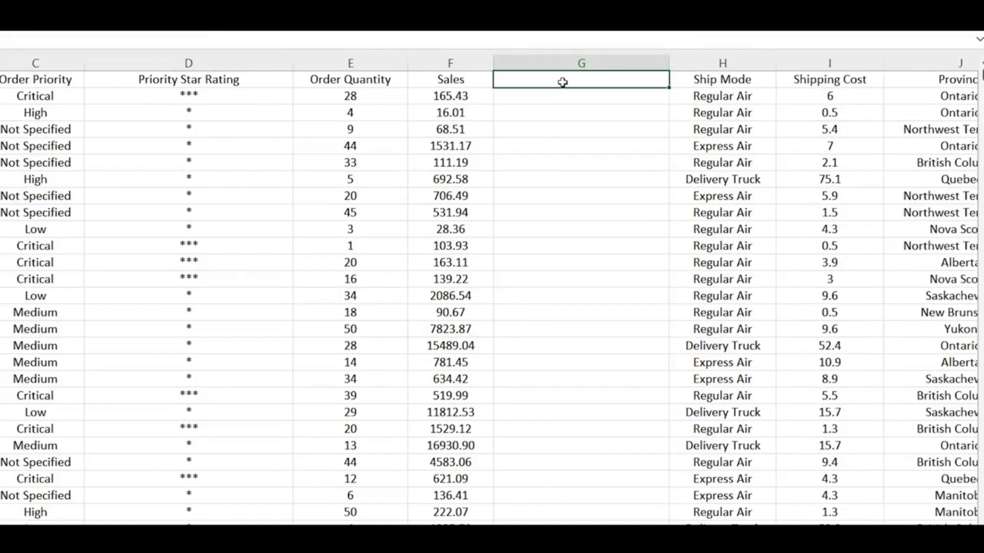
pyautogui.write('Sales')
pyautogui.write('(> $1000)')
pyautogui.press('Return')
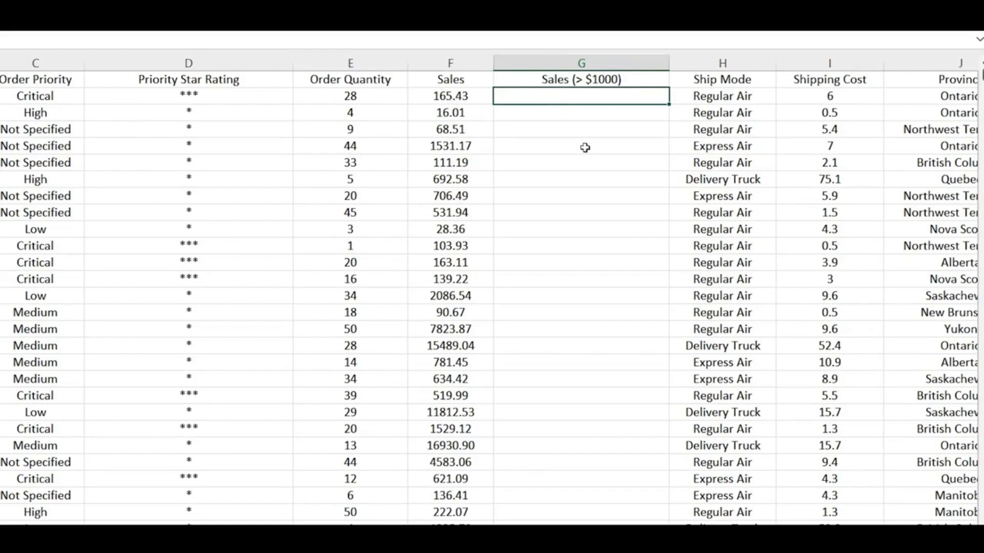
# - Enter the formula =IF(F2>1000,1,0) in cell G2 to flag whether the first order's sales exceed 1000
pyautogui.write('=IF')
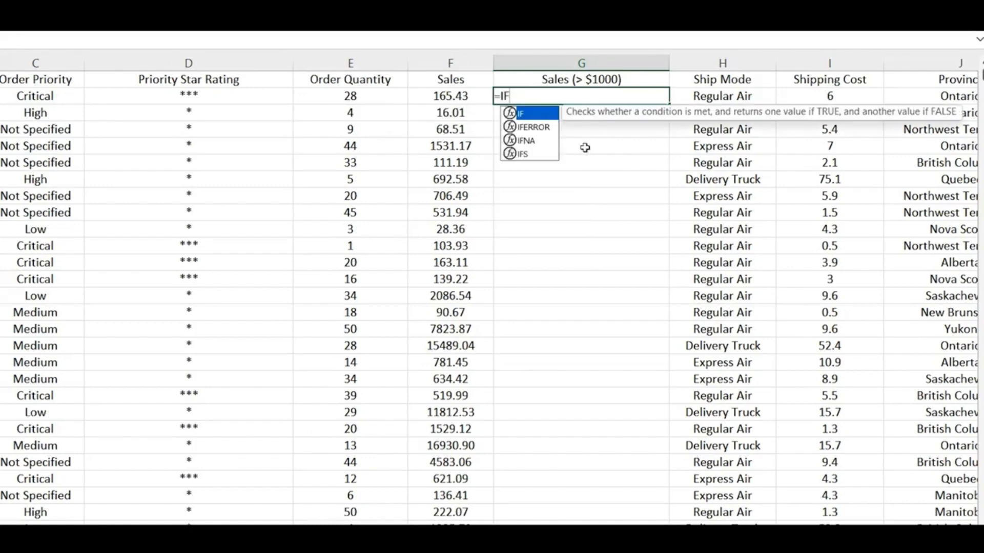
pyautogui.write('(')
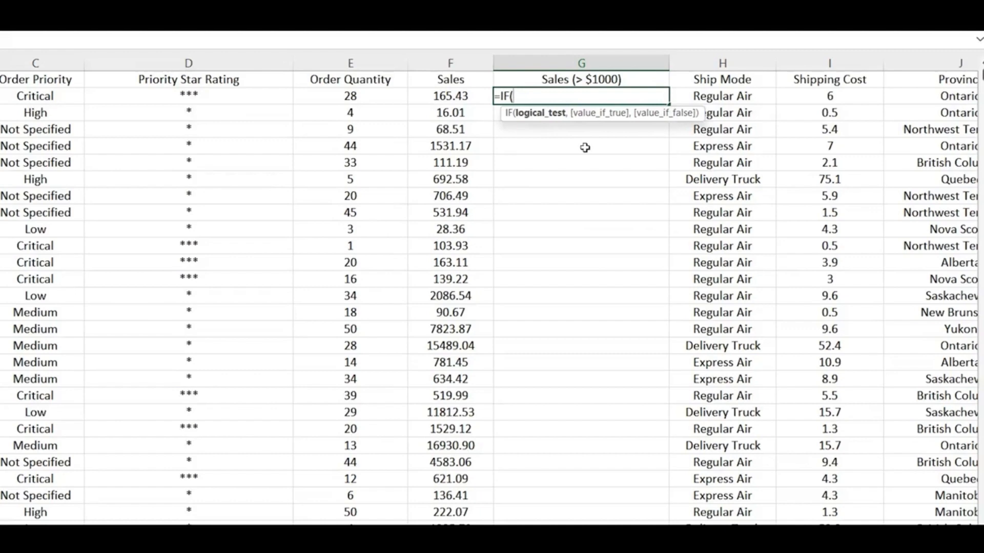
pyautogui.click(453, 96)
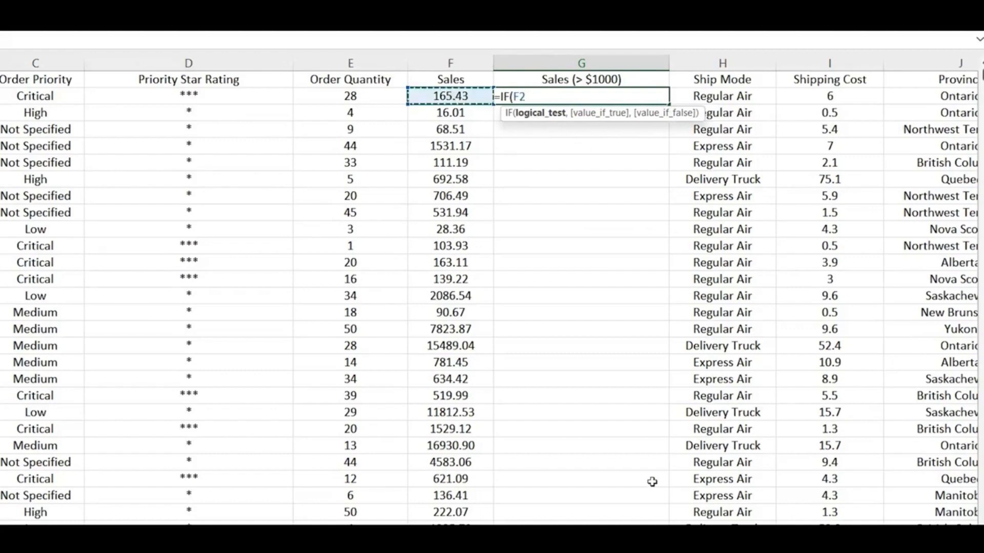
pyautogui.write('>')
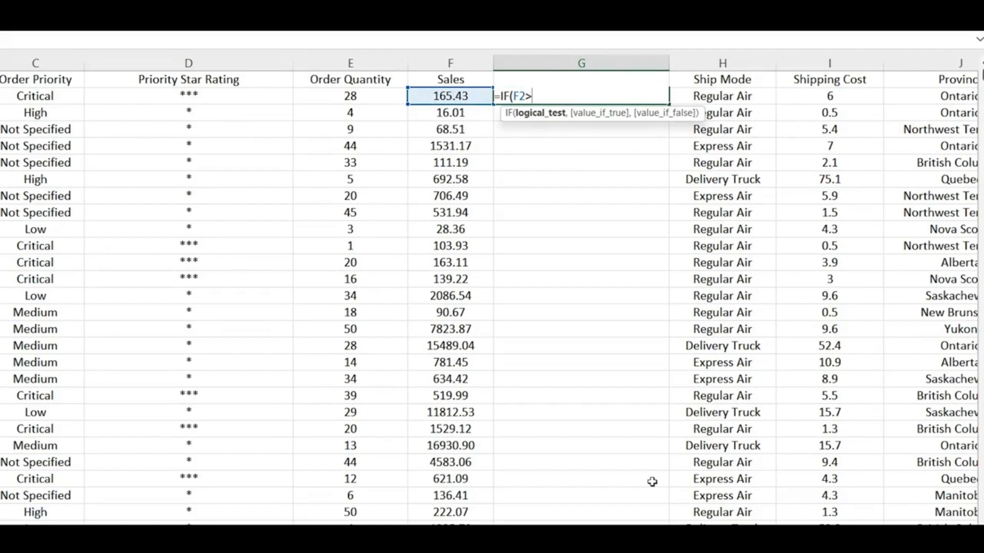
pyautogui.write('1000')
pyautogui.write(',')
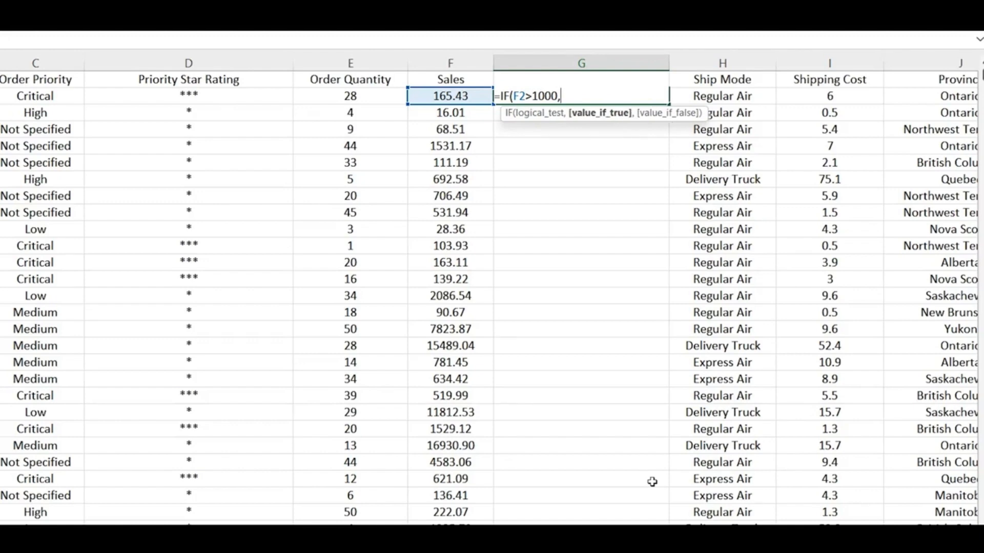
pyautogui.write('1,')
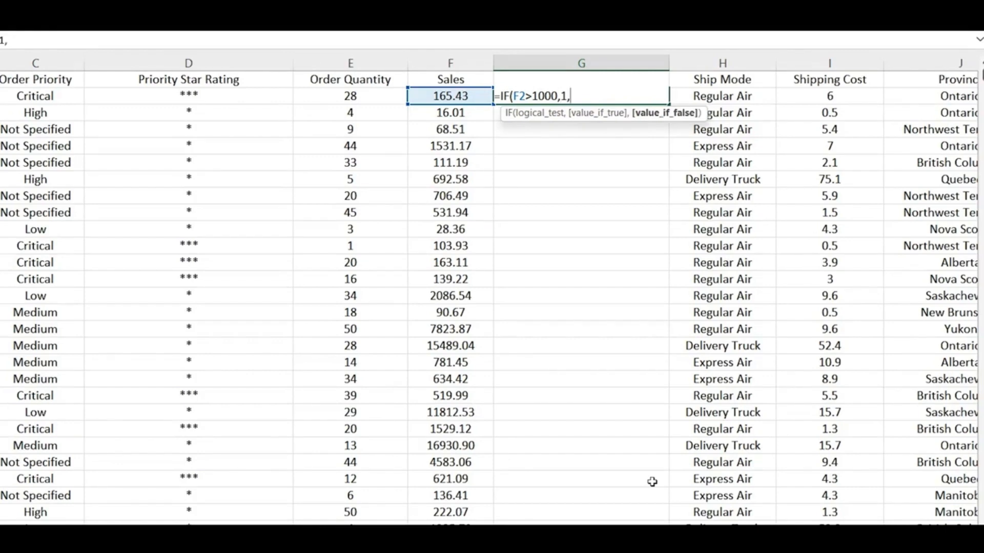
pyautogui.write('0')
pyautogui.write(')')
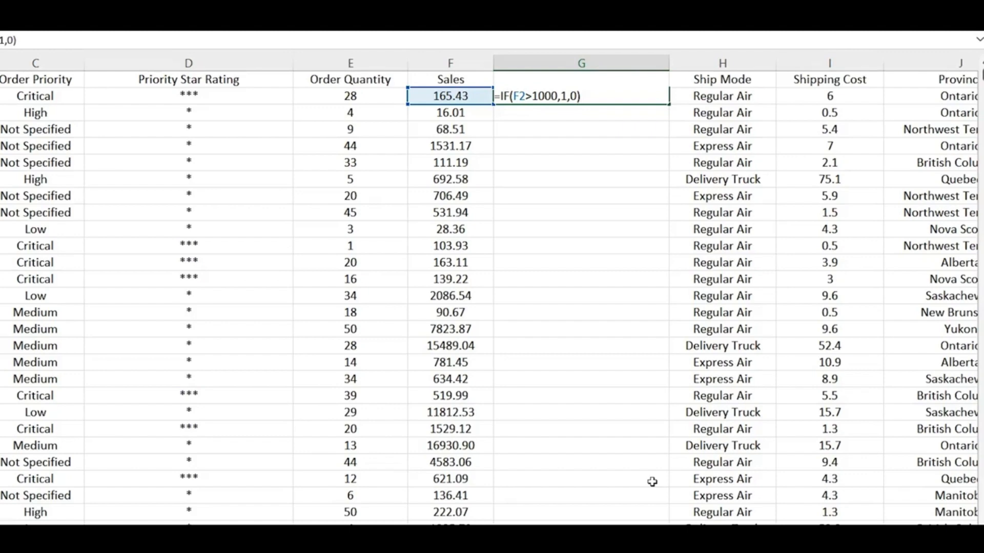
pyautogui.press('Return')
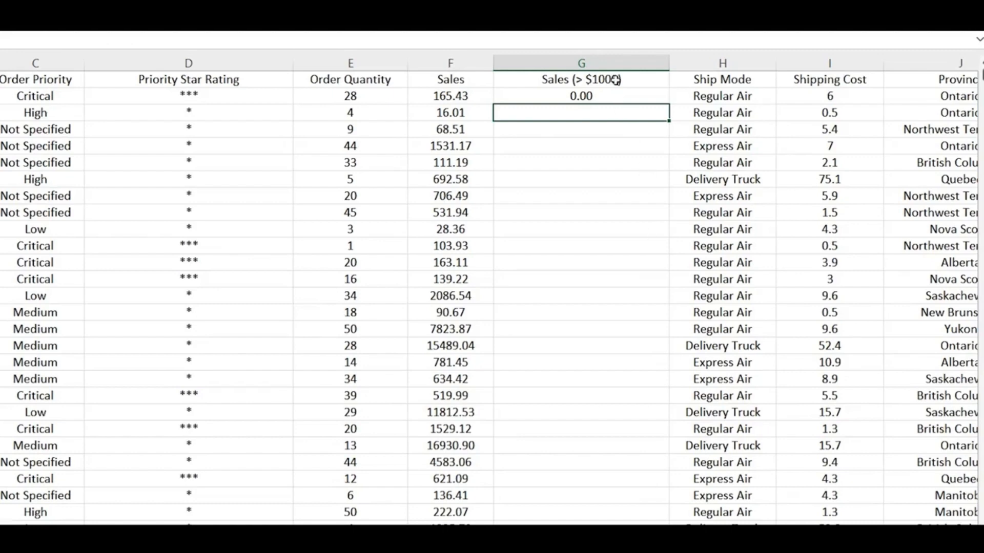
# - Format the Sales (> $1000) column as Number with 0 decimal places
pyautogui.click(611, 65)
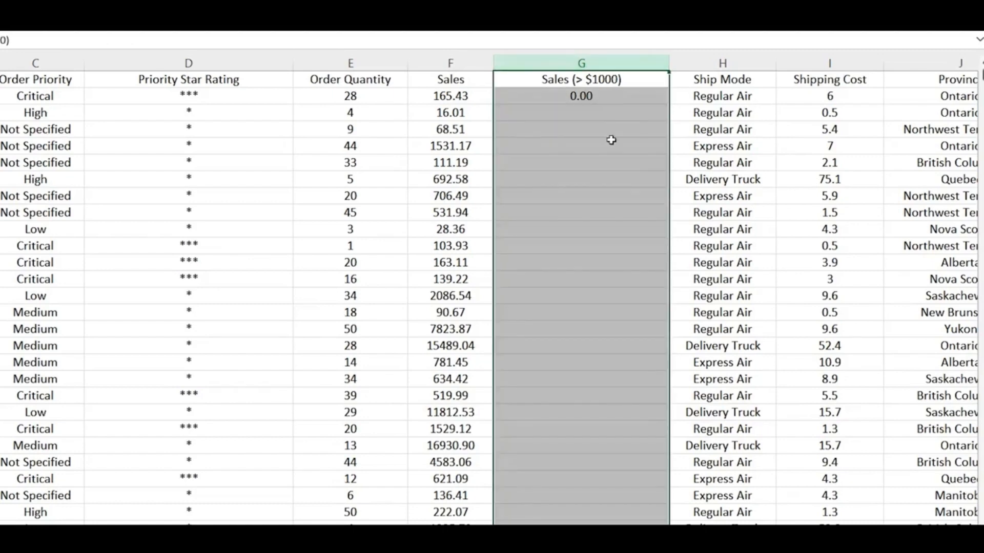
pyautogui.rightClick(625, 96)
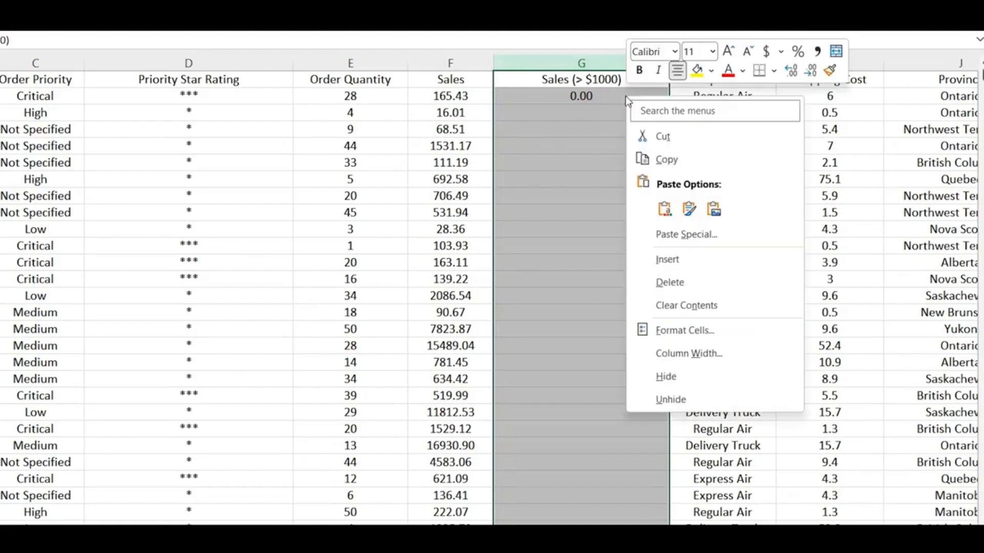
pyautogui.click(684, 331)
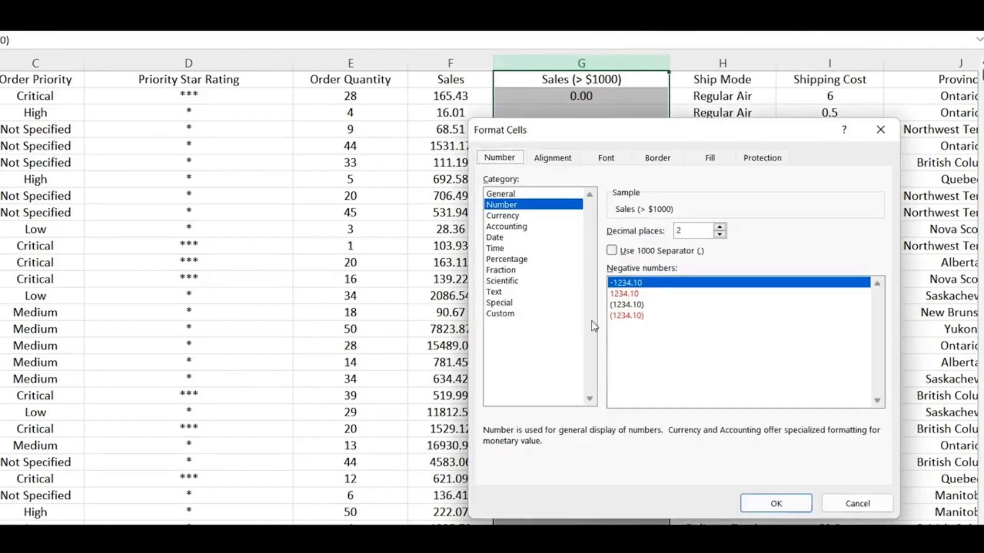
pyautogui.click(519, 207)
pyautogui.click(720, 235)
pyautogui.click(719, 236)
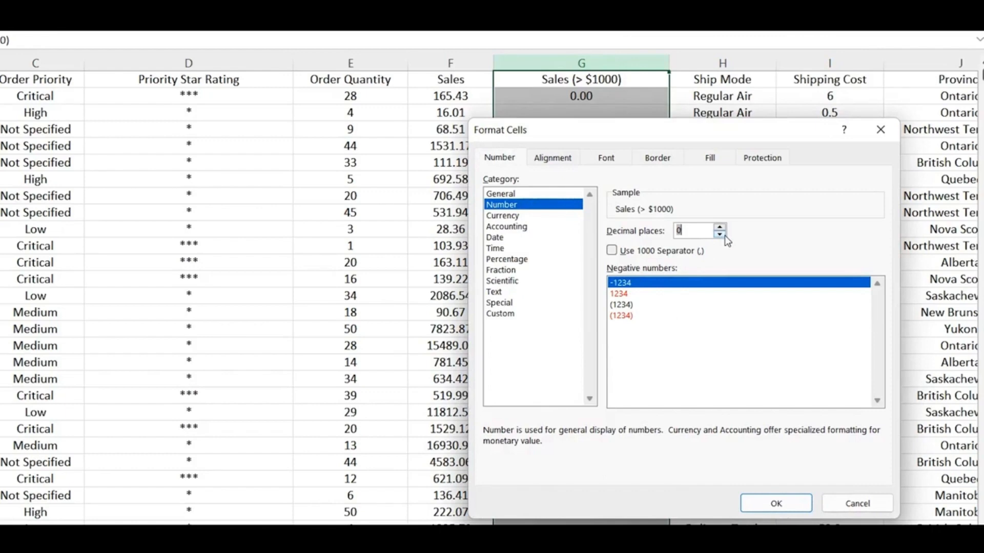
pyautogui.click(773, 500)
# - Fill the sales flag formula from G2 to G5, and from there down the column to the last order row
pyautogui.click(586, 92)
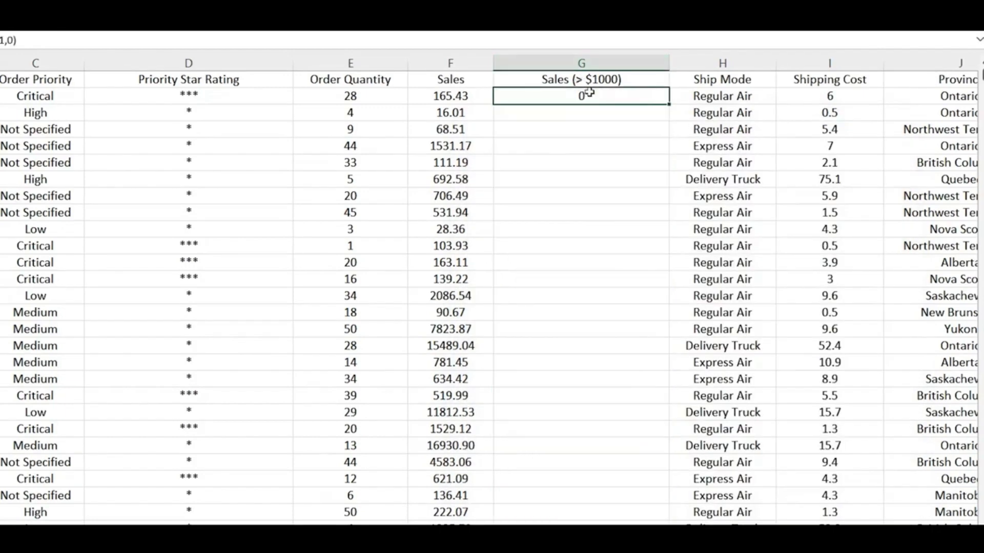
pyautogui.moveTo(669, 105); pyautogui.dragTo(670, 120)
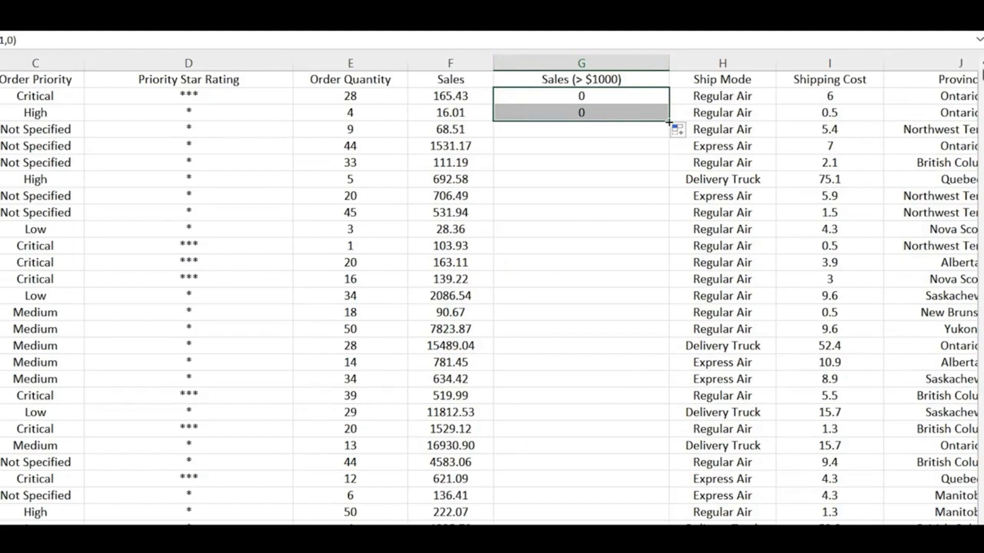
pyautogui.moveTo(668, 122); pyautogui.dragTo(668, 134)
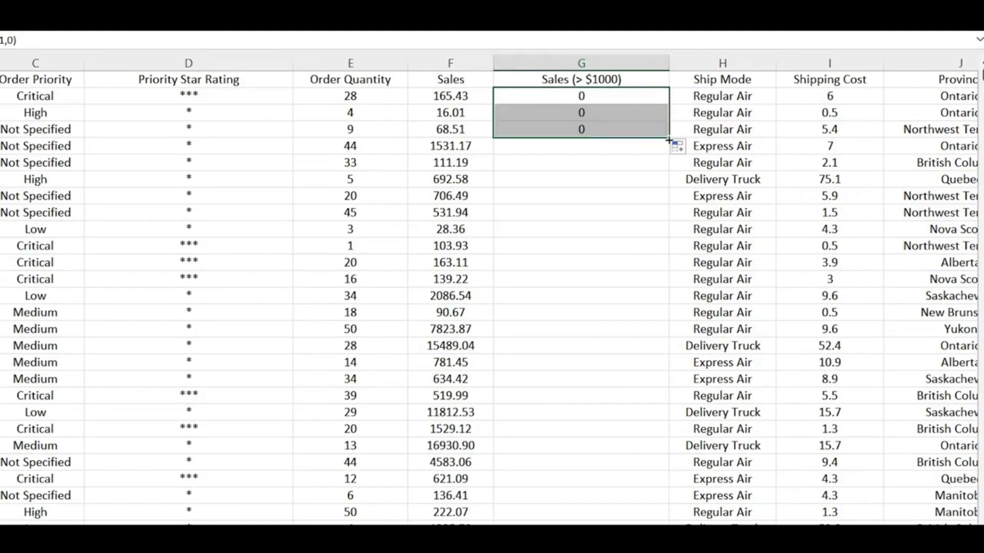
pyautogui.moveTo(668, 139); pyautogui.dragTo(669, 152)
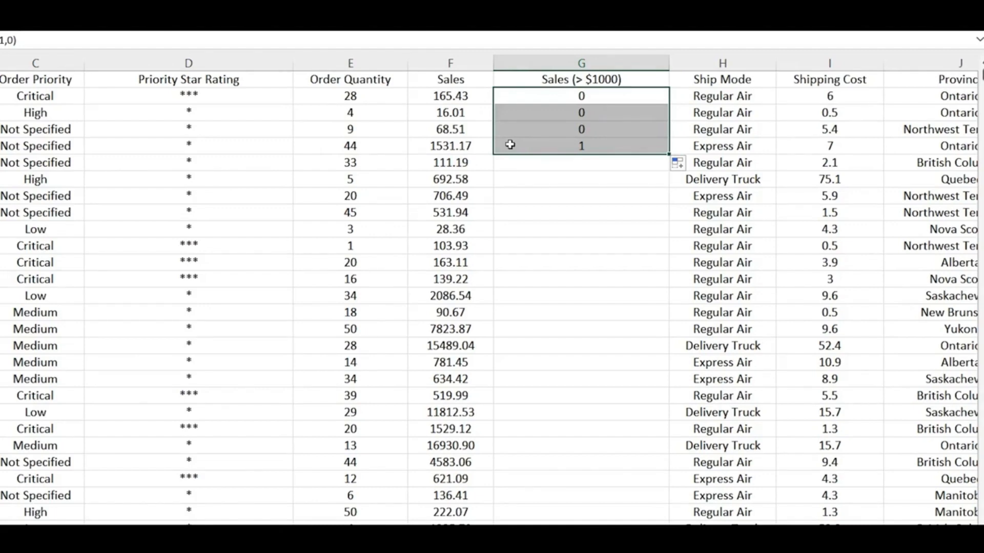
pyautogui.click(529, 144)
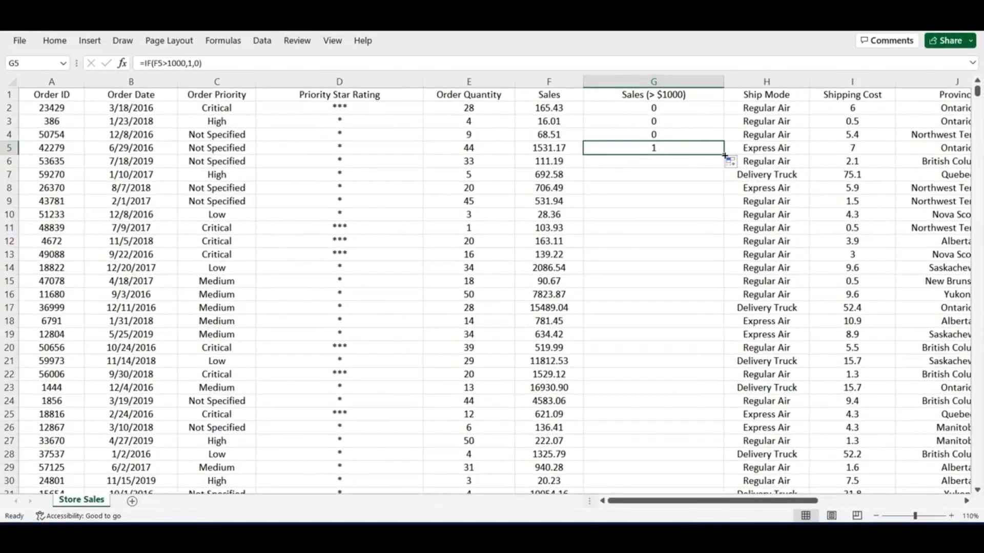
pyautogui.doubleClick(725, 155)
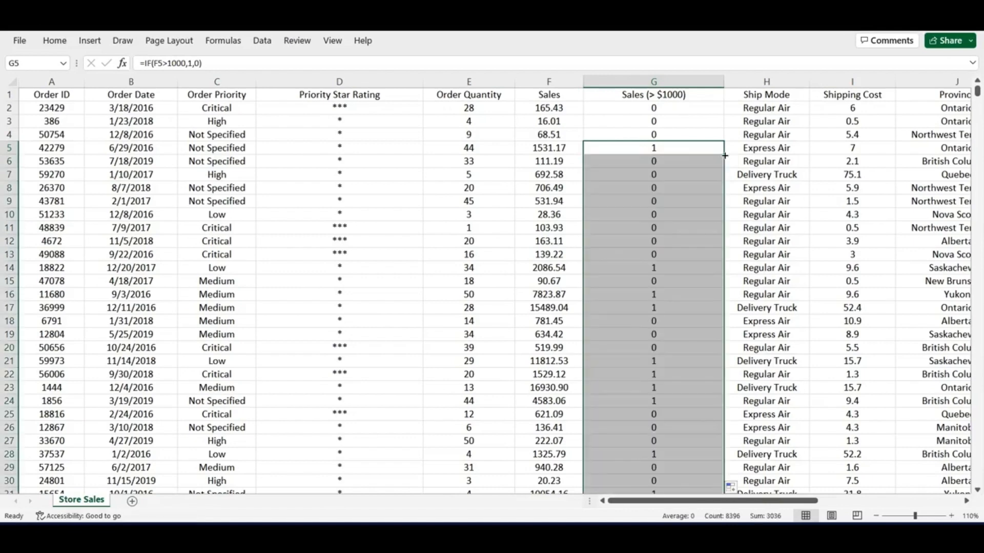
# - Examine the IF formula in cell G3 of the Sales (> $1000) column, including its cell reference and 1000 threshold
pyautogui.click(708, 134)
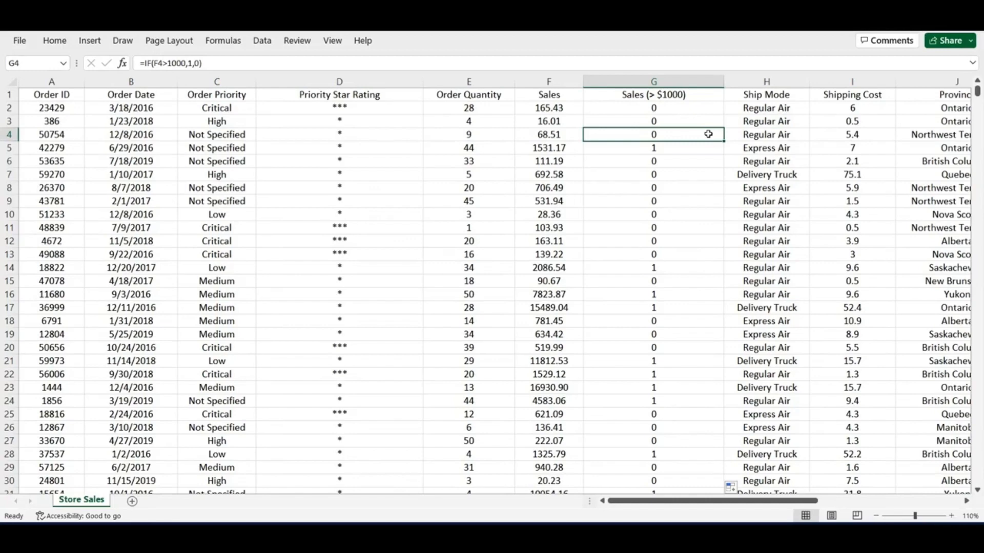
pyautogui.click(693, 121)
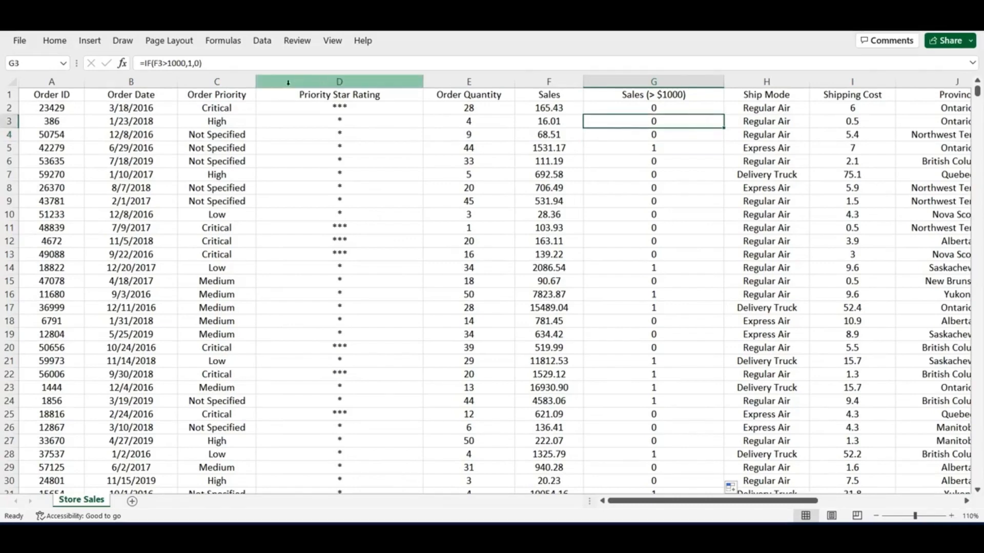
pyautogui.click(266, 63)
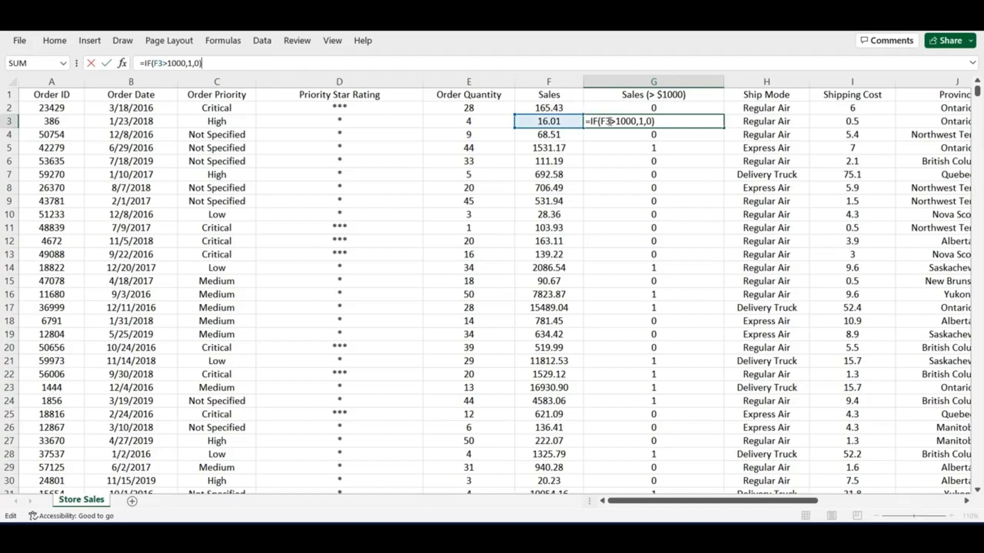
pyautogui.moveTo(618, 121); pyautogui.dragTo(635, 121)
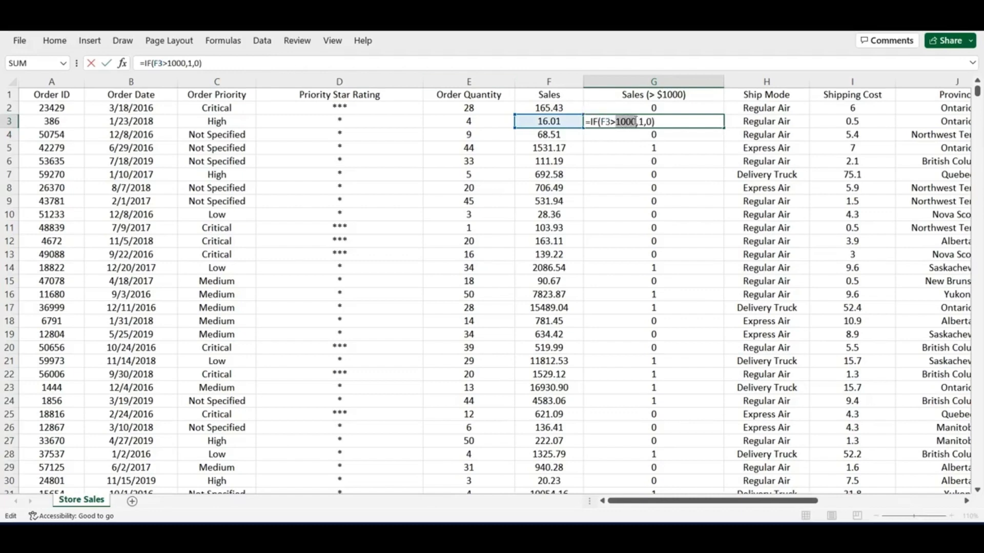
pyautogui.click(627, 137)
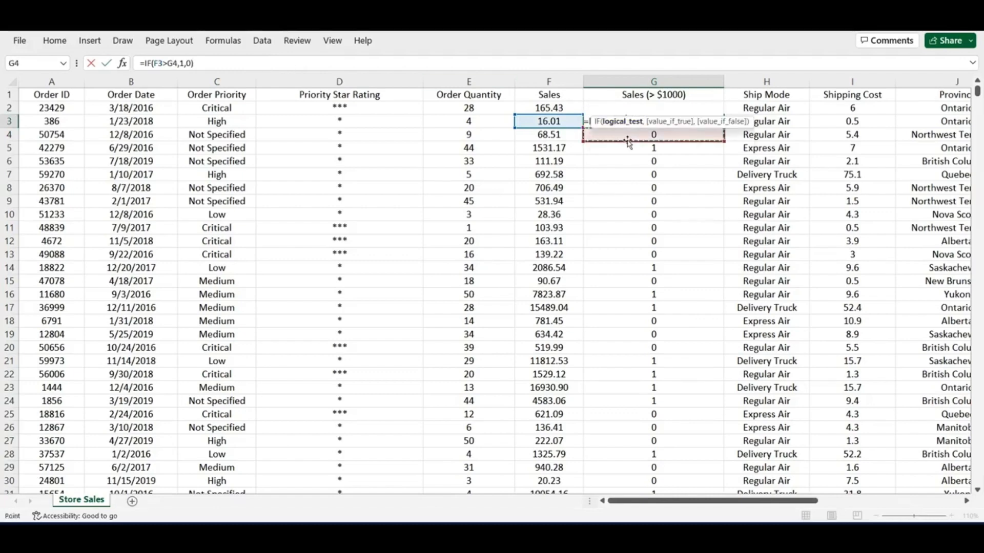
pyautogui.press('Escape')
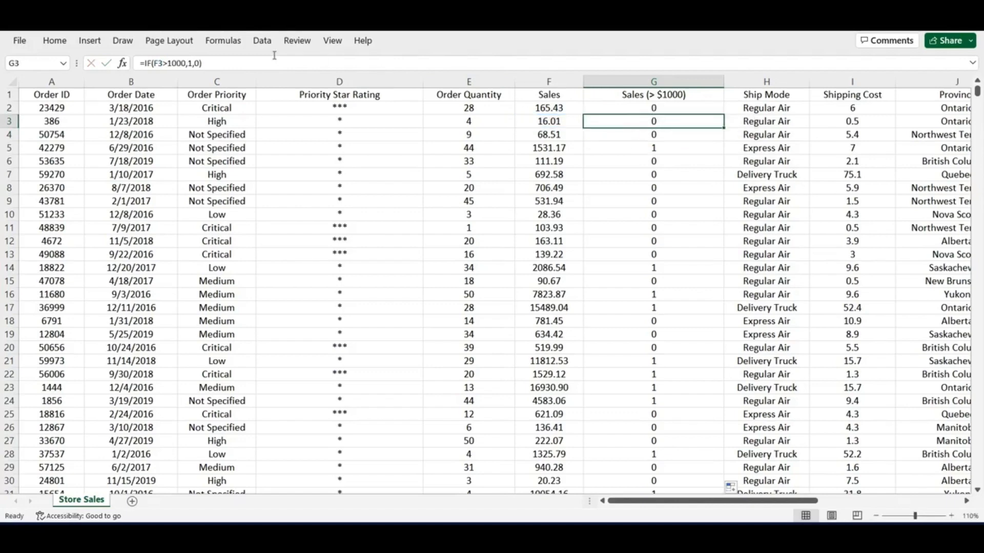
pyautogui.click(203, 61)
pyautogui.click(186, 62)
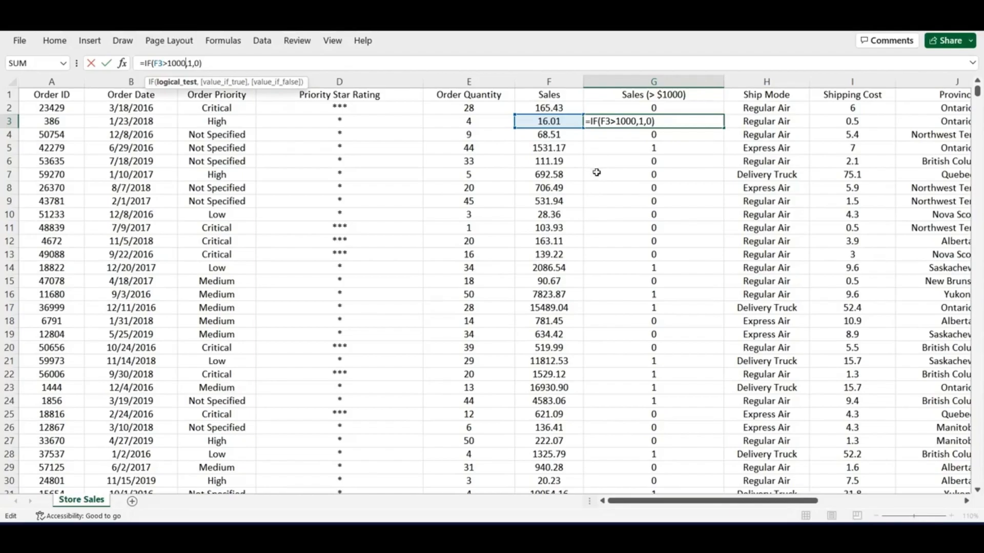
pyautogui.press('Escape')
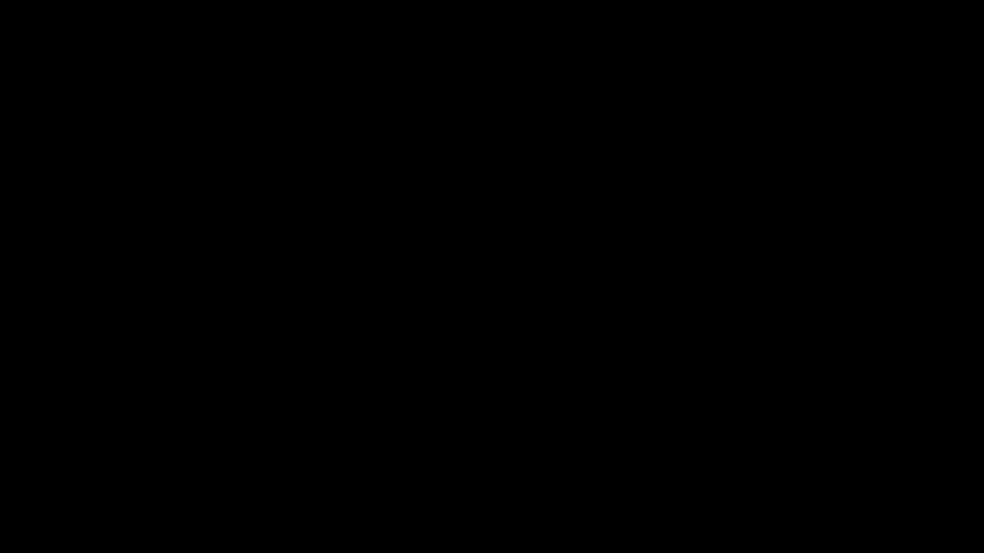
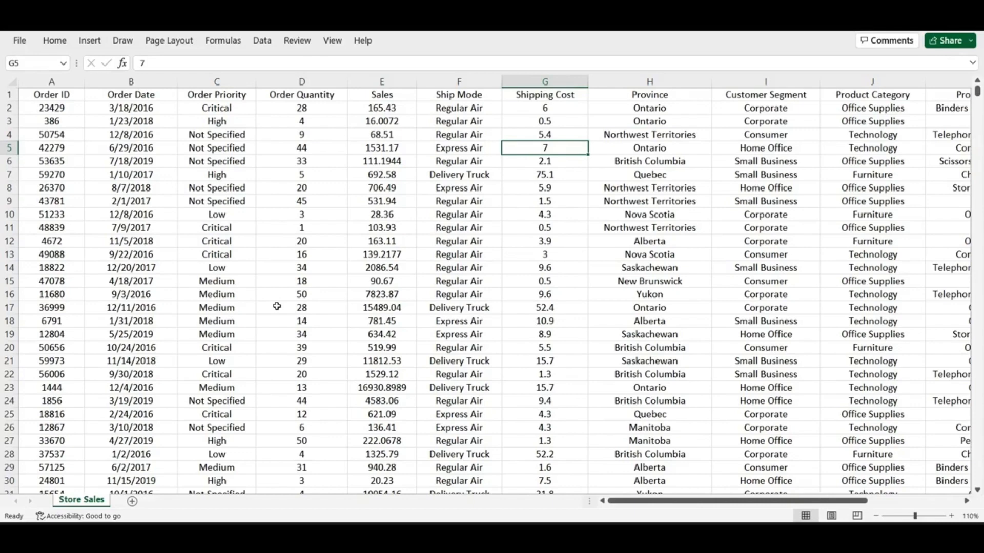
# - Review the different priority levels in the Order Priority column: Critical, High, Medium, Low and Not Specified
pyautogui.click(220, 81)
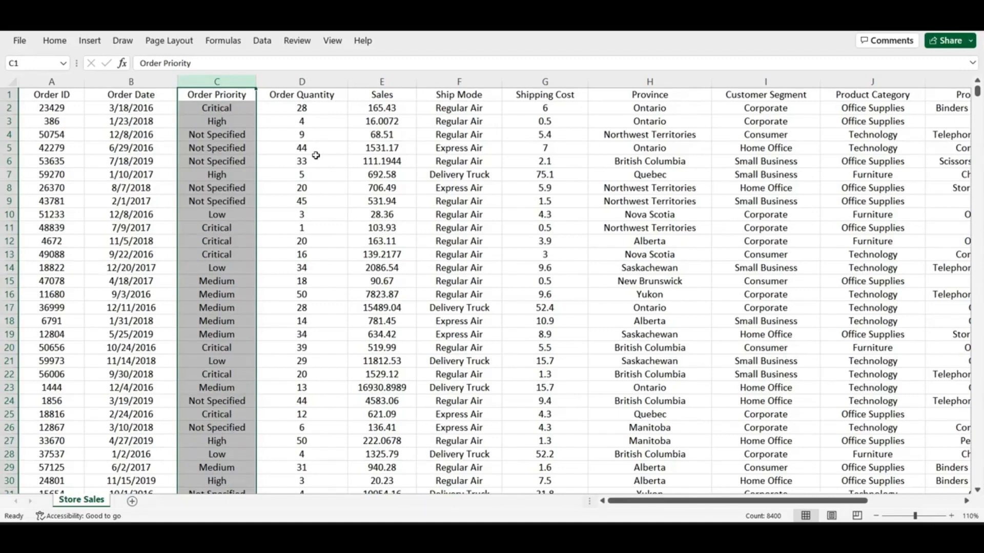
pyautogui.click(230, 219)
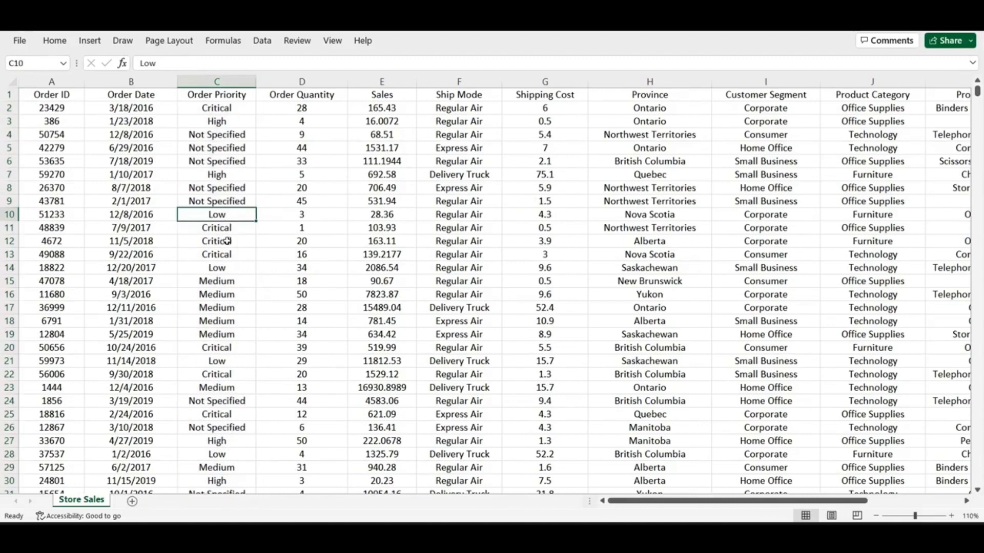
pyautogui.click(229, 282)
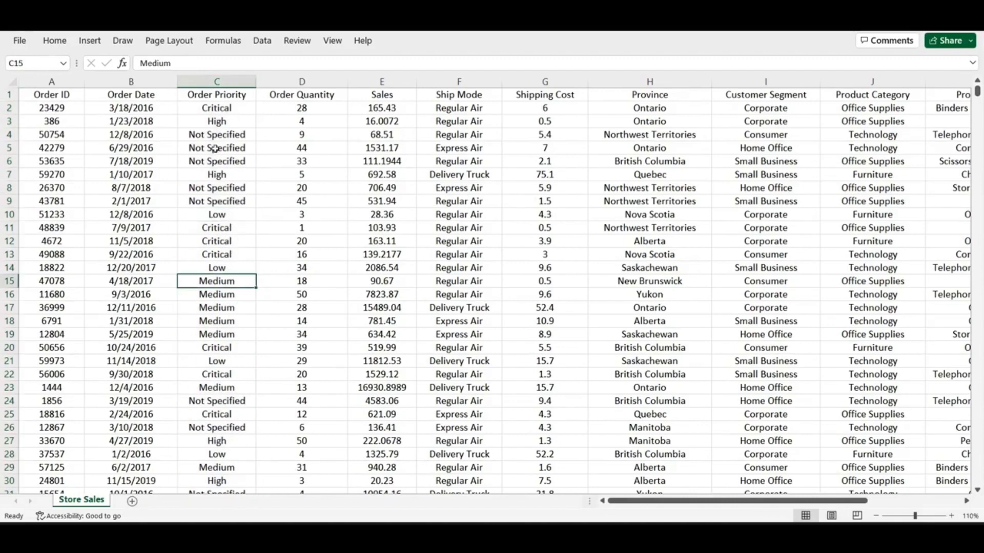
pyautogui.click(219, 121)
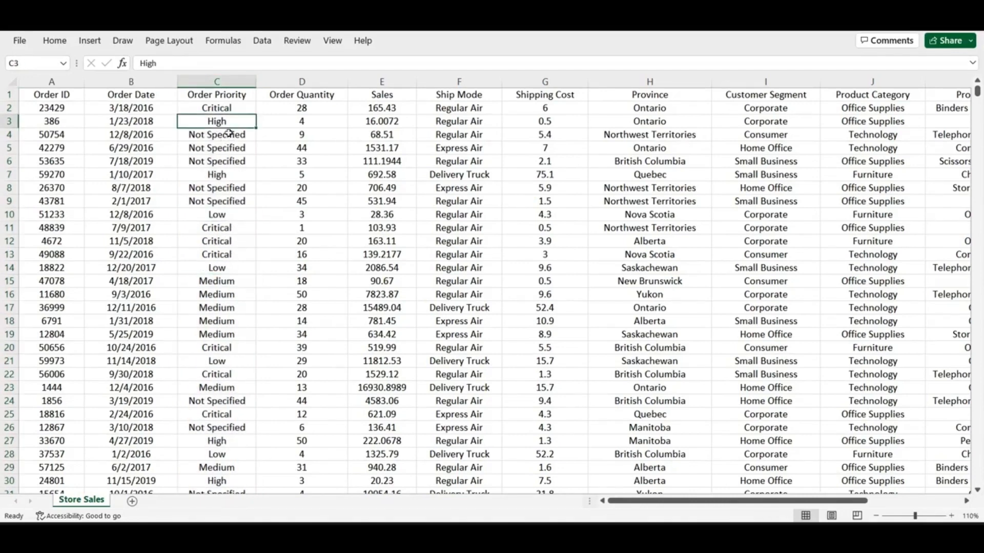
pyautogui.click(228, 134)
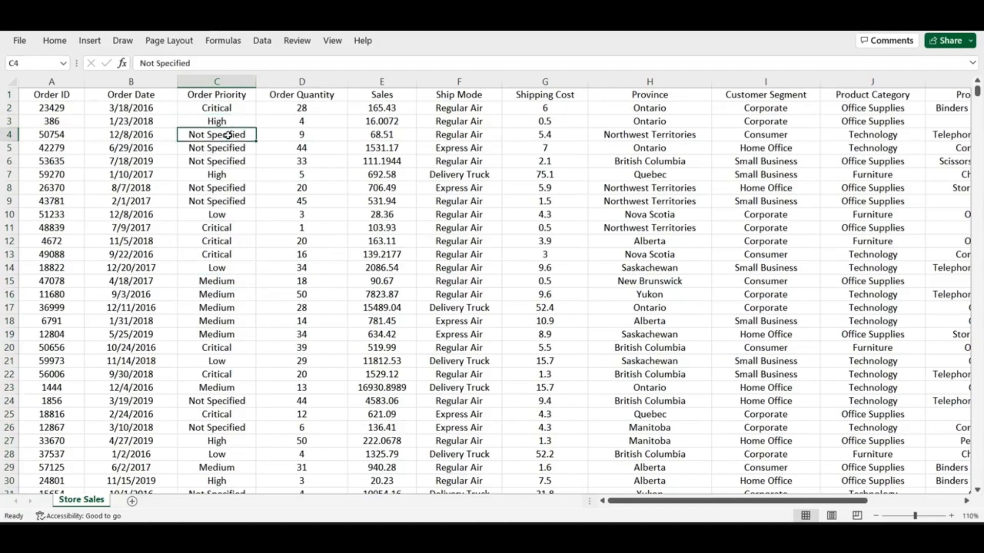
pyautogui.click(227, 109)
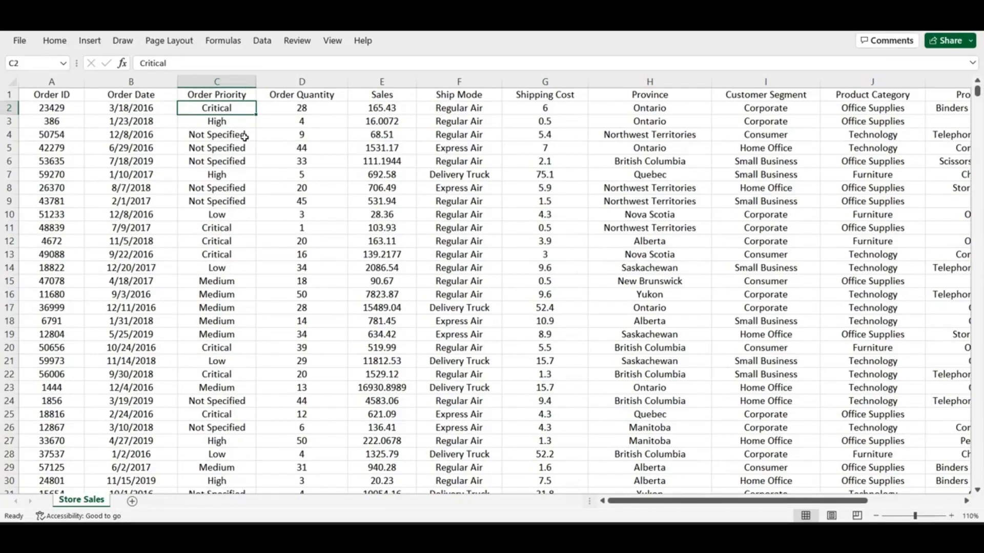
pyautogui.click(230, 270)
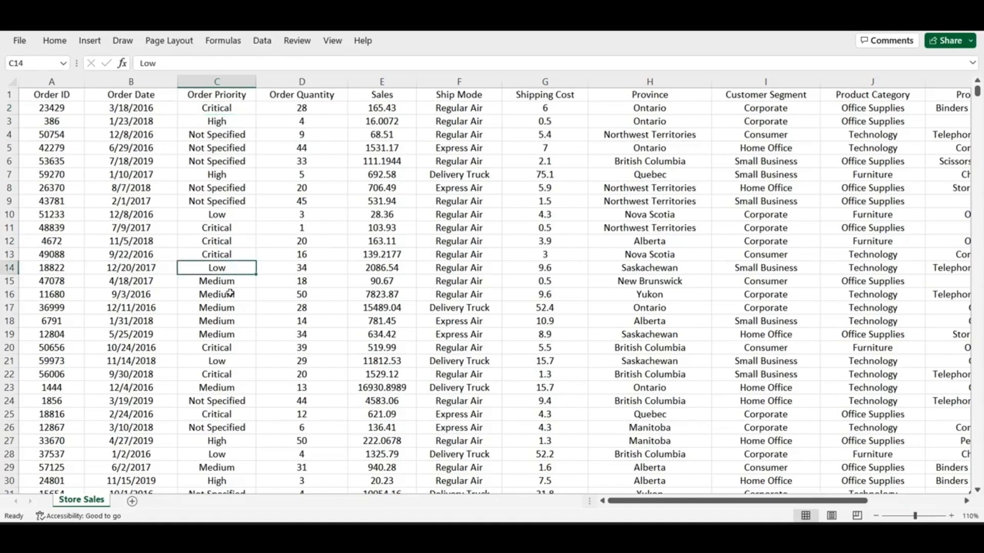
pyautogui.click(232, 289)
pyautogui.click(223, 189)
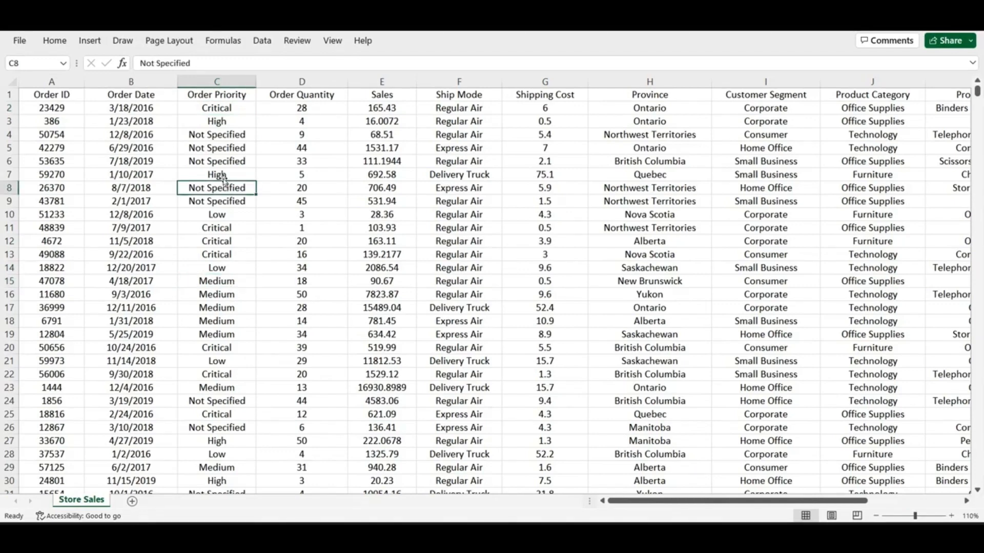
pyautogui.click(227, 175)
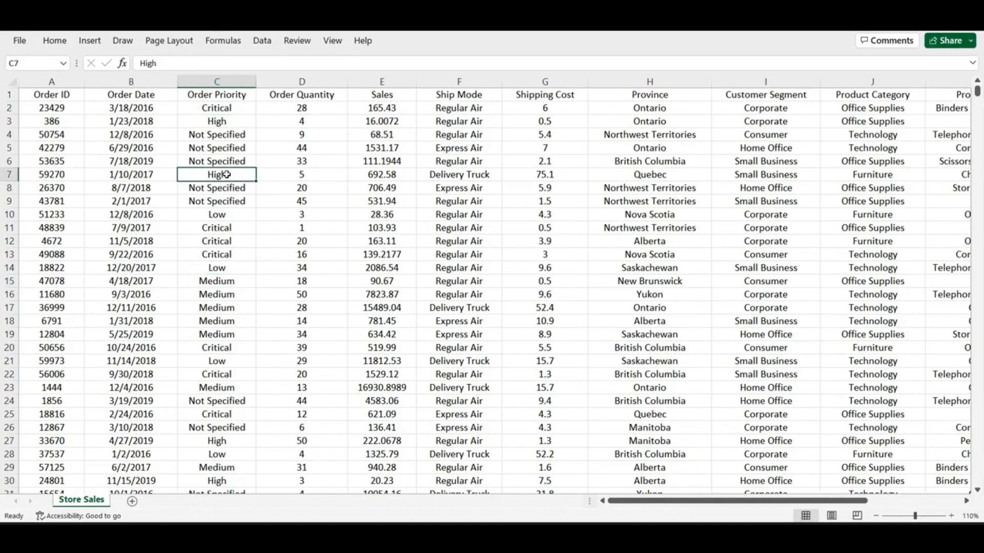
pyautogui.click(231, 108)
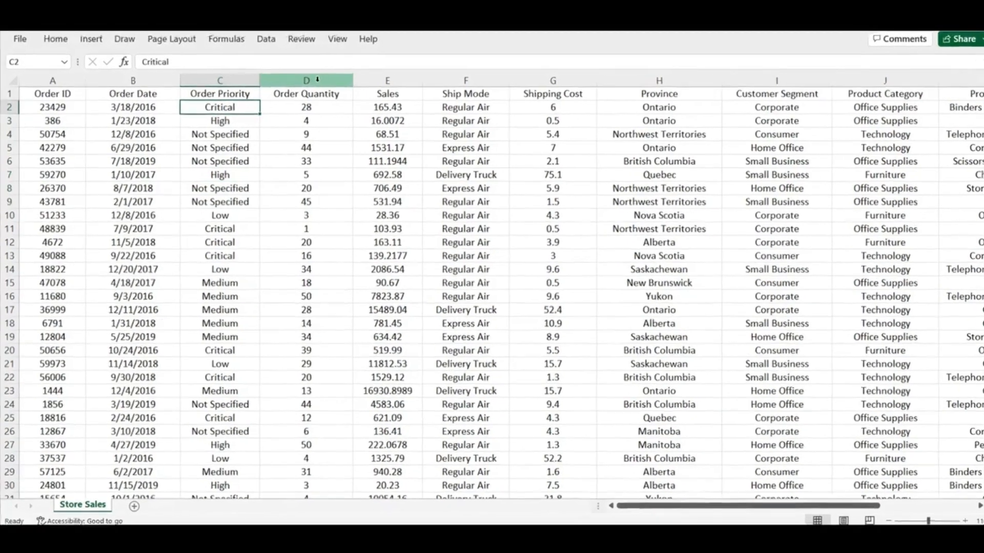
# - Insert a blank column before Order Quantity and widen it to make room for a long formula
pyautogui.click(313, 81)
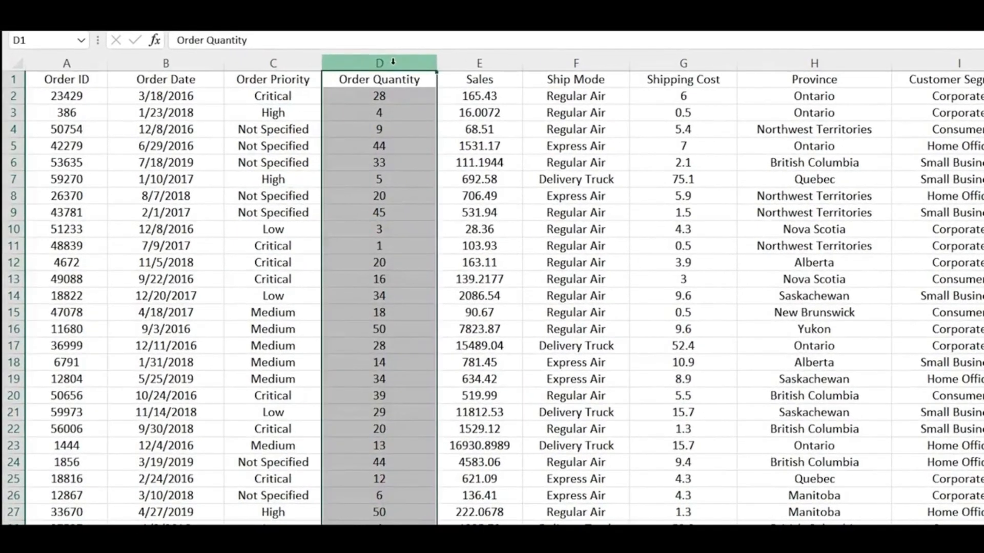
pyautogui.rightClick(393, 62)
pyautogui.click(450, 234)
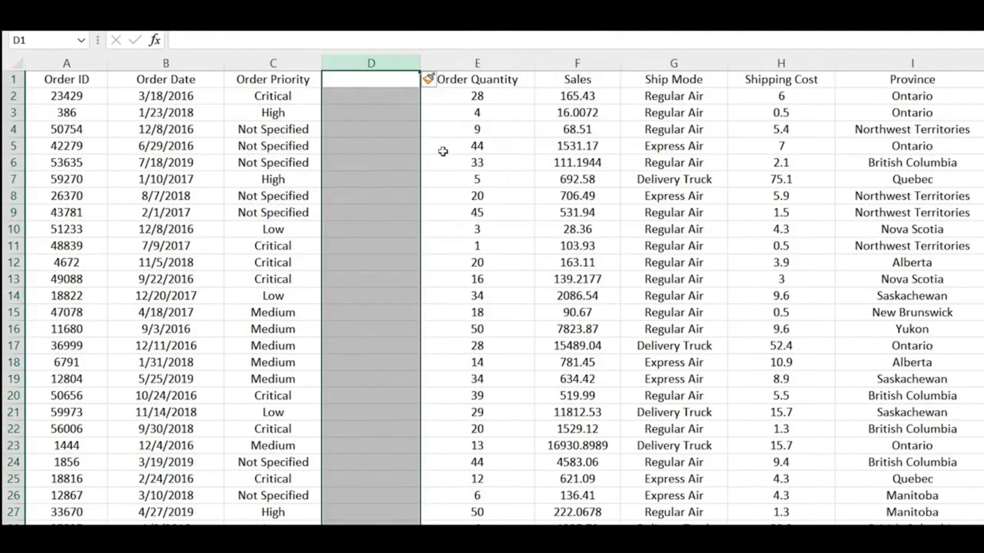
pyautogui.moveTo(420, 63); pyautogui.dragTo(638, 69)
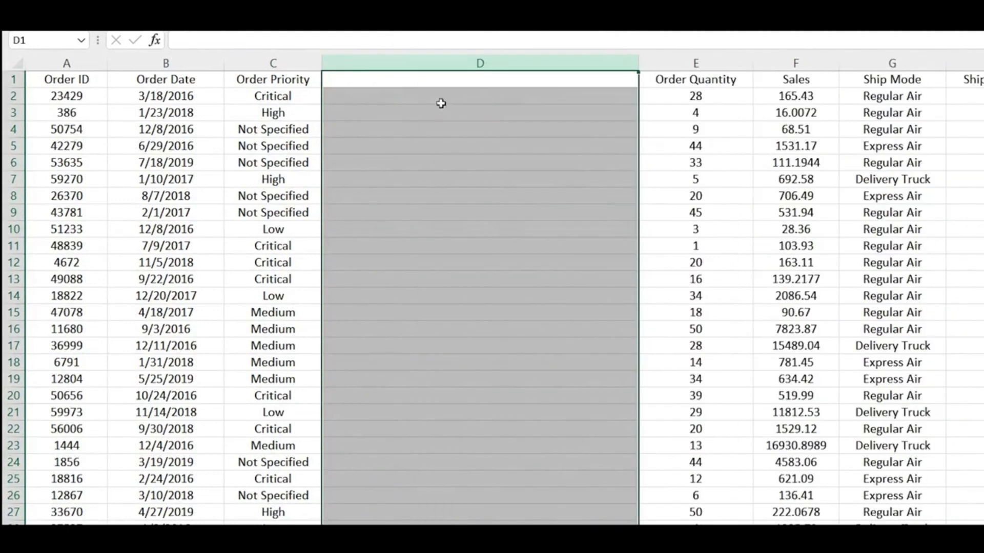
# - Enter the header "Revised Priority Star Rating" in cell D1 of the blank column
pyautogui.click(422, 80)
pyautogui.write('Revise')
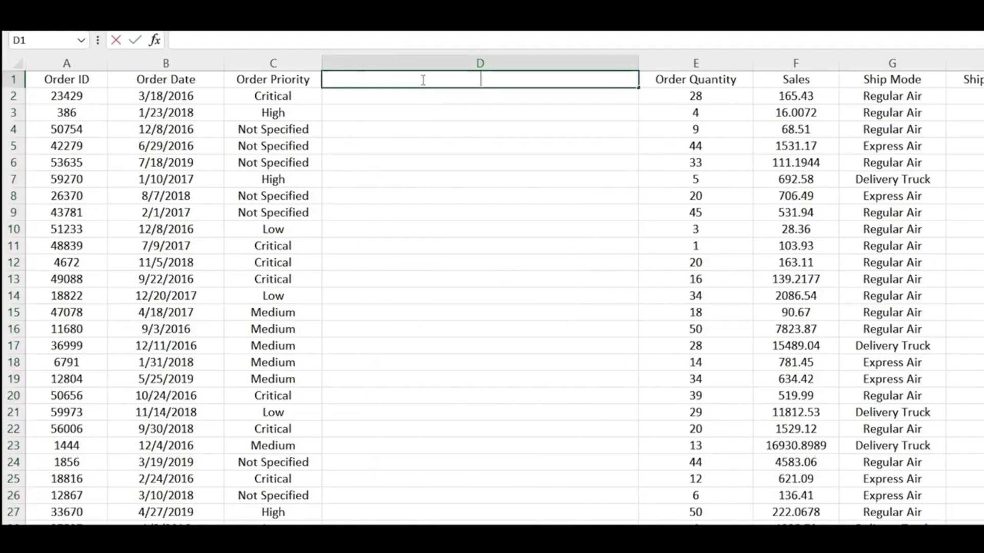
pyautogui.write('d ')
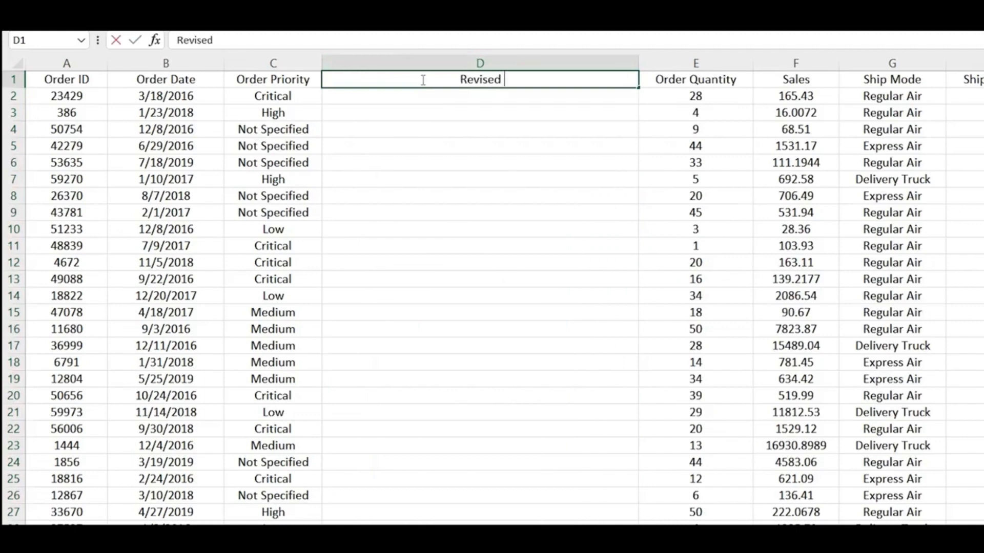
pyautogui.write('Priority Star')
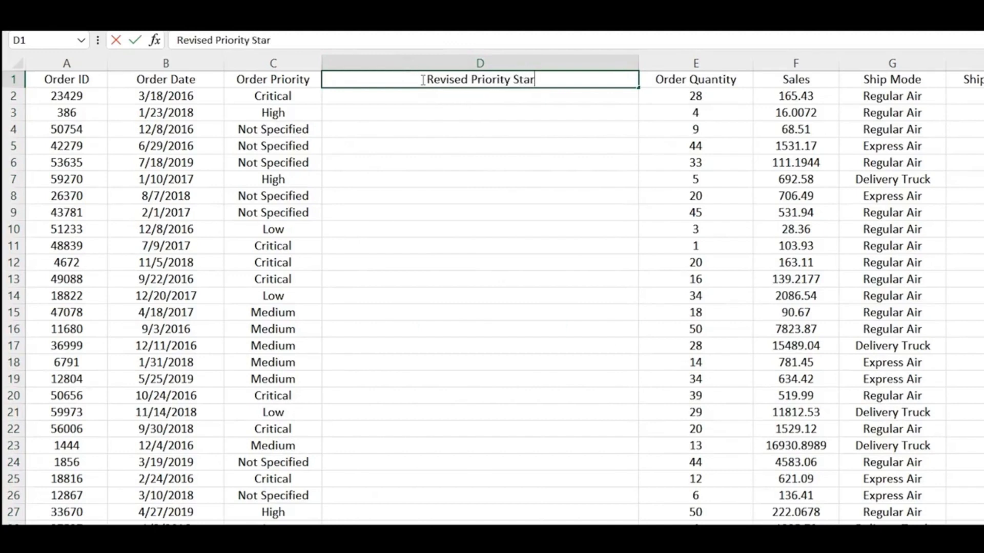
pyautogui.write(' Rating')
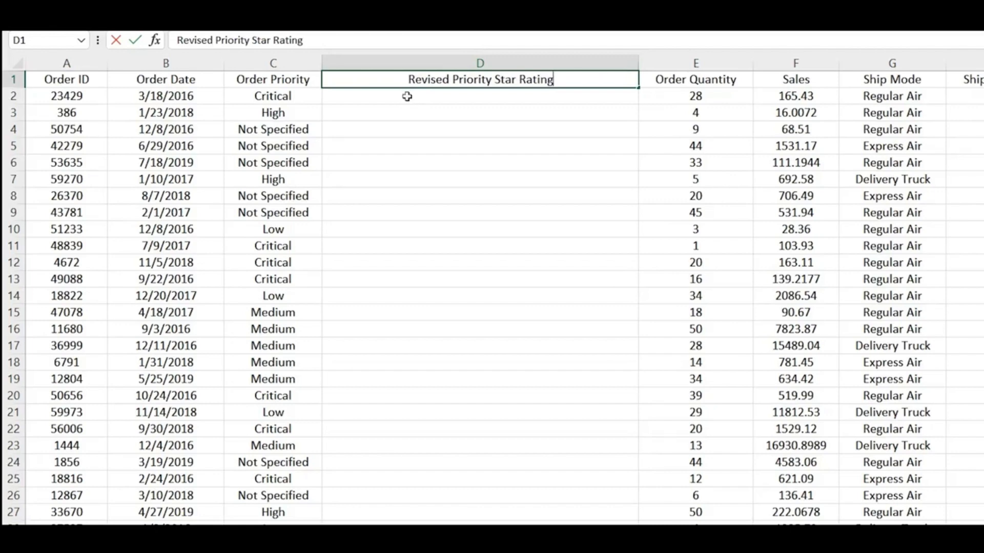
# - Begin an IF formula in cell D2 that returns "***" when the order priority in C2 equals "Critical"
pyautogui.click(407, 96)
pyautogui.write('=I')
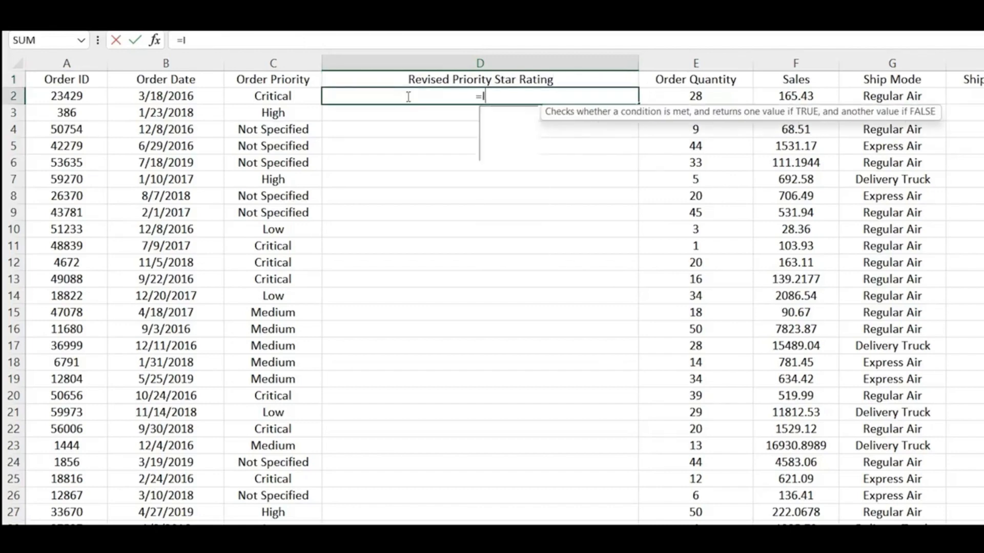
pyautogui.write('F(')
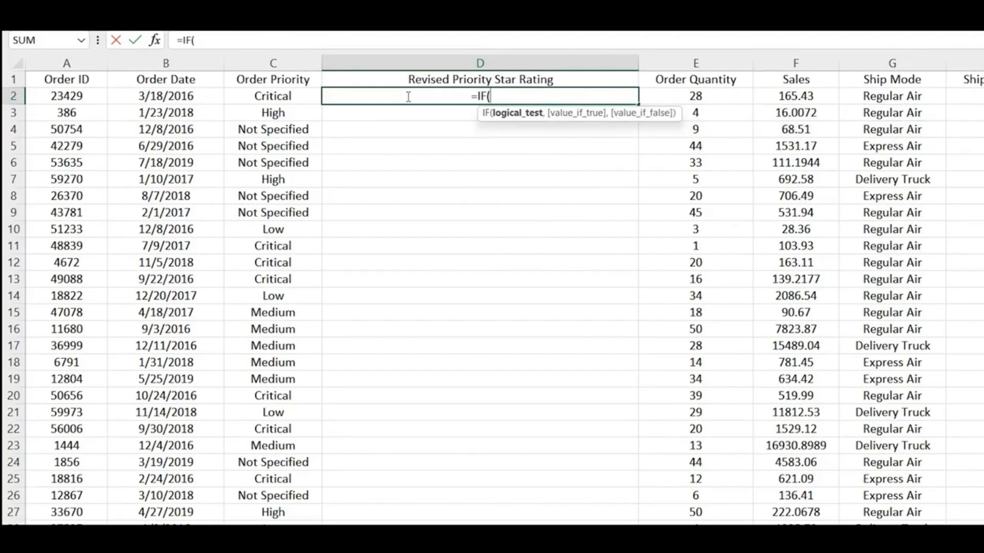
pyautogui.click(306, 98)
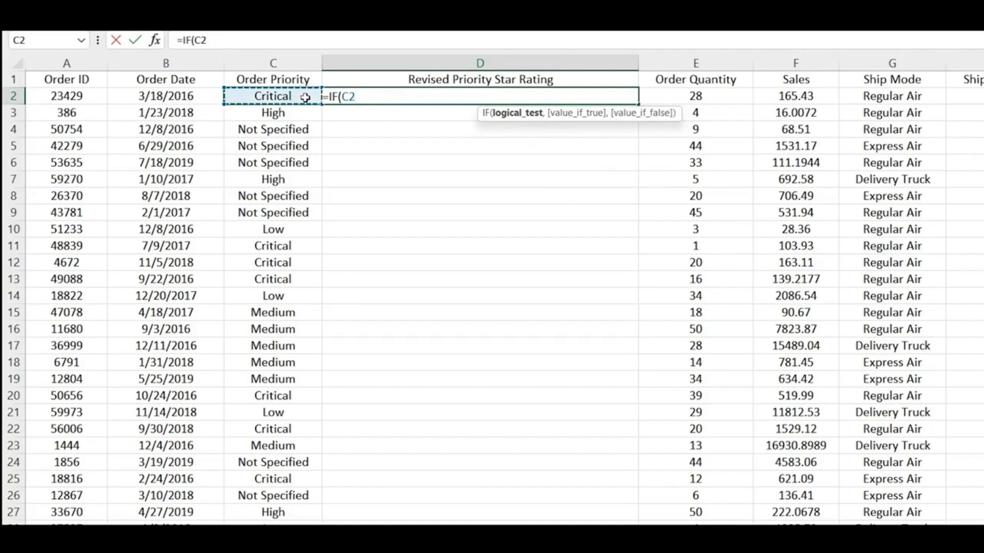
pyautogui.write('=')
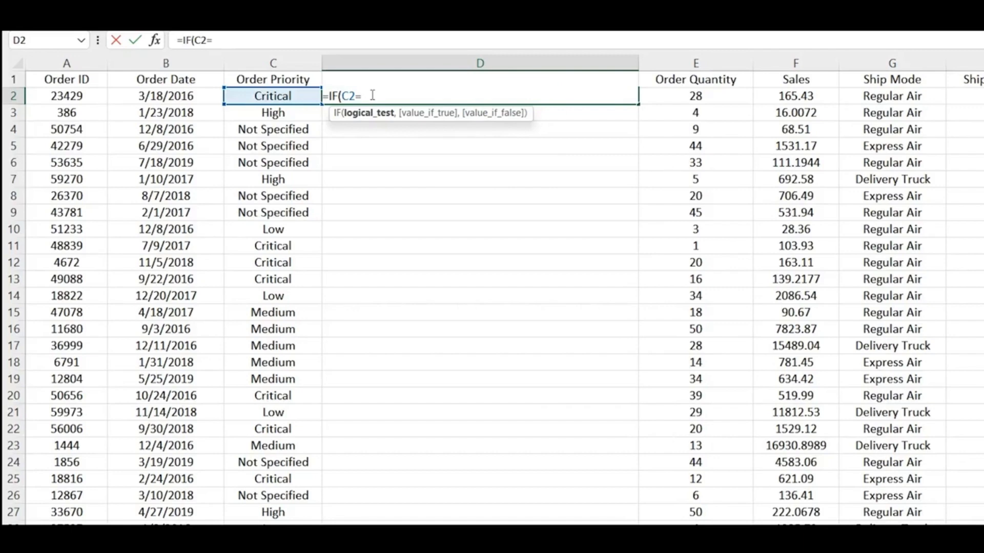
pyautogui.write('"Critical"')
pyautogui.write(',')
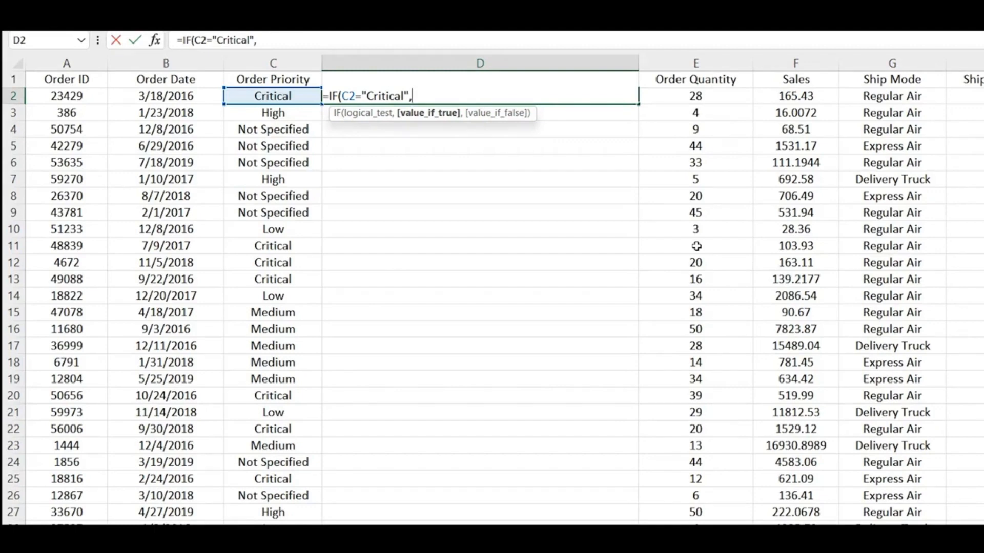
pyautogui.write('"***",')
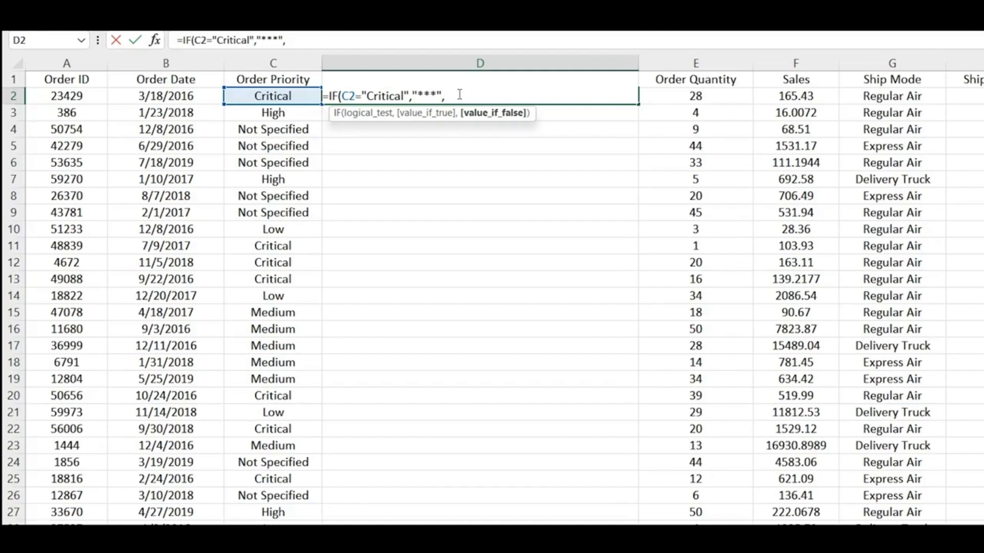
# - Complete the D2 formula with a nested IF that returns "**" when C2 equals "High" and "*" otherwise
pyautogui.write('IF')
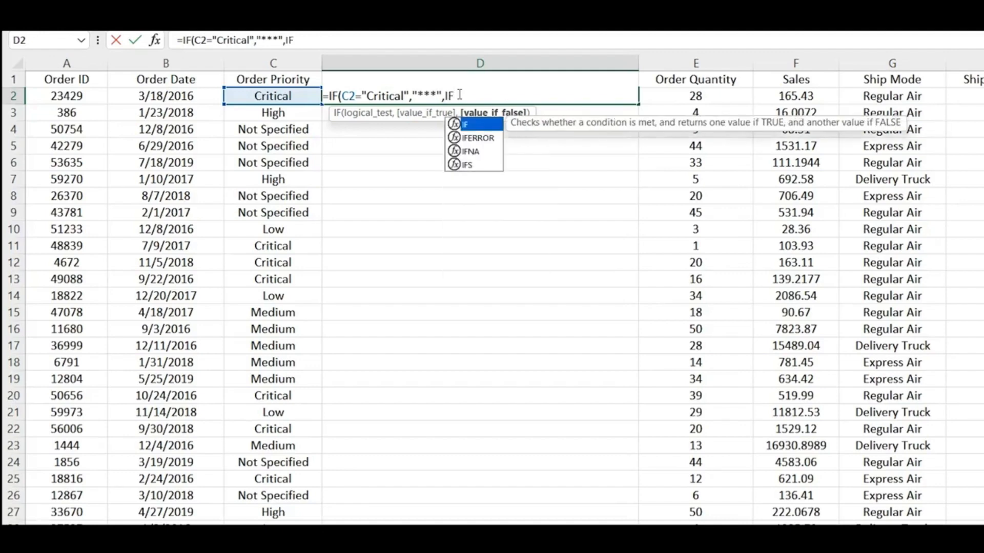
pyautogui.write('(')
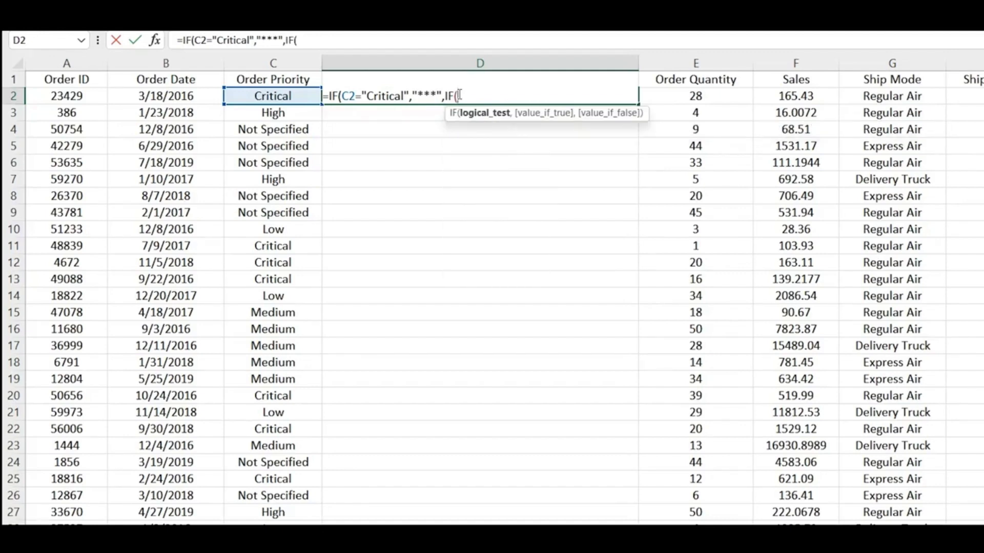
pyautogui.click(290, 96)
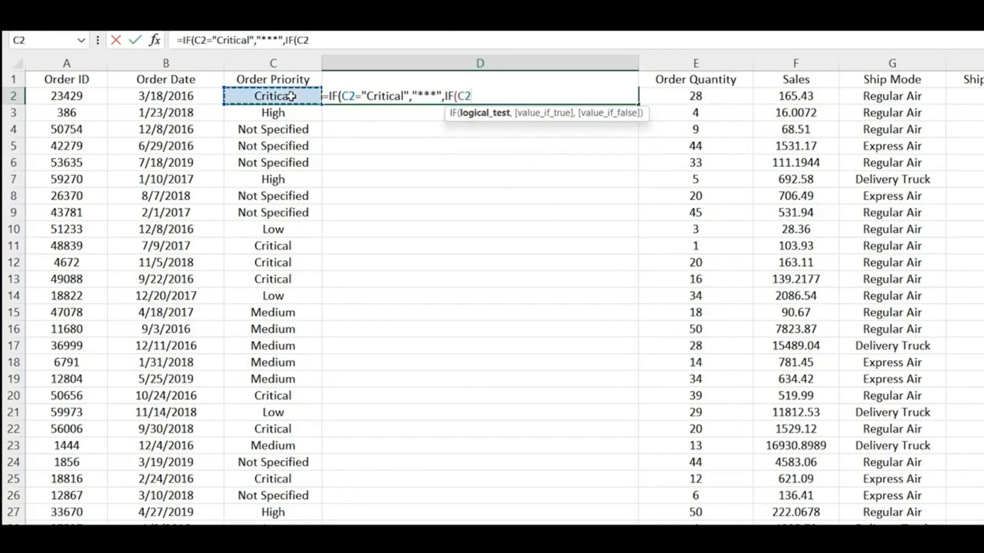
pyautogui.click(482, 94)
pyautogui.write('=')
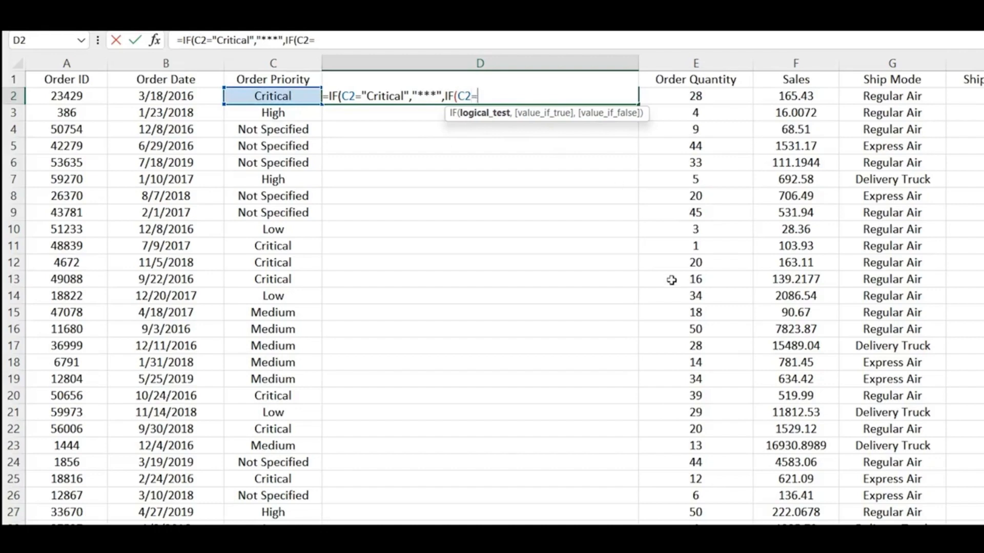
pyautogui.write('"High"')
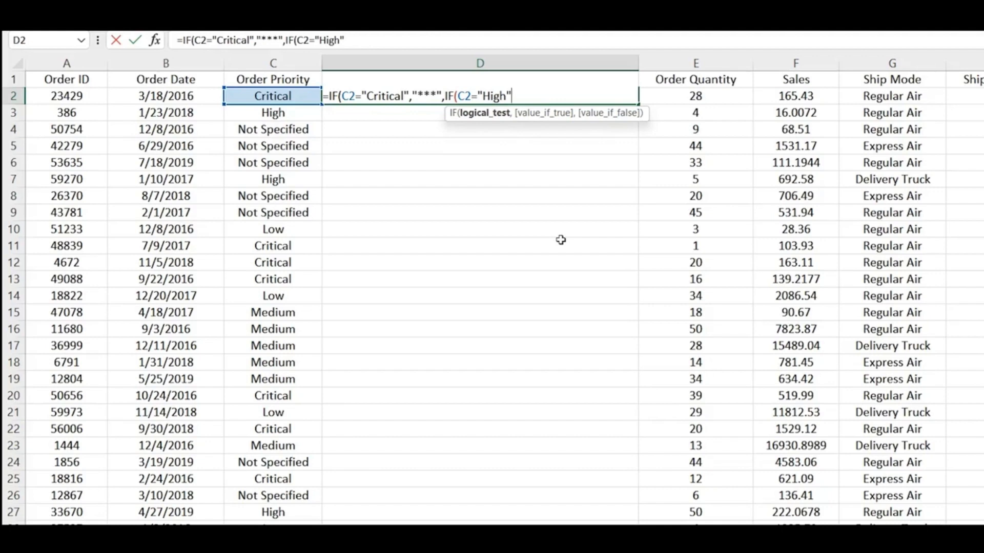
pyautogui.write(',')
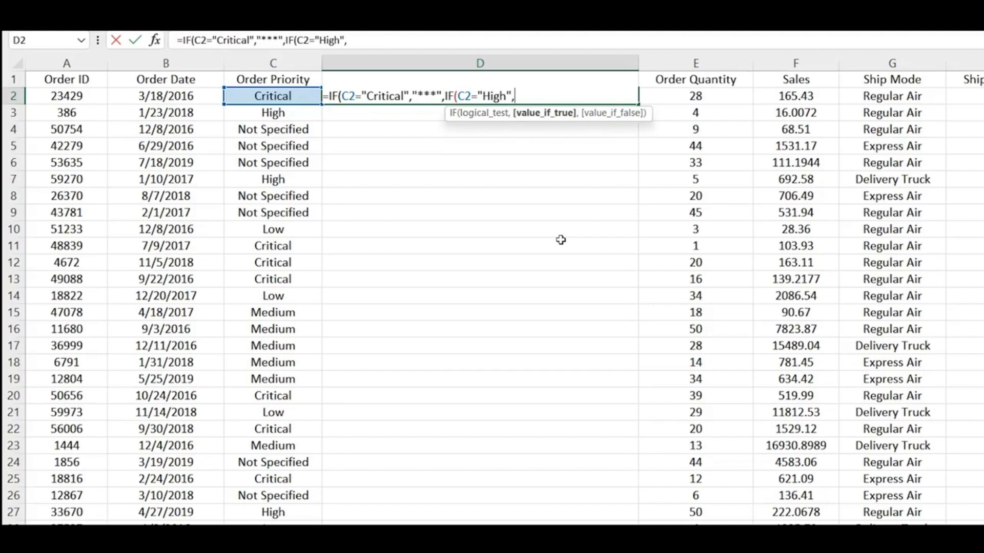
pyautogui.write('"**"')
pyautogui.write(',')
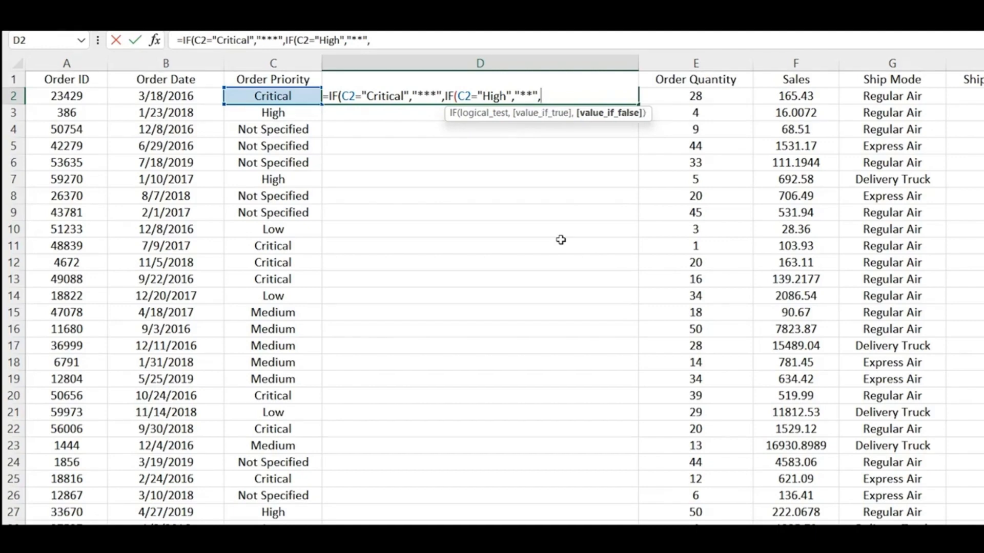
pyautogui.write('"*")')
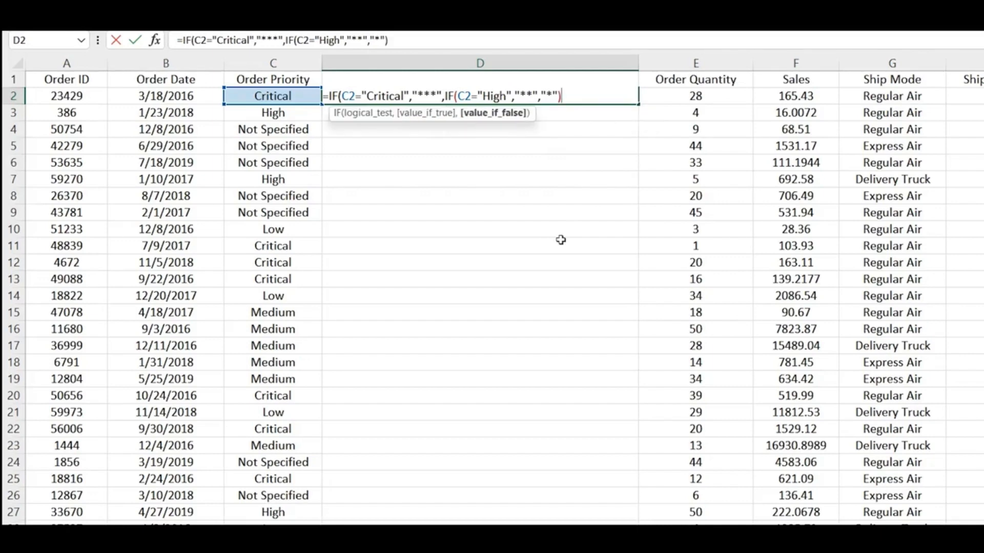
pyautogui.write(')')
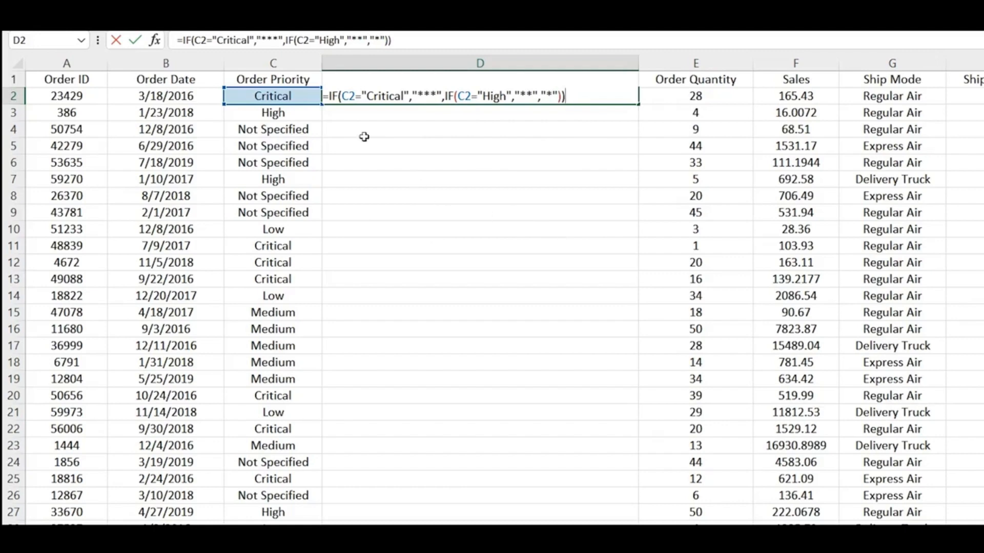
# - Review the arguments of the outer and nested IF in cell D2, and enter the formula
pyautogui.moveTo(332, 97); pyautogui.dragTo(404, 96)
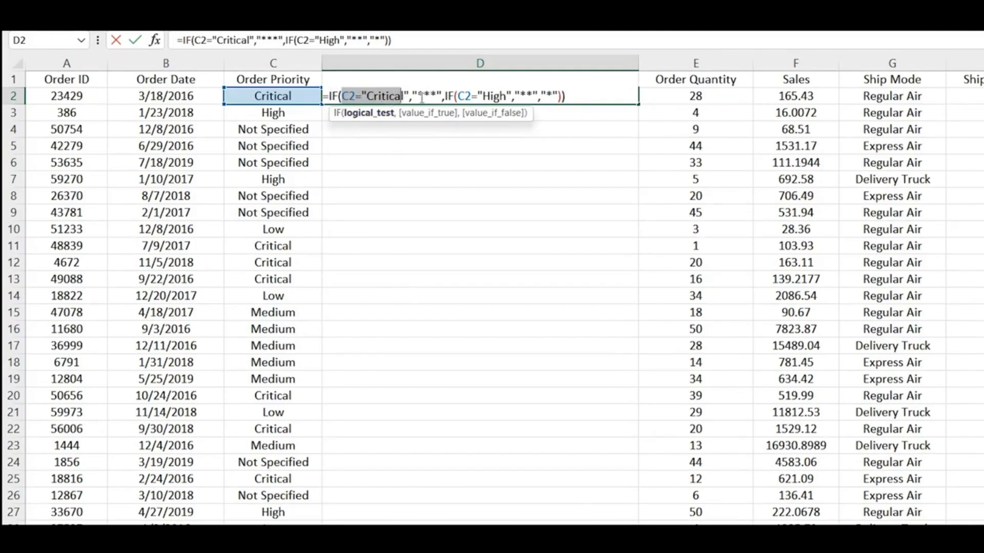
pyautogui.moveTo(418, 96); pyautogui.dragTo(435, 97)
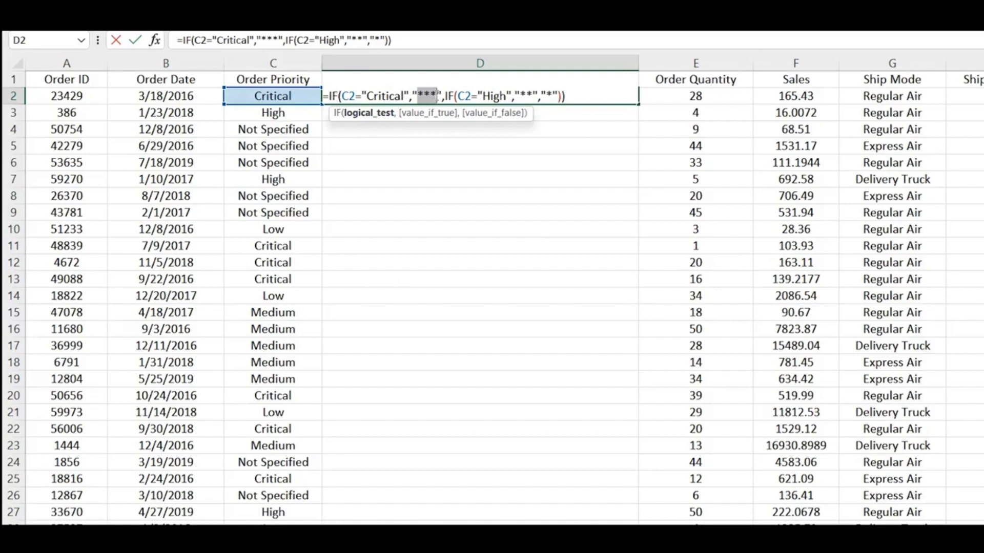
pyautogui.click(445, 98)
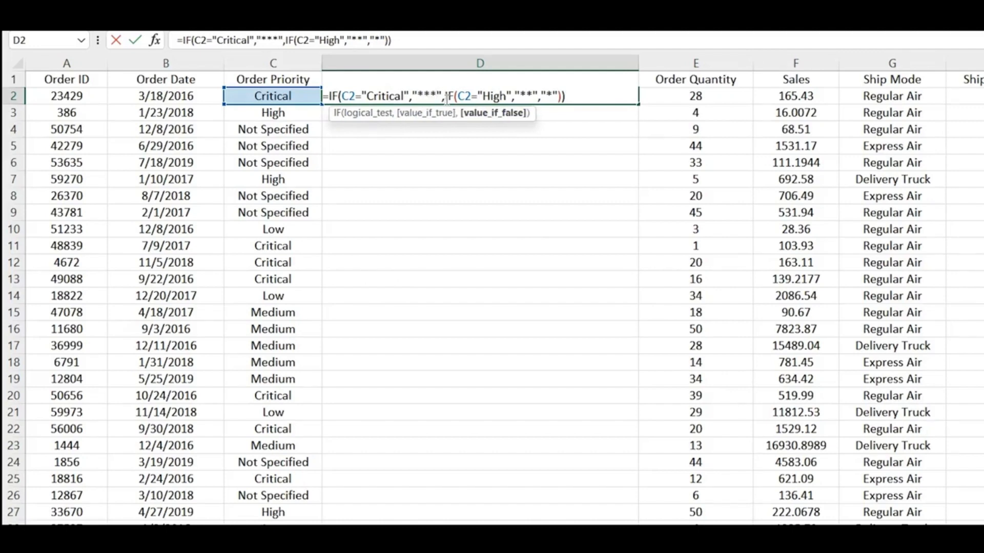
pyautogui.moveTo(446, 97); pyautogui.dragTo(563, 92)
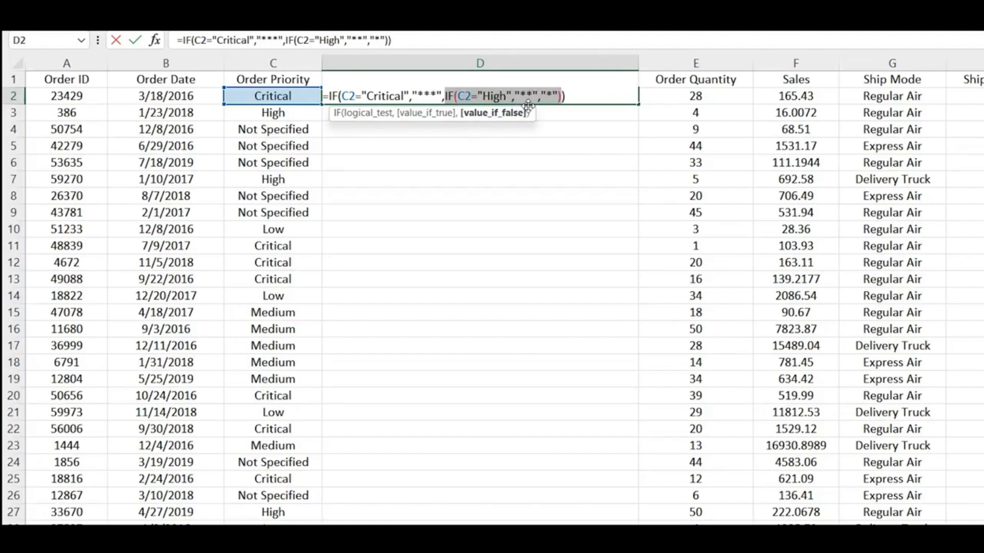
pyautogui.click(460, 96)
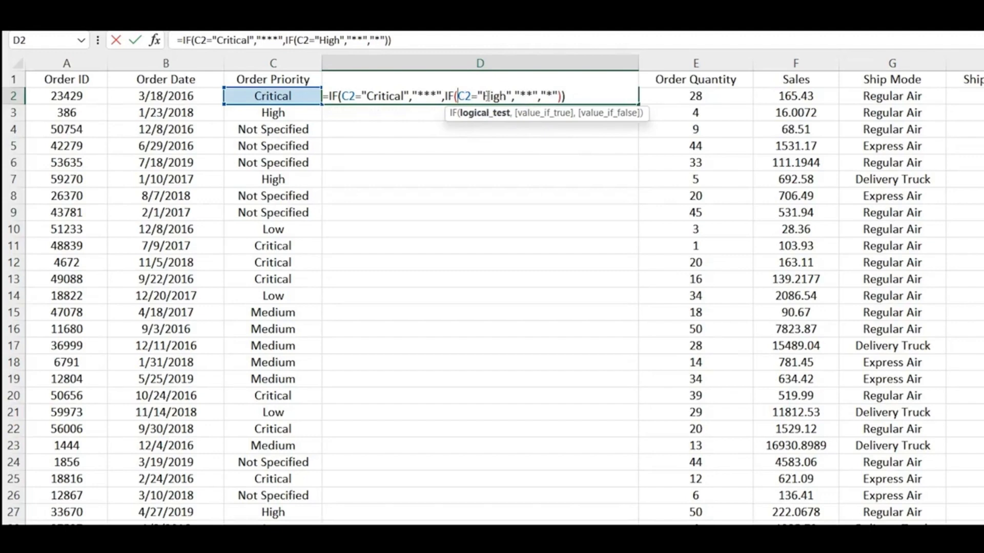
pyautogui.moveTo(482, 96); pyautogui.dragTo(550, 97)
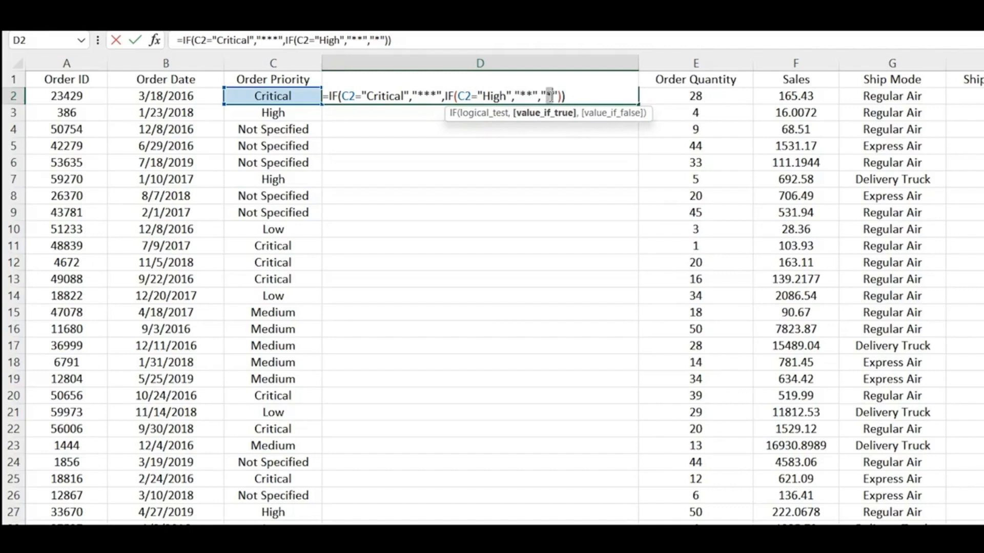
pyautogui.click(580, 96)
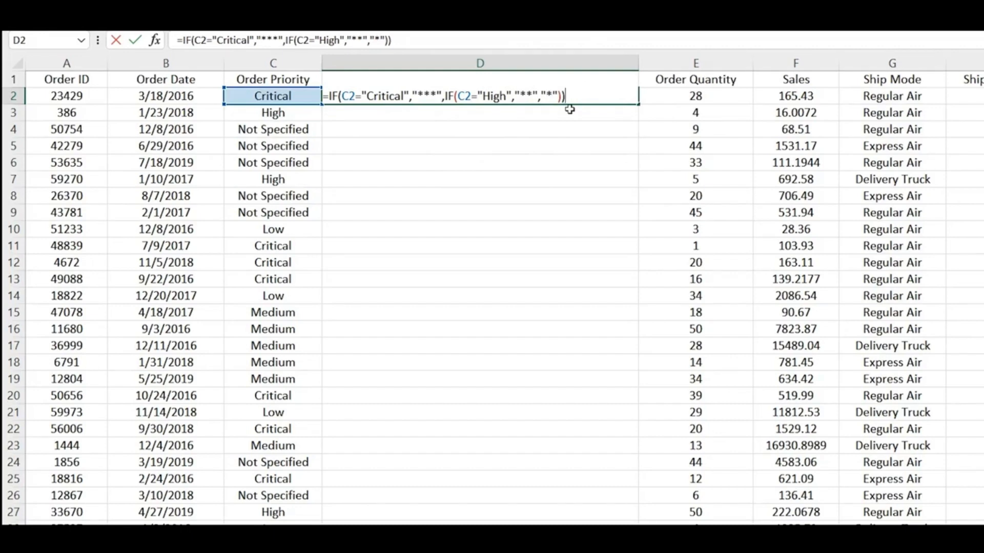
pyautogui.press('Return')
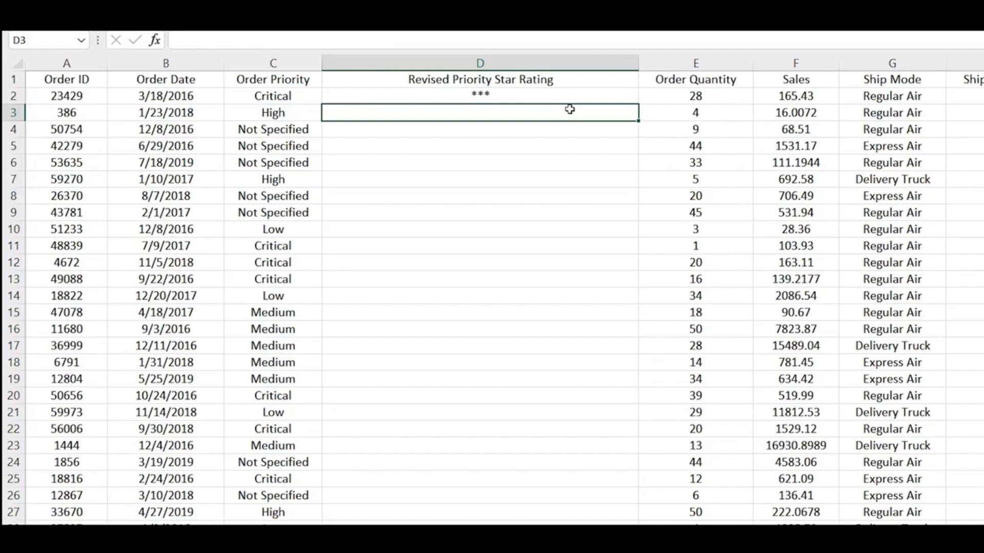
# - Copy the nested IF formula from D2 to D3 and check the adjusted cell reference
pyautogui.click(570, 96)
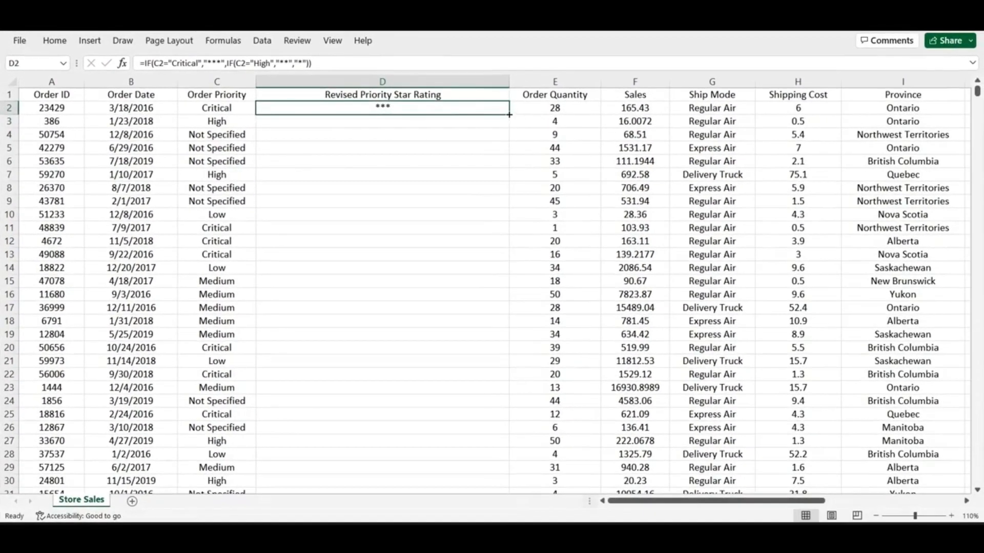
pyautogui.moveTo(607, 108); pyautogui.dragTo(608, 117)
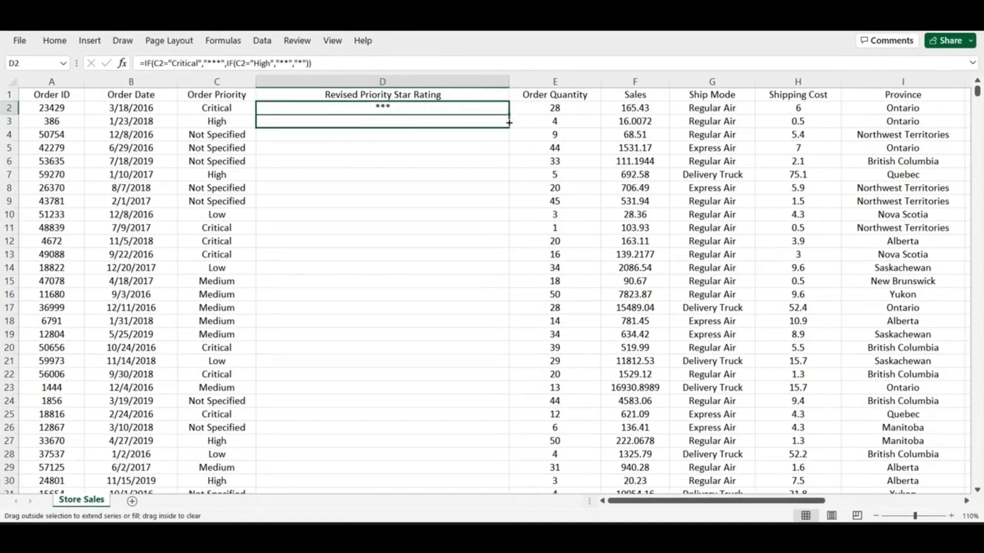
pyautogui.moveTo(509, 122); pyautogui.dragTo(508, 123)
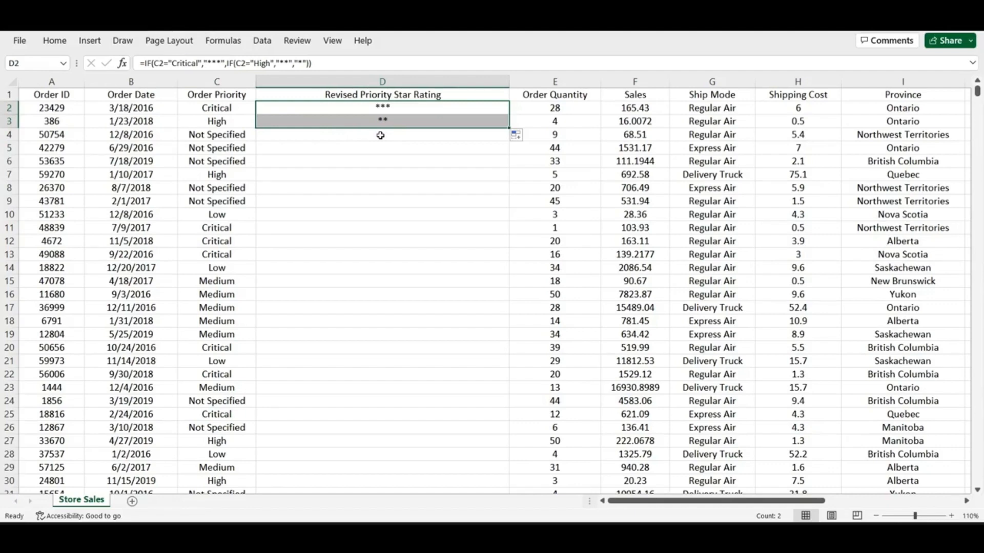
pyautogui.click(428, 134)
pyautogui.click(441, 122)
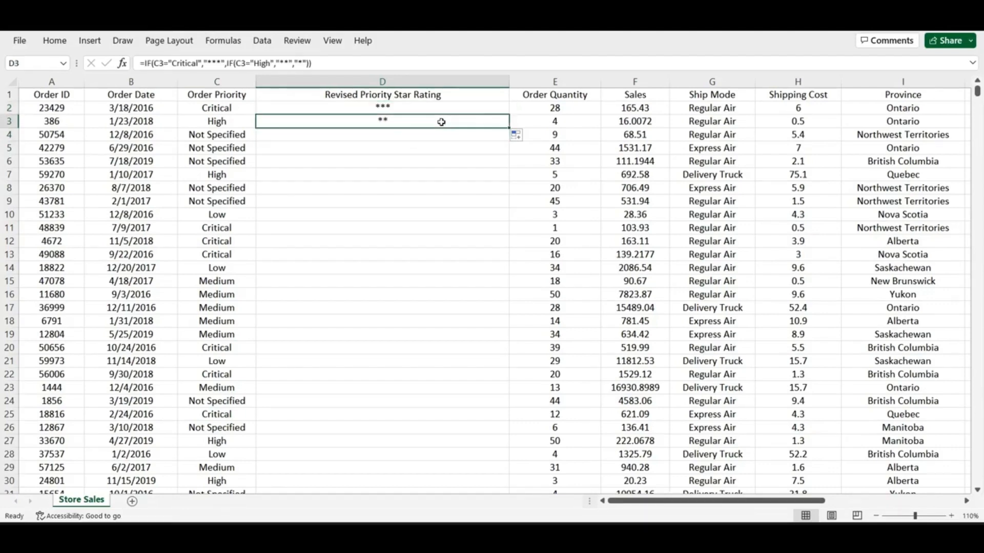
# - Copy the formula from D3 to D4 and fill it down the rest of the Revised Priority Star Rating column
pyautogui.moveTo(509, 129); pyautogui.dragTo(511, 139)
pyautogui.click(468, 160)
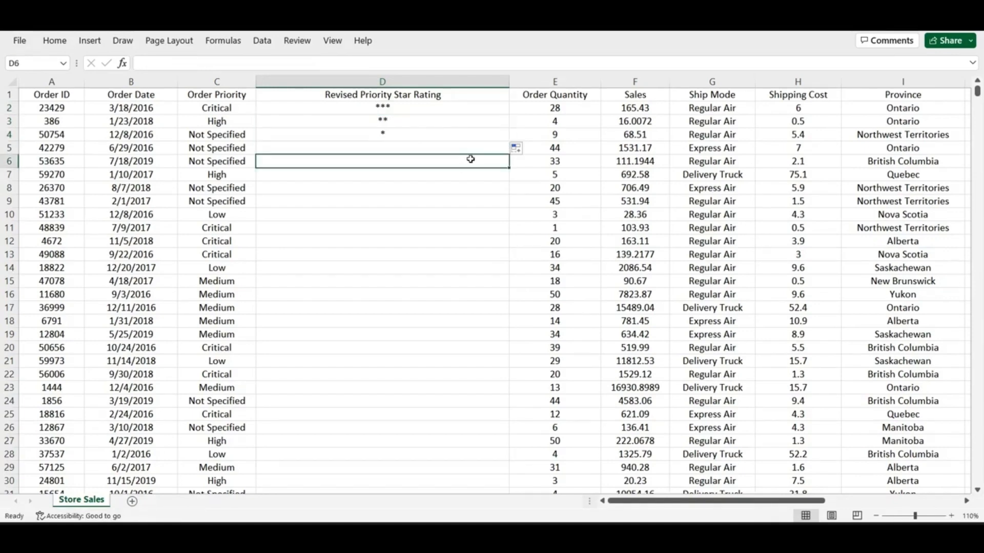
pyautogui.click(475, 133)
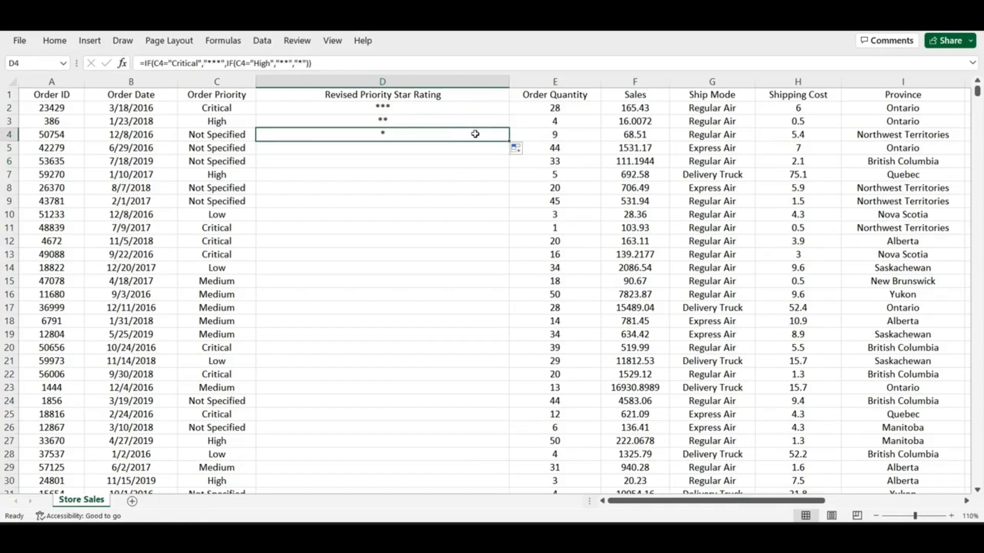
pyautogui.doubleClick(509, 141)
pyautogui.click(463, 167)
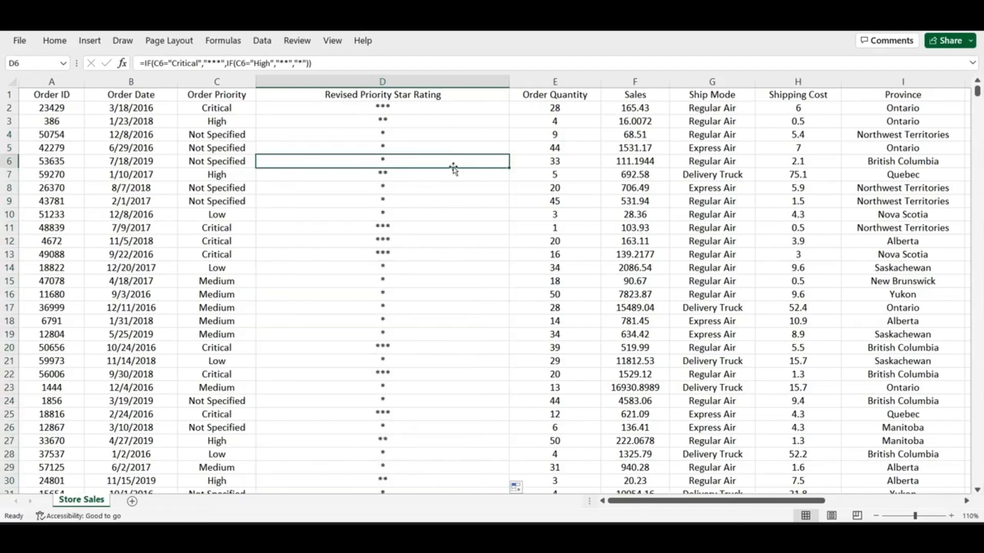
# - Check the three-star and two-star ratings in column D against the Critical and High entries in Order Priority
pyautogui.click(400, 106)
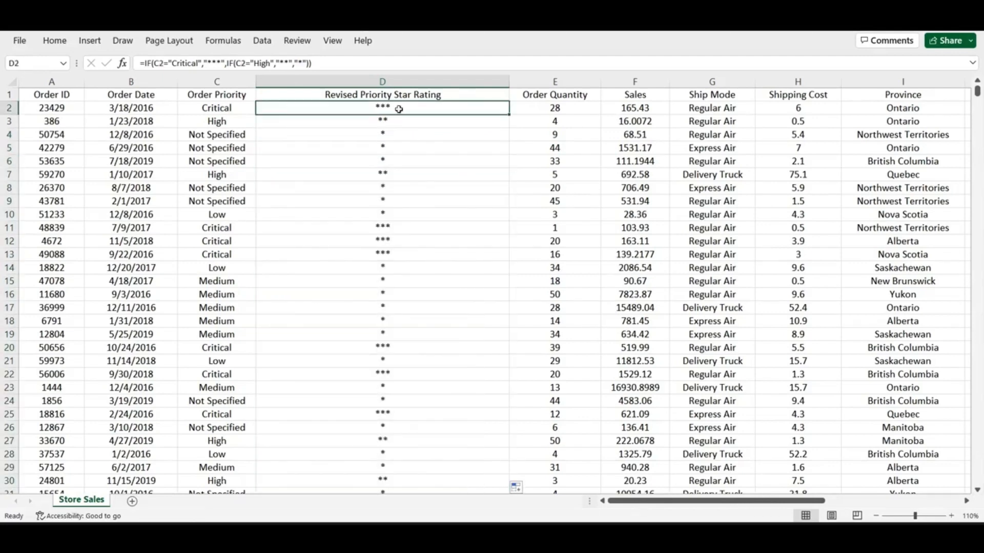
pyautogui.keyDown('ctrl'); pyautogui.click(392, 228); pyautogui.keyUp('ctrl')
pyautogui.keyDown('ctrl'); pyautogui.click(392, 239); pyautogui.keyUp('ctrl')
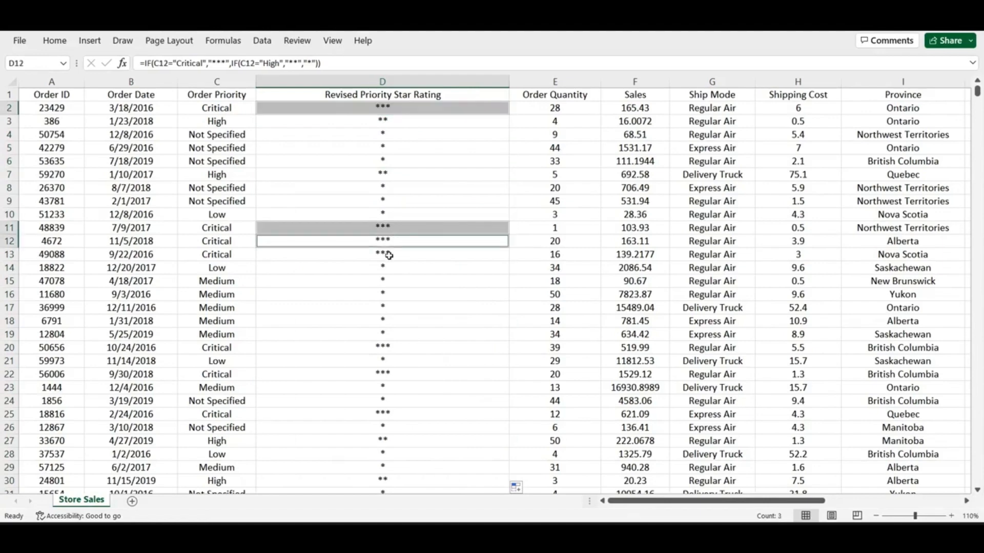
pyautogui.keyDown('ctrl'); pyautogui.click(389, 255); pyautogui.keyUp('ctrl')
pyautogui.keyDown('ctrl'); pyautogui.click(384, 347); pyautogui.keyUp('ctrl')
pyautogui.keyDown('ctrl'); pyautogui.click(384, 374); pyautogui.keyUp('ctrl')
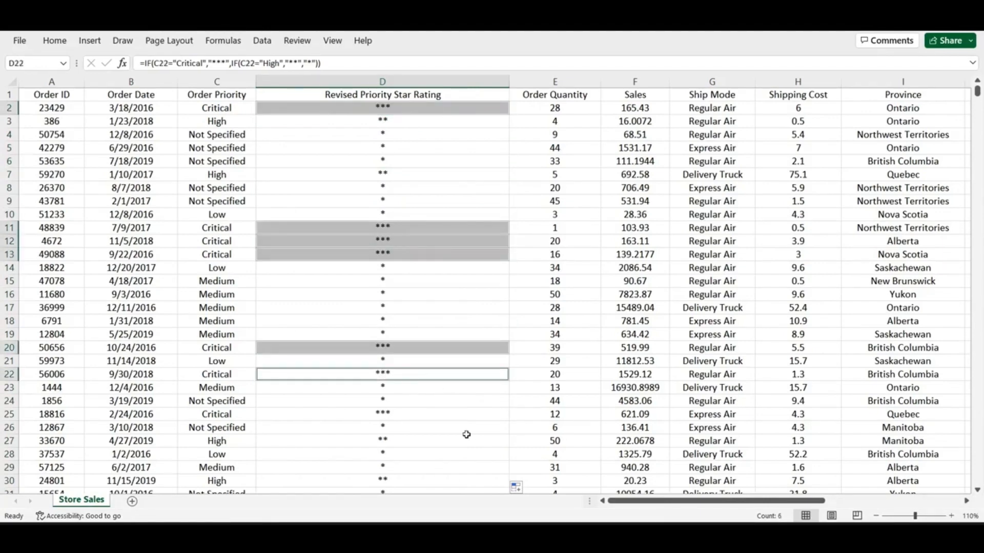
pyautogui.click(389, 120)
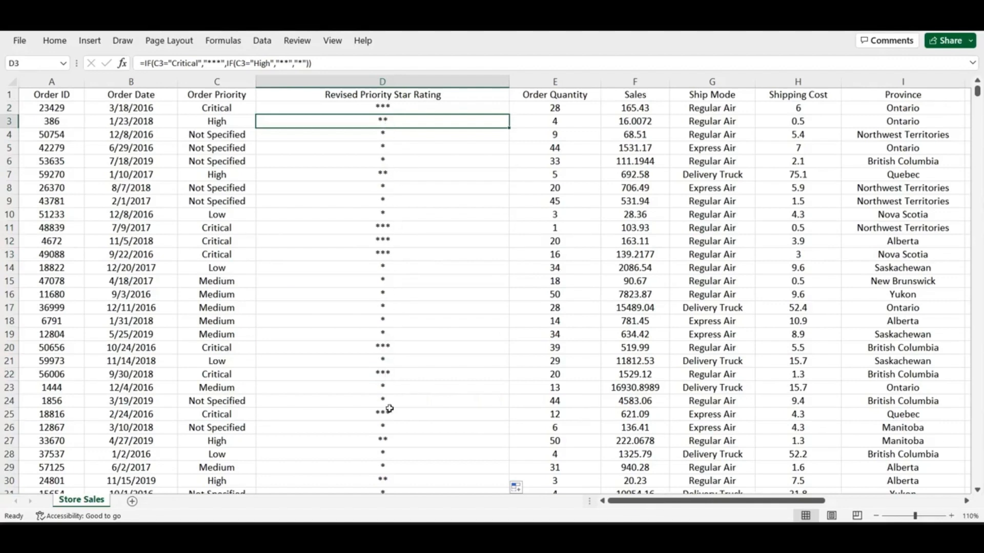
pyautogui.keyDown('ctrl'); pyautogui.click(389, 439); pyautogui.keyUp('ctrl')
pyautogui.keyDown('ctrl'); pyautogui.click(390, 482); pyautogui.keyUp('ctrl')
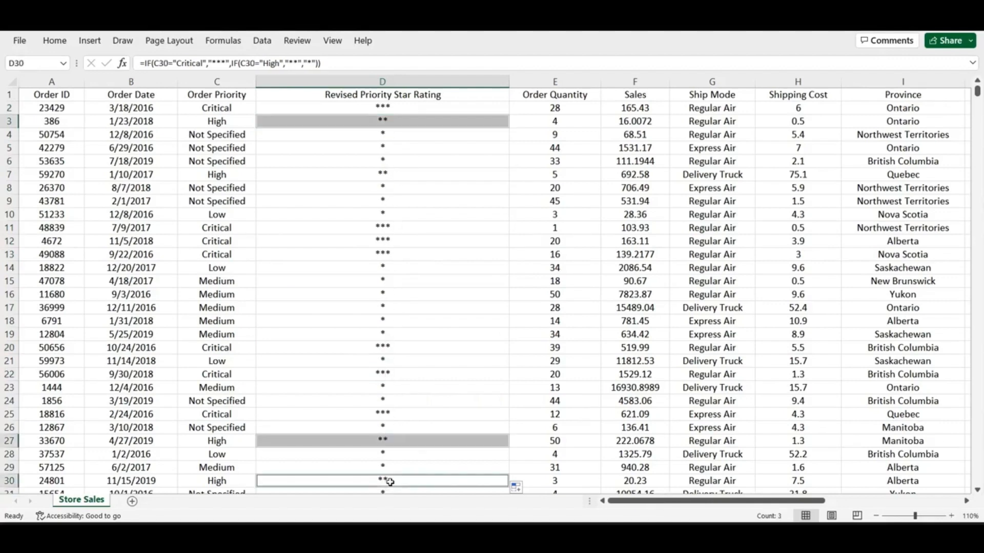
pyautogui.click(463, 173)
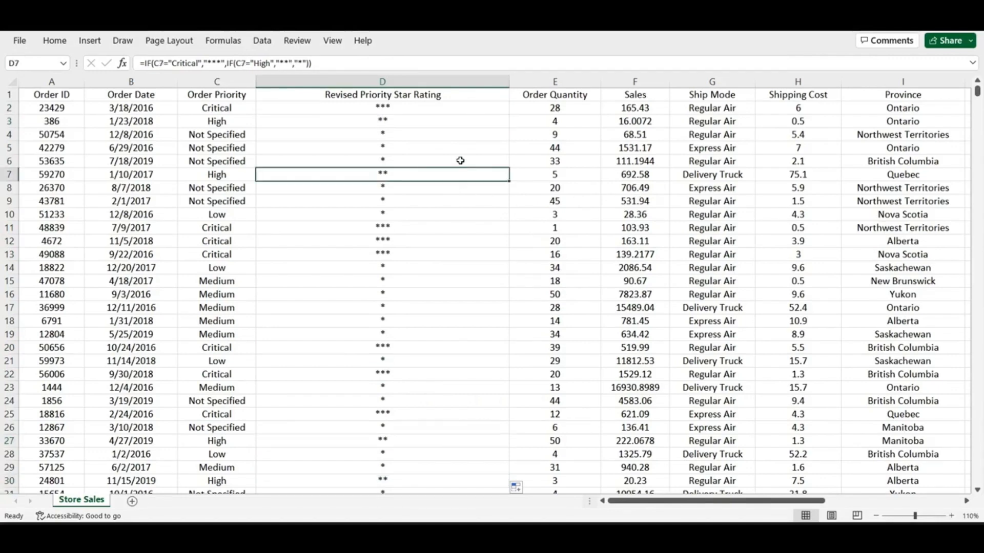
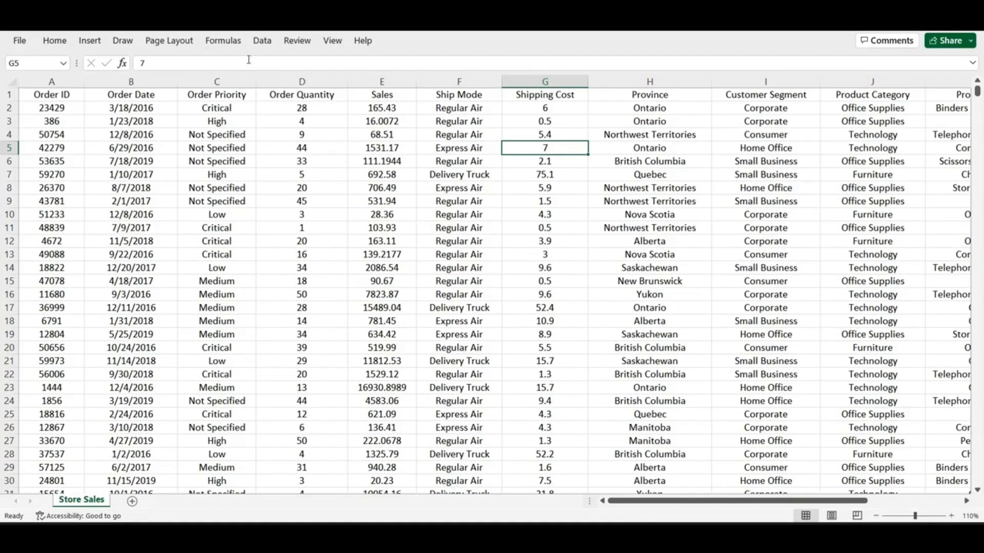
# - Examine the Order Priority column and its Critical, High, Low and Medium entries
pyautogui.click(227, 77)
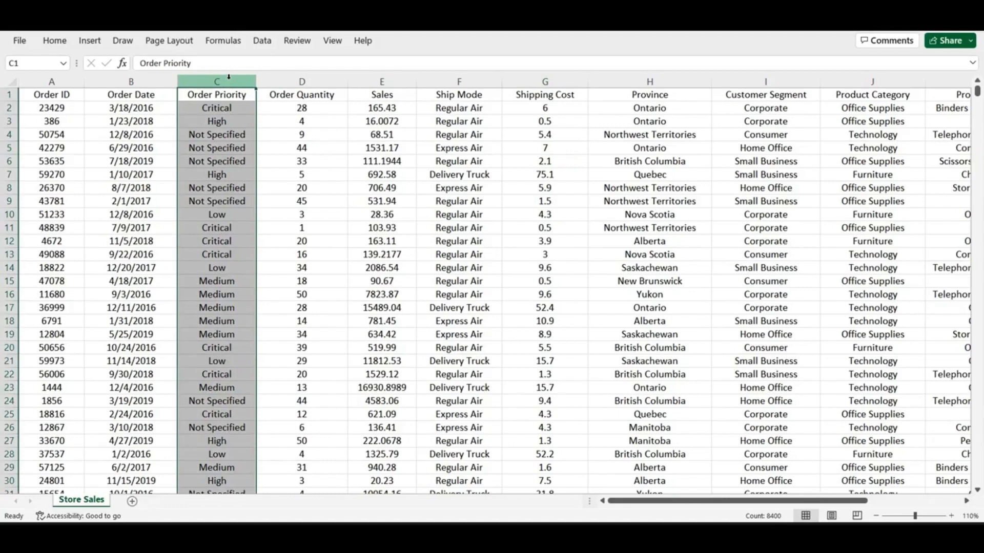
pyautogui.click(237, 108)
pyautogui.click(232, 121)
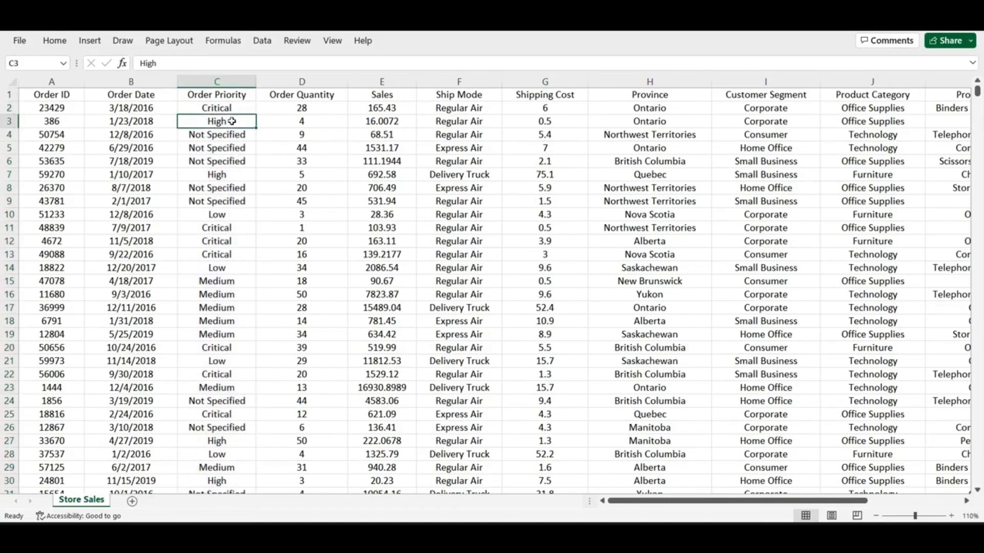
pyautogui.click(227, 216)
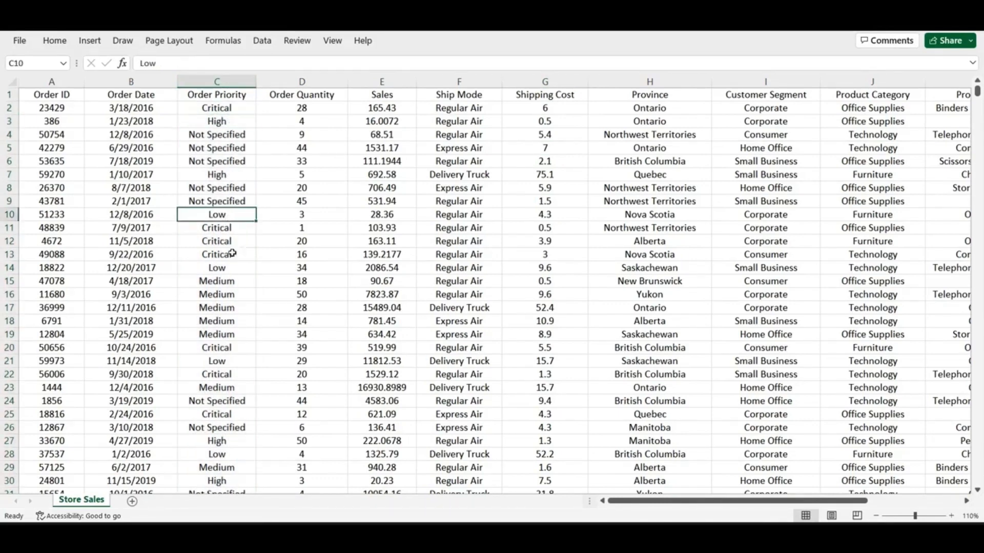
pyautogui.click(233, 280)
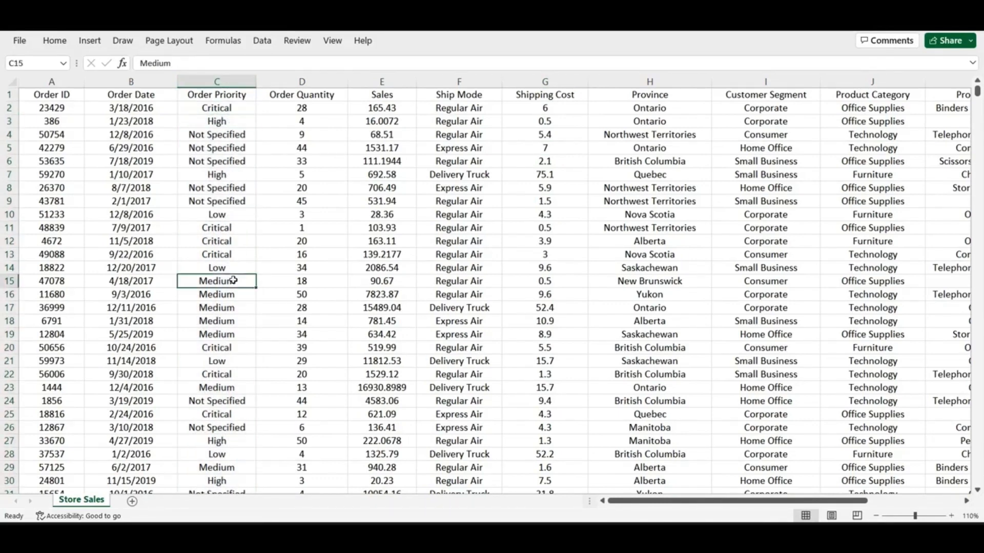
# - Review the distinct priority levels in column C: Not Specified, Critical, High, Low and Medium
pyautogui.click(235, 191)
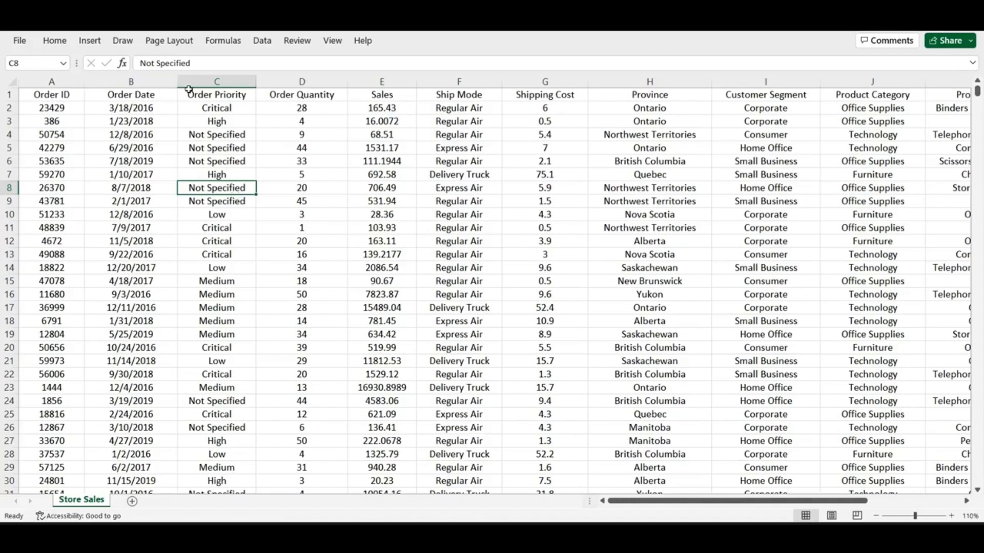
pyautogui.click(220, 108)
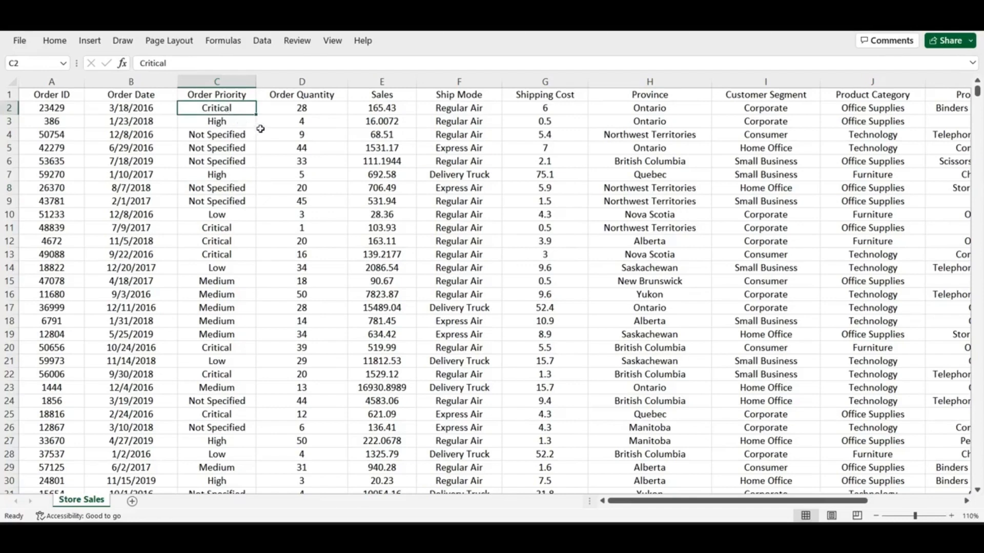
pyautogui.click(235, 123)
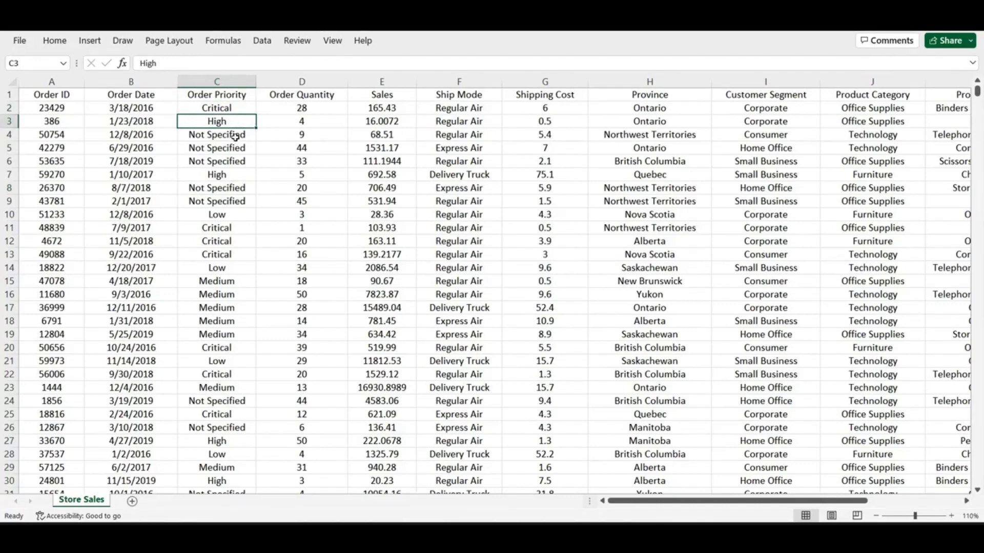
pyautogui.click(235, 136)
pyautogui.click(226, 216)
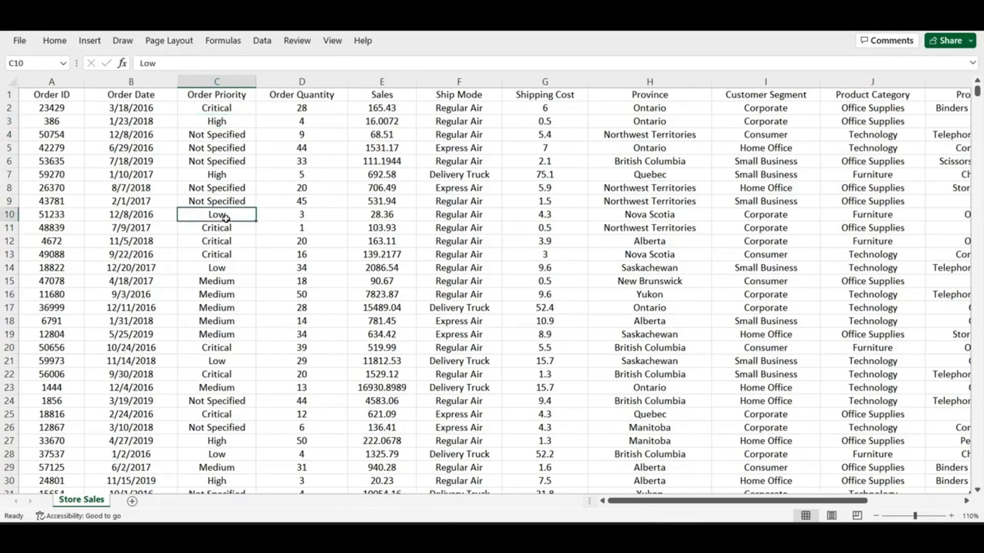
pyautogui.click(212, 279)
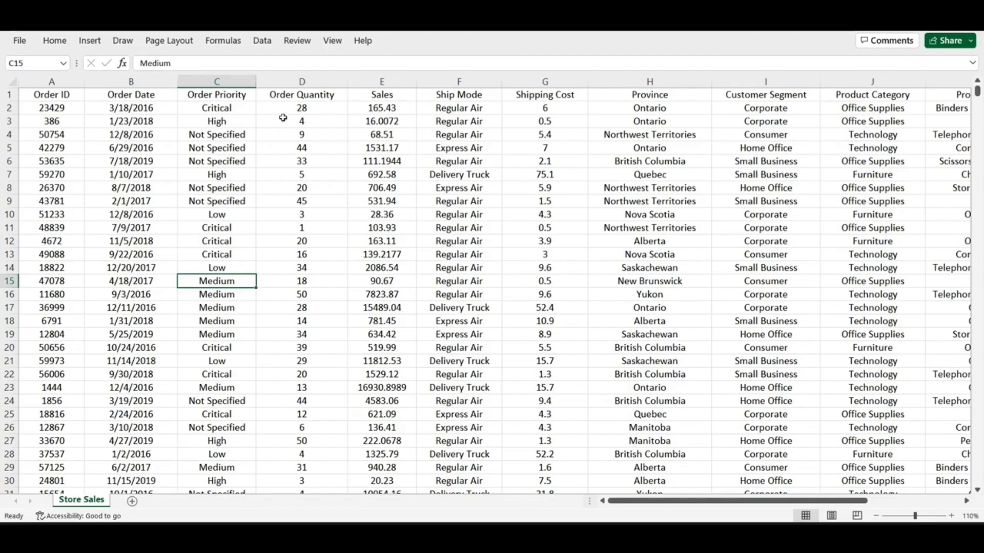
# - Insert a blank column before Order Quantity and adjust its width
pyautogui.click(295, 82)
pyautogui.rightClick(295, 82)
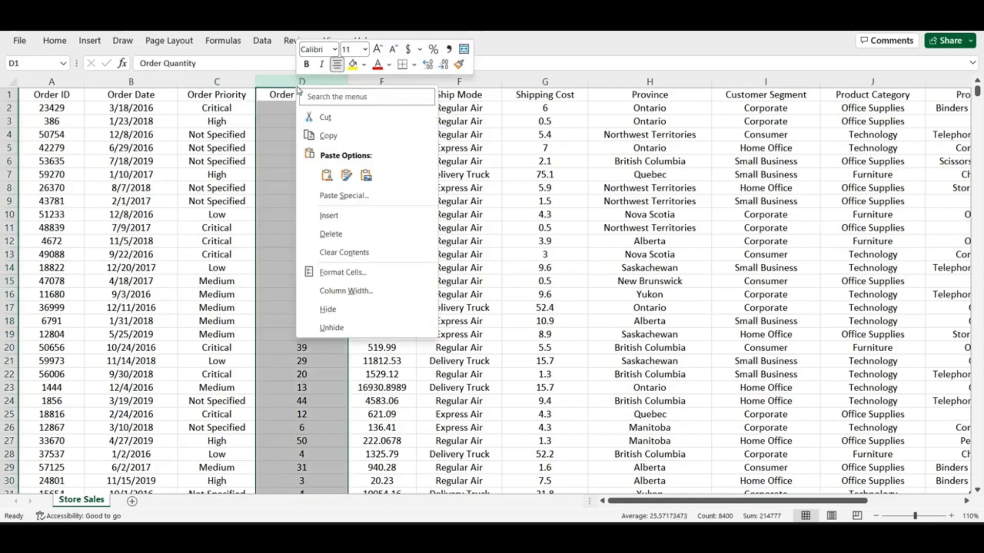
pyautogui.click(329, 215)
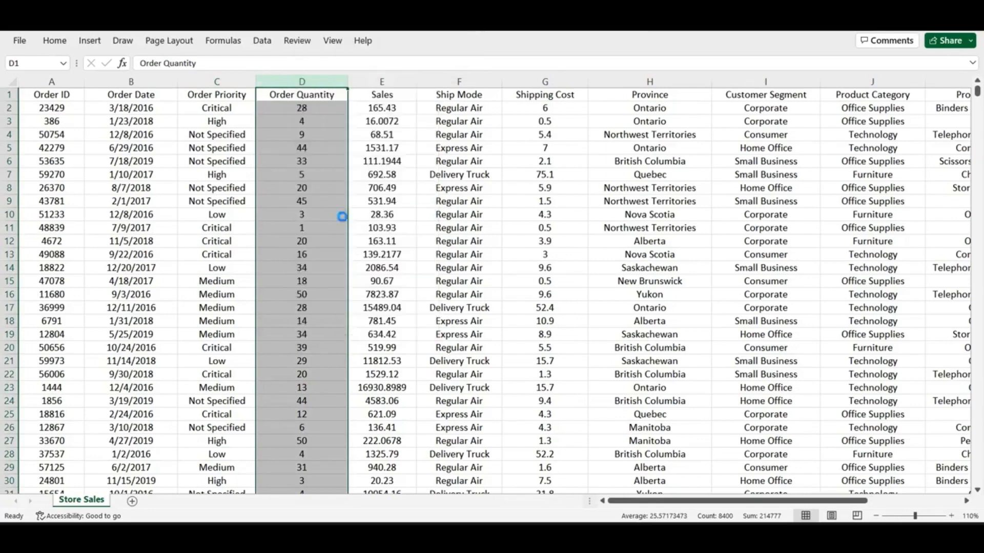
pyautogui.moveTo(335, 81); pyautogui.dragTo(371, 81)
# - Enter the header "Priority Star Rating" in D1 of the new column
pyautogui.click(312, 97)
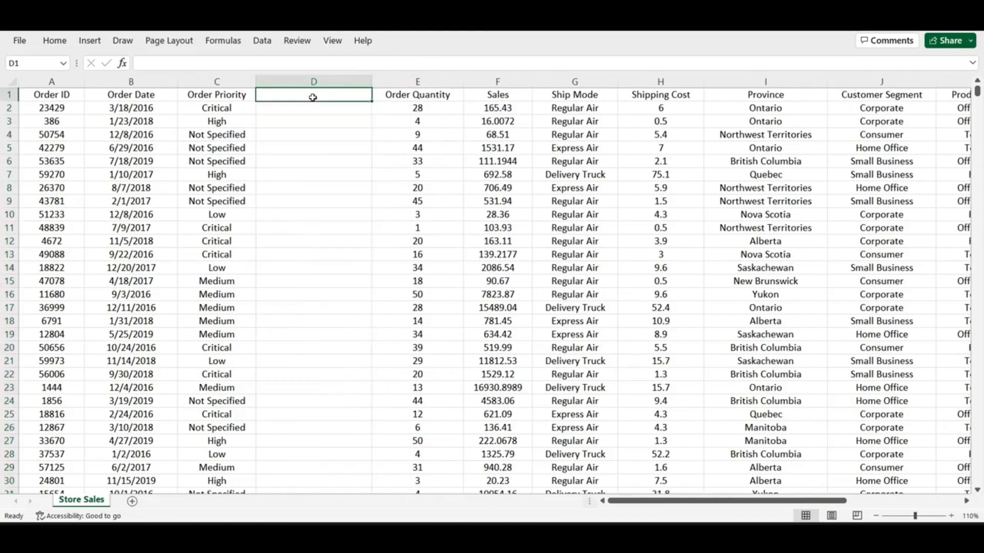
pyautogui.write('P')
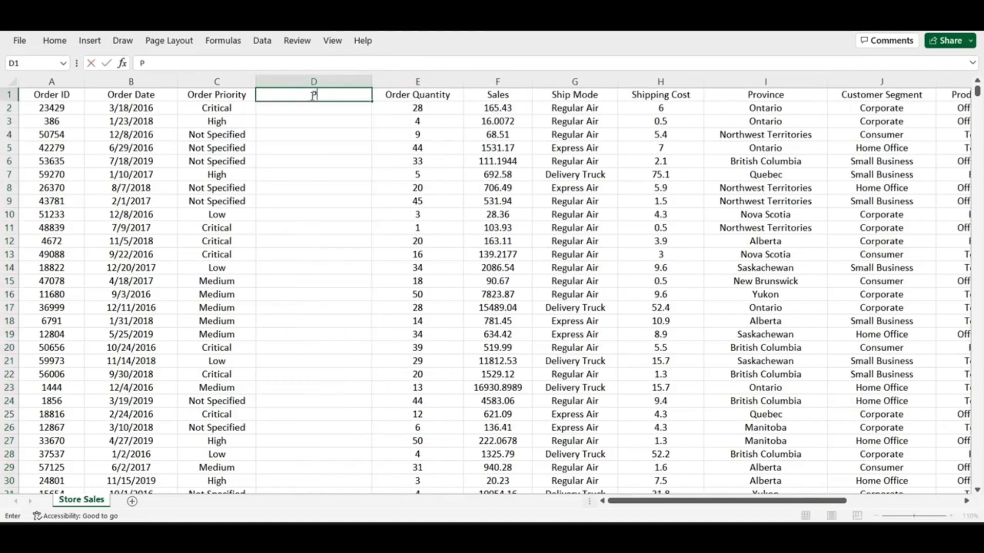
pyautogui.write('riority Star')
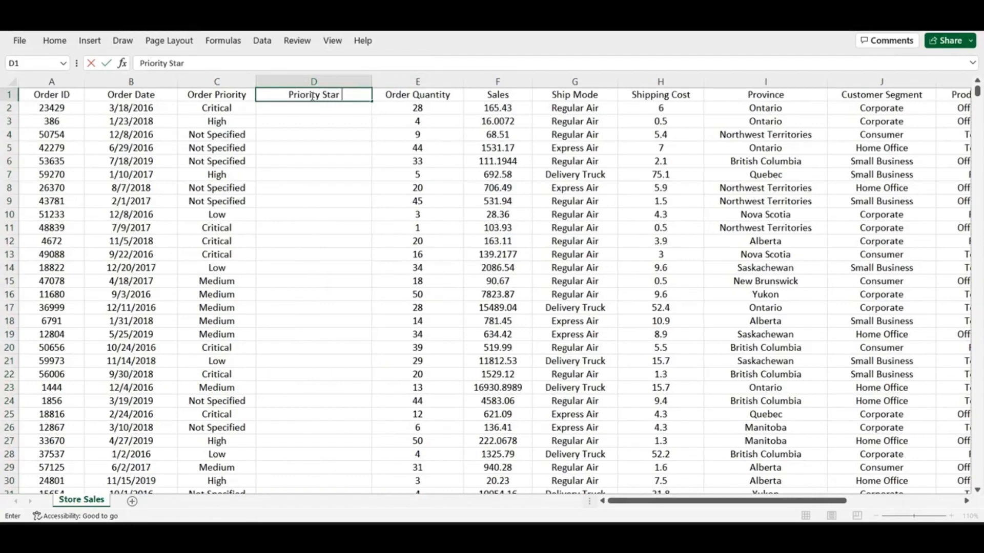
pyautogui.write(' Rating')
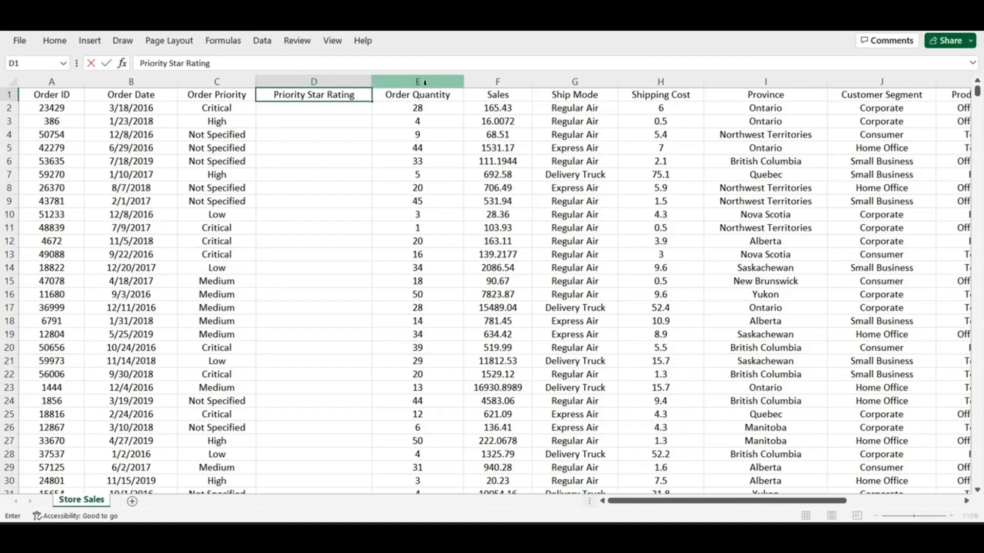
# - Insert three blank columns between Priority Star Rating and Order Quantity
pyautogui.moveTo(423, 85); pyautogui.dragTo(565, 86)
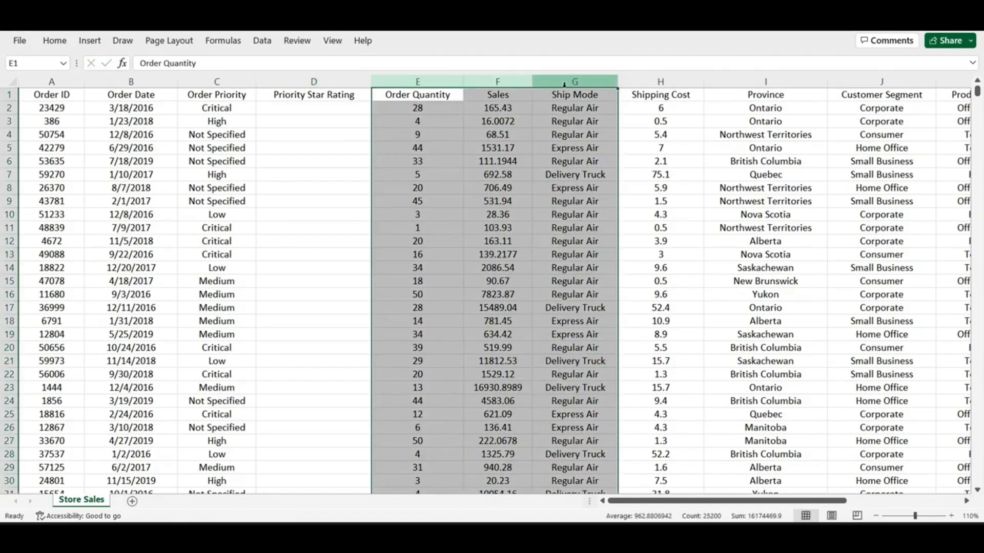
pyautogui.rightClick(564, 83)
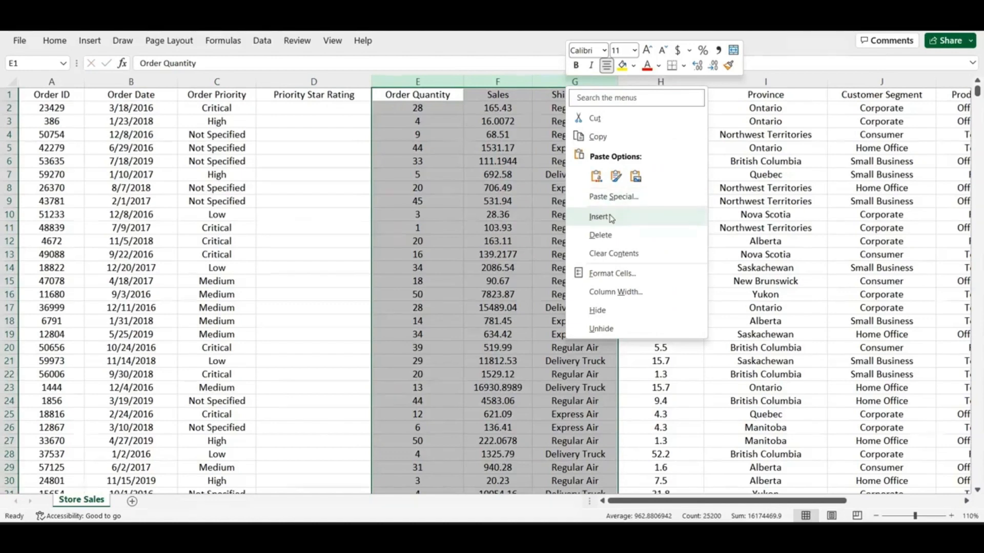
pyautogui.click(610, 218)
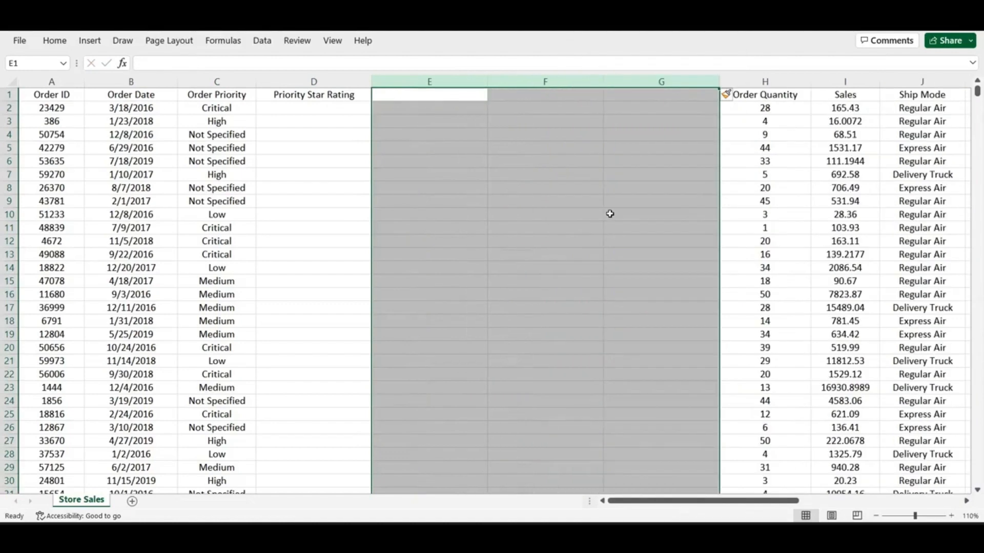
# - List the priority levels Low, Medium, High, Critical and Not Specified in cells E6 to E10
pyautogui.click(437, 161)
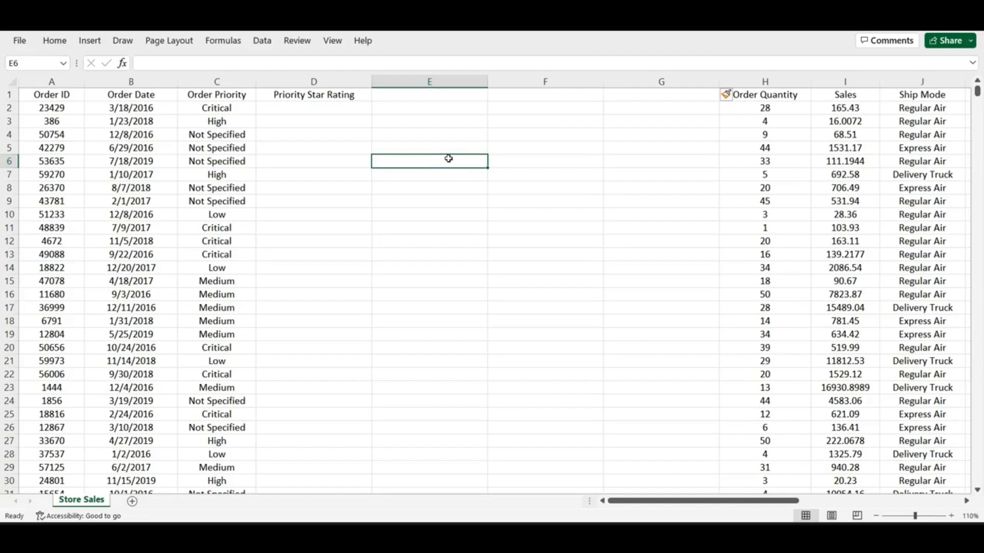
pyautogui.write('Low')
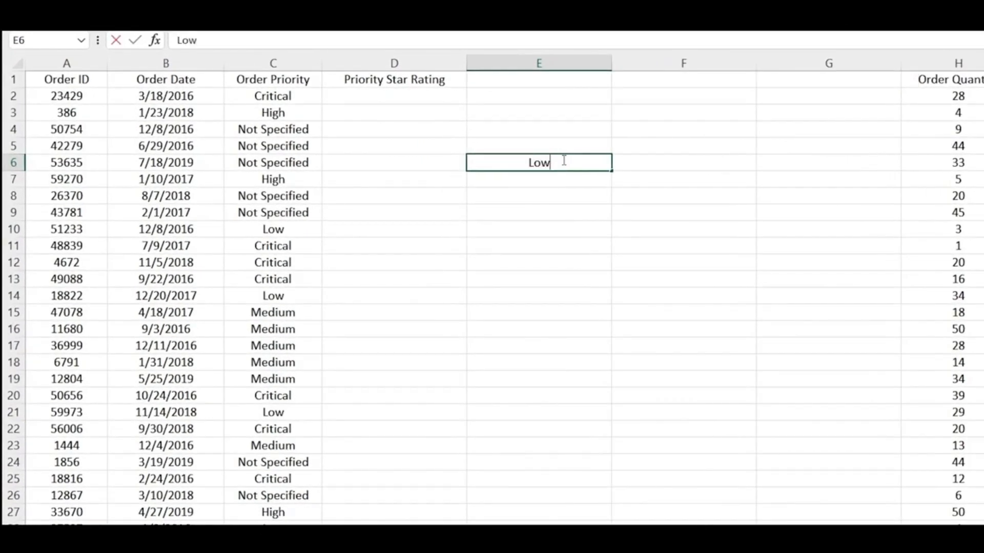
pyautogui.press('Return')
pyautogui.write('Medium')
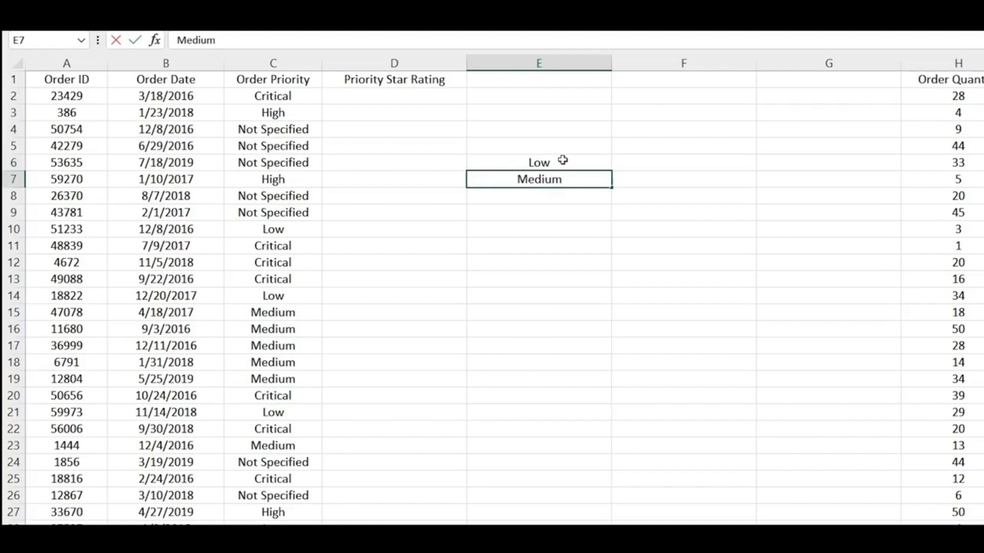
pyautogui.press('Return')
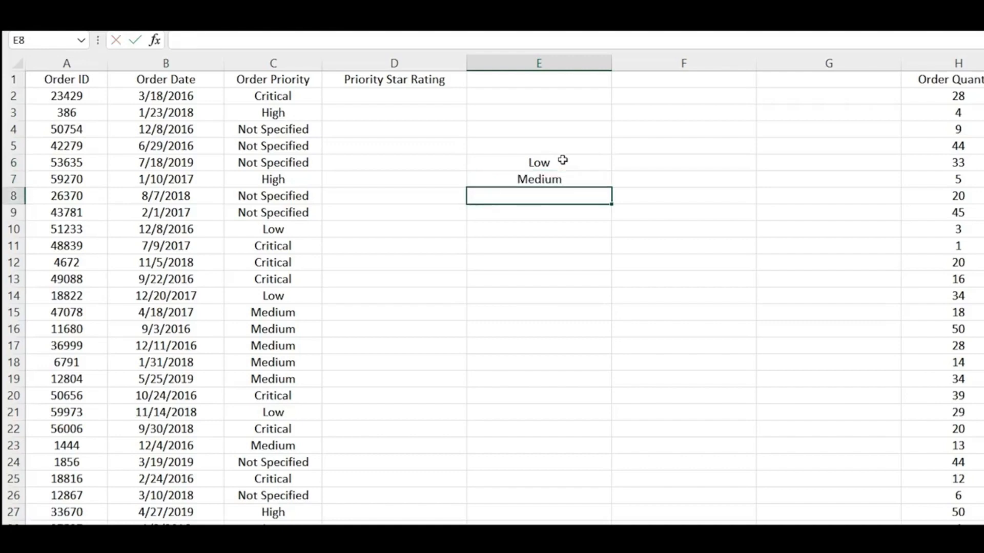
pyautogui.write('High')
pyautogui.press('Return')
pyautogui.write('Criti')
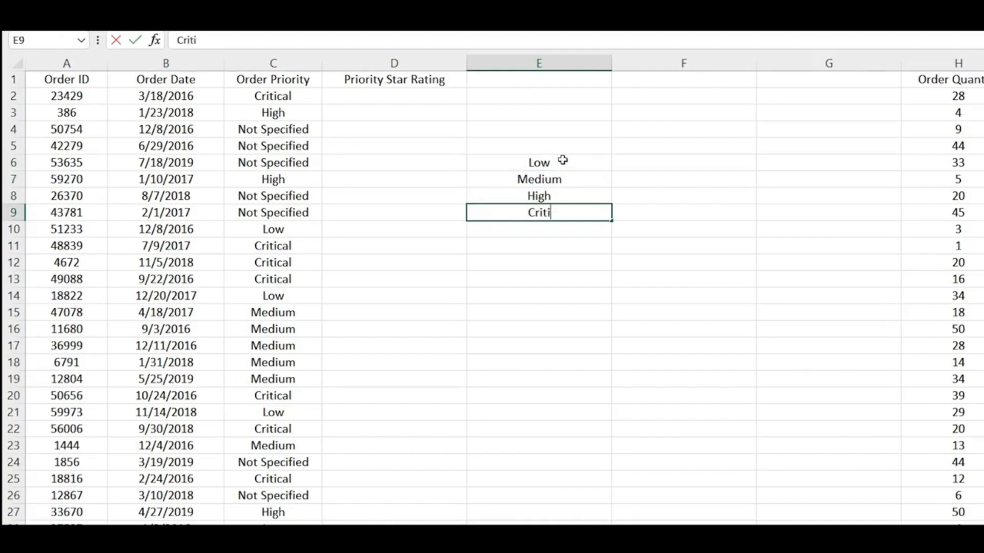
pyautogui.write('cal')
pyautogui.press('Return')
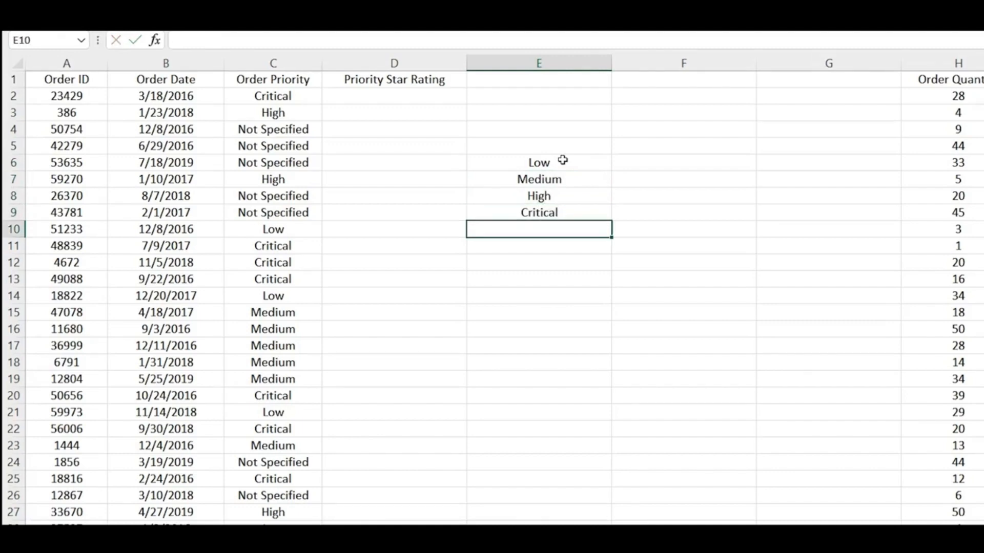
pyautogui.write('Not Specifi')
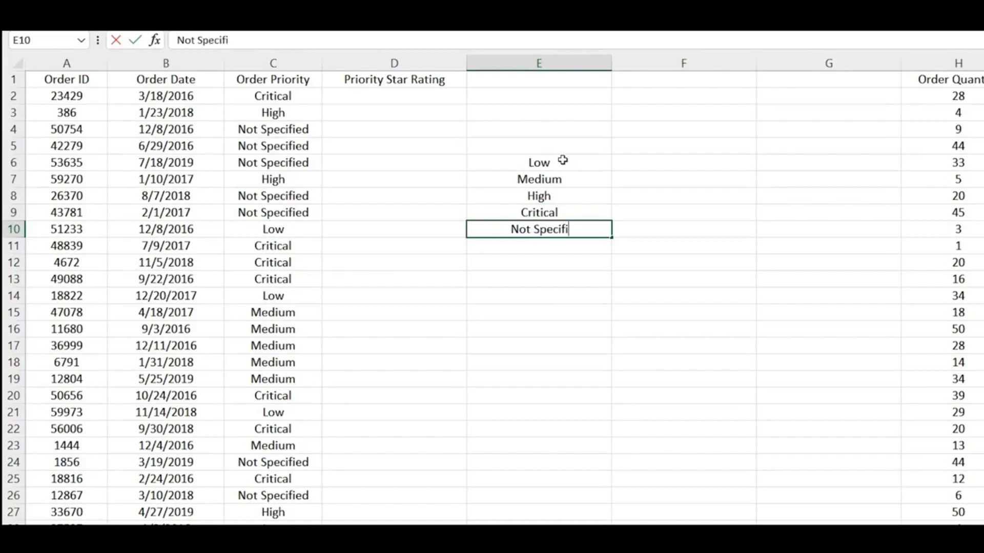
pyautogui.write('ed')
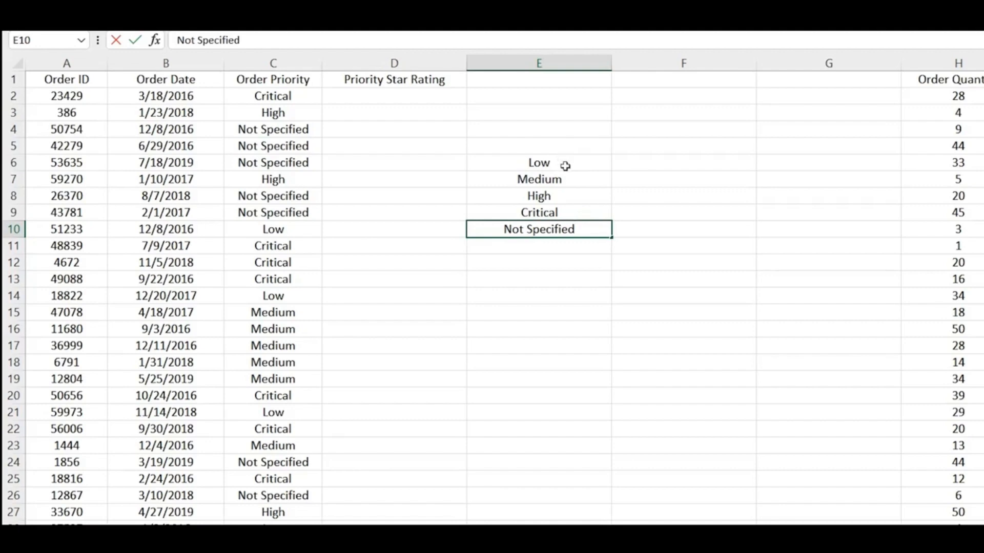
pyautogui.click(565, 166)
pyautogui.moveTo(566, 166); pyautogui.dragTo(571, 230)
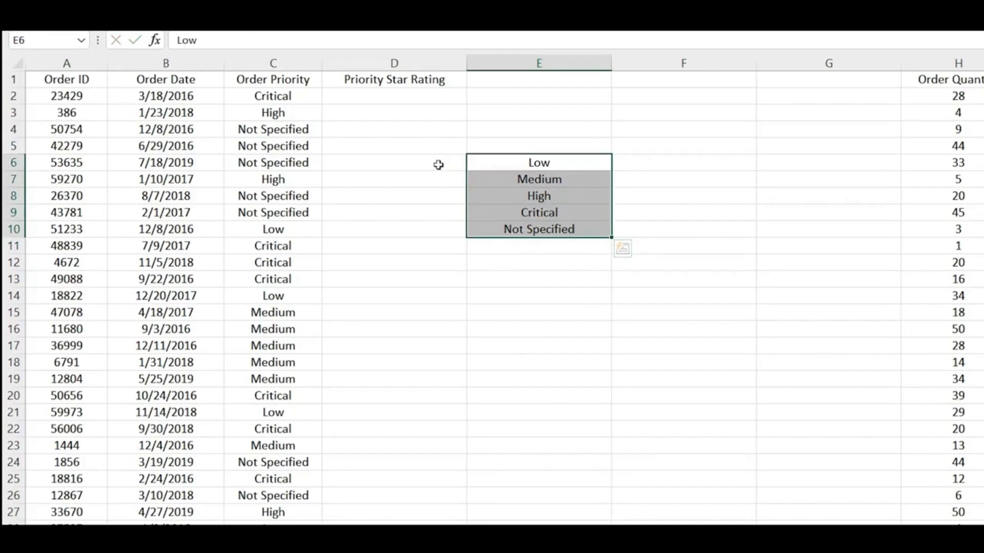
# - Enter the star ratings beside the priority levels in F6:F10: * for Low, Medium and Not Specified, ** for High, *** for Critical
pyautogui.click(665, 159)
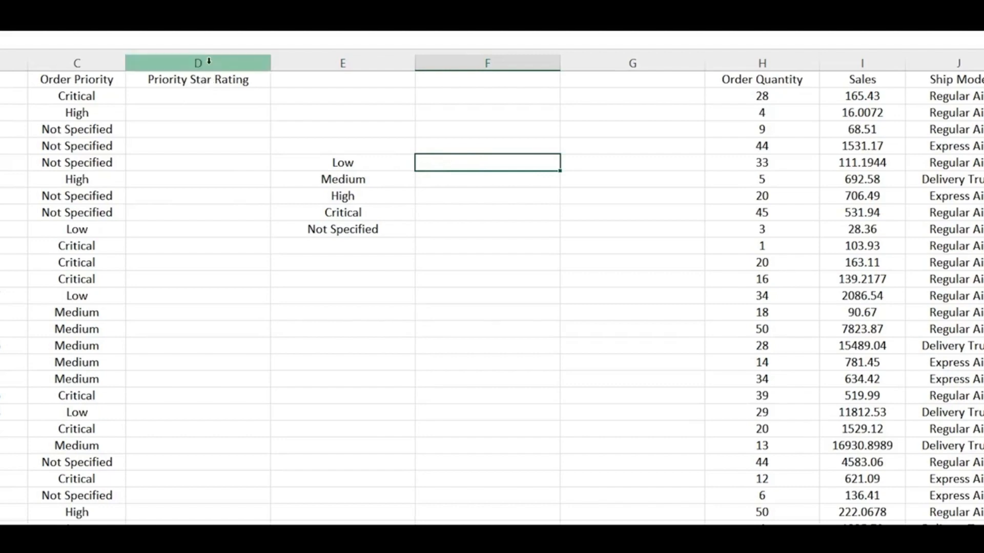
pyautogui.doubleClick(471, 162)
pyautogui.write('*')
pyautogui.press('Return')
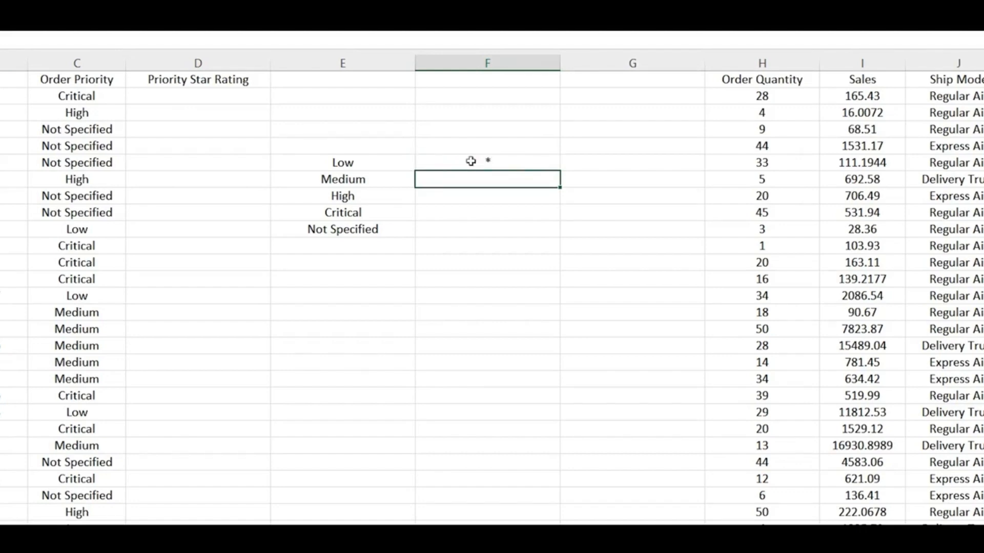
pyautogui.write('*')
pyautogui.press('Return')
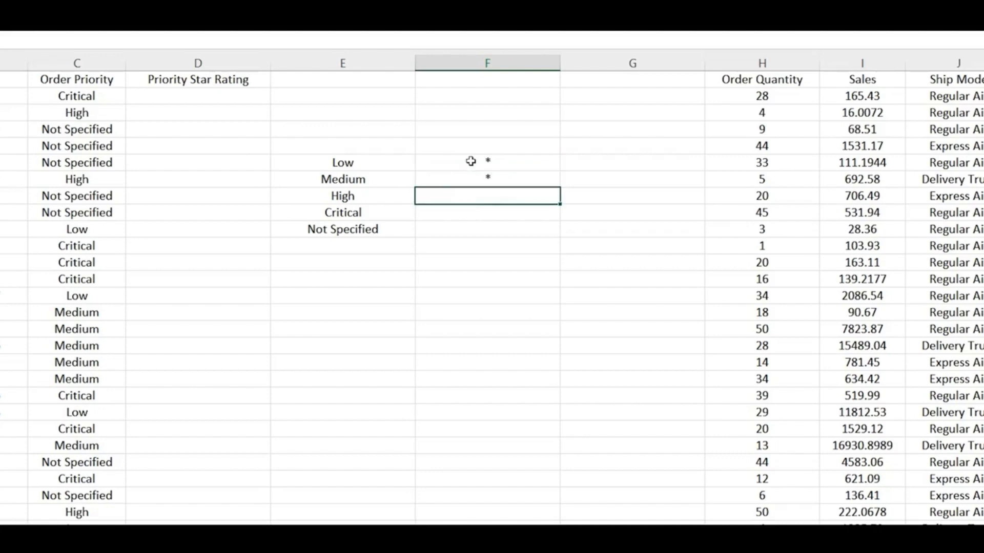
pyautogui.write('**')
pyautogui.press('Return')
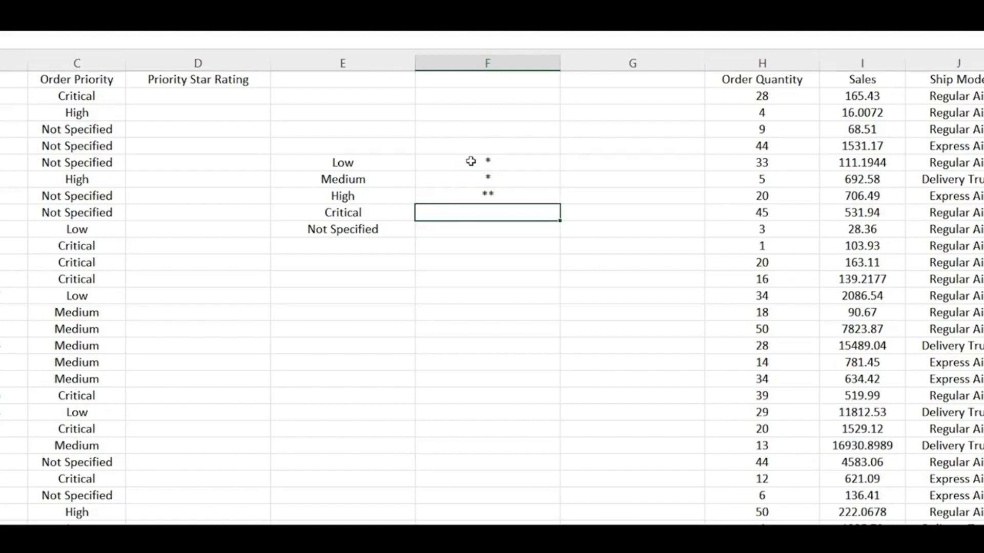
pyautogui.write('***')
pyautogui.press('Return')
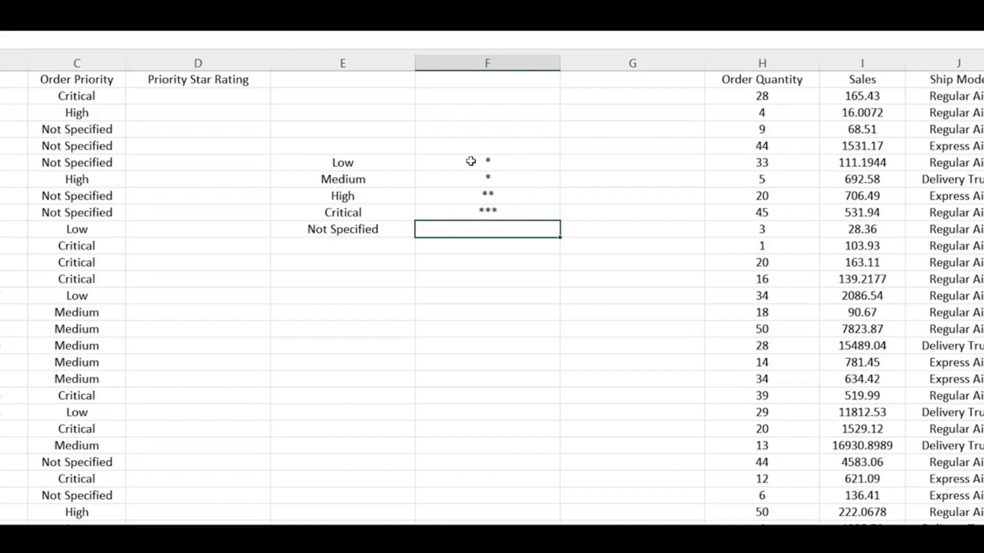
pyautogui.write('*')
pyautogui.moveTo(347, 162); pyautogui.dragTo(484, 231)
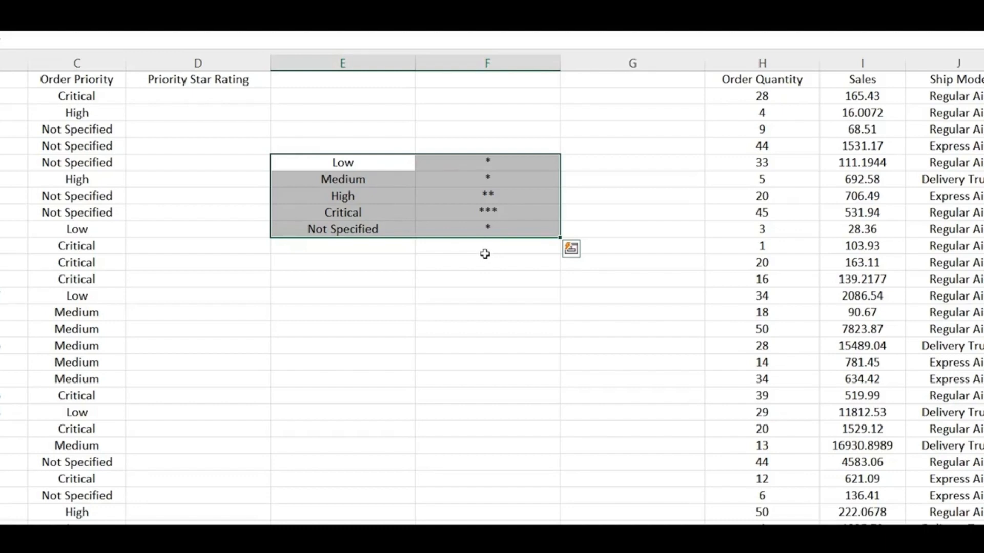
pyautogui.moveTo(339, 162); pyautogui.dragTo(338, 229)
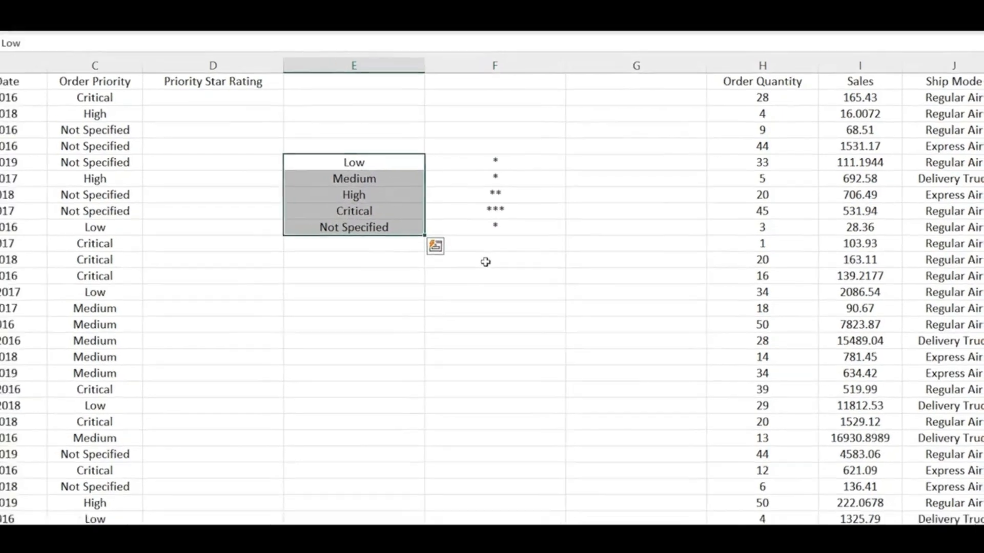
pyautogui.click(538, 243)
# - Sort the priority and star table in E6:F10 by column E on cell values, A to Z, without headers
pyautogui.moveTo(430, 163); pyautogui.dragTo(518, 217)
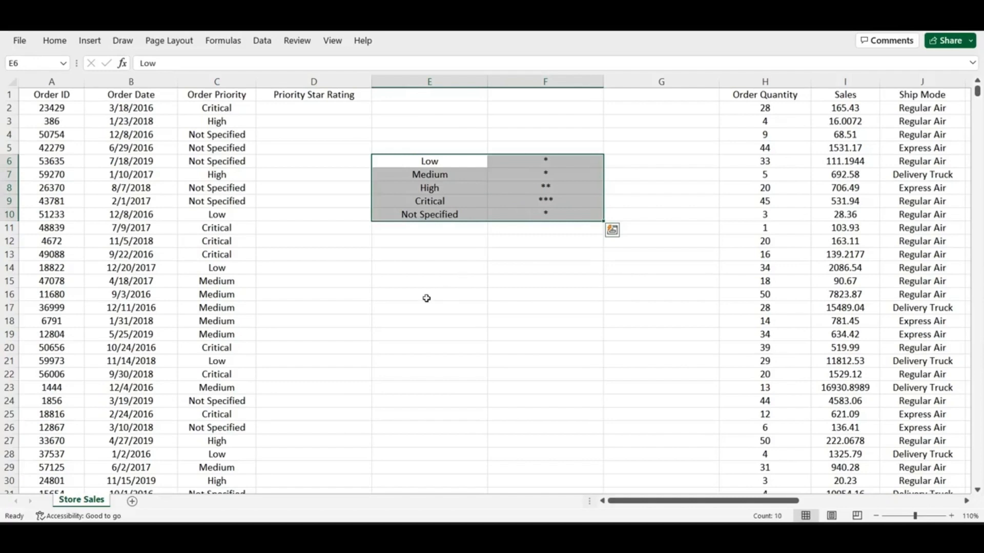
pyautogui.click(264, 43)
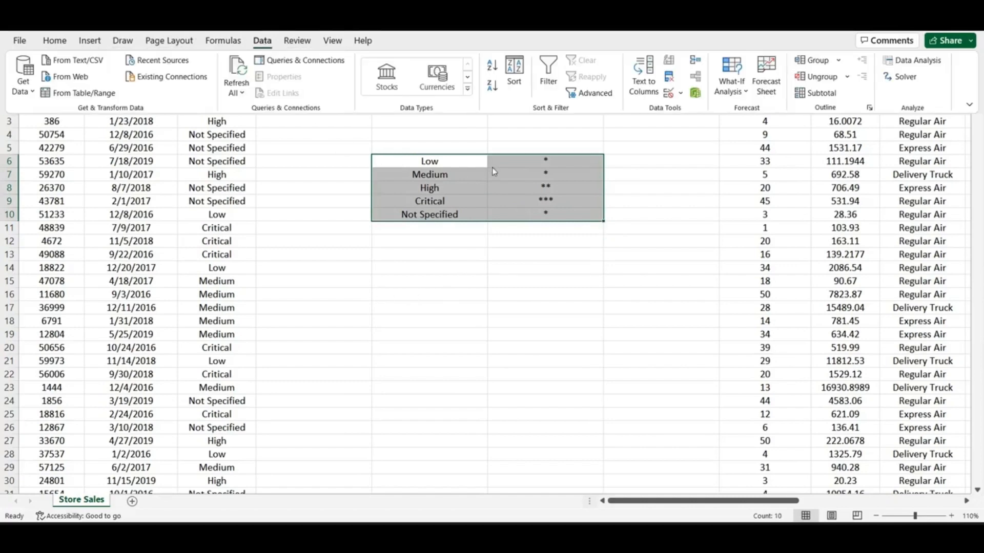
pyautogui.click(519, 70)
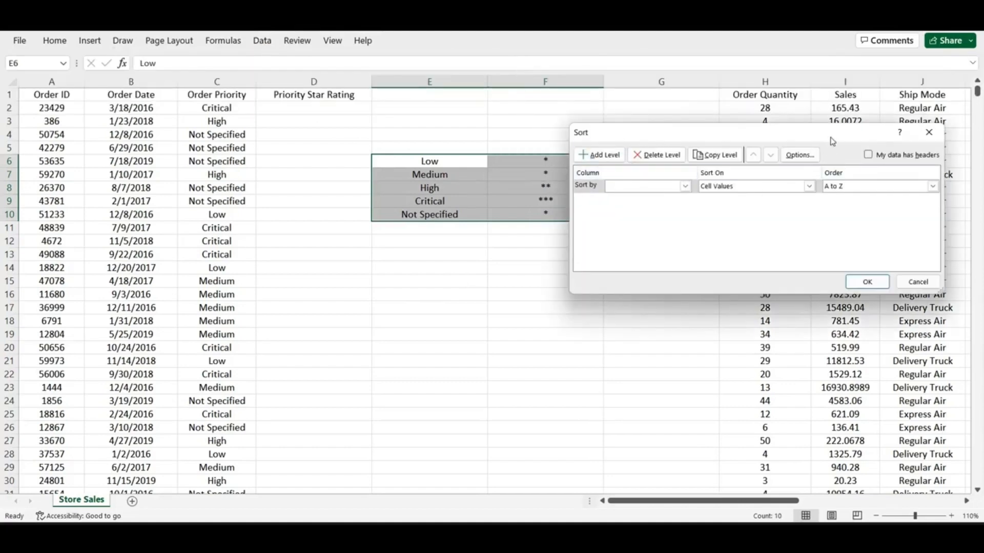
pyautogui.moveTo(833, 141); pyautogui.dragTo(731, 245)
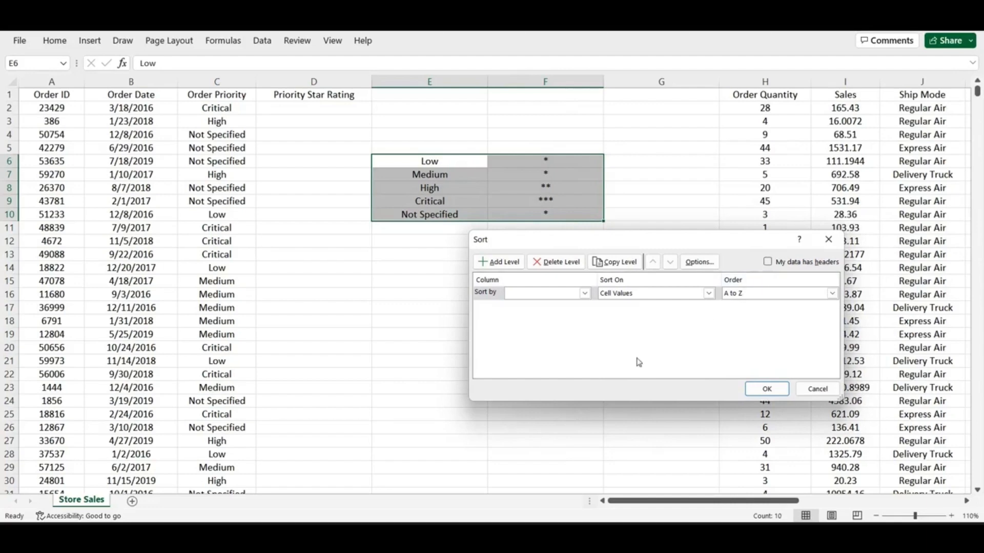
pyautogui.click(585, 293)
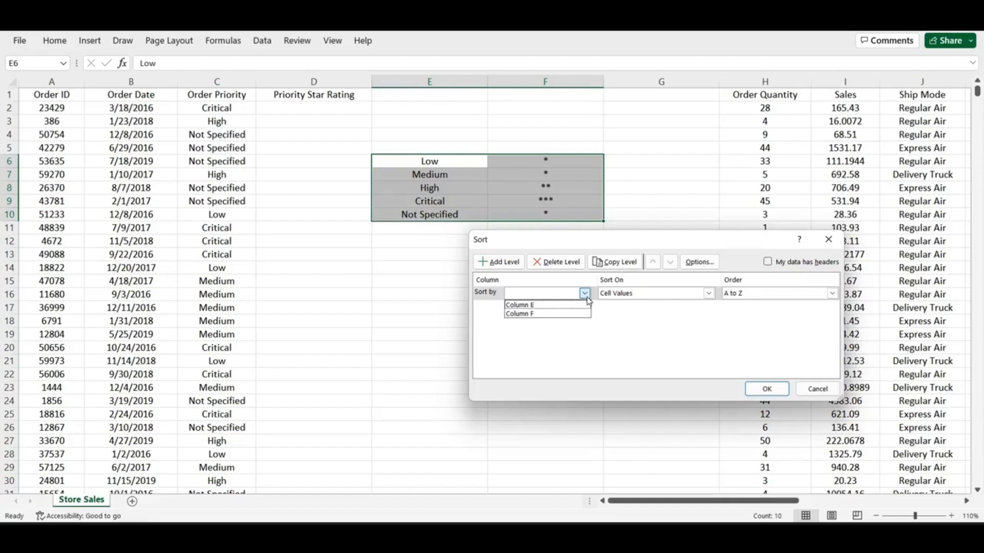
pyautogui.click(558, 306)
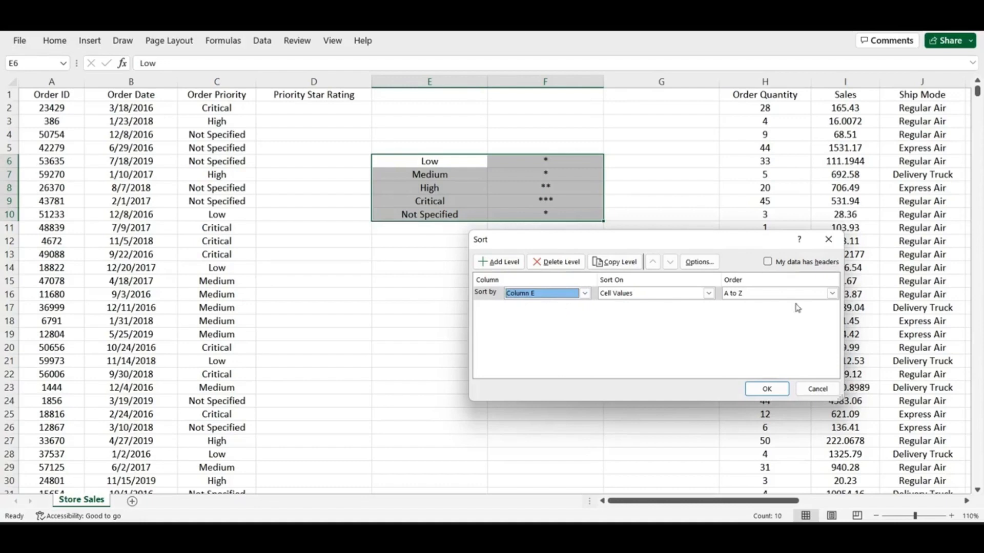
pyautogui.click(832, 294)
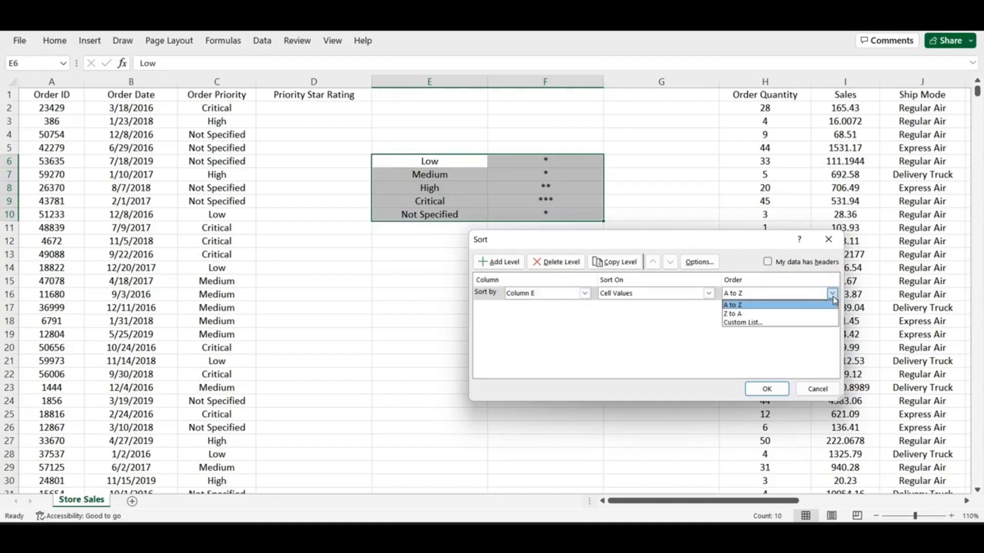
pyautogui.click(799, 307)
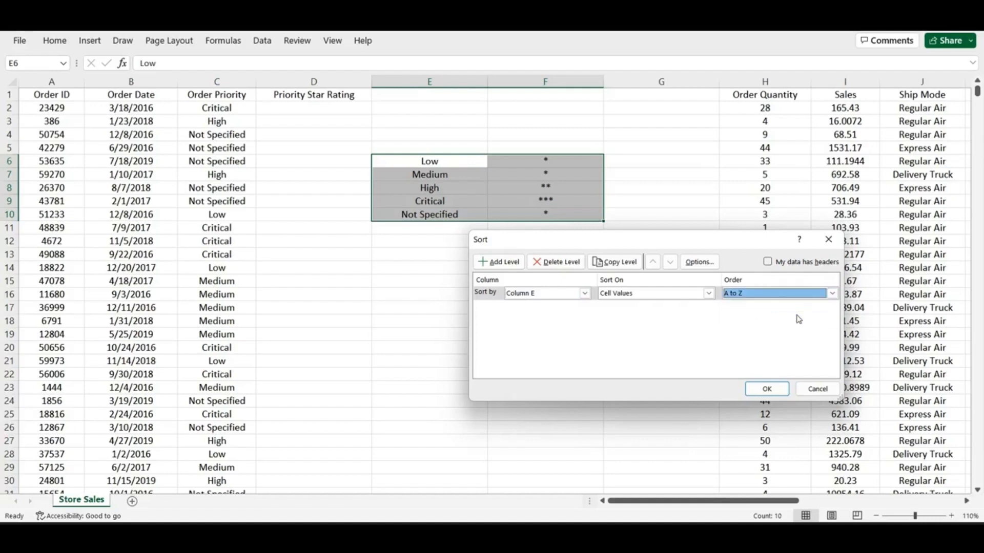
pyautogui.click(767, 389)
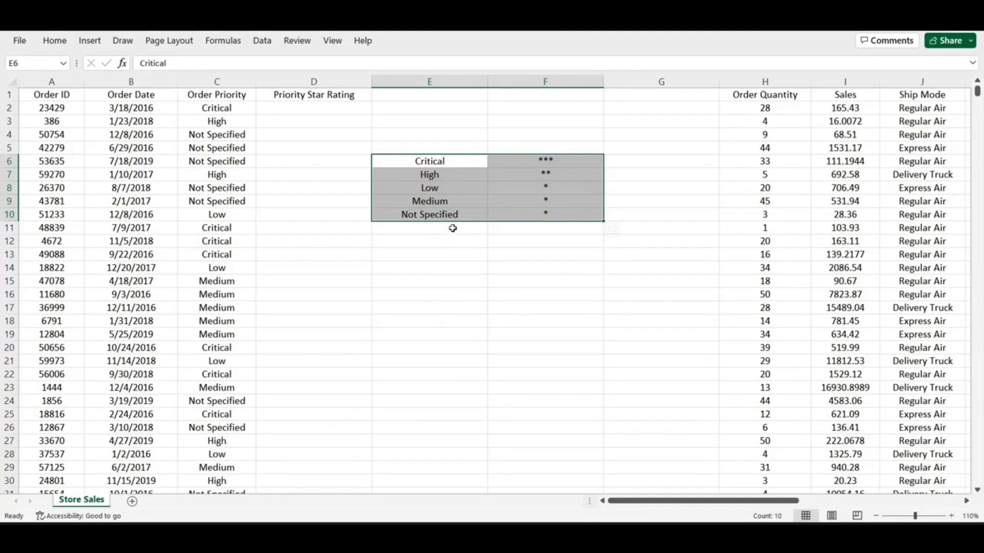
# - Start a VLOOKUP formula in D2 with C2 as the lookup value and E6:F10 as the table array
pyautogui.click(305, 105)
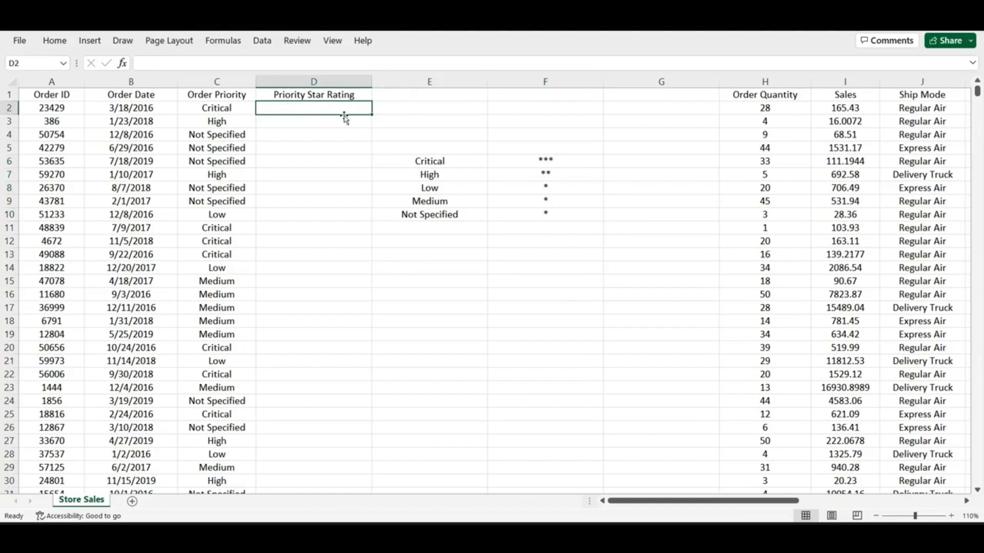
pyautogui.write('=')
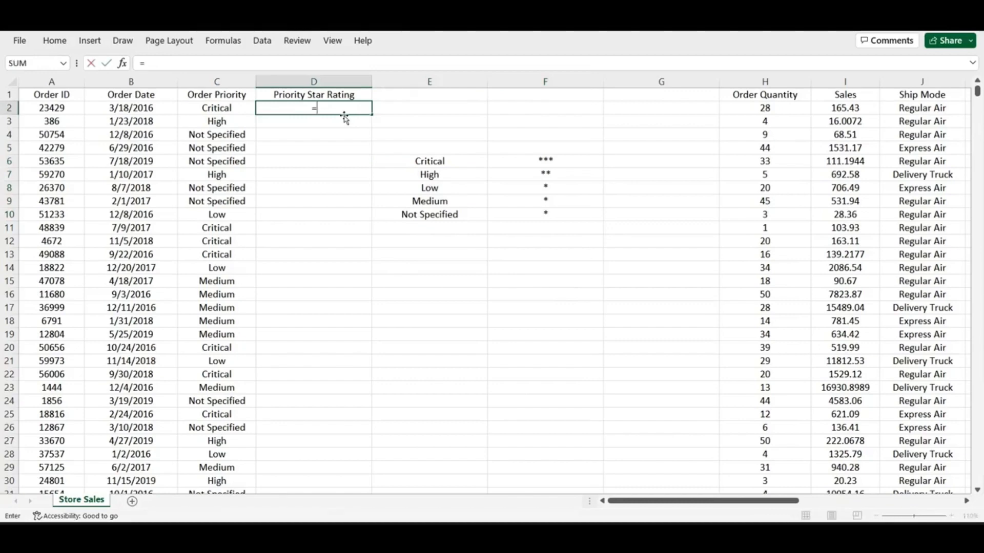
pyautogui.write('VLOOKU')
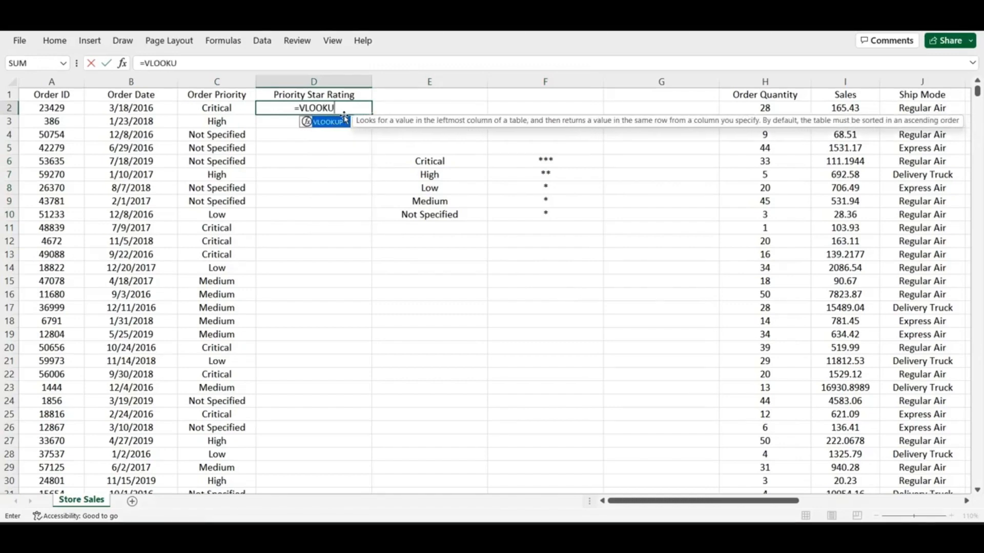
pyautogui.write('P')
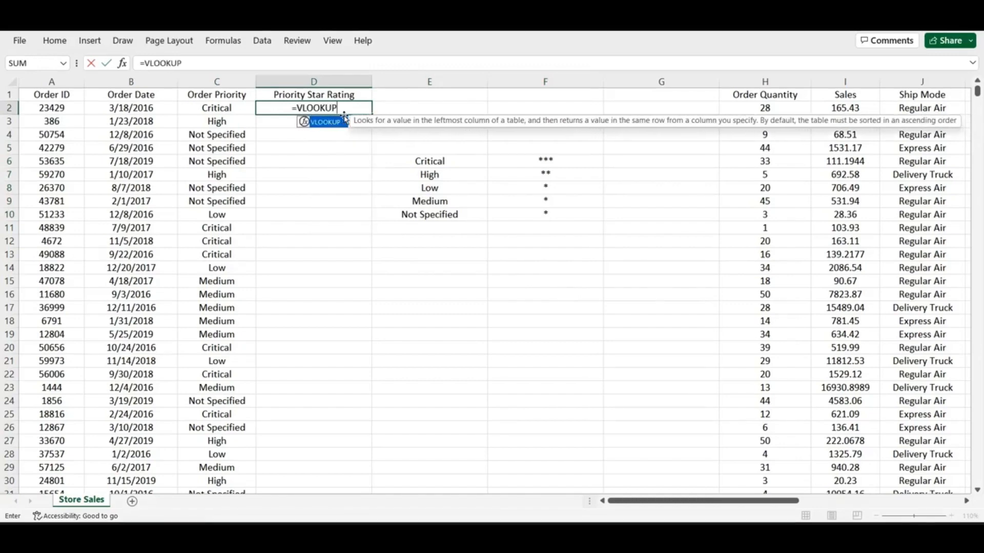
pyautogui.write('(')
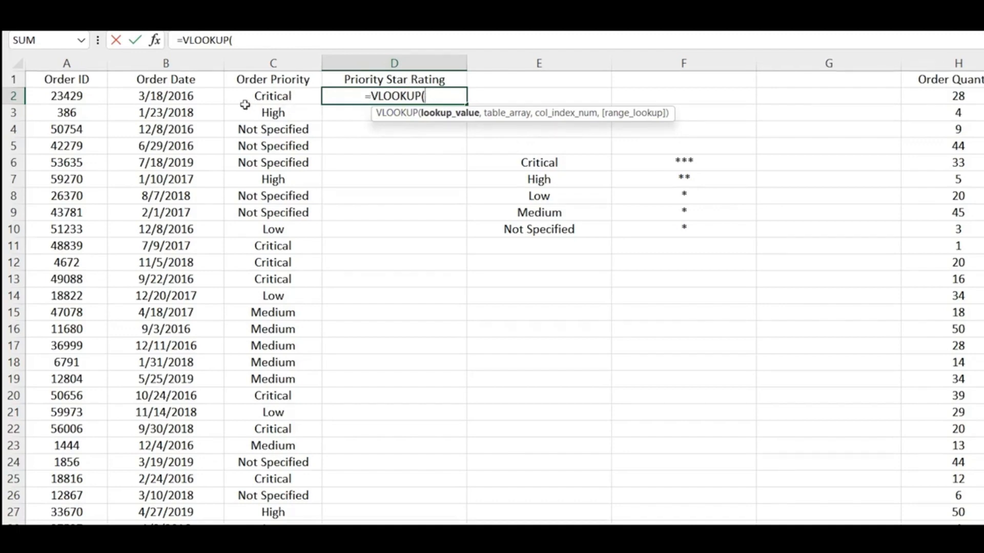
pyautogui.click(270, 96)
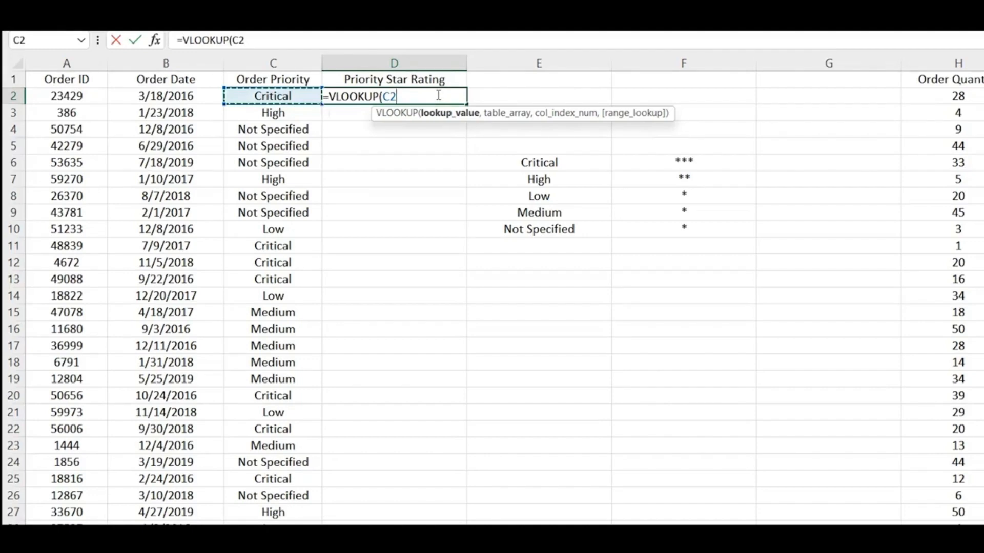
pyautogui.write(',')
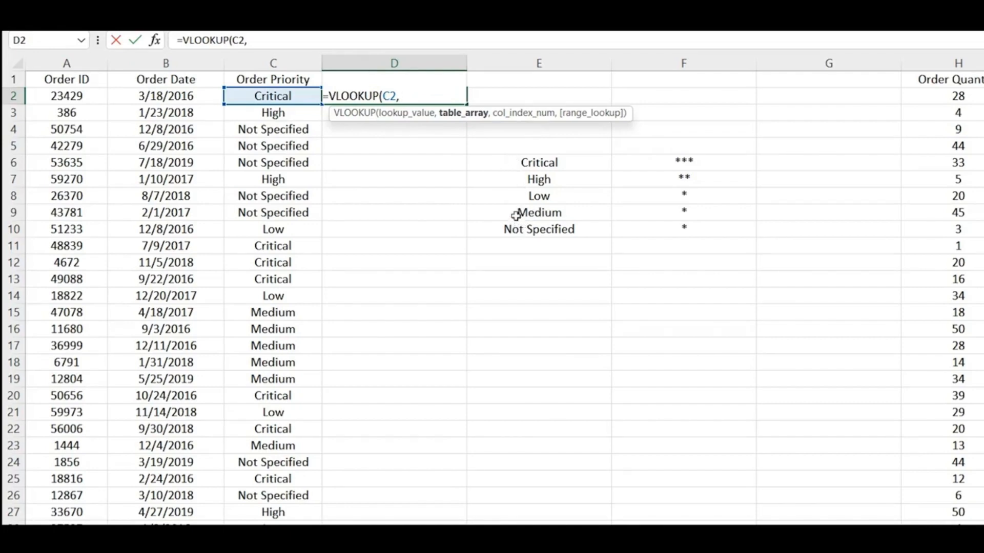
pyautogui.moveTo(528, 162); pyautogui.dragTo(621, 235)
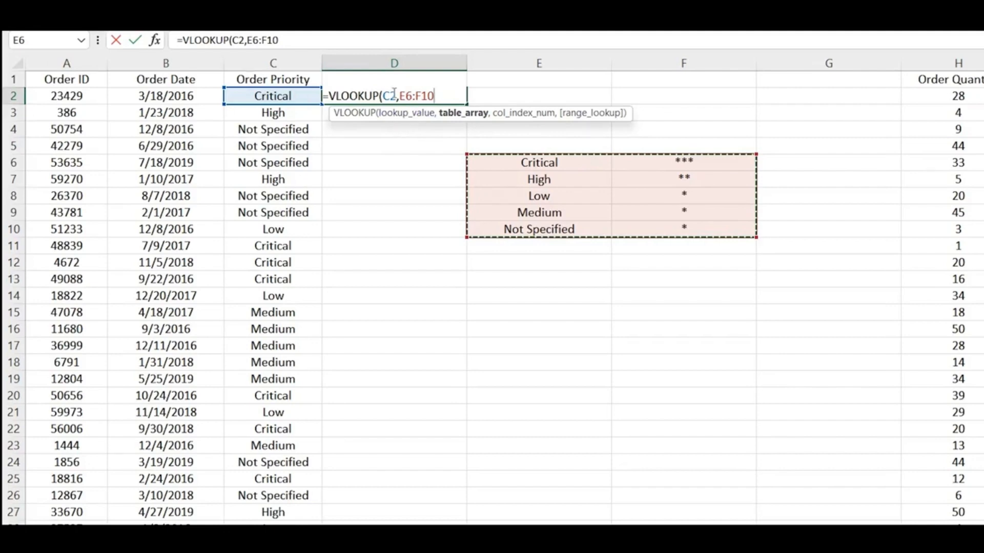
# - Make the table array in the D2 formula absolute as $E$6:$F$10
pyautogui.click(396, 95)
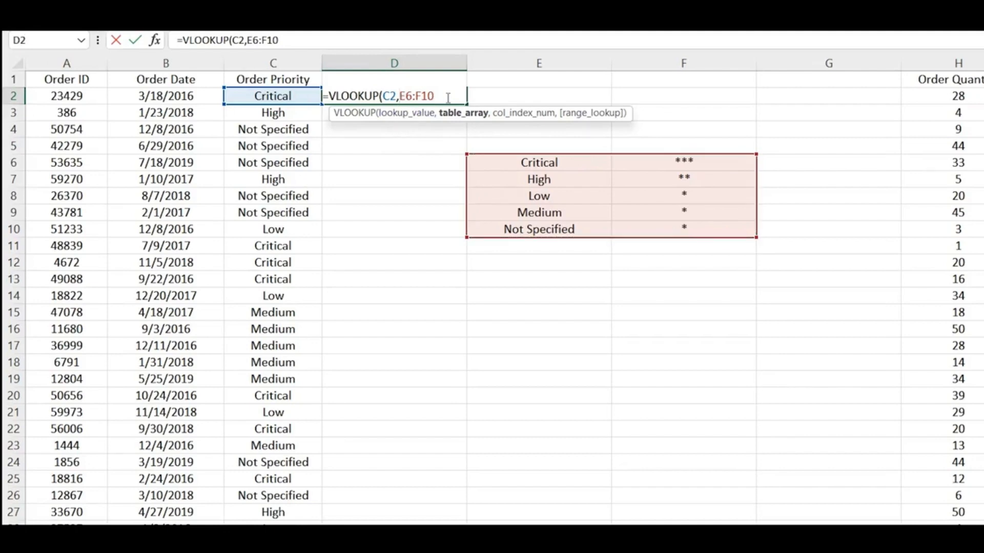
pyautogui.write('$')
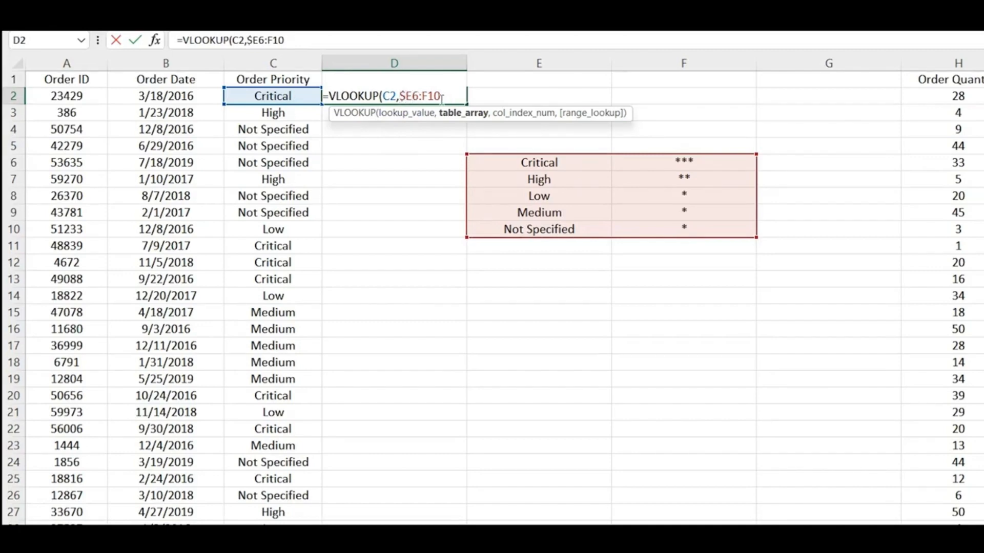
pyautogui.press('Right')
pyautogui.write('$E')
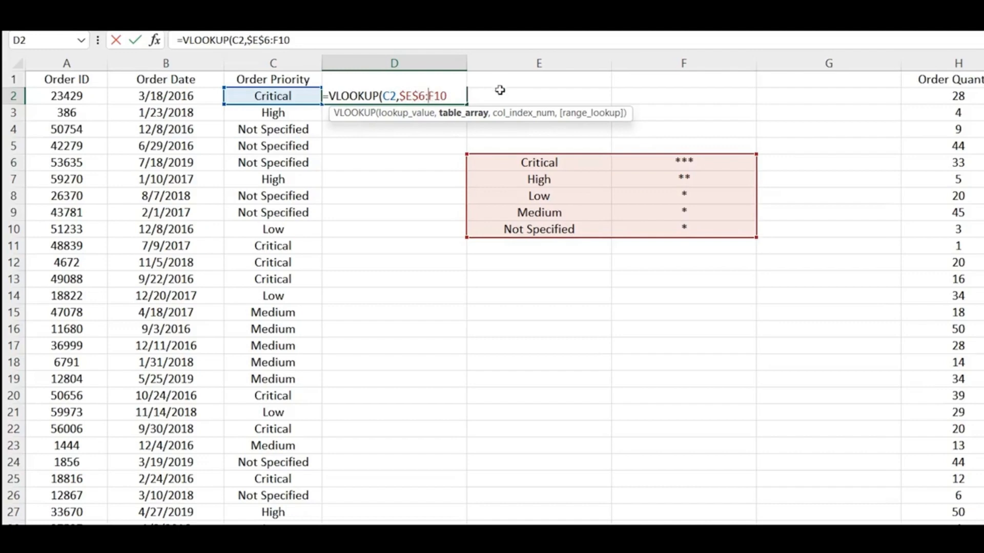
pyautogui.write('$')
pyautogui.press('Right')
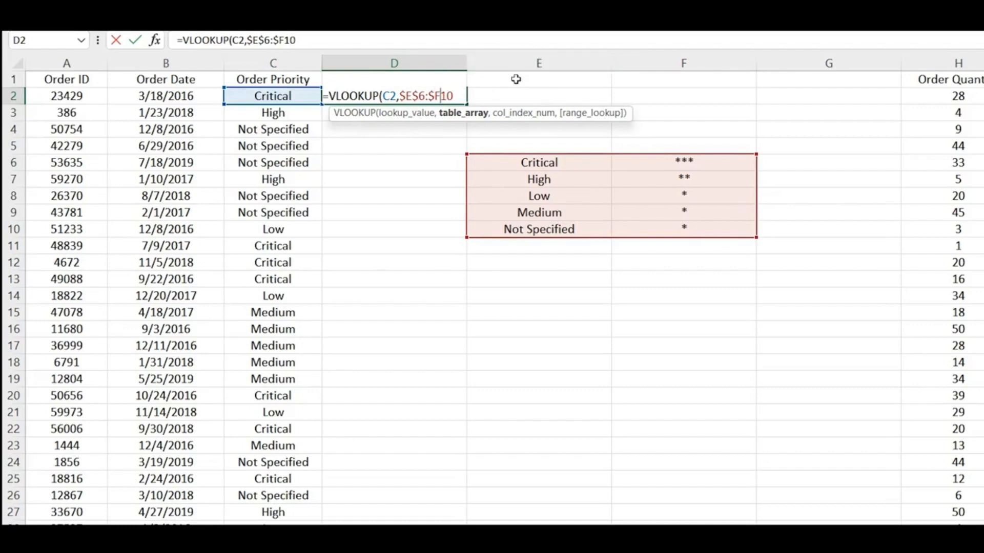
pyautogui.write('$10')
# - Complete the D2 VLOOKUP with column index 2 and FALSE for an exact match, and enter the formula
pyautogui.write(',')
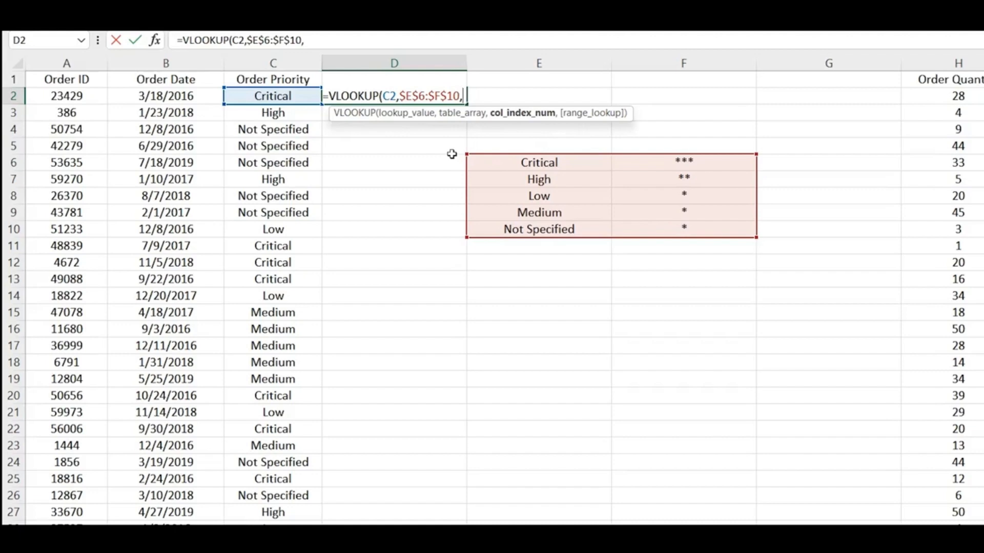
pyautogui.write('2')
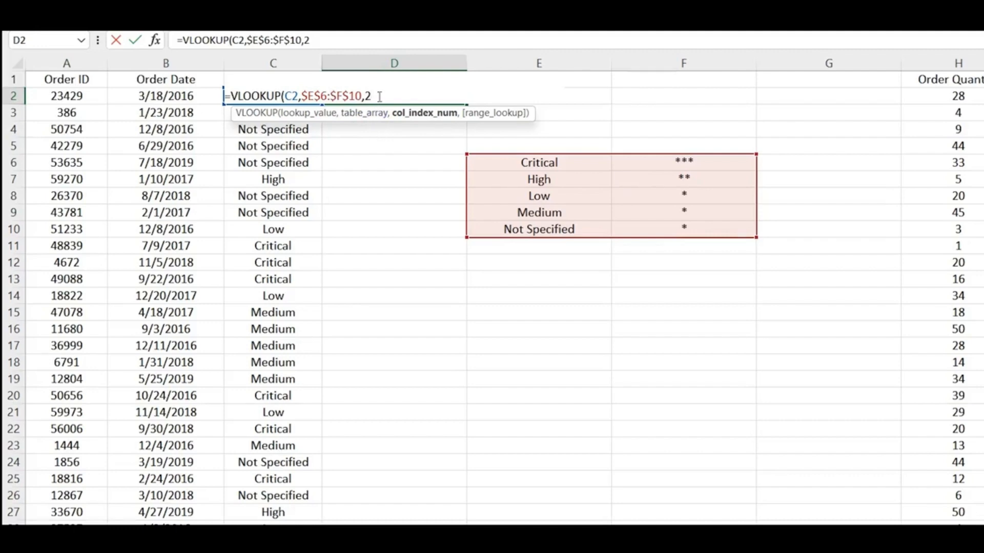
pyautogui.write(',')
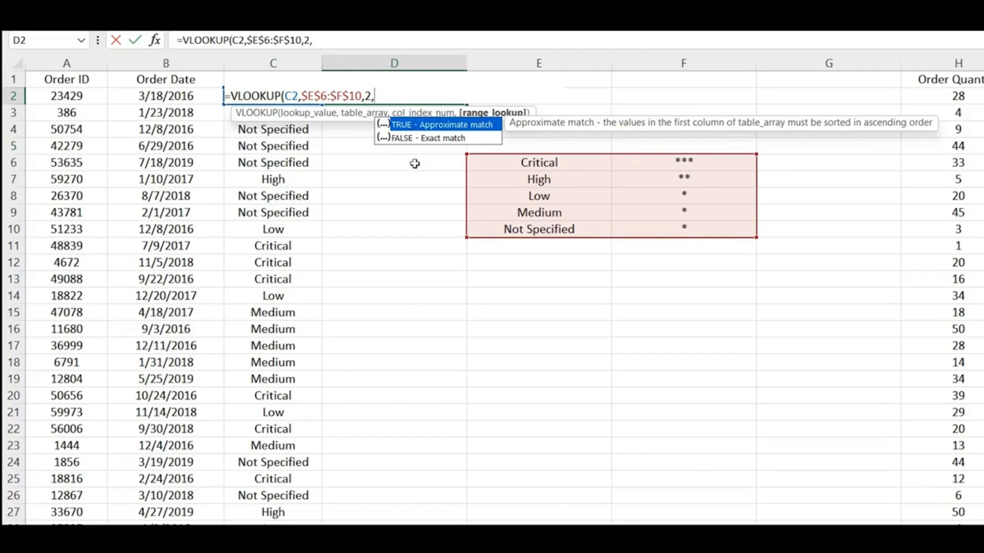
pyautogui.click(394, 96)
pyautogui.write('FALSE')
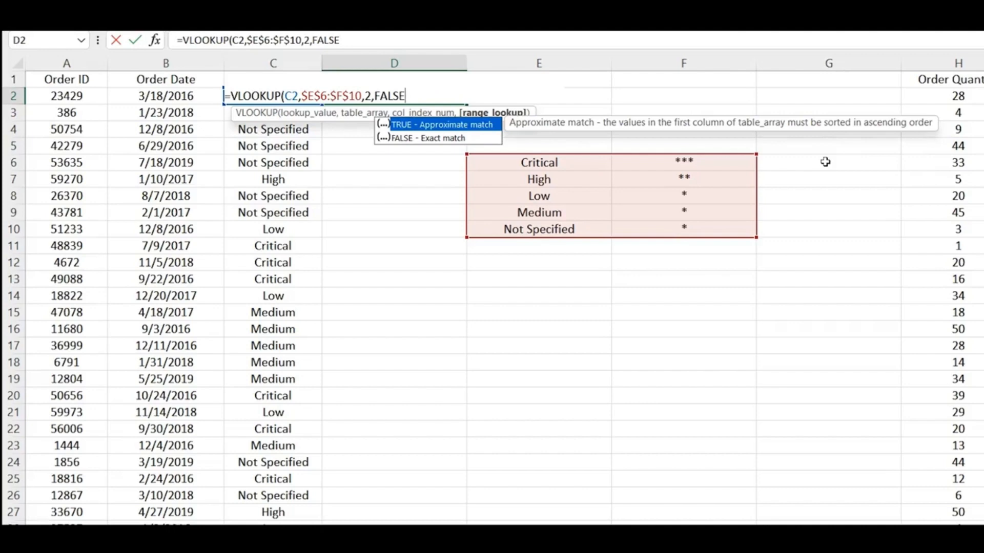
pyautogui.write(')')
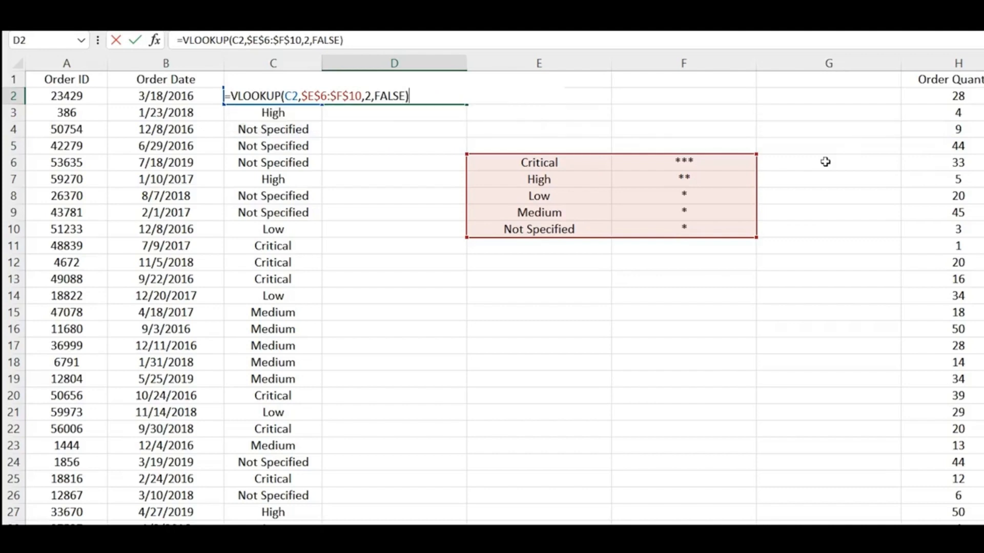
pyautogui.press('Return')
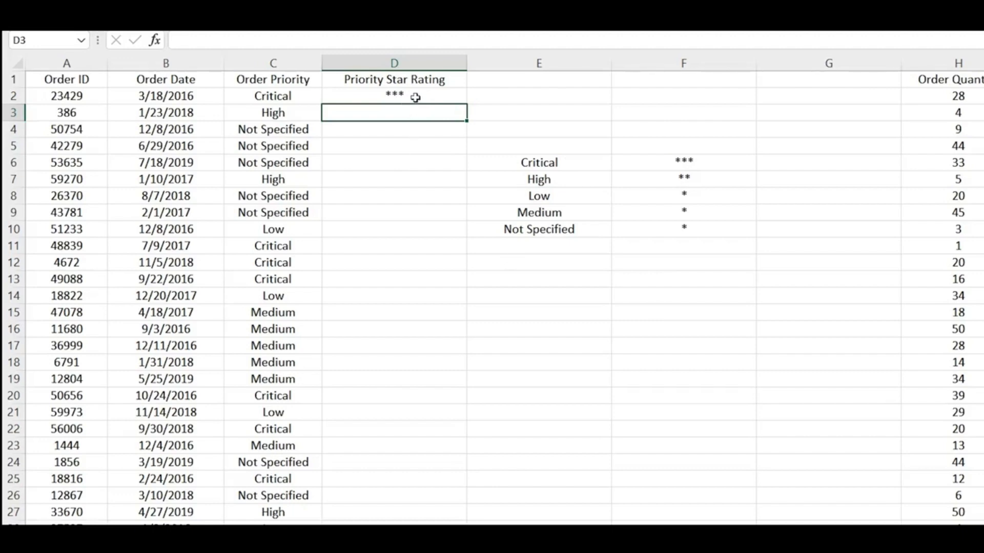
pyautogui.moveTo(506, 158); pyautogui.dragTo(653, 229)
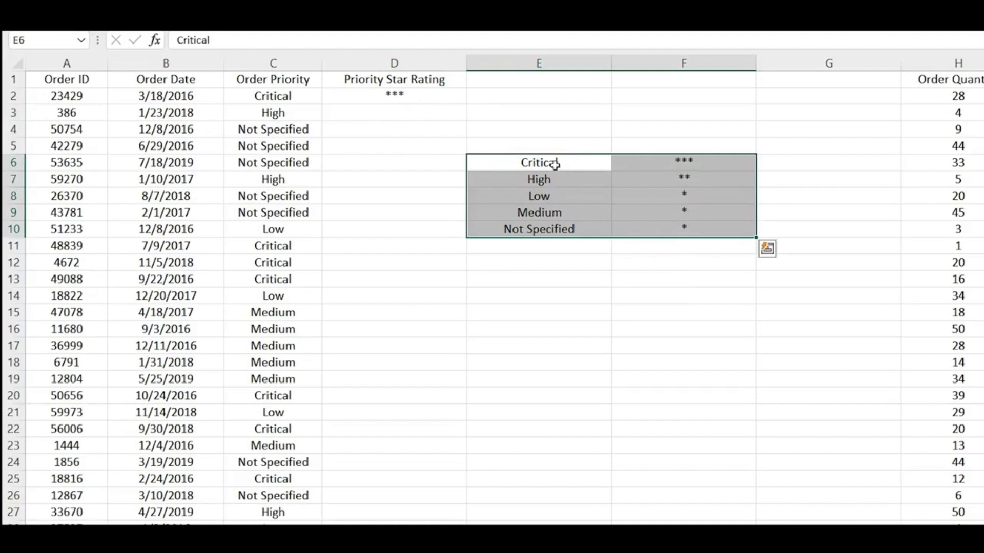
pyautogui.click(555, 164)
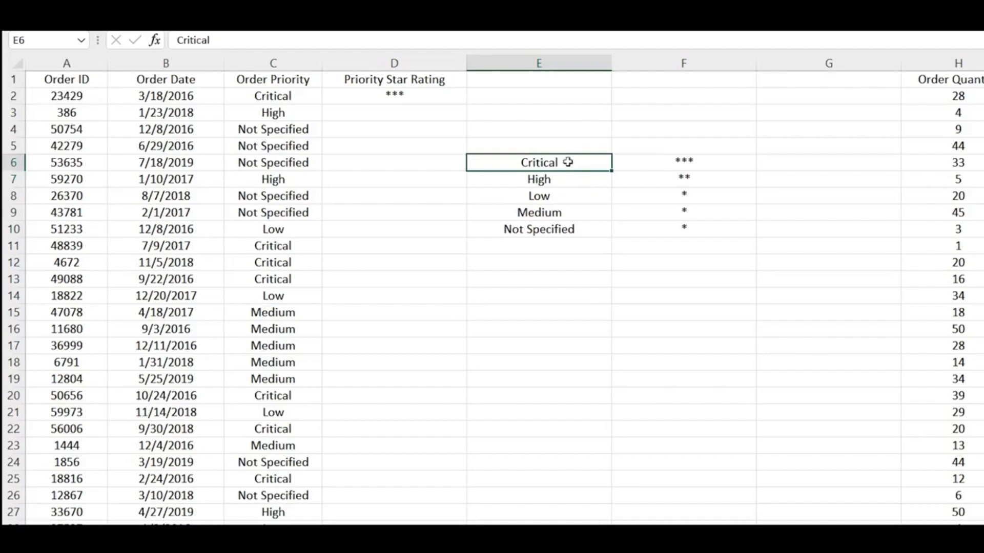
pyautogui.click(640, 165)
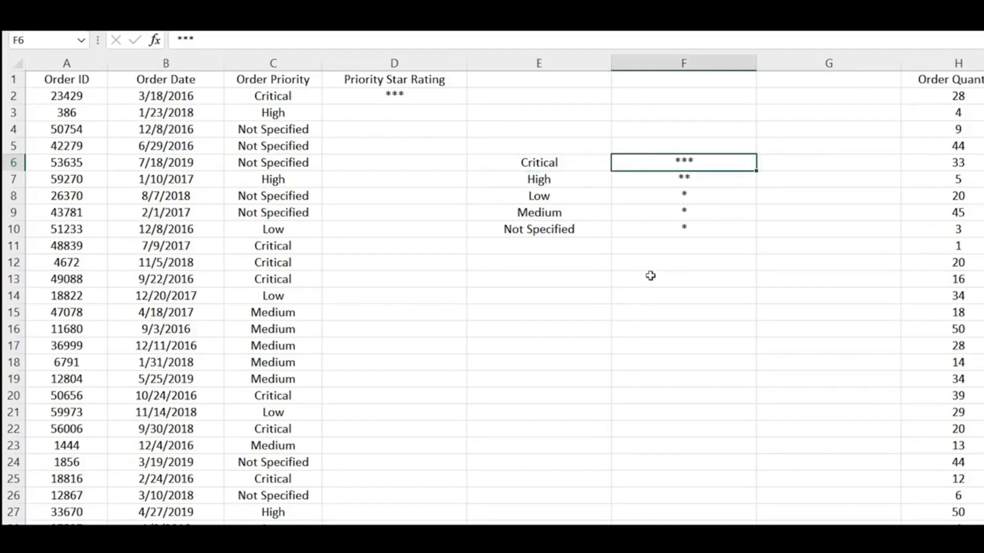
# - Copy the VLOOKUP formula from D2 to D3 and fill it down the rest of the Priority Star Rating column
pyautogui.click(400, 95)
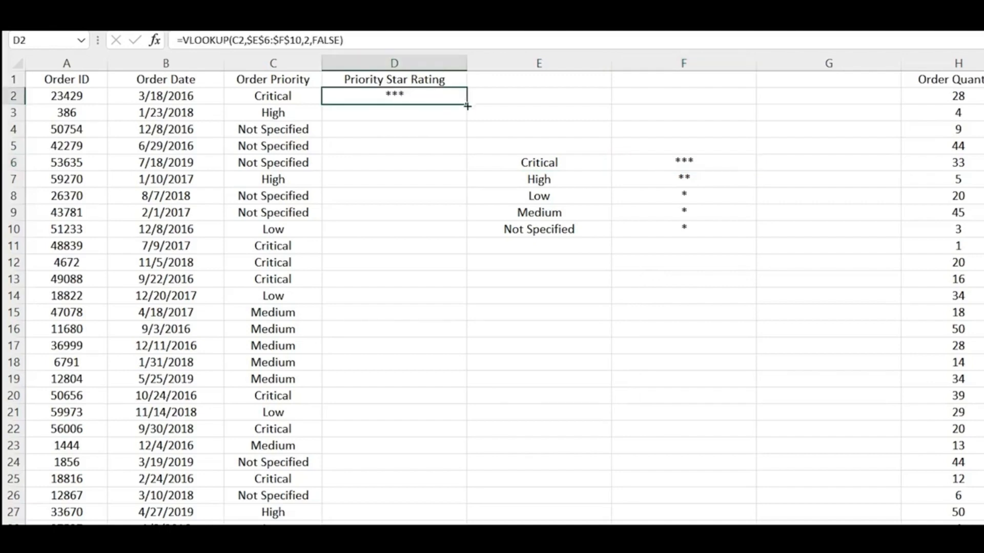
pyautogui.moveTo(466, 104); pyautogui.dragTo(467, 118)
pyautogui.click(391, 156)
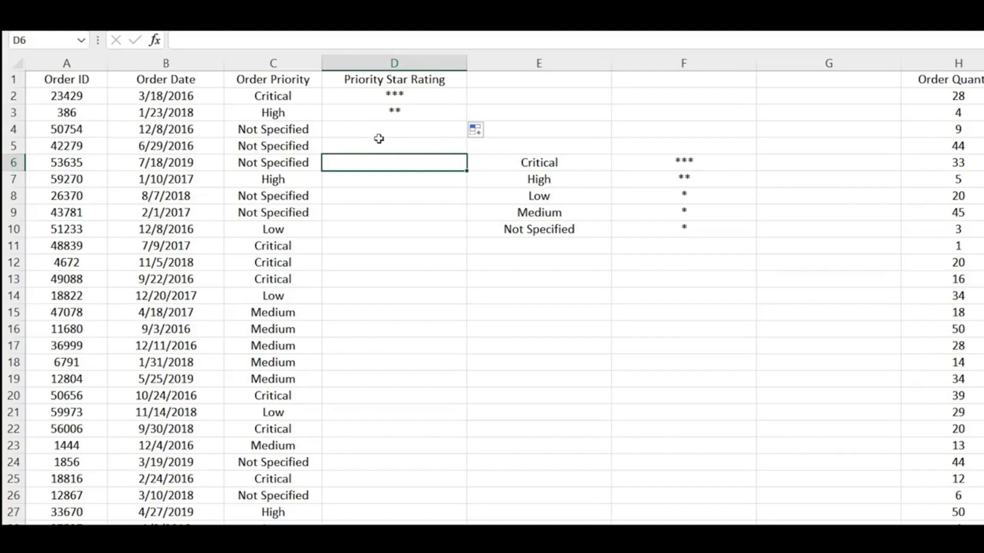
pyautogui.click(394, 112)
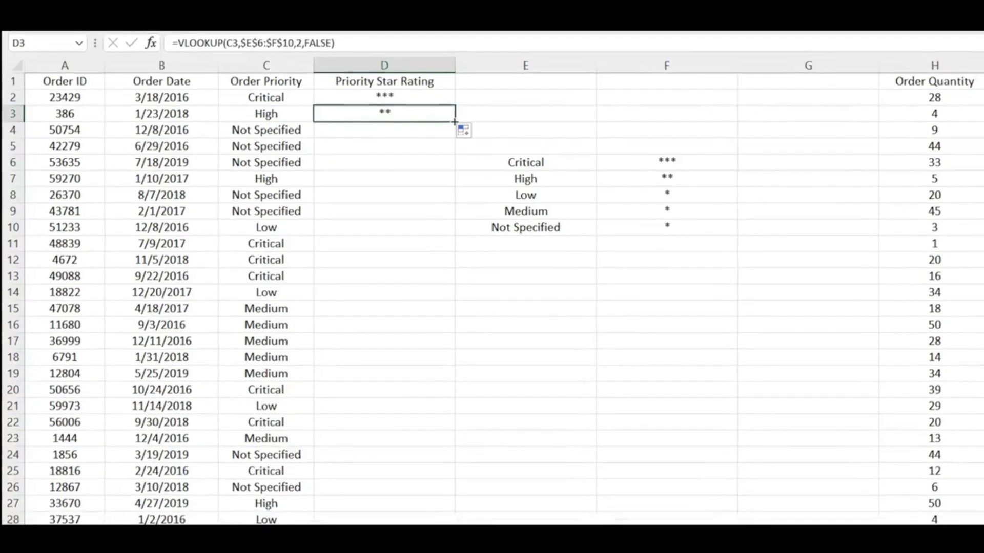
pyautogui.doubleClick(371, 129)
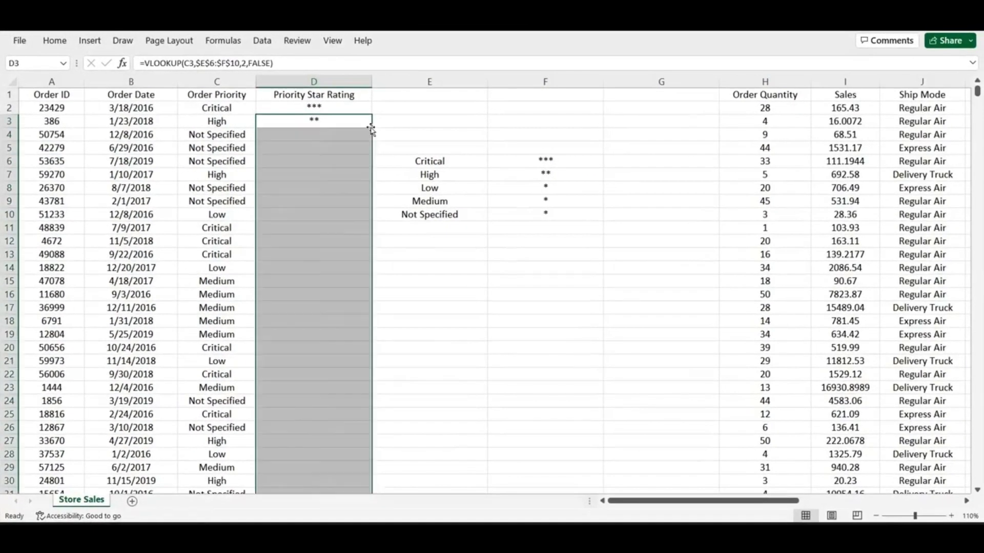
pyautogui.click(351, 176)
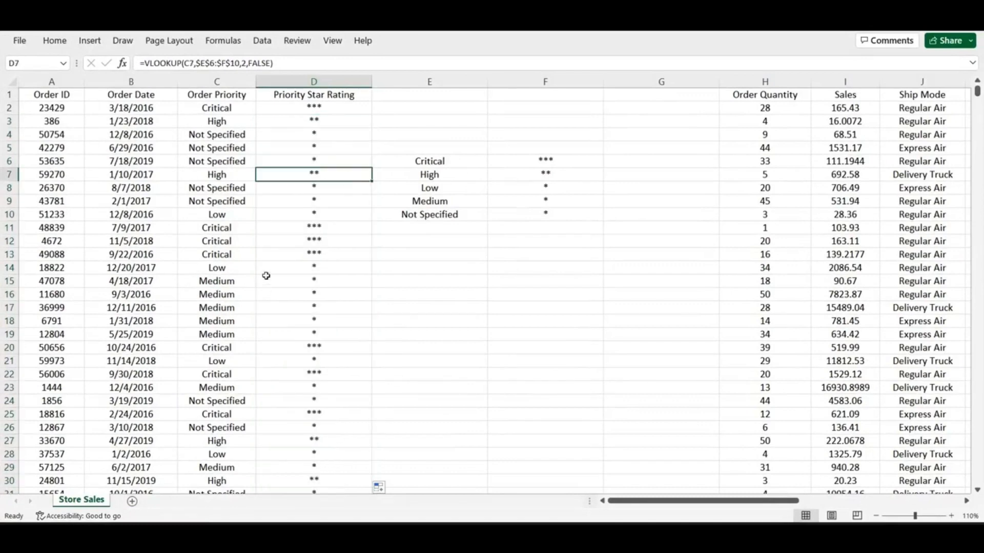
# - Check the copied VLOOKUP formulas in several cells of the Priority Star Rating column
pyautogui.click(299, 227)
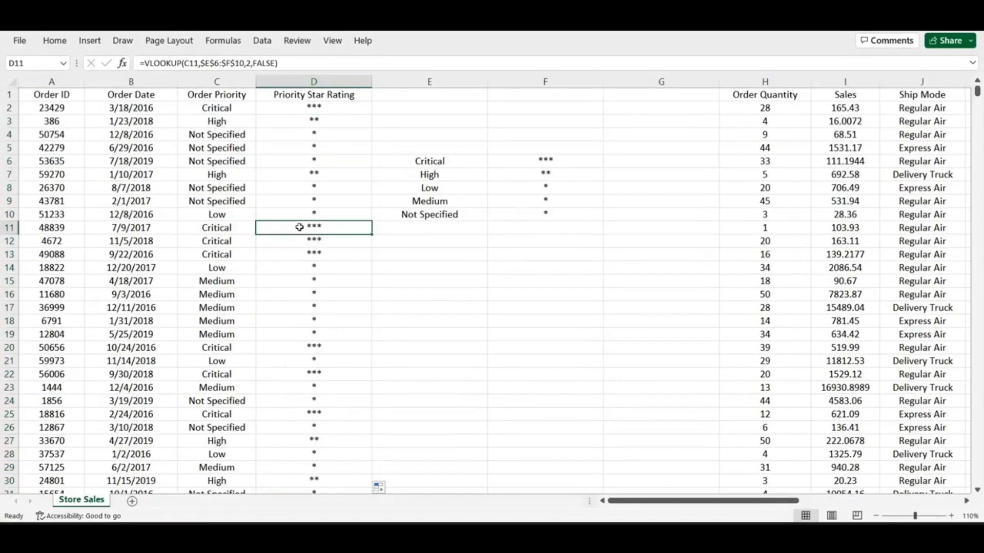
pyautogui.click(305, 123)
pyautogui.moveTo(314, 135); pyautogui.dragTo(314, 146)
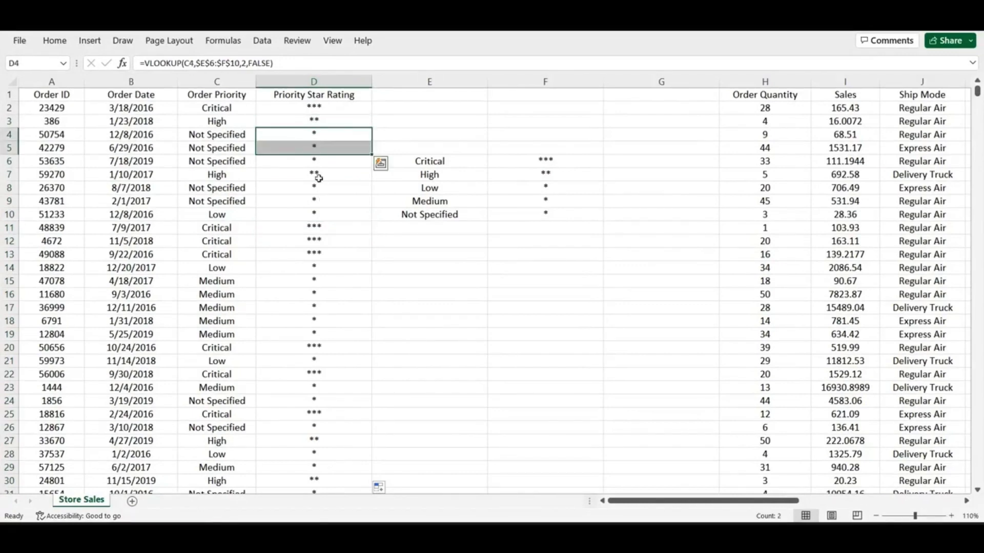
pyautogui.click(361, 266)
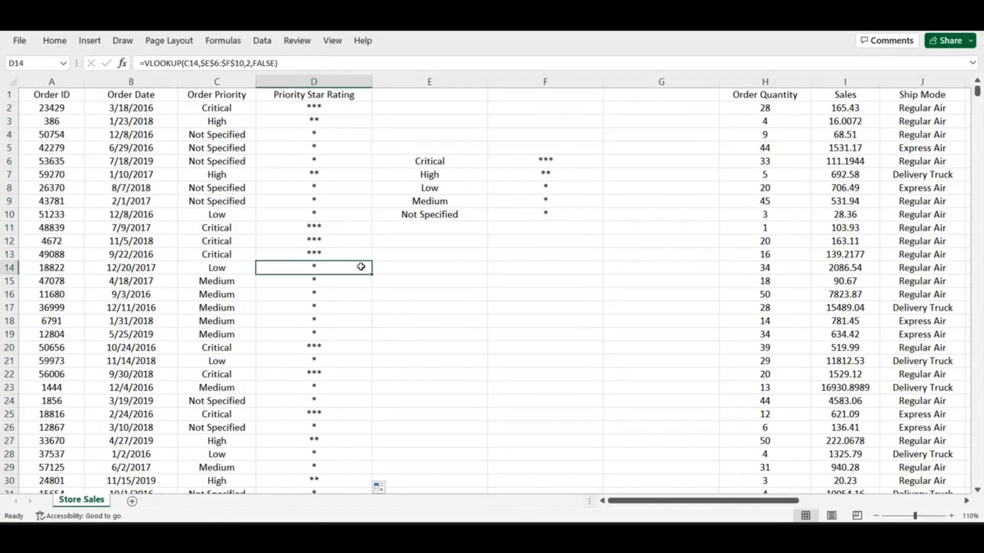
# - Try left alignment on the whole Priority Star Rating column, and set it back to centre alignment
pyautogui.click(314, 81)
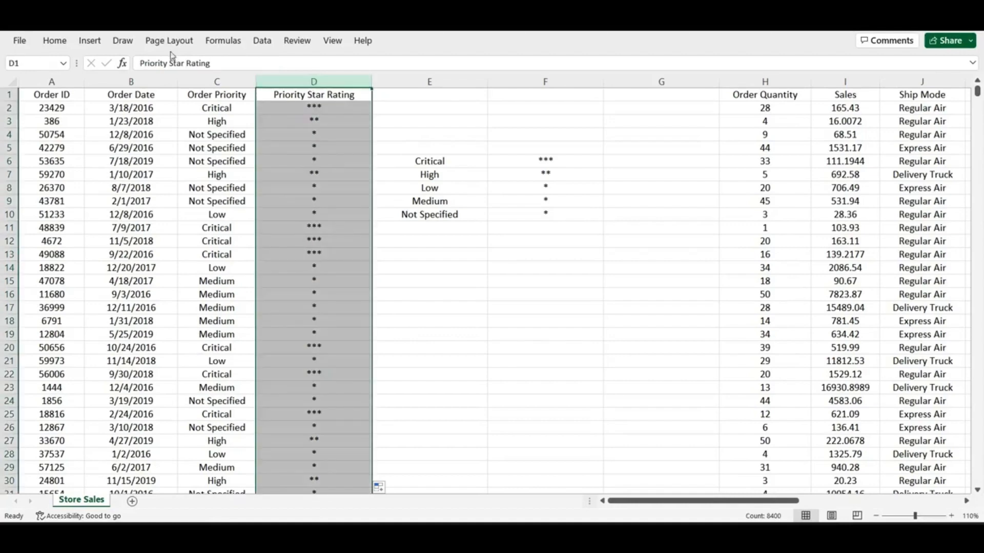
pyautogui.click(62, 43)
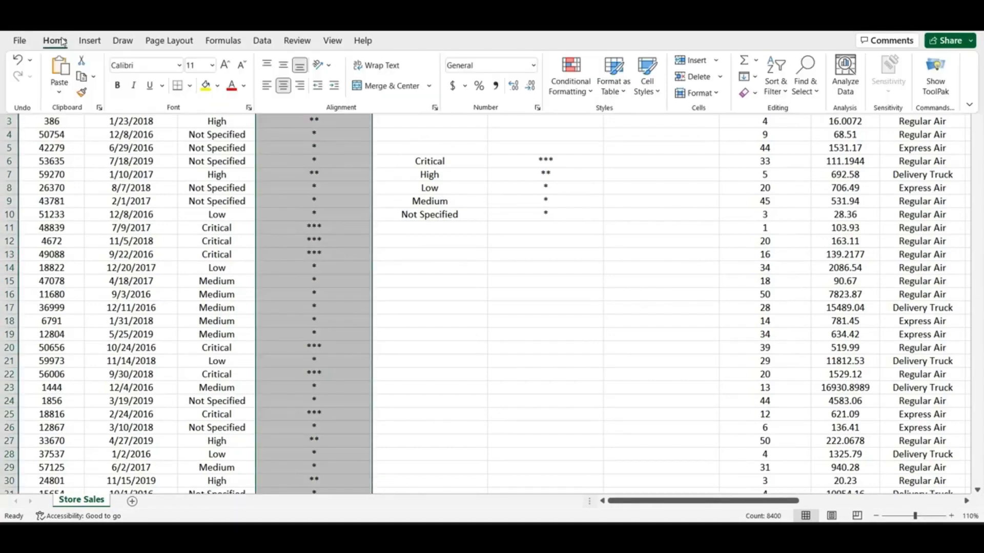
pyautogui.click(300, 85)
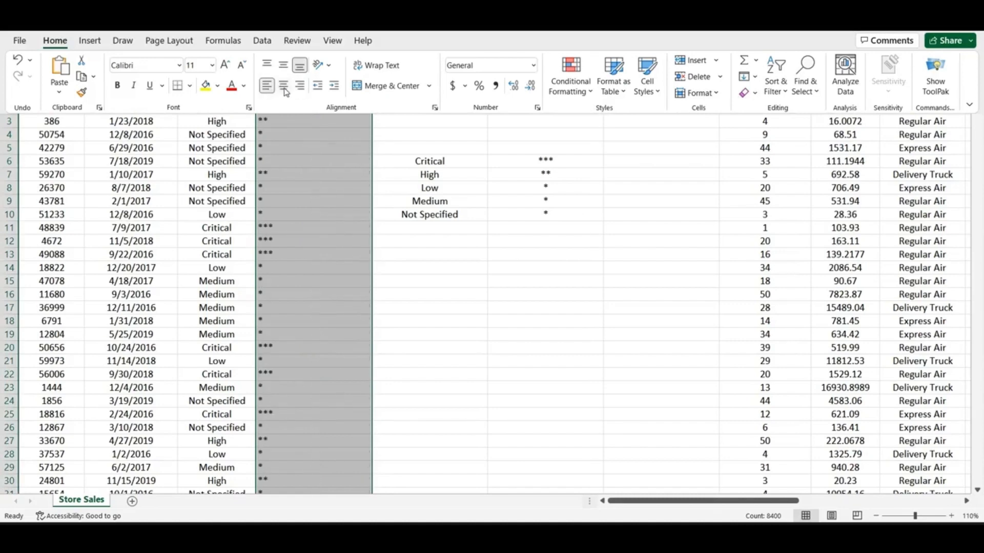
pyautogui.click(285, 89)
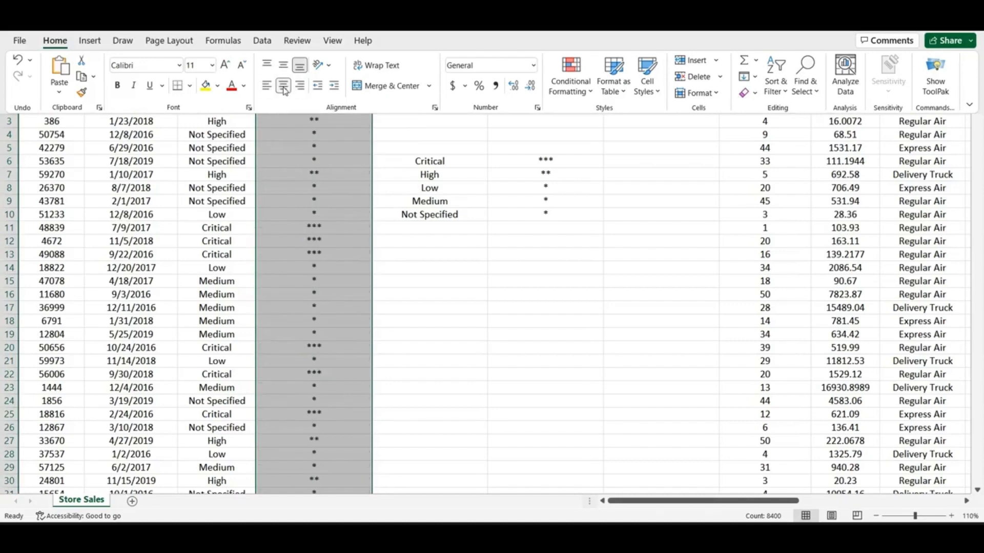
pyautogui.click(344, 149)
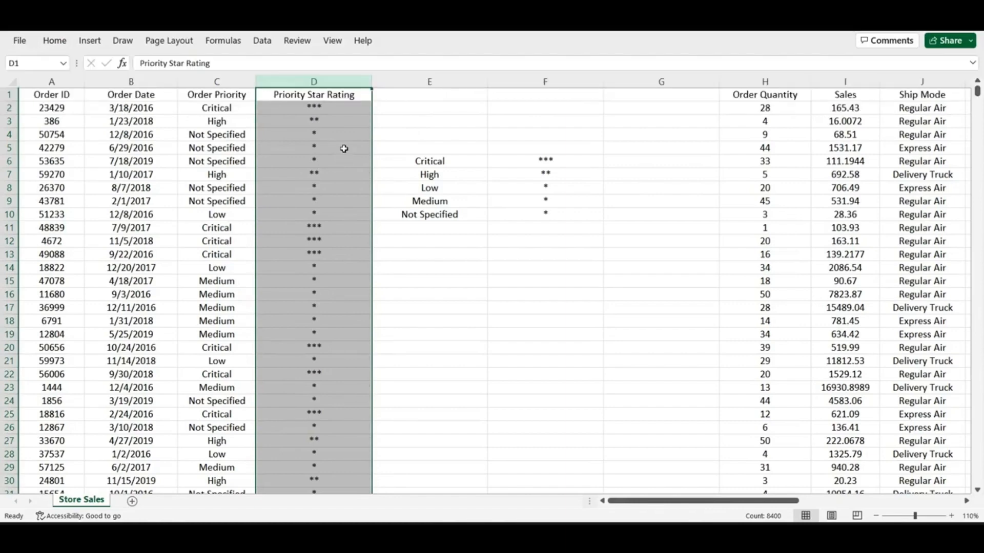
pyautogui.click(385, 132)
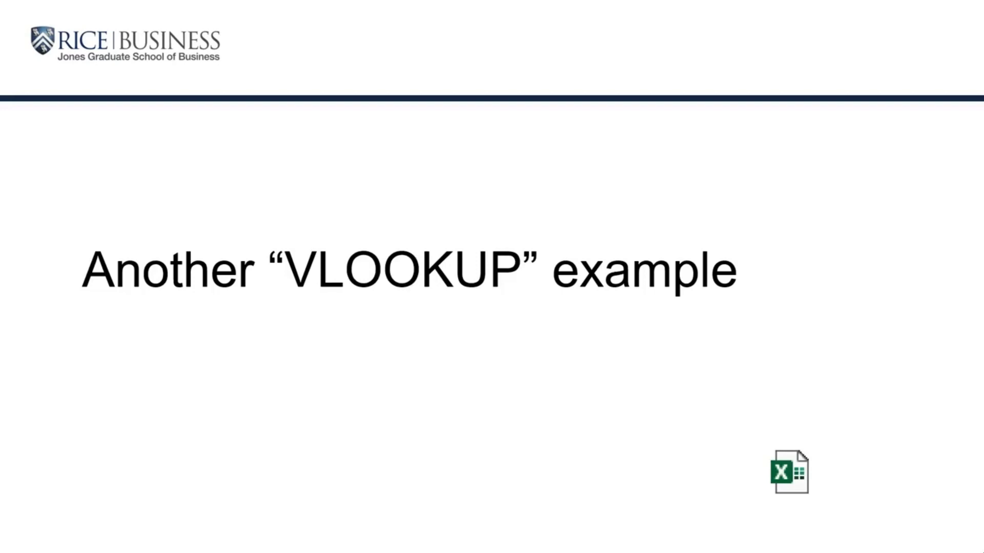
# - Switch to Excel from the slide and open the recent Store Sales workbook
pyautogui.click(793, 471)
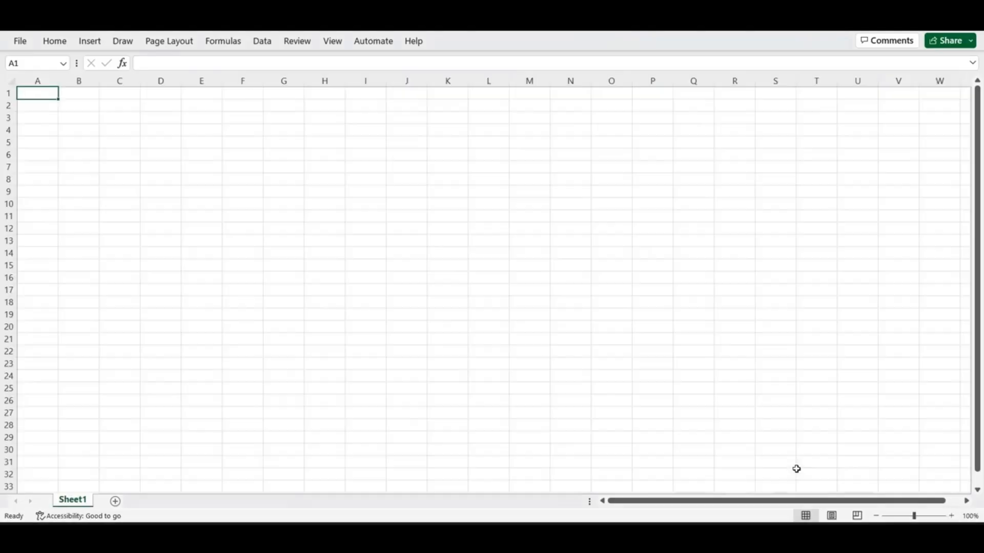
pyautogui.click(18, 42)
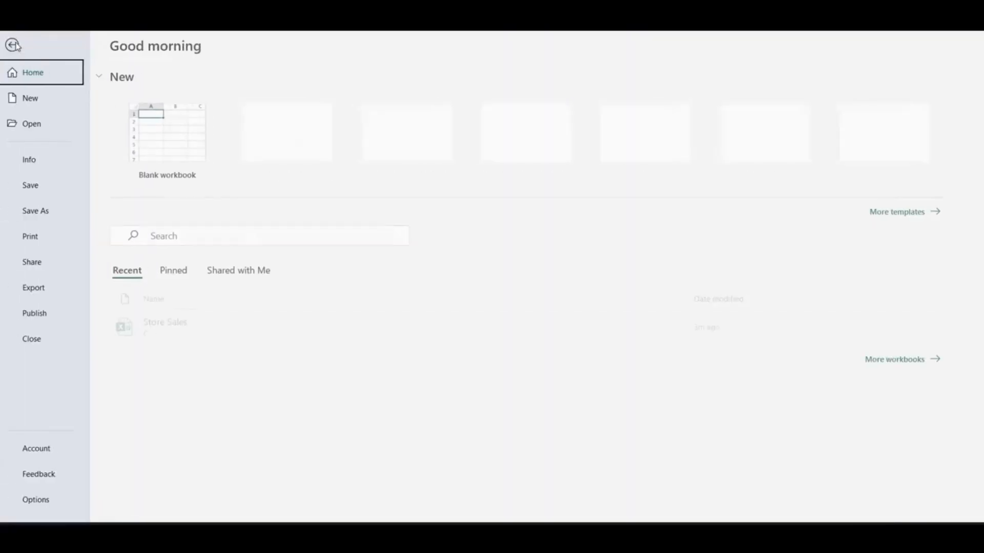
pyautogui.click(171, 325)
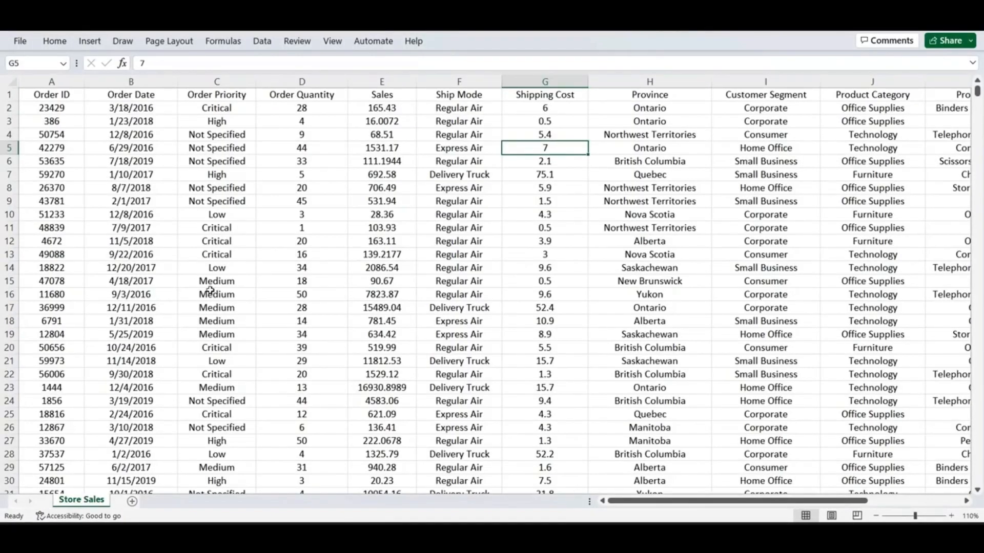
# - Examine the Order Priority and Order Quantity columns and the first order's ID and quantity on the Store Sales sheet
pyautogui.click(951, 517)
pyautogui.click(950, 518)
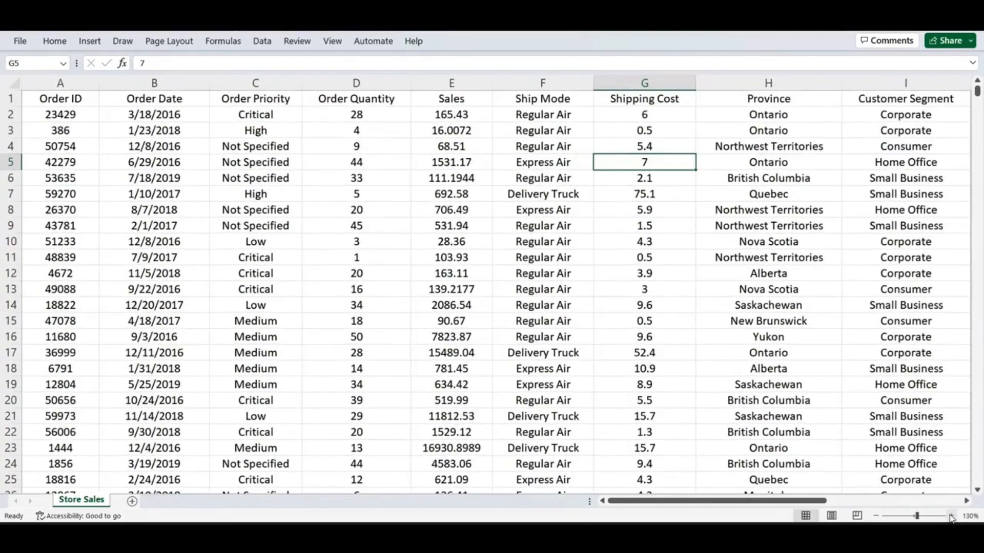
pyautogui.click(950, 518)
pyautogui.click(950, 517)
pyautogui.scroll(2, 374, 221)
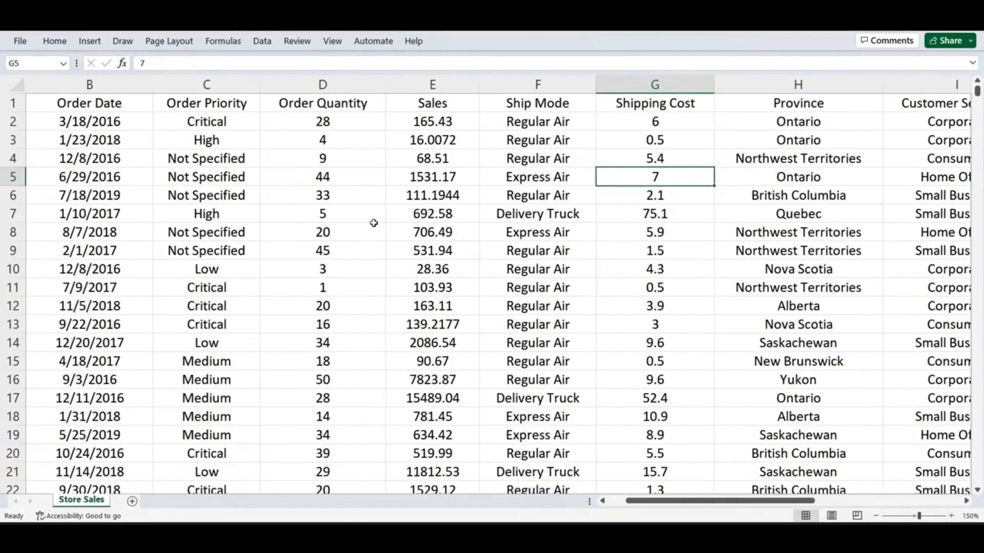
pyautogui.click(603, 501)
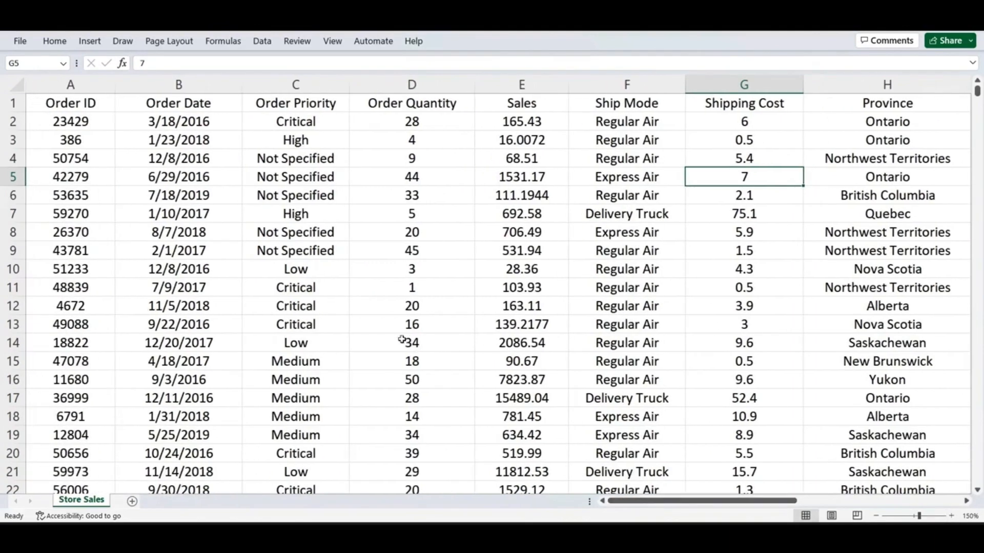
pyautogui.click(310, 85)
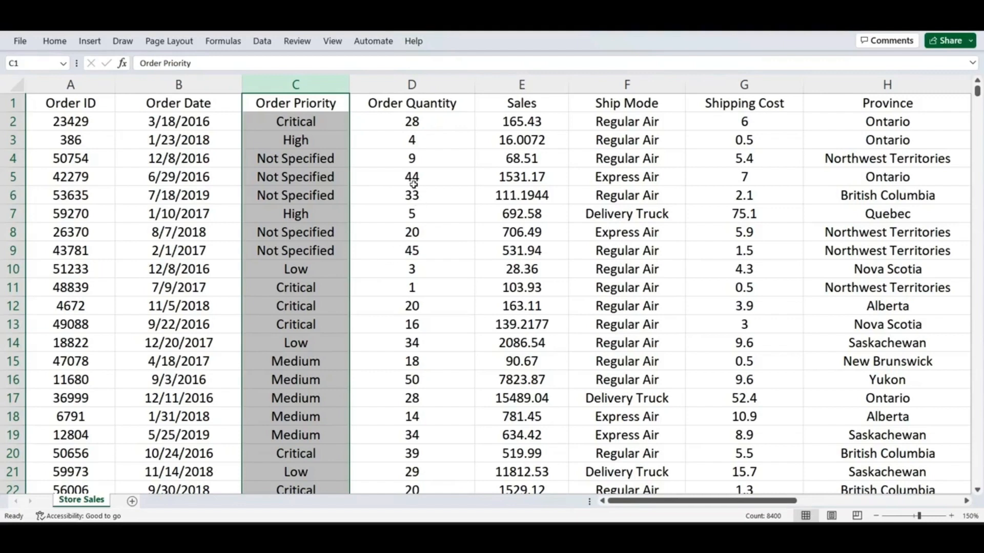
pyautogui.click(425, 82)
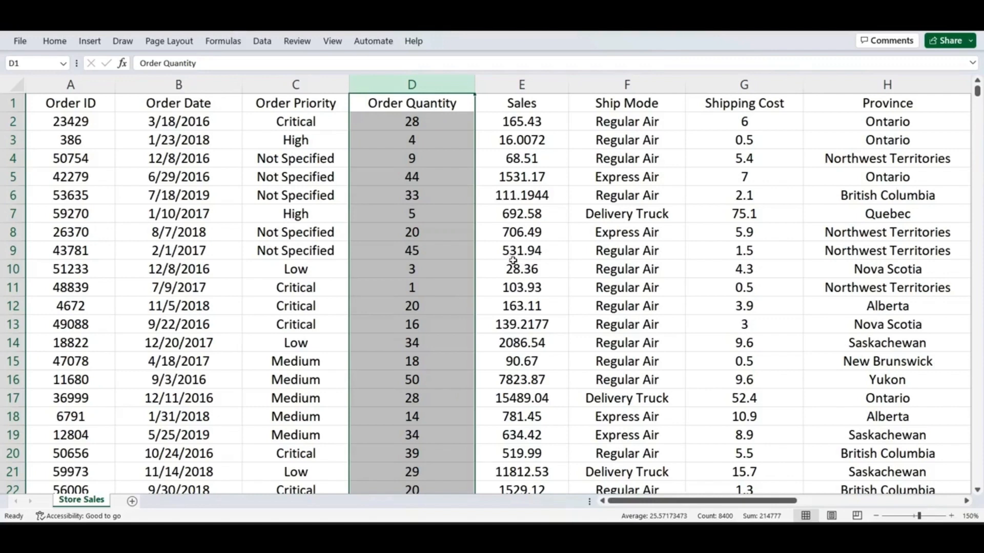
pyautogui.click(513, 263)
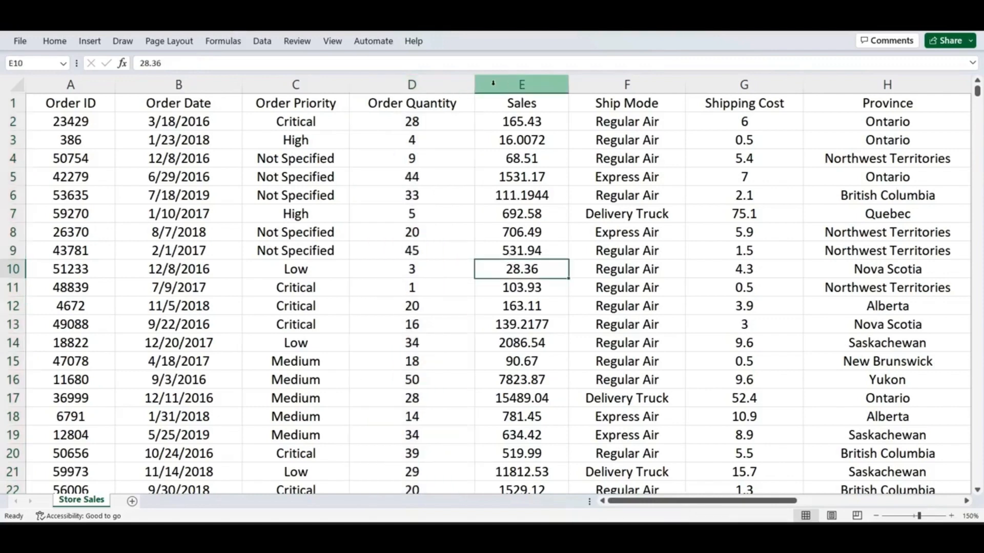
pyautogui.click(67, 126)
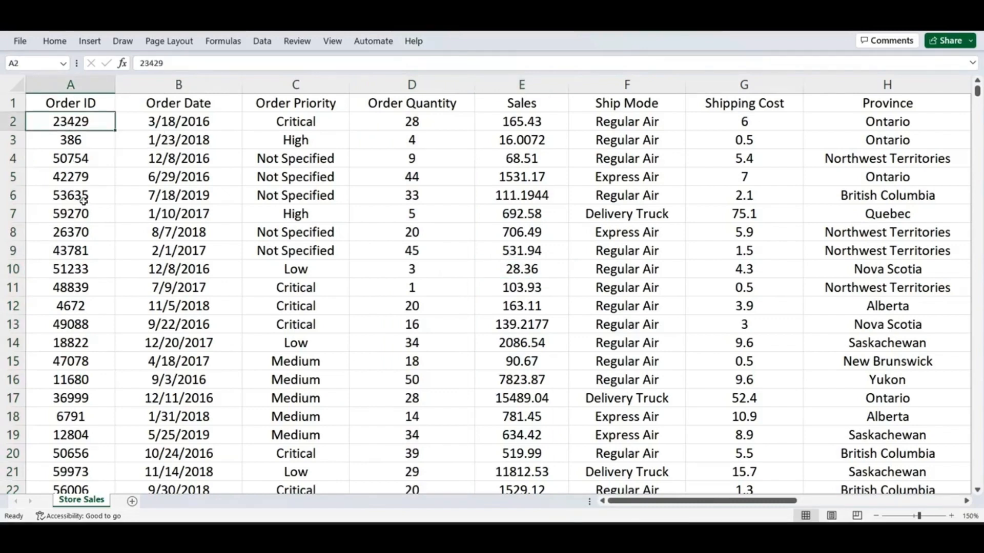
pyautogui.click(418, 125)
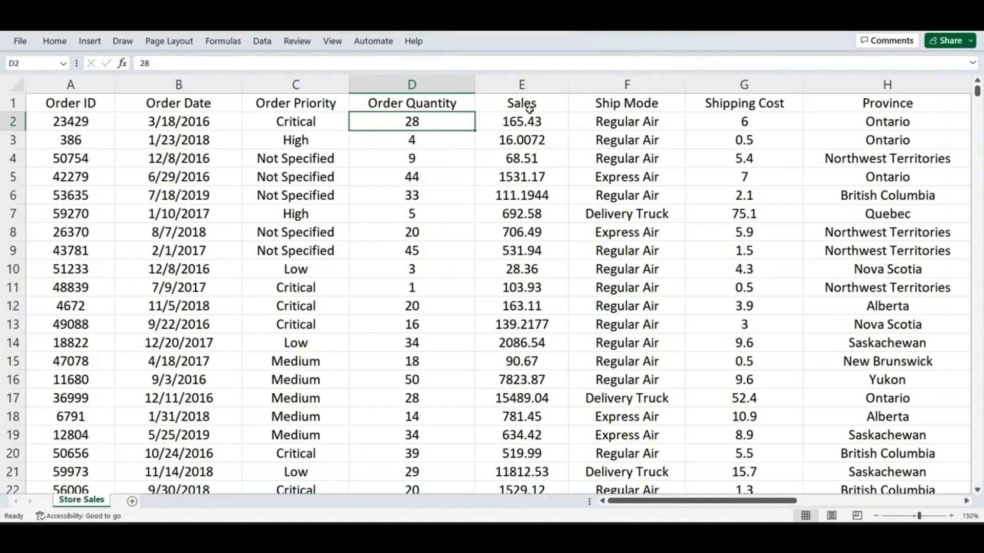
# - Insert three blank columns between the Order Quantity and Sales columns
pyautogui.moveTo(523, 85); pyautogui.dragTo(703, 84)
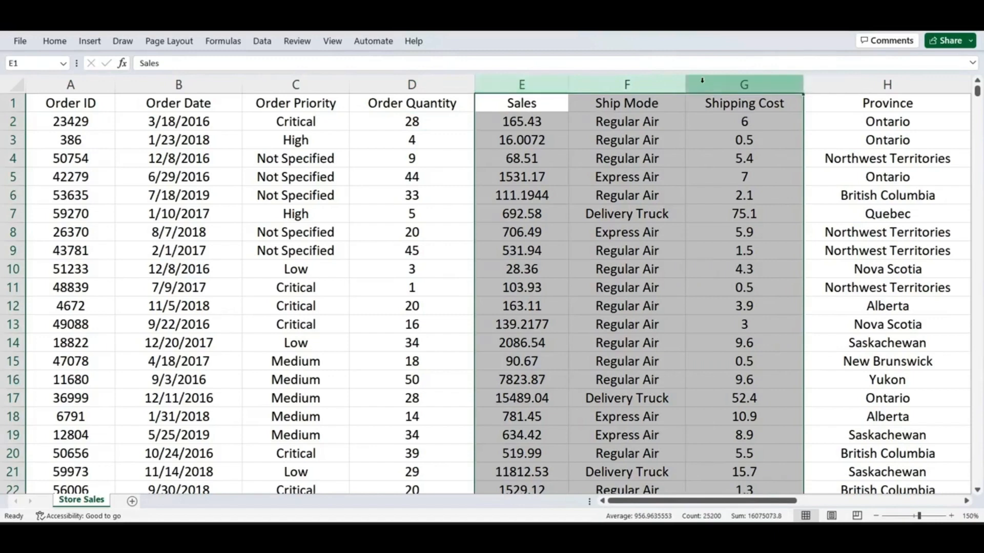
pyautogui.rightClick(703, 85)
pyautogui.click(735, 213)
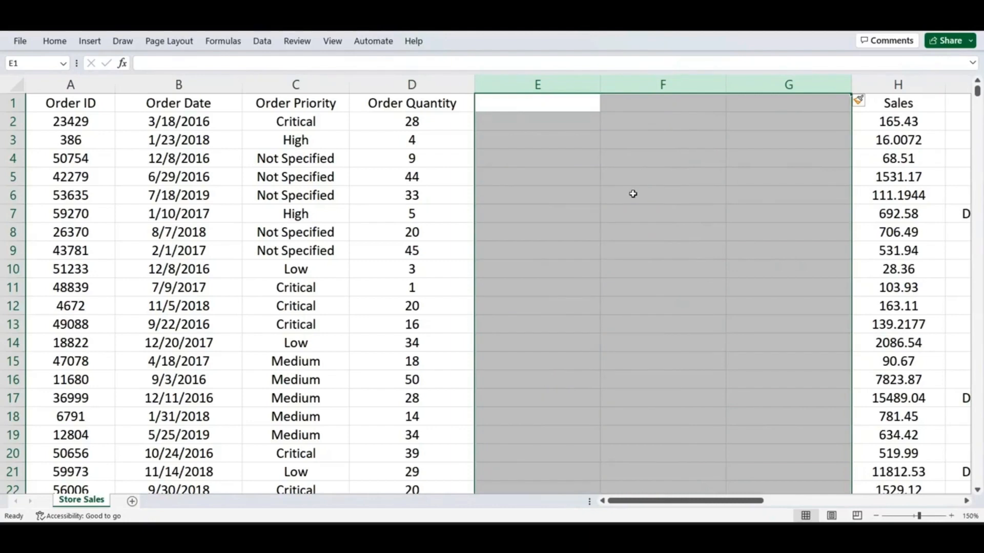
# - Start a lookup table in the blank columns with 1 in F5, 10 in F6 and 0.01 in G5
pyautogui.click(625, 181)
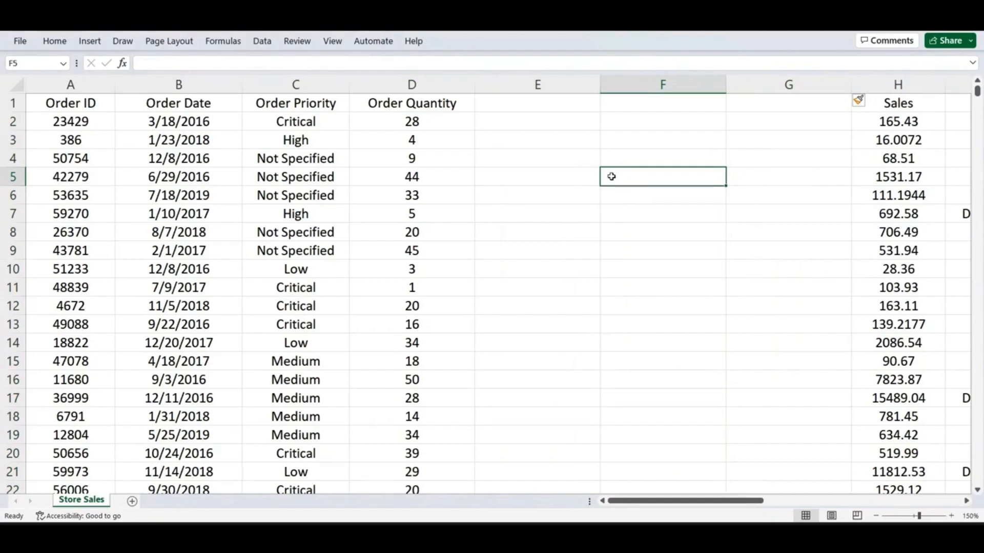
pyautogui.write('1')
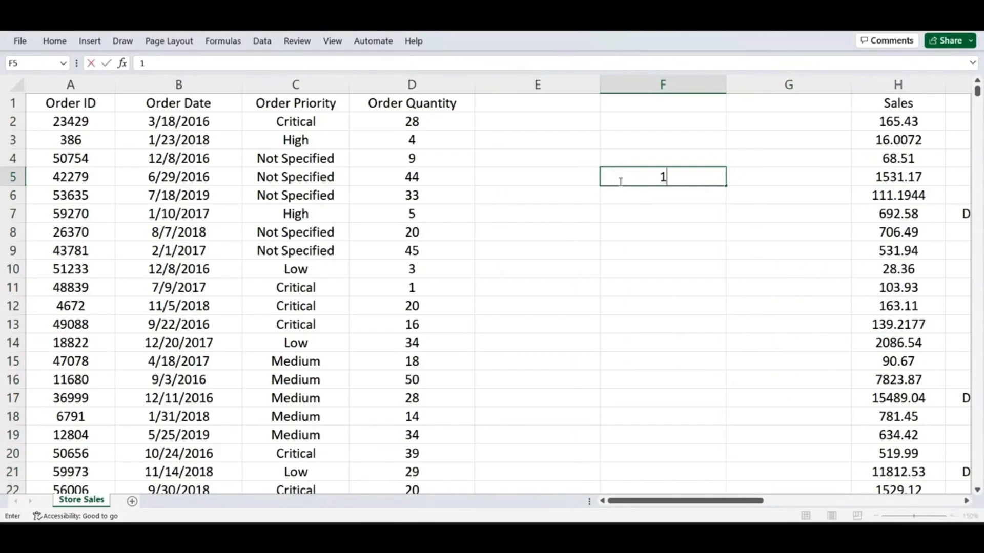
pyautogui.press('Return')
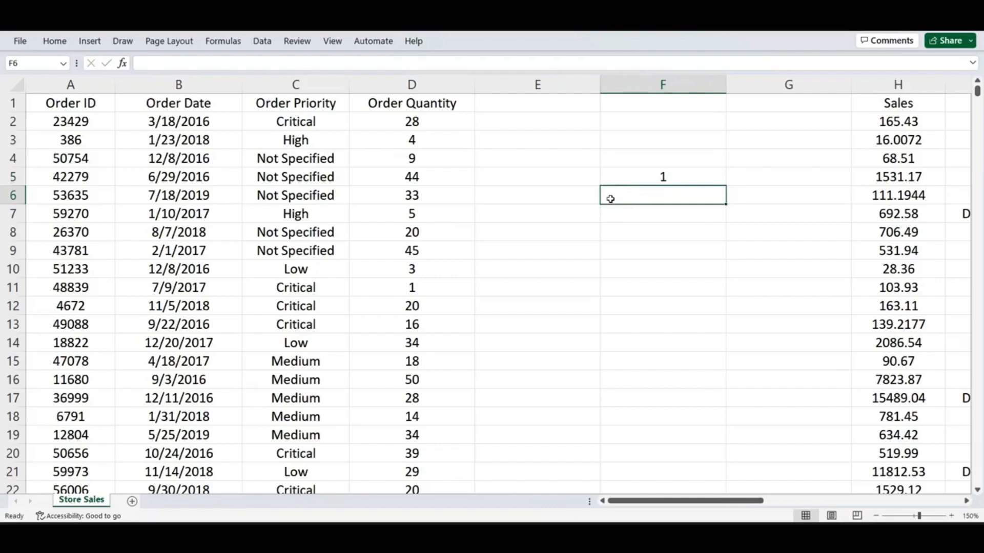
pyautogui.write('10')
pyautogui.press('Up')
pyautogui.press('Right')
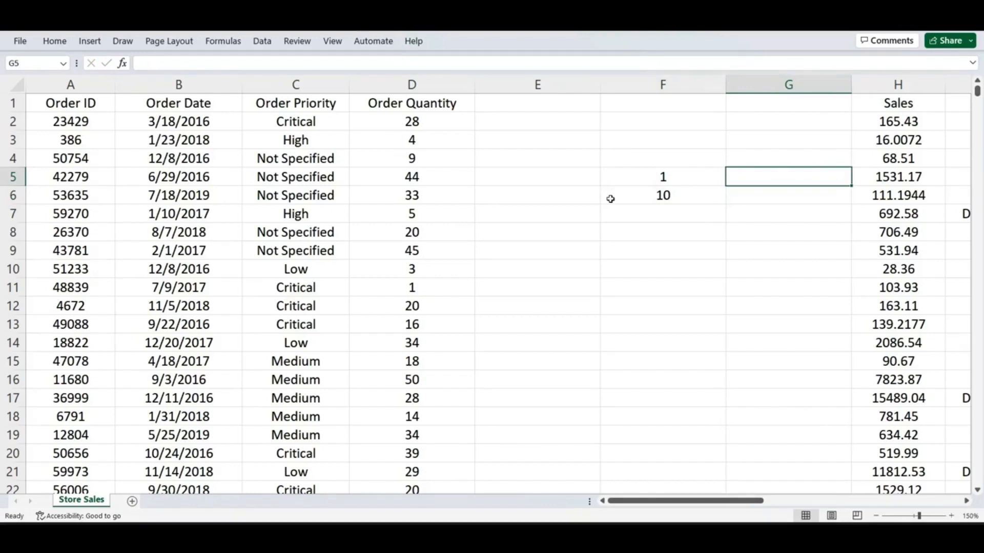
pyautogui.write('0.01')
pyautogui.press('Return')
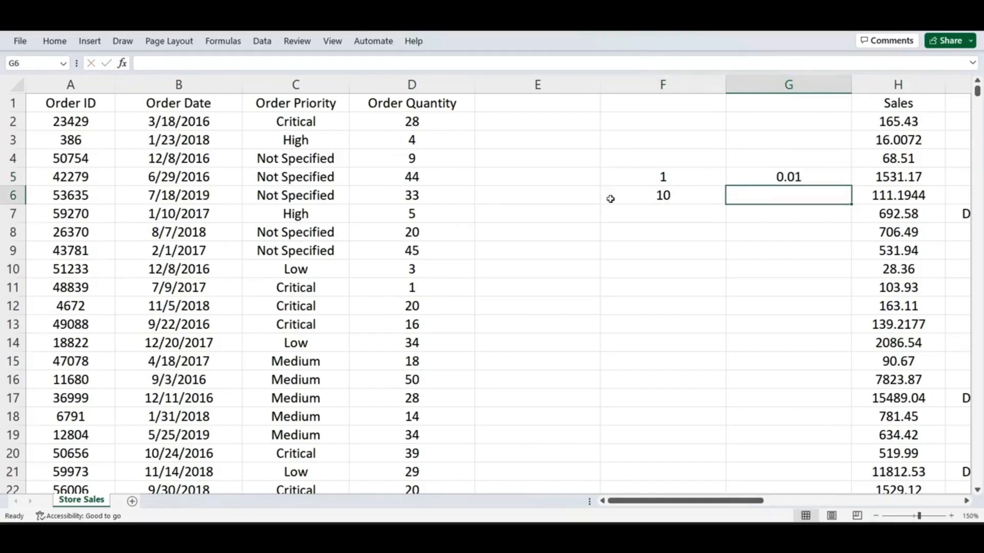
# - Continue the lookup table with 20 in F7 and 0.02 in G6
pyautogui.press('Return')
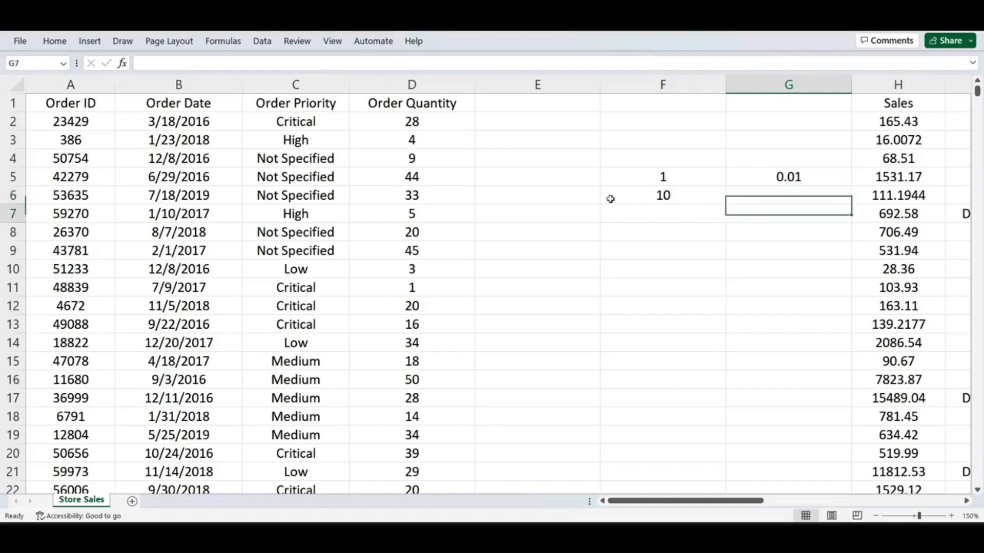
pyautogui.press('Left')
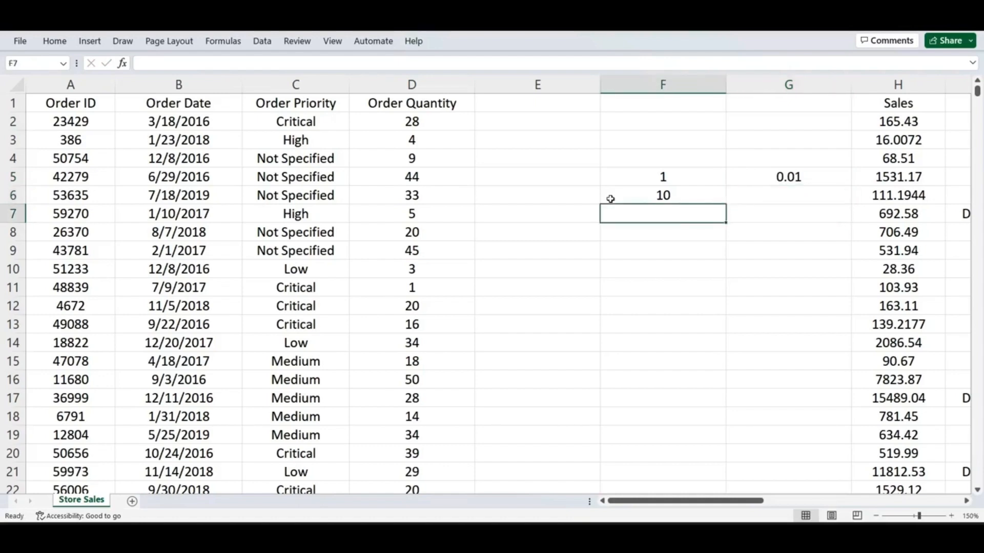
pyautogui.write('20')
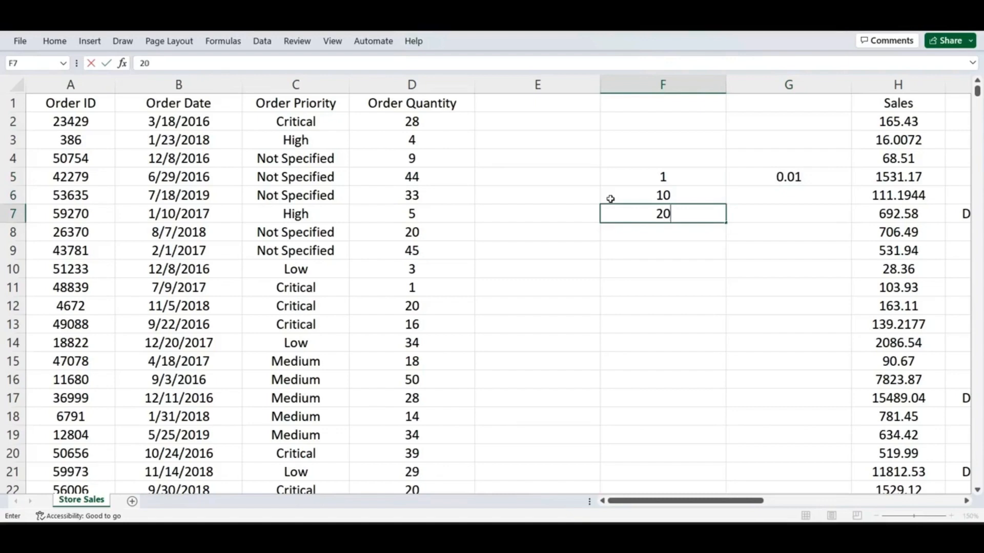
pyautogui.press('Up')
pyautogui.press('Right')
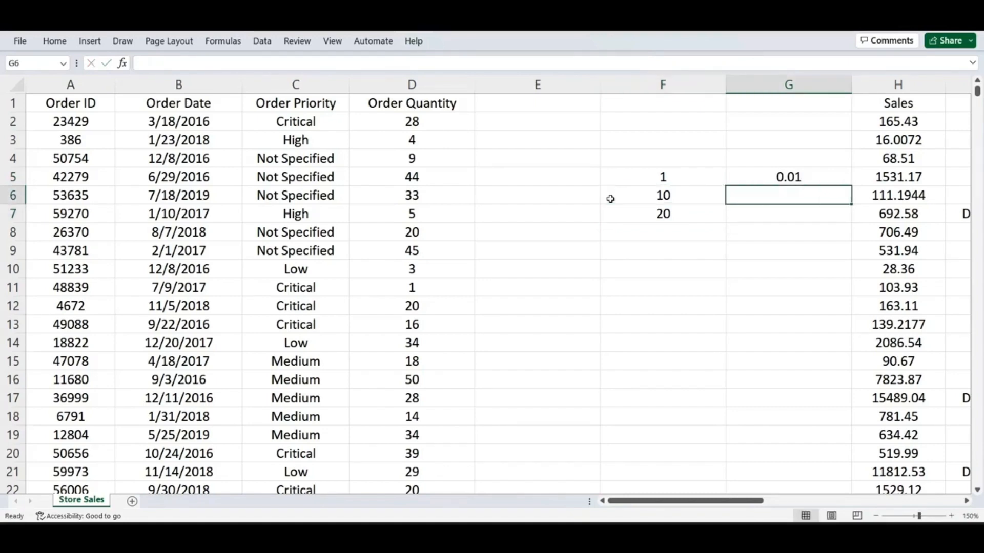
pyautogui.write('0.0')
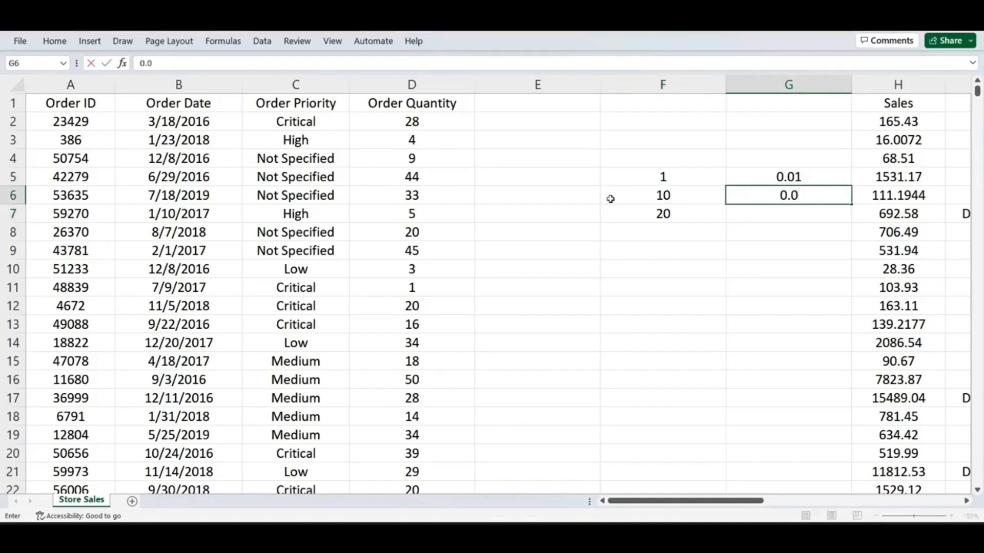
pyautogui.write('2')
pyautogui.press('Return')
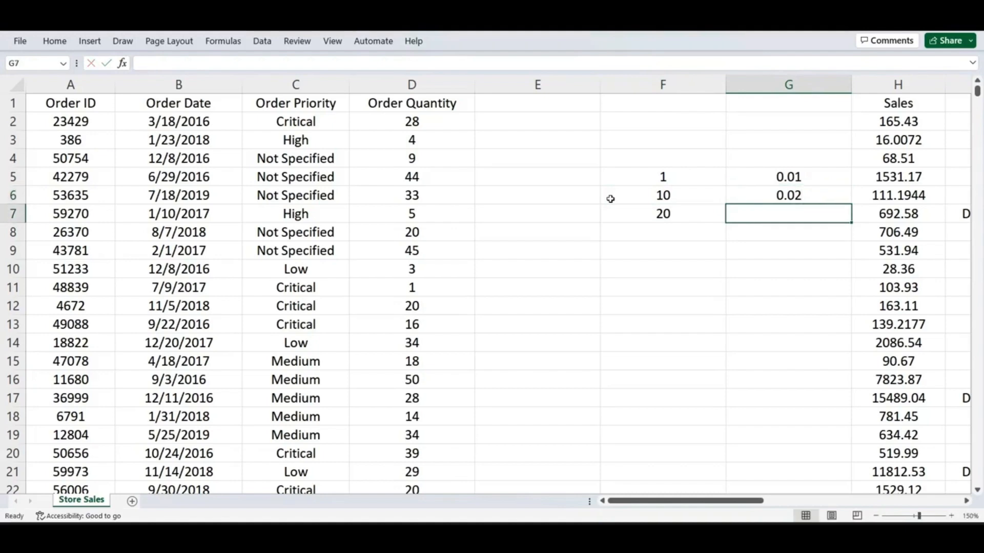
# - Add 30 in F8 and 0.03 in G7 to the lookup table
pyautogui.press('Down')
pyautogui.press('Left')
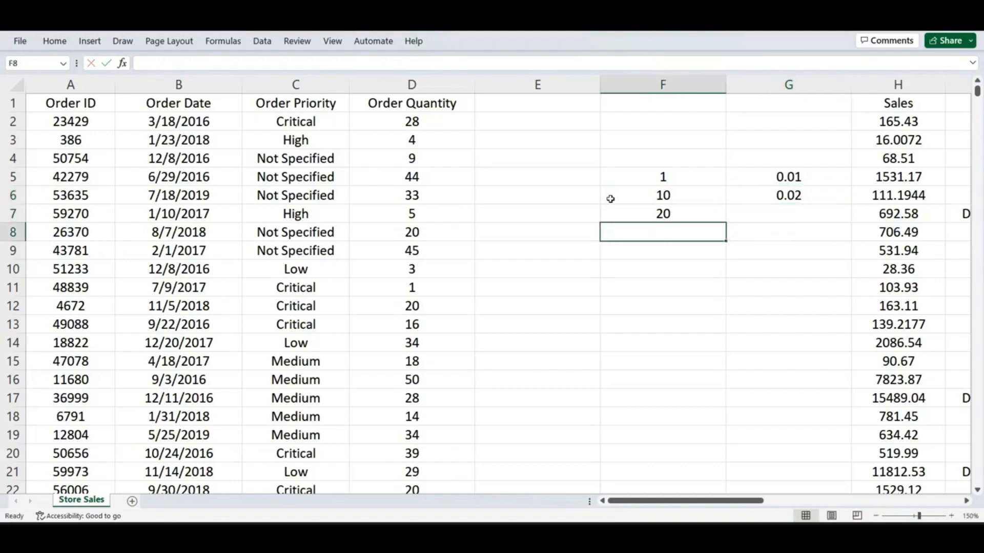
pyautogui.write('30')
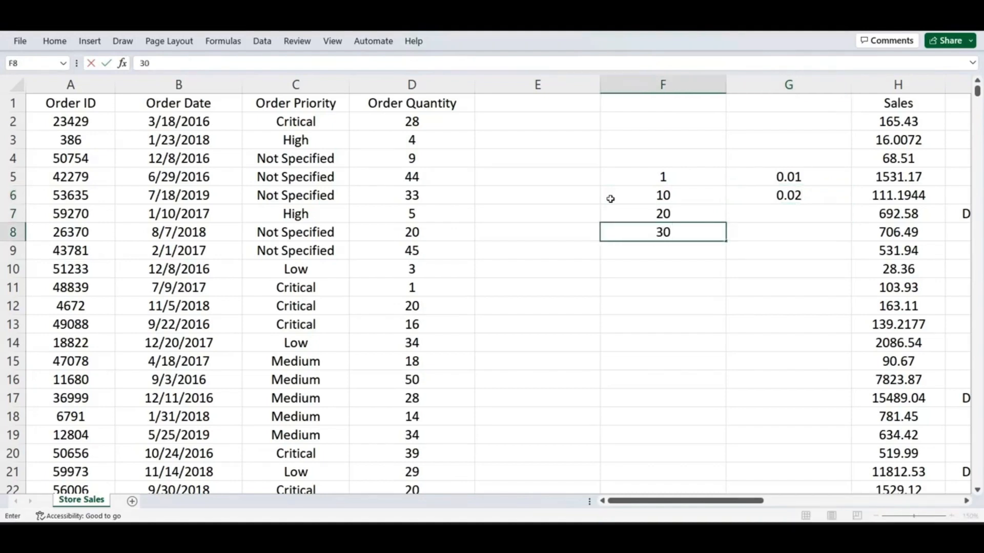
pyautogui.press('Up')
pyautogui.press('Right')
pyautogui.write('0.03')
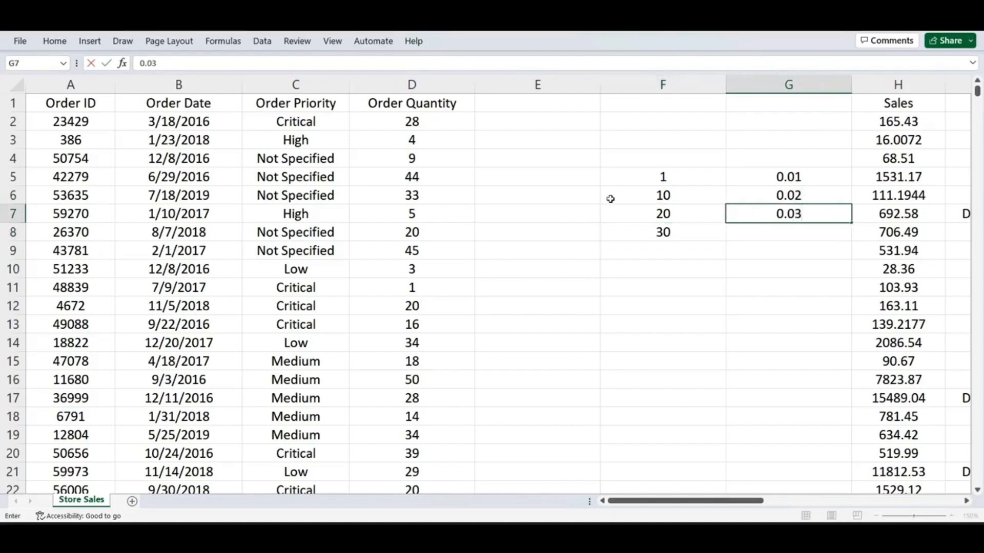
pyautogui.press('Return')
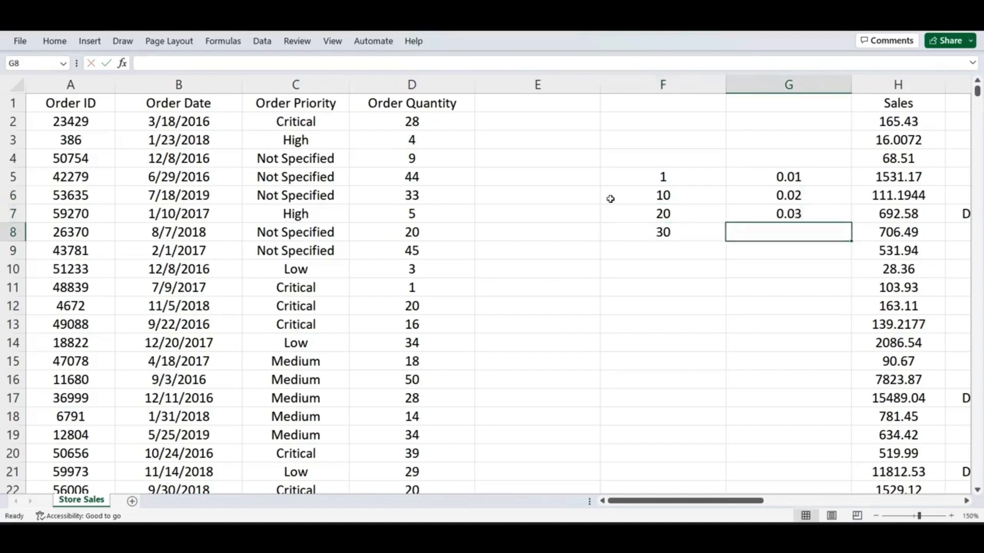
# - Add 40 in F9 and 0.04 in G8 to the lookup table
pyautogui.press('Down')
pyautogui.press('Left')
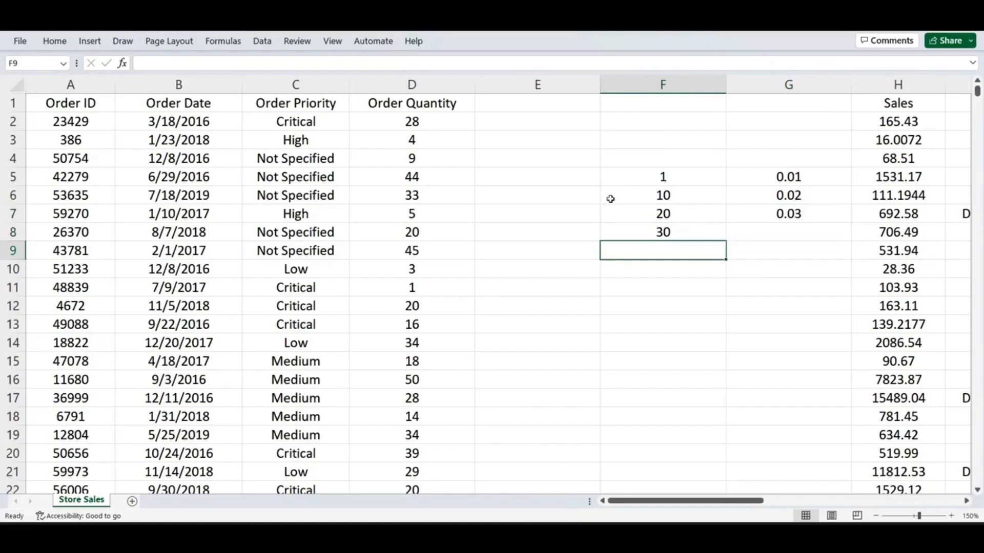
pyautogui.write('40')
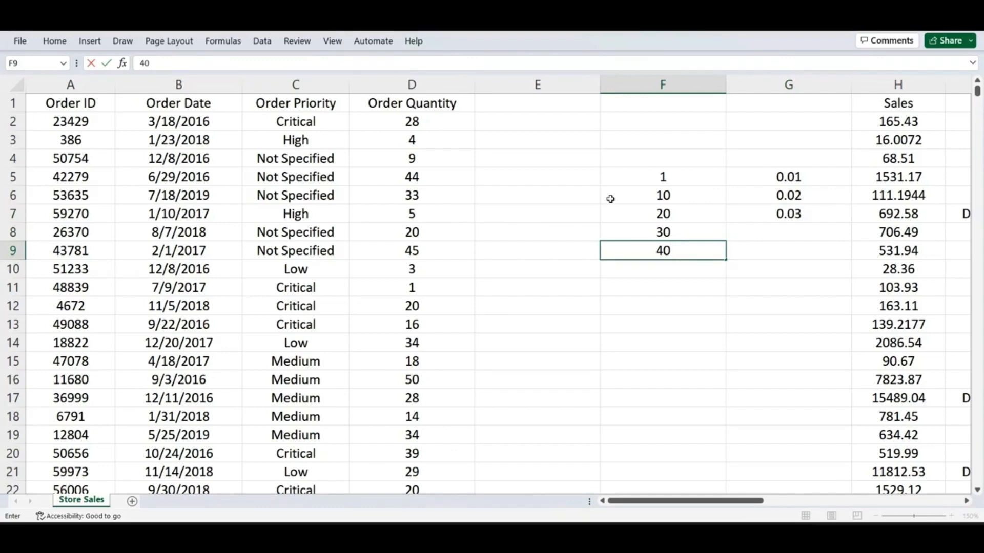
pyautogui.press('Up')
pyautogui.press('Right')
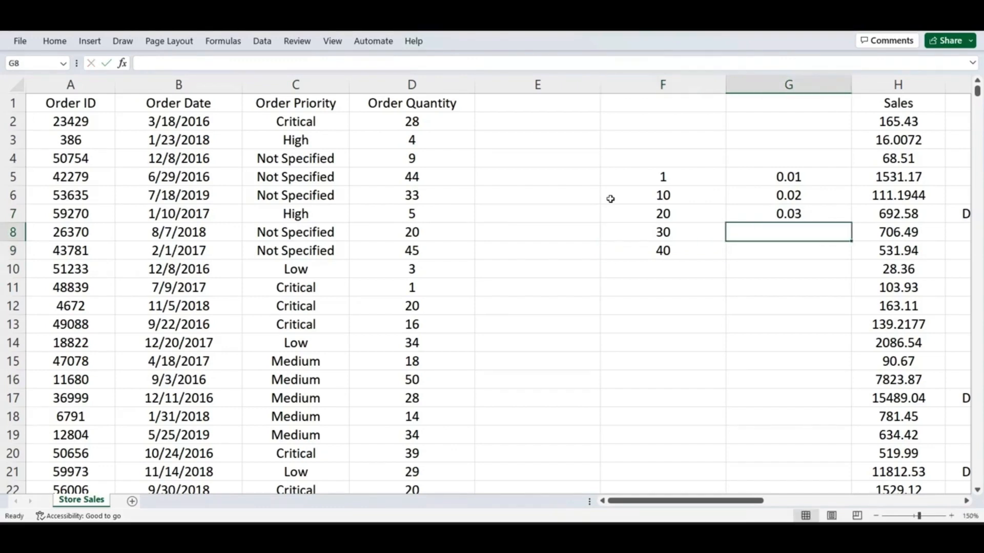
pyautogui.write('0.04')
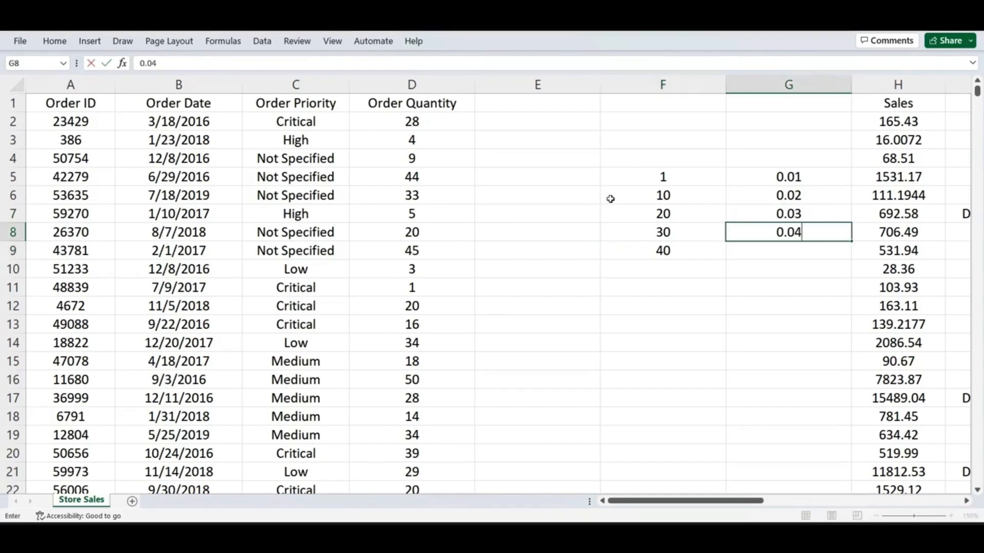
pyautogui.press('Return')
# - Complete the lookup table with 50 in F10, 0.05 in G9 and 0.06 in G10
pyautogui.press('Down')
pyautogui.press('Left')
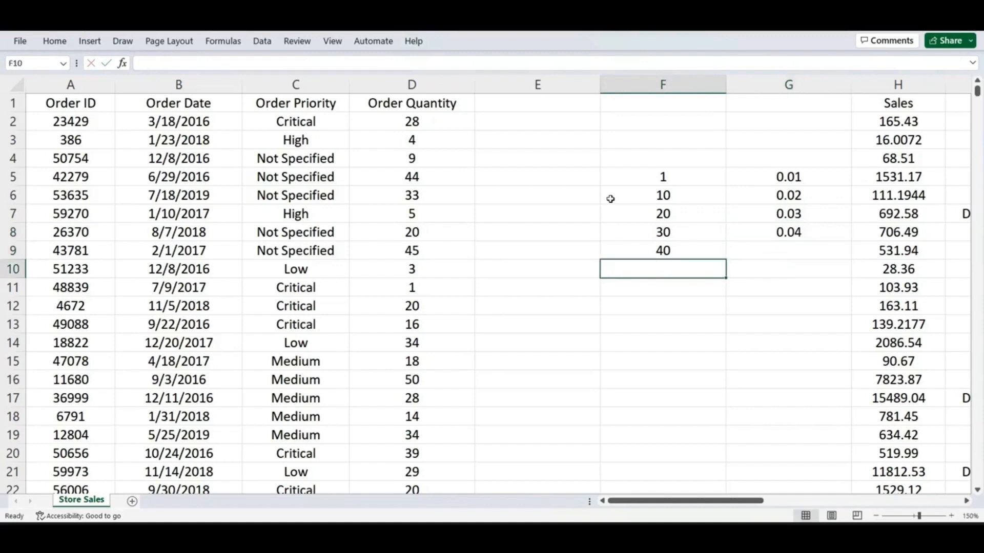
pyautogui.write('50')
pyautogui.press('Up')
pyautogui.press('Right')
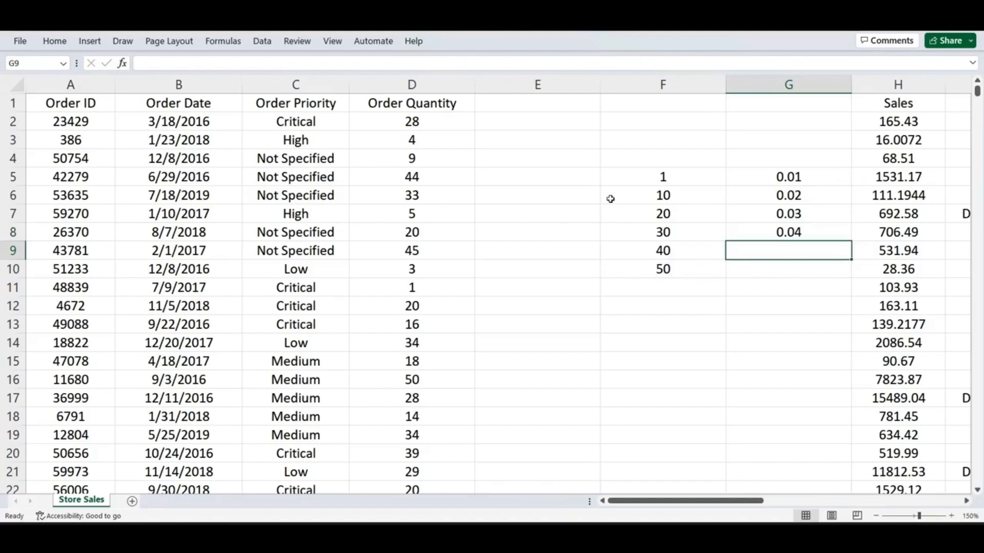
pyautogui.write('0.05')
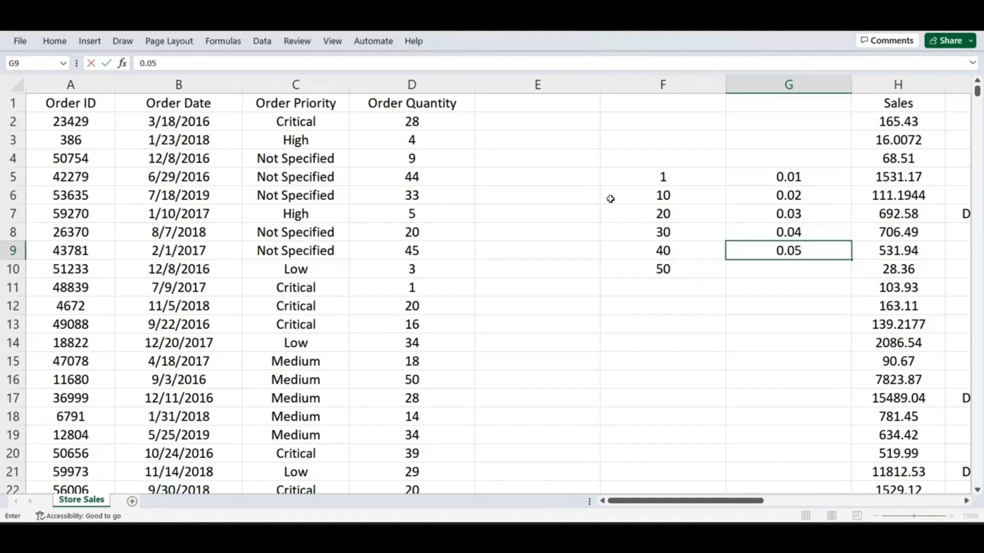
pyautogui.press('Return')
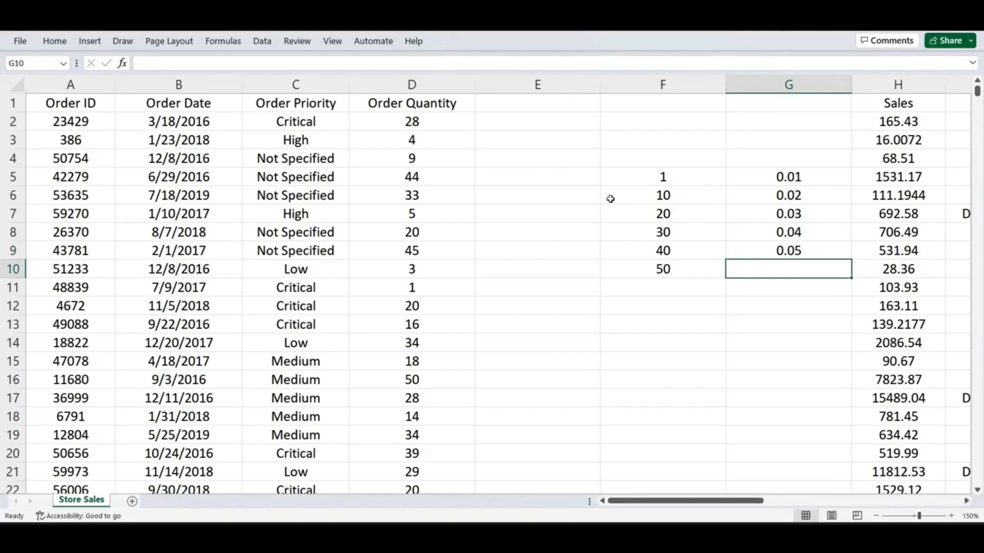
pyautogui.write('0.06')
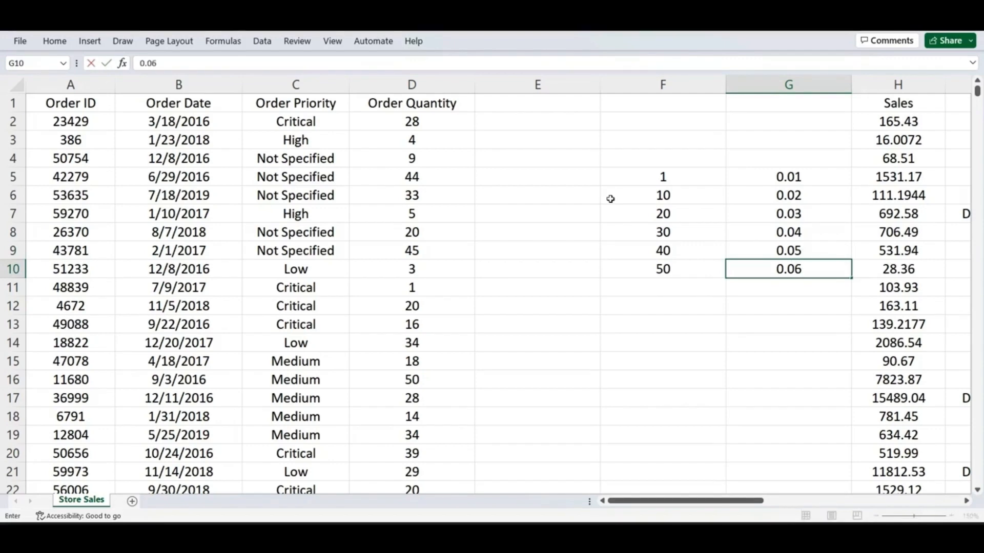
pyautogui.press('Return')
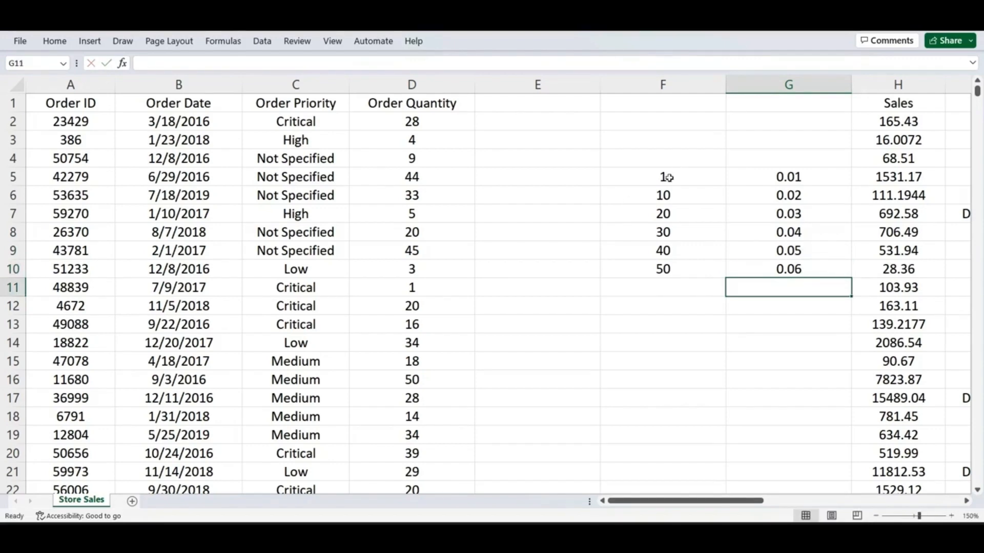
# - Enter the heading Discount in E1, beside the Order Quantity column
pyautogui.moveTo(660, 178); pyautogui.dragTo(768, 270)
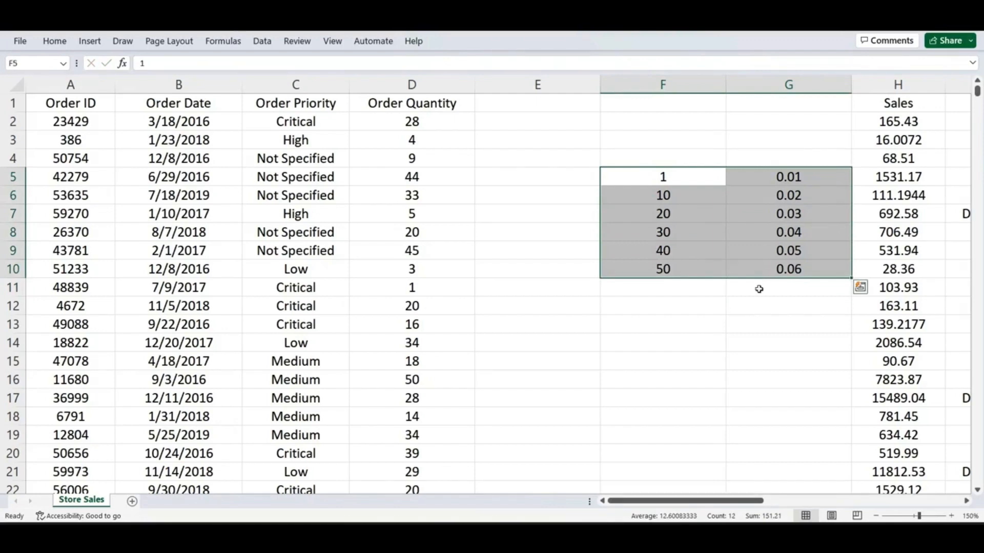
pyautogui.click(515, 102)
pyautogui.write('D')
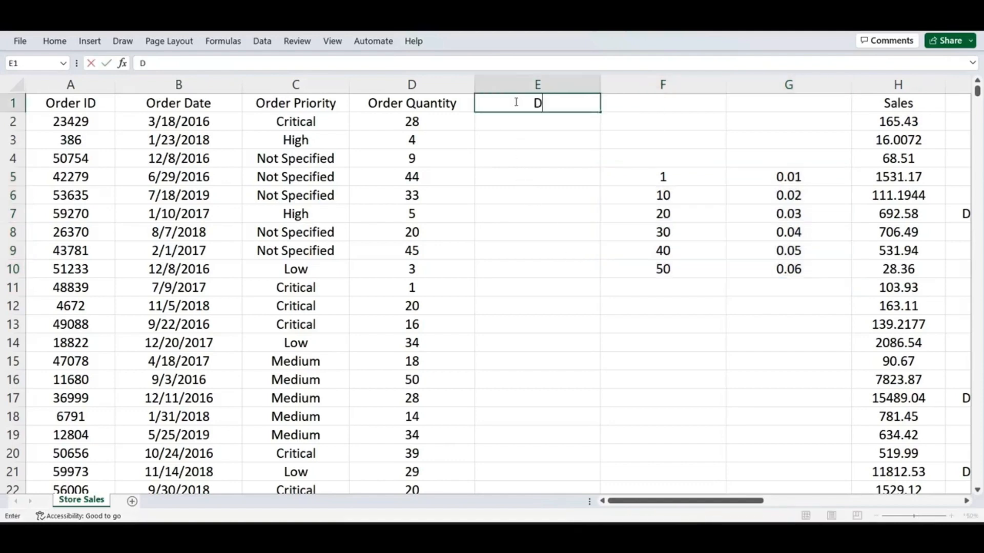
pyautogui.write('iscount')
pyautogui.click(529, 144)
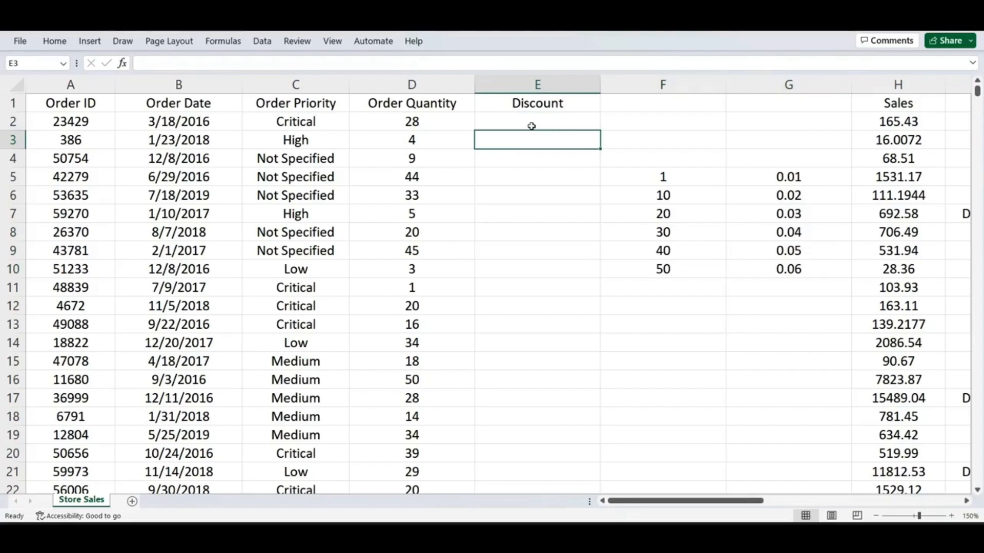
# - Compare the first order's quantity in D2 with the lookup table in F5:G10 to find its matching discount
pyautogui.click(442, 125)
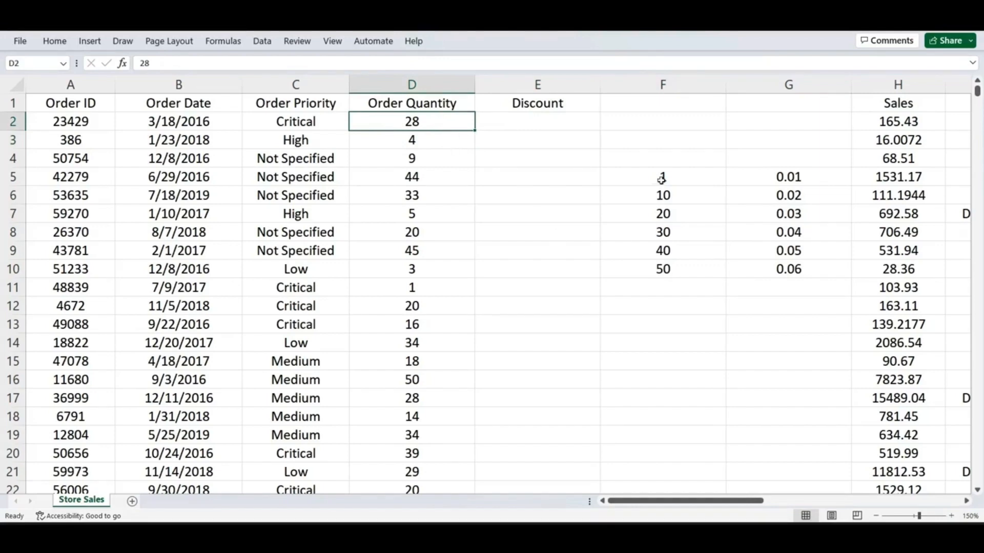
pyautogui.moveTo(660, 178); pyautogui.dragTo(749, 268)
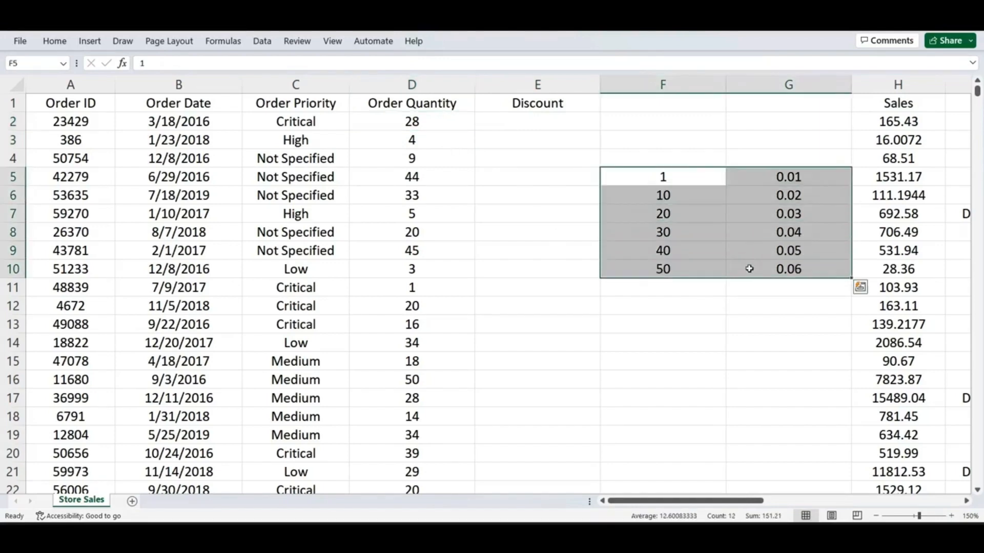
pyautogui.click(781, 218)
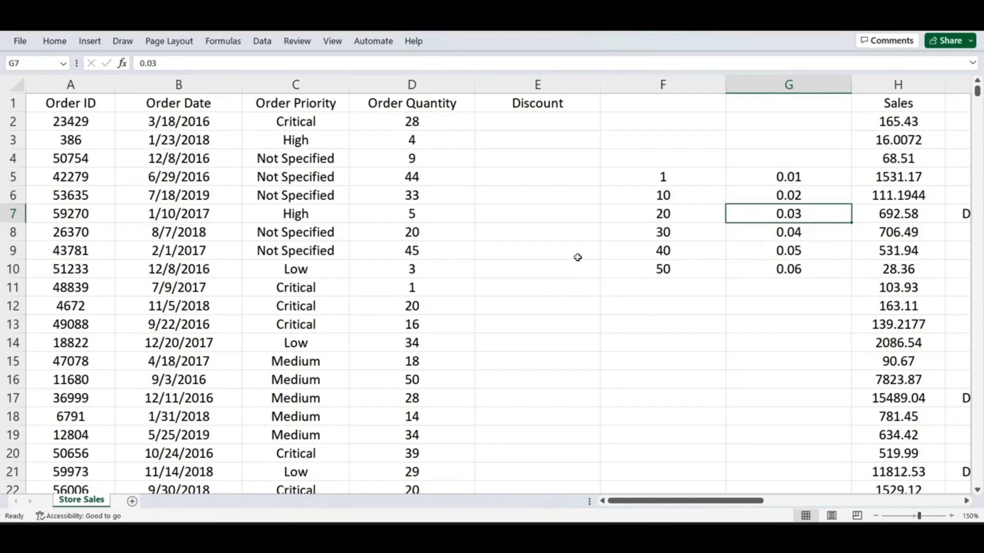
# - Left-align the whole Discount column E
pyautogui.click(532, 84)
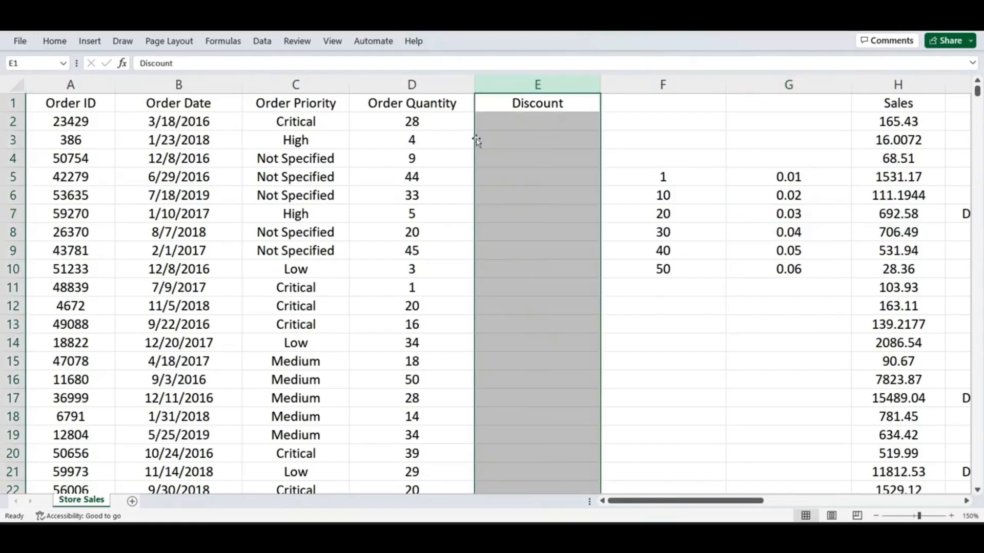
pyautogui.click(55, 42)
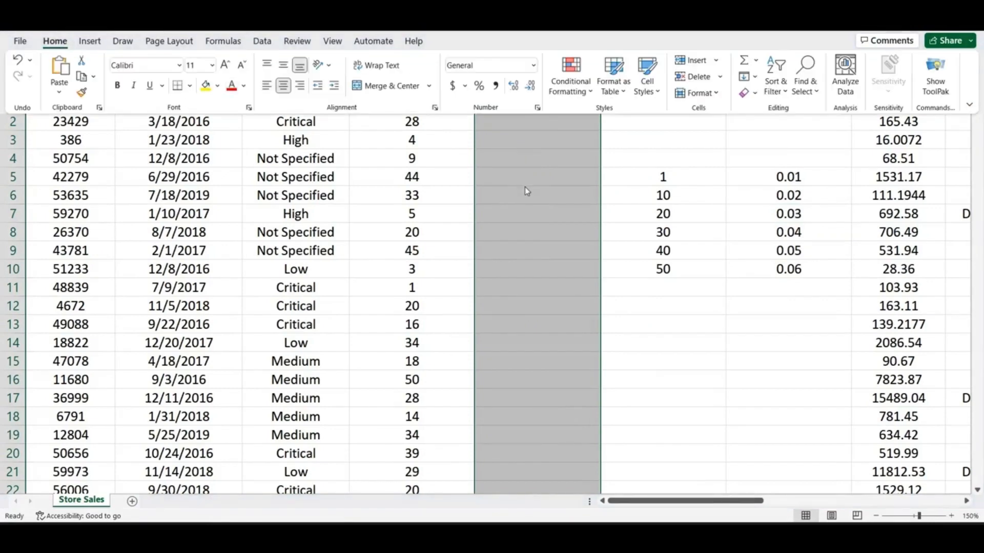
pyautogui.click(268, 86)
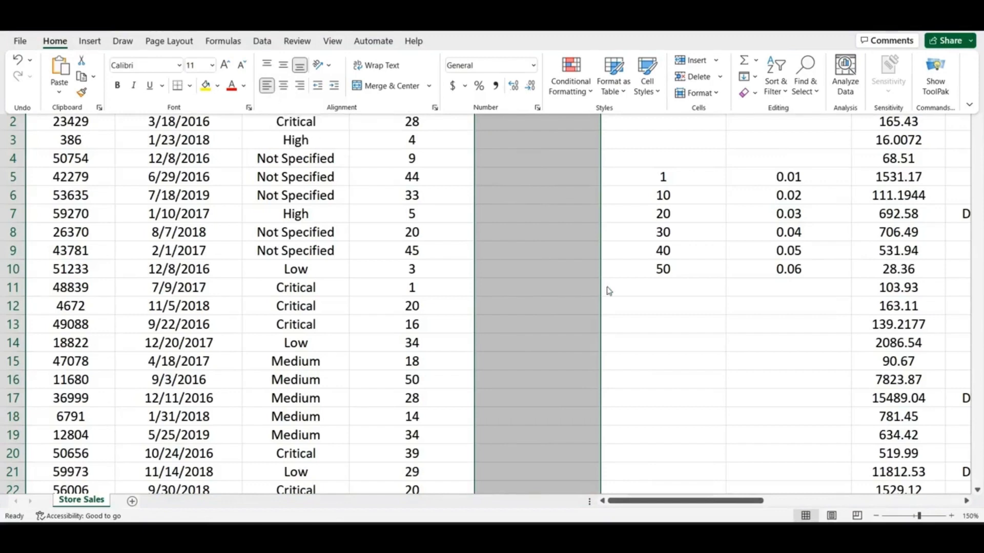
pyautogui.click(574, 259)
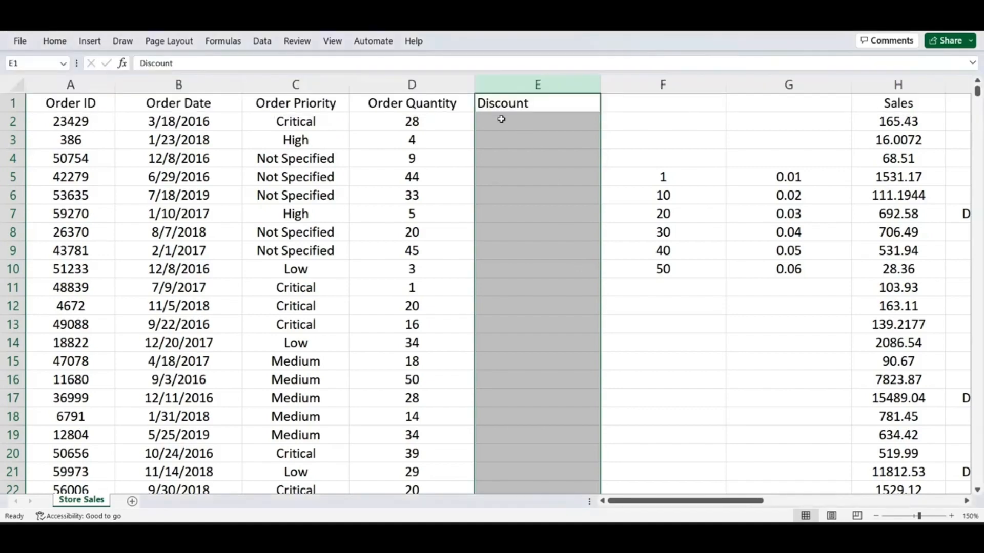
# - Enter =VLOOKUP(D2,F5:G10,2,TRUE) in E2 to look up the first order's discount by approximate match
pyautogui.click(504, 124)
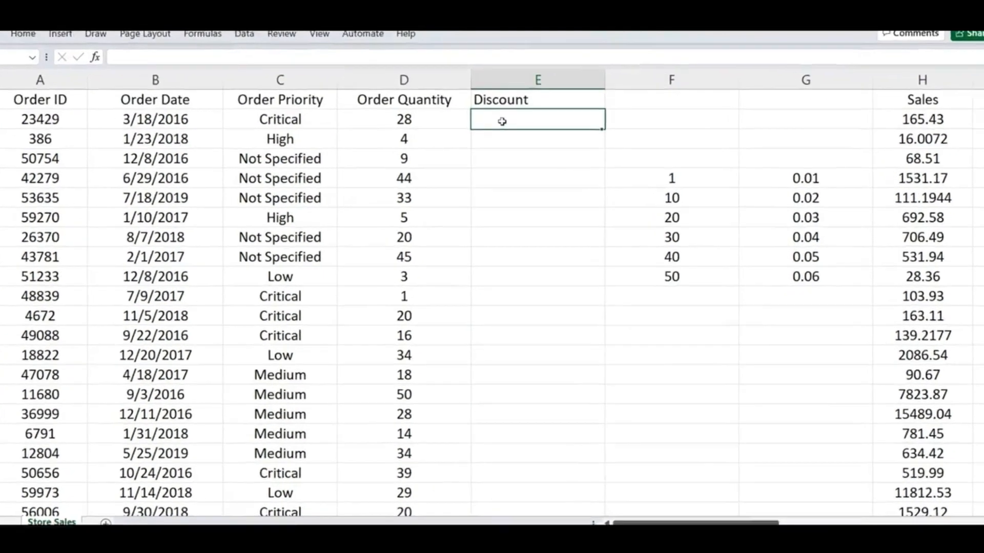
pyautogui.write('=V')
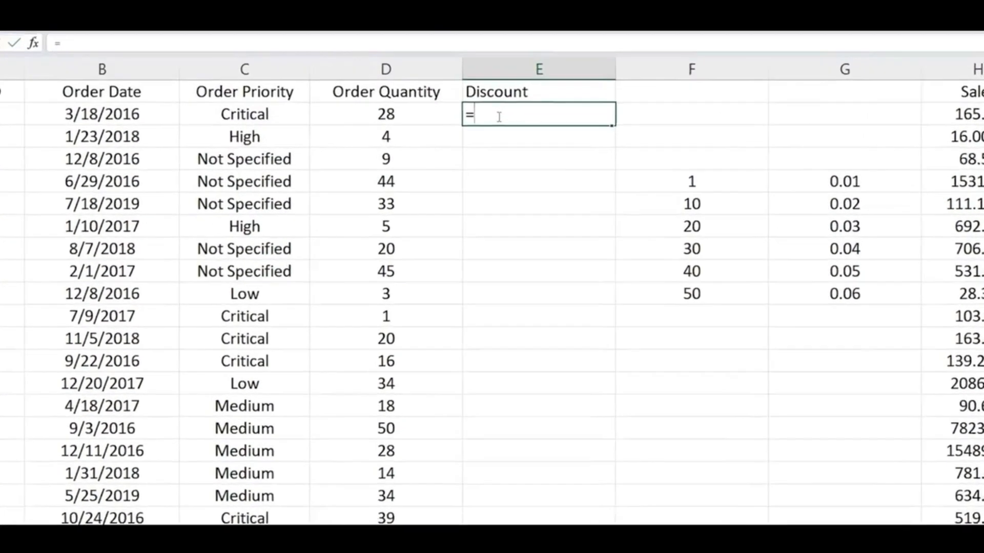
pyautogui.write('LOOKUP')
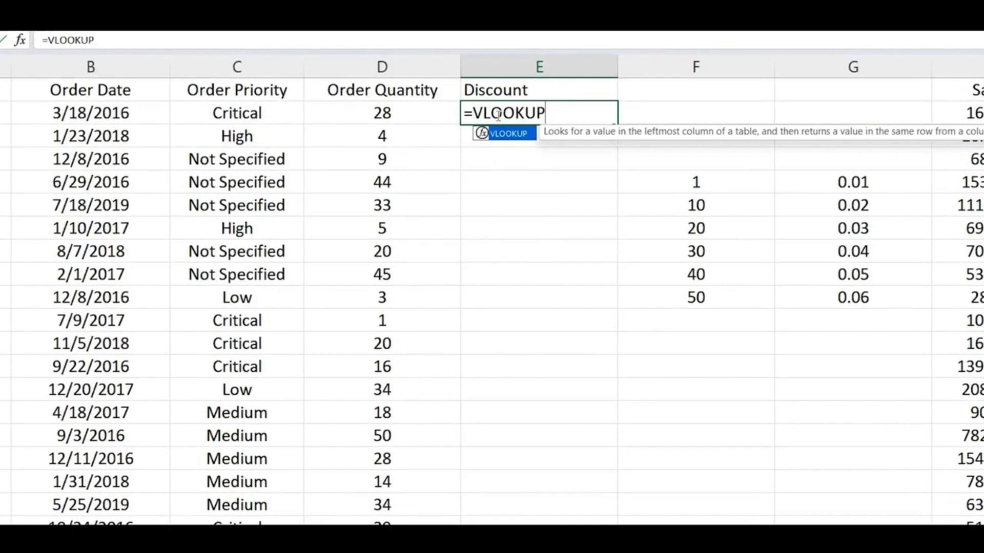
pyautogui.write('(')
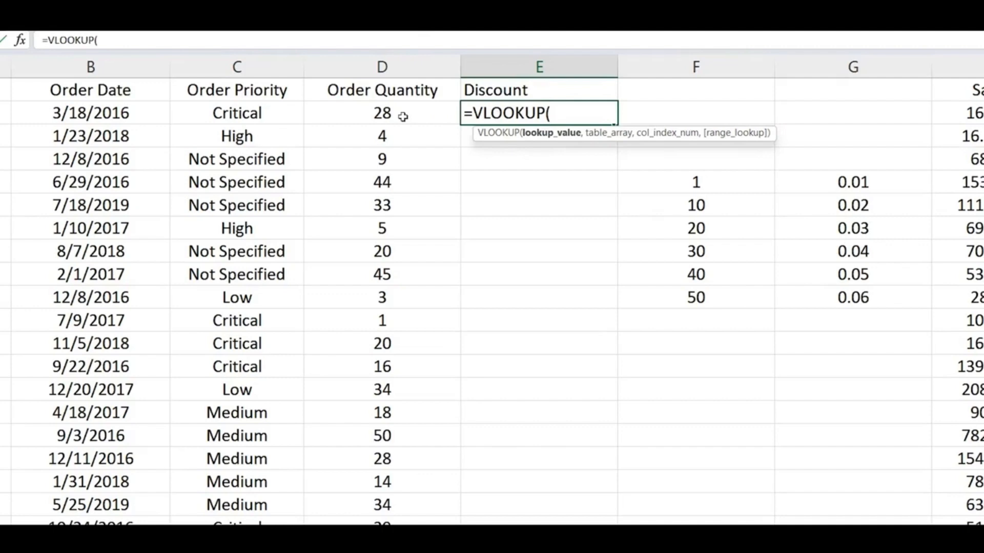
pyautogui.click(404, 117)
pyautogui.write(',')
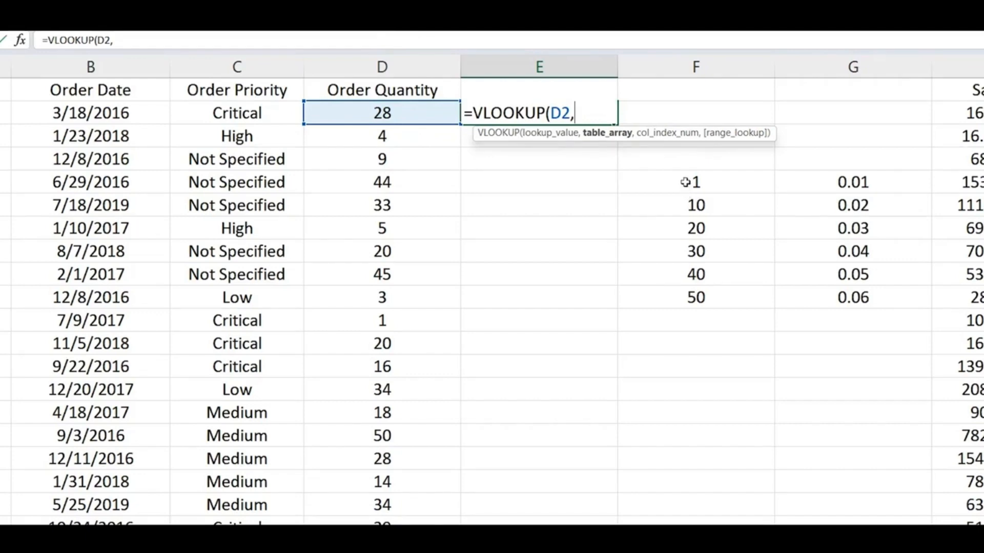
pyautogui.moveTo(687, 190); pyautogui.dragTo(783, 295)
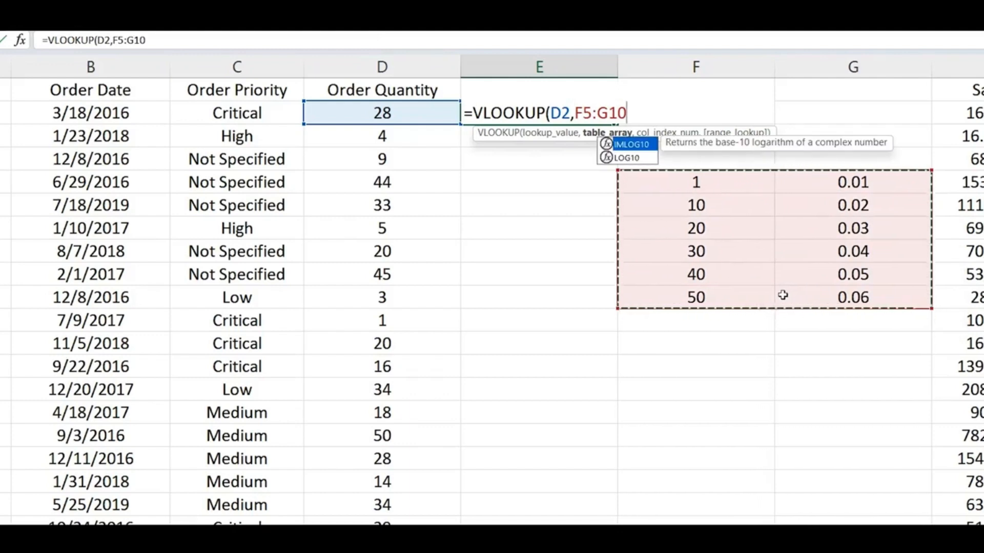
pyautogui.write(',')
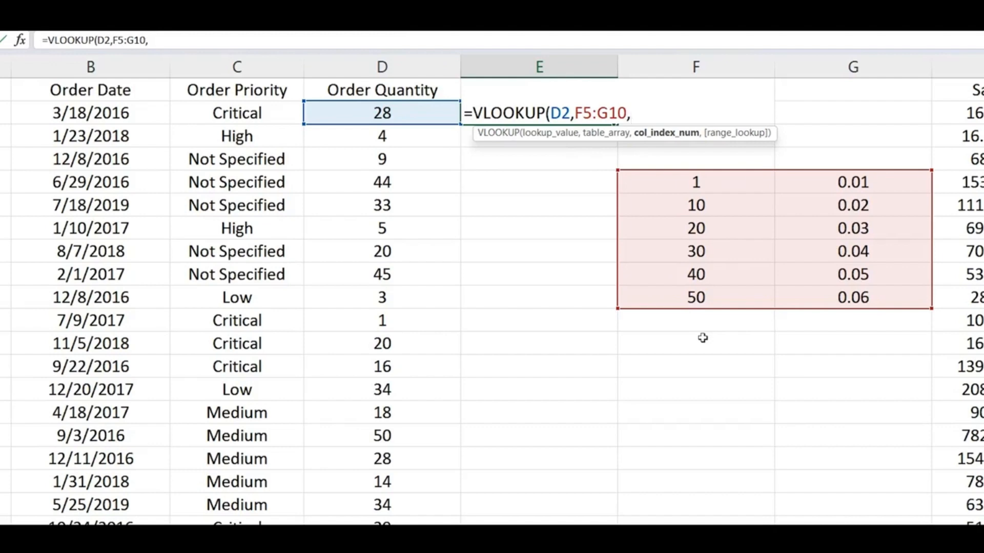
pyautogui.write('2,')
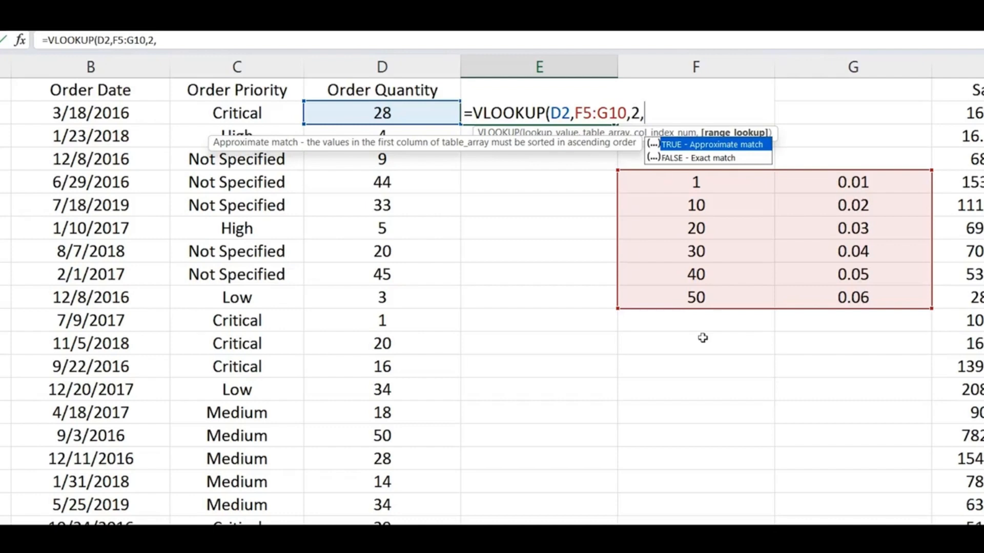
pyautogui.write('TRUE')
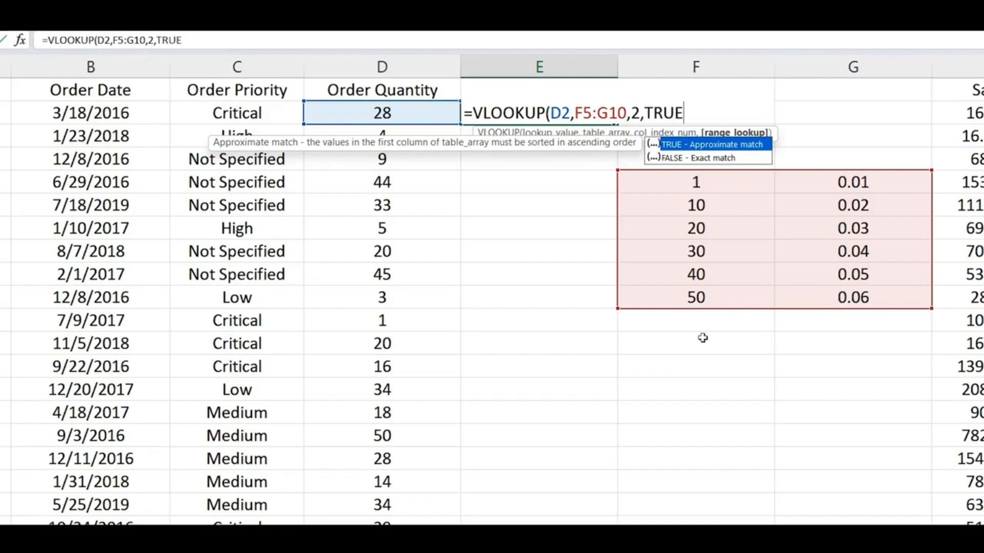
pyautogui.write(')')
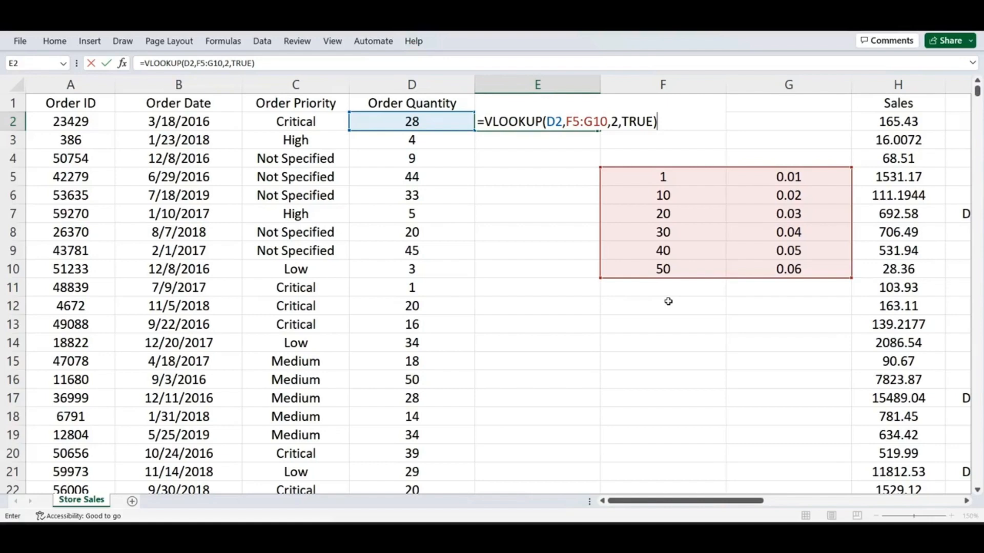
pyautogui.press('Return')
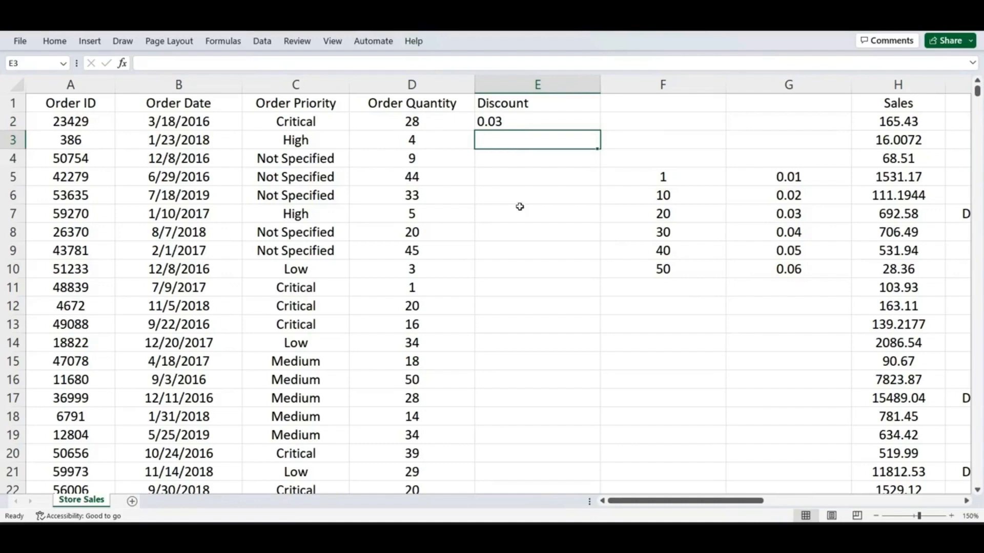
# - Make the lookup table range in E2's VLOOKUP absolute, so the formula reads =VLOOKUP(D2,$F$5:$G$10,2,TRUE)
pyautogui.click(510, 122)
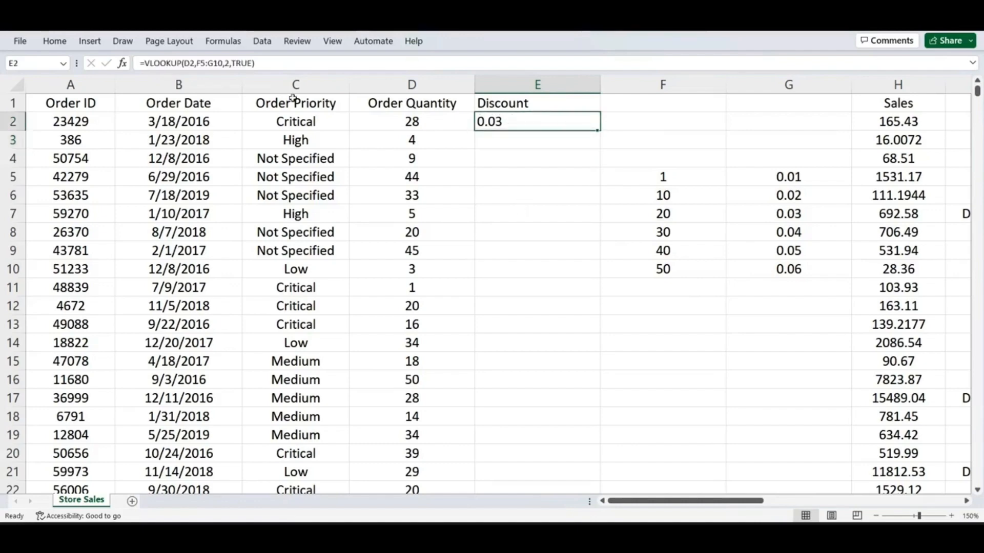
pyautogui.click(207, 63)
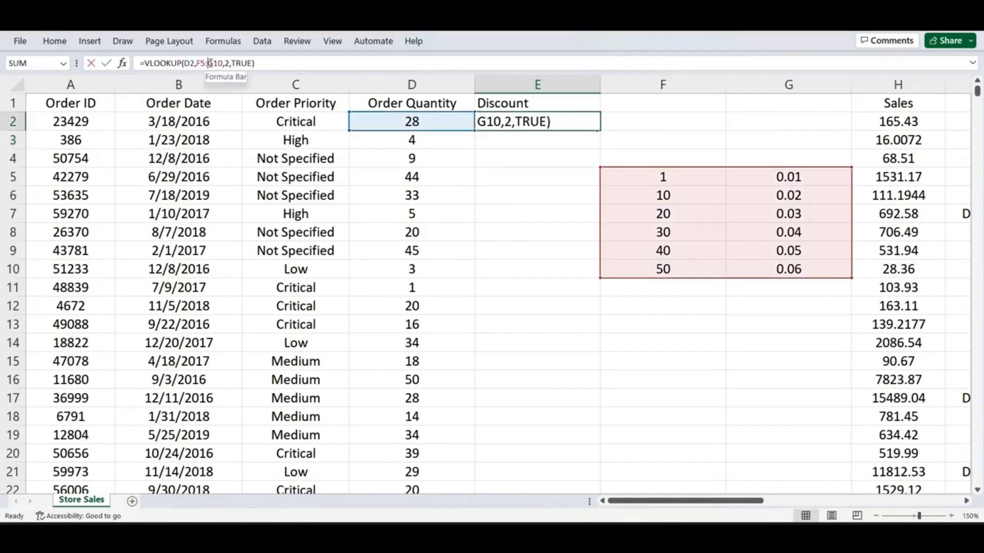
pyautogui.click(495, 124)
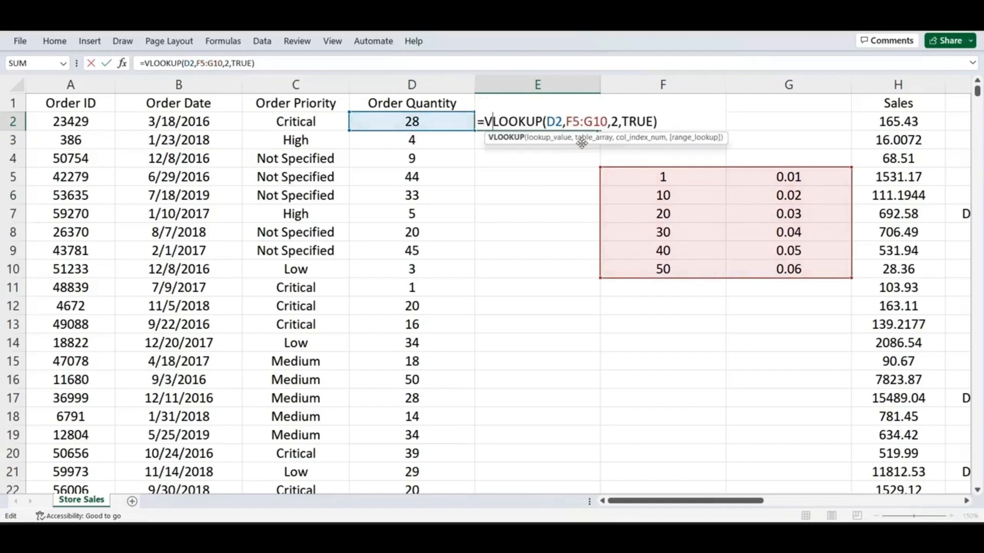
pyautogui.press('Right')
pyautogui.press('Right')
pyautogui.press('Right')
pyautogui.press('Right')
pyautogui.press('Right')
pyautogui.press('Right')
pyautogui.press('Right')
pyautogui.press('Right')
pyautogui.press('Right')
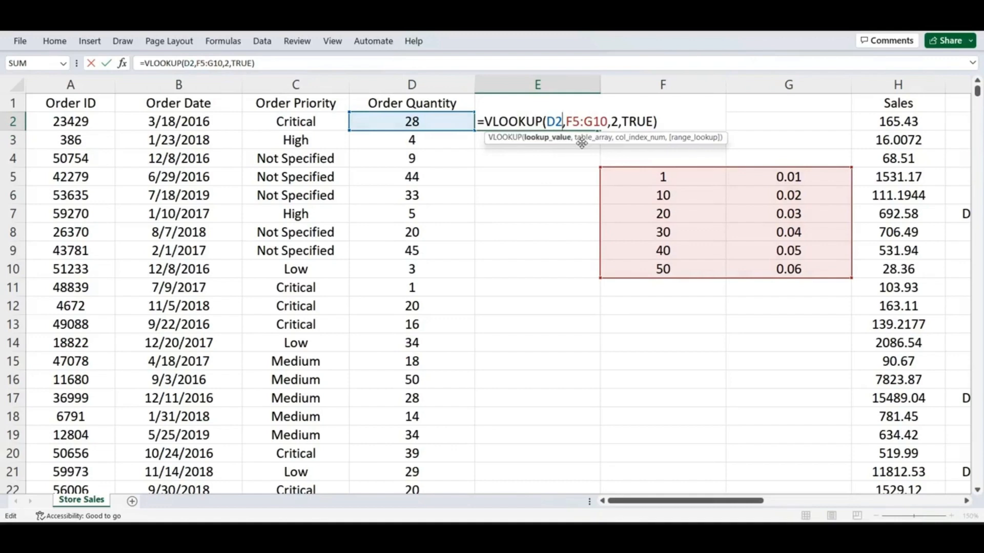
pyautogui.press('Right')
pyautogui.press('Left')
pyautogui.press('Left')
pyautogui.press('Left')
pyautogui.press('Left')
pyautogui.press('Left')
pyautogui.press('Left')
pyautogui.write('$')
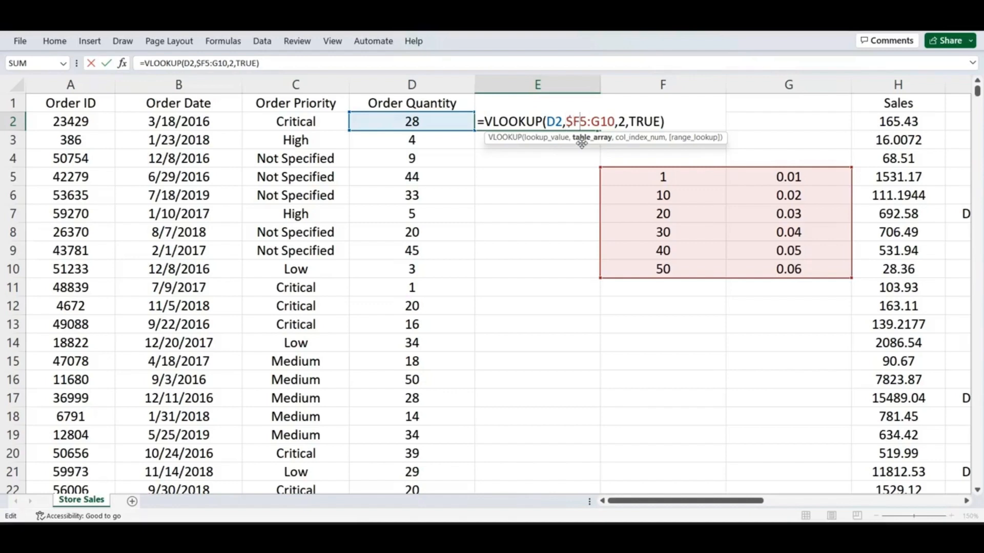
pyautogui.press('Right')
pyautogui.write('$F')
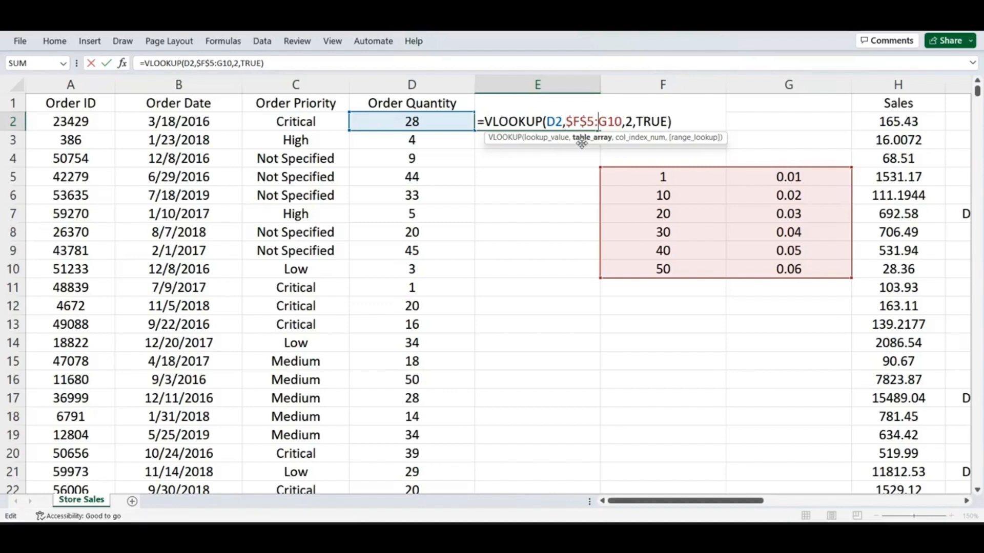
pyautogui.write('$')
pyautogui.press('Right')
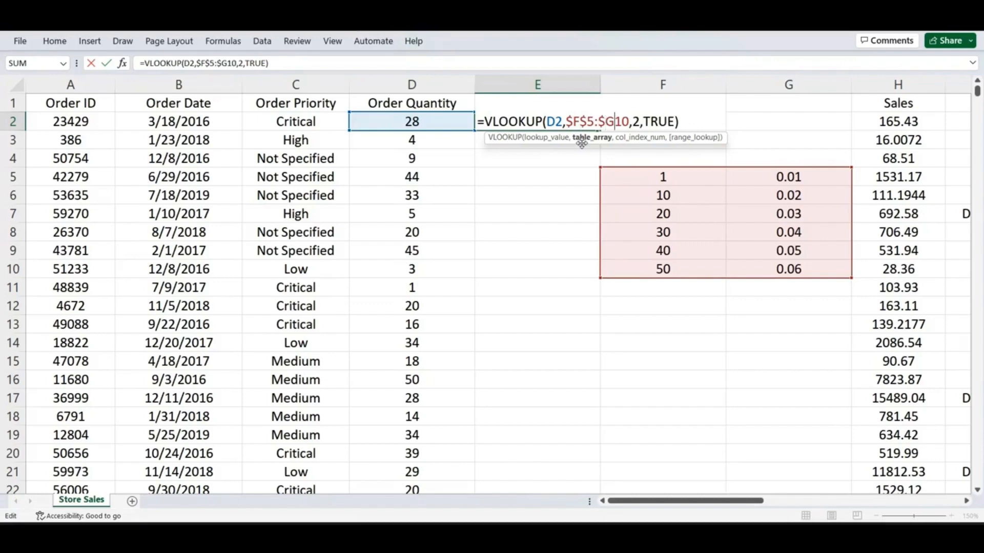
pyautogui.write('$')
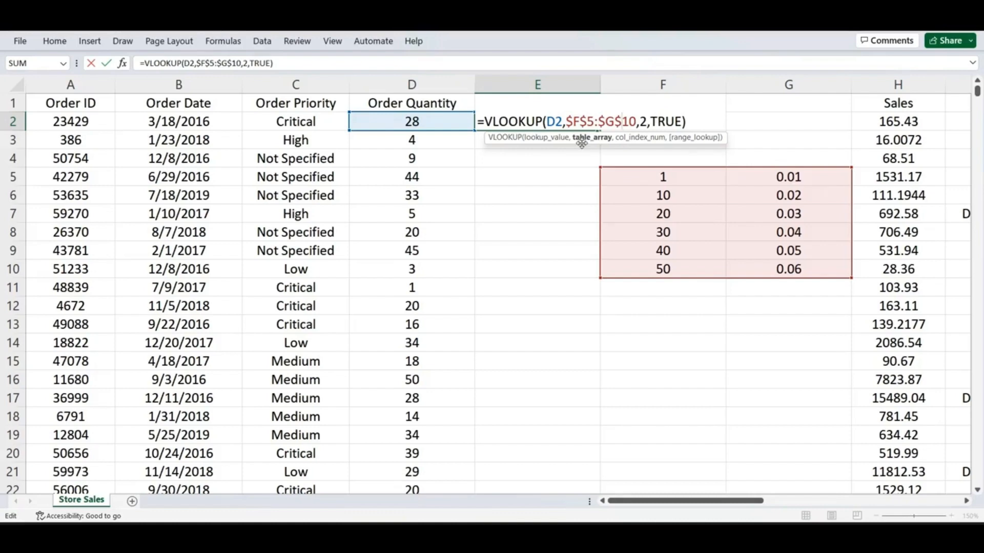
pyautogui.click(546, 122)
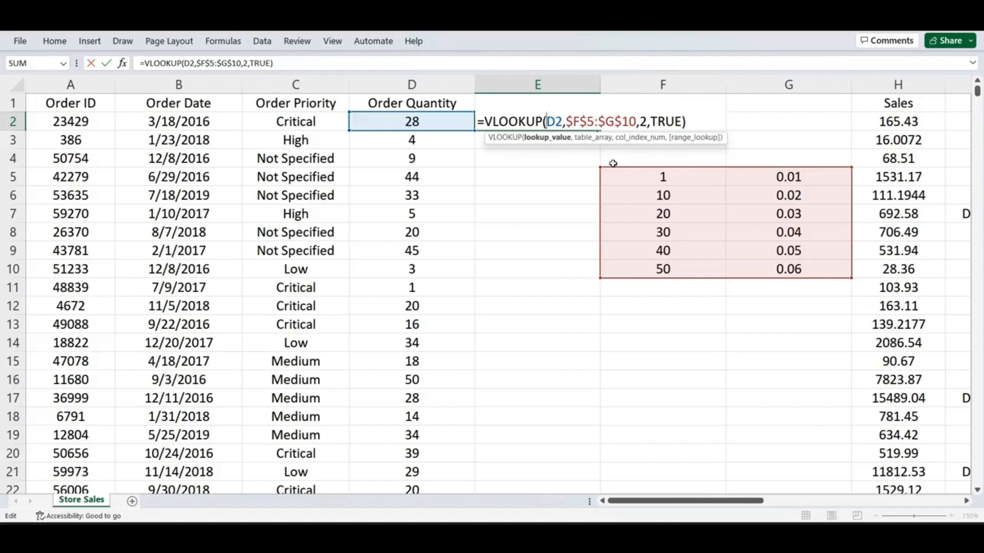
pyautogui.press('Return')
# - Fill the VLOOKUP formula from E2 down the whole Discount column and check the copied formula in E8
pyautogui.click(569, 123)
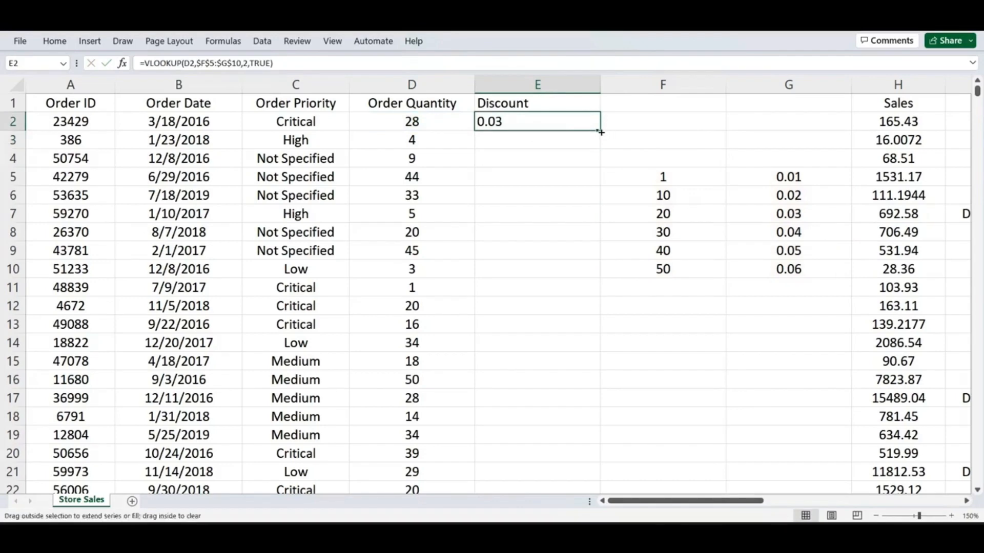
pyautogui.doubleClick(603, 129)
pyautogui.click(574, 231)
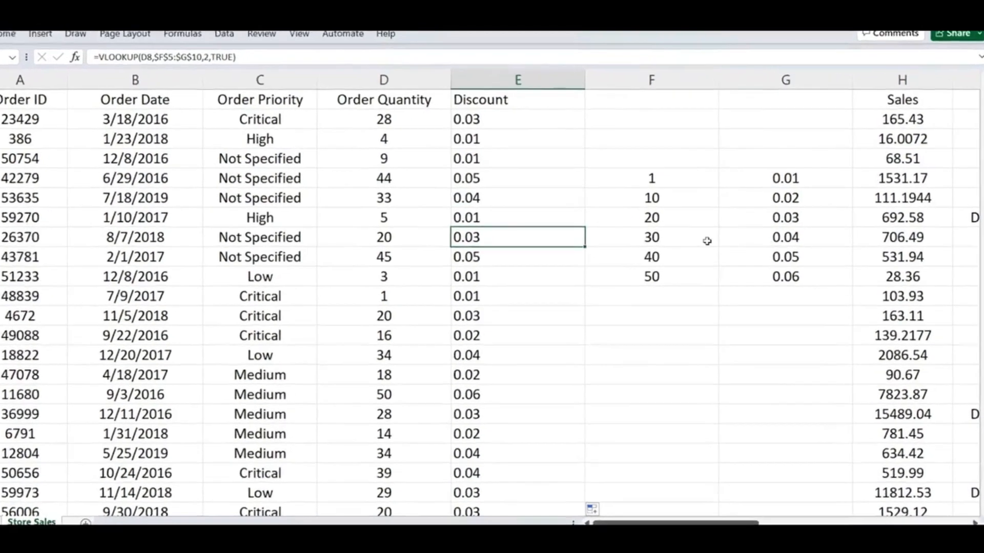
# - Set the discount for the quantity threshold of 20 in the lookup table (G7) to 0.035
pyautogui.click(775, 218)
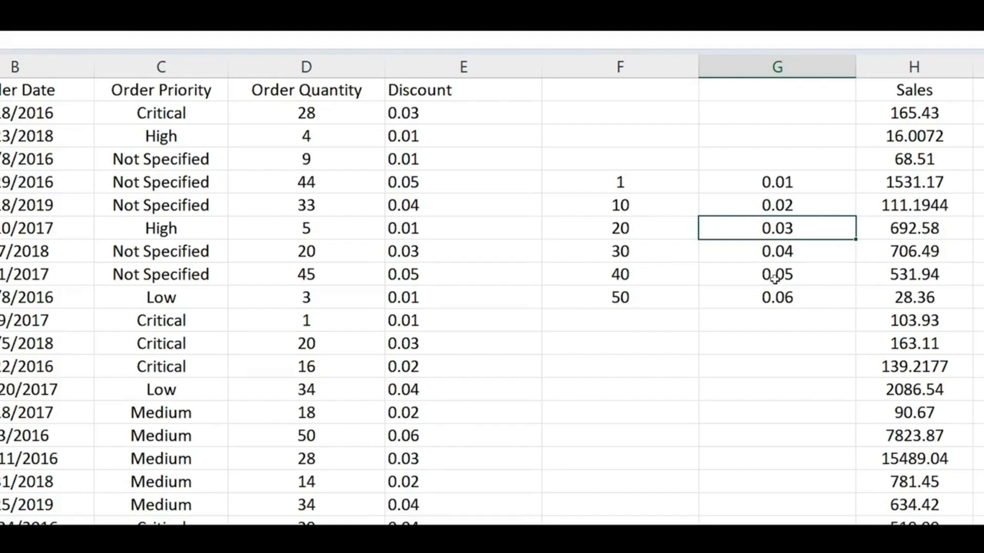
pyautogui.press('F2')
pyautogui.press('BackSpace')
pyautogui.press('BackSpace')
pyautogui.press('BackSpace')
pyautogui.press('BackSpace')
pyautogui.write('0.035')
pyautogui.press('Return')
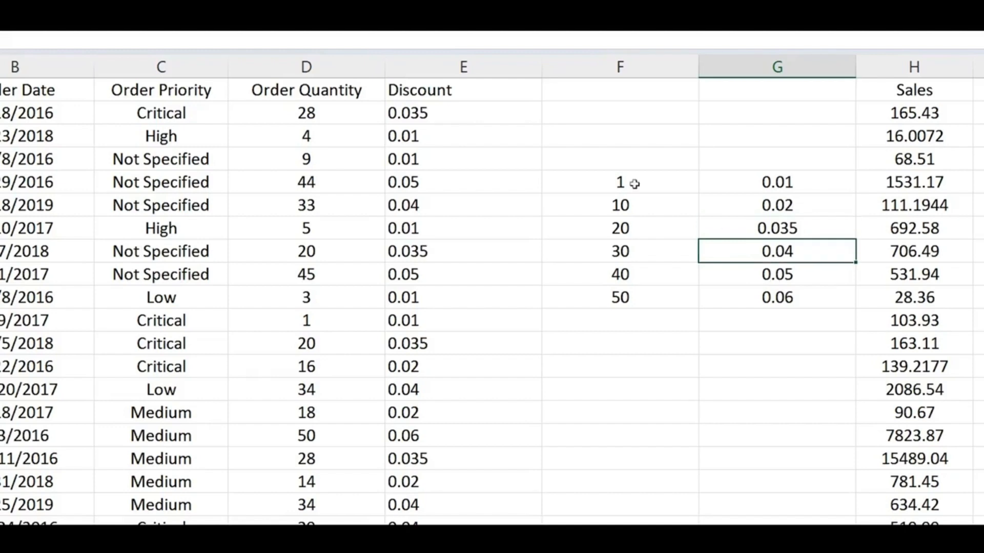
# - Centre-align the whole Discount column E
pyautogui.click(493, 63)
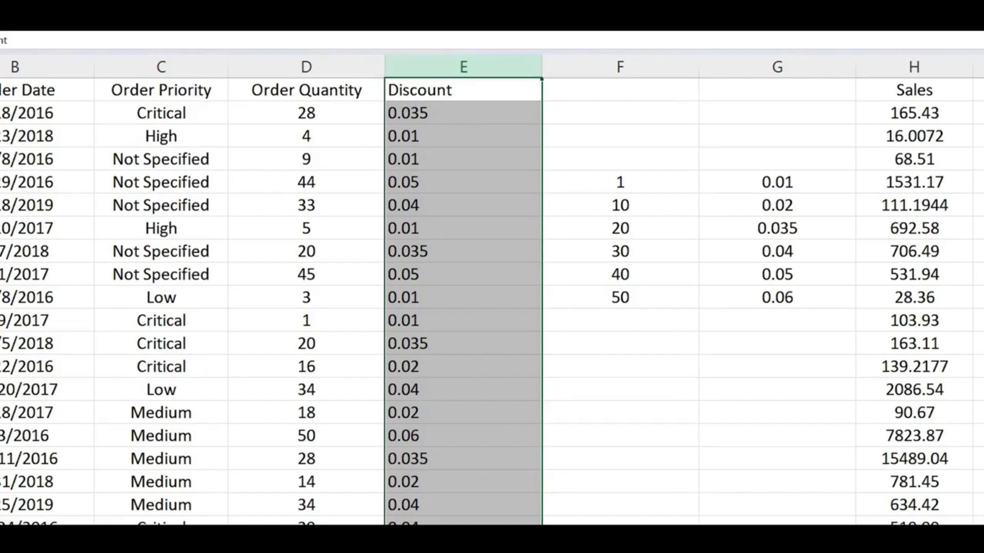
pyautogui.click(1, 32)
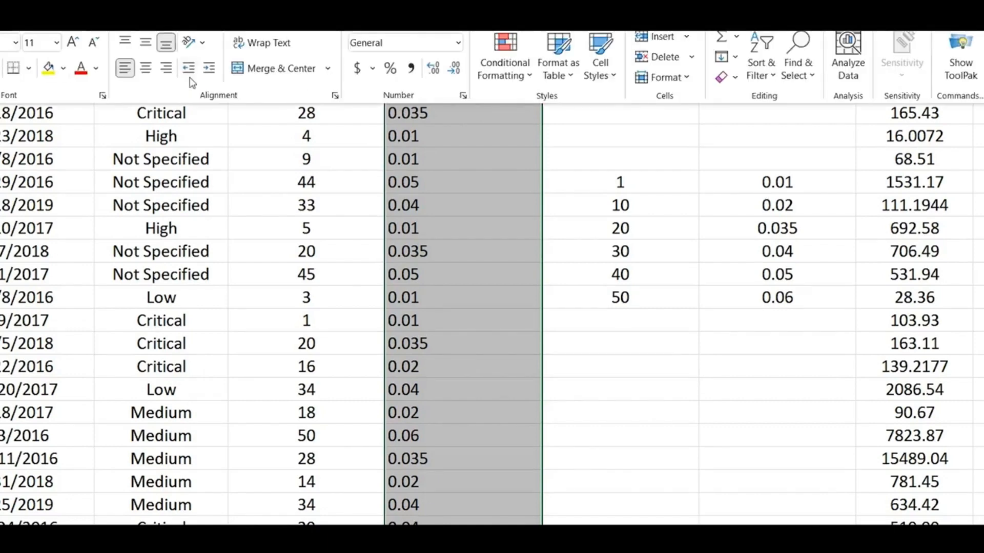
pyautogui.click(150, 69)
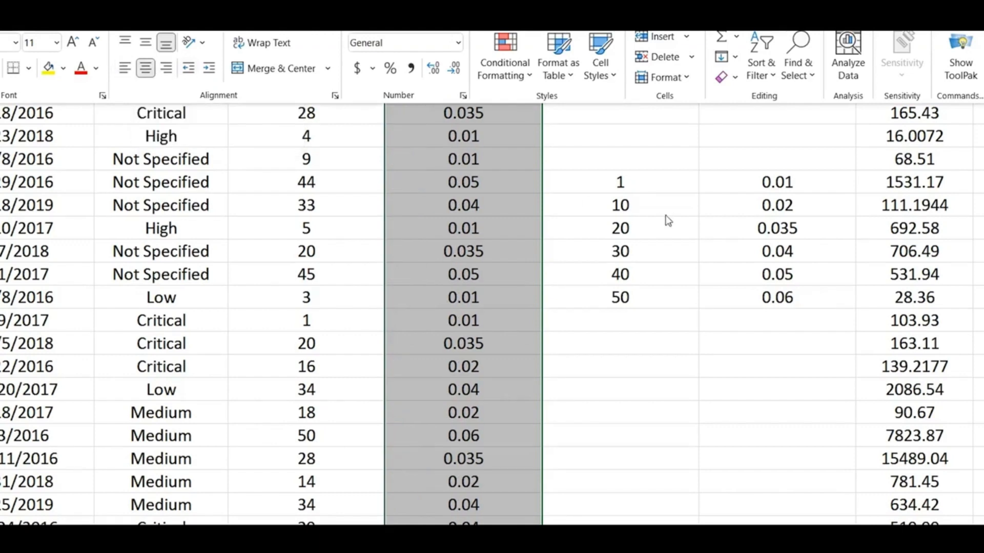
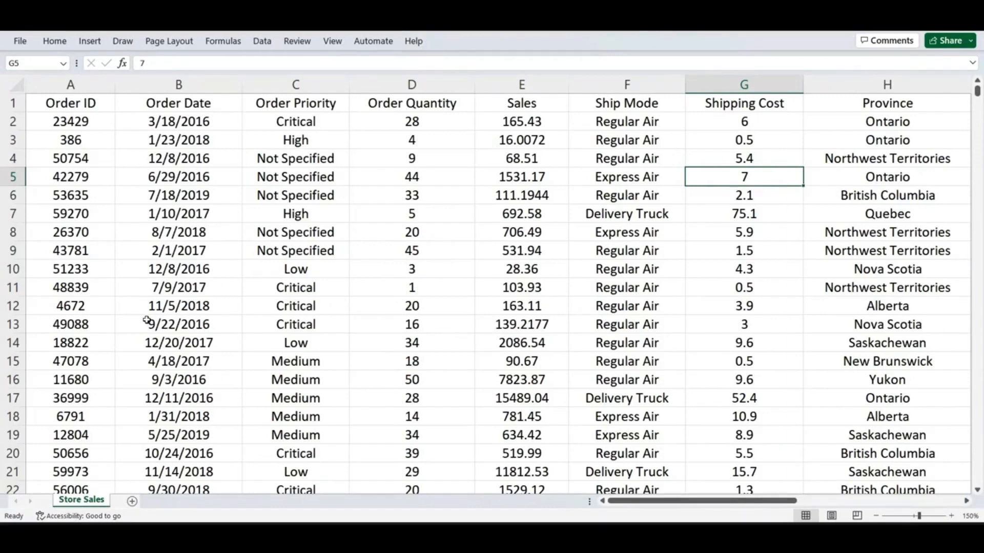
# - Review the different priority levels that occur in the Order Priority column C
pyautogui.click(279, 84)
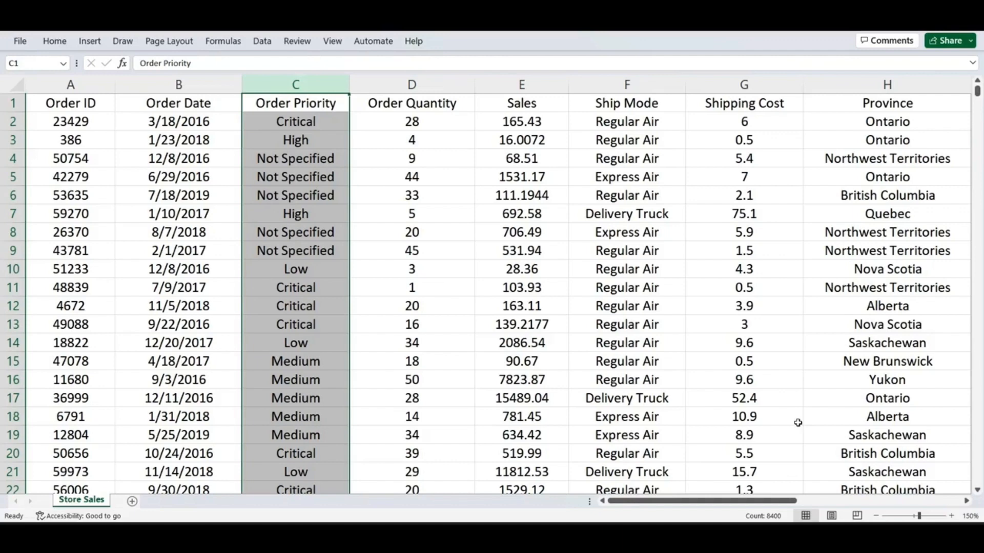
pyautogui.click(323, 120)
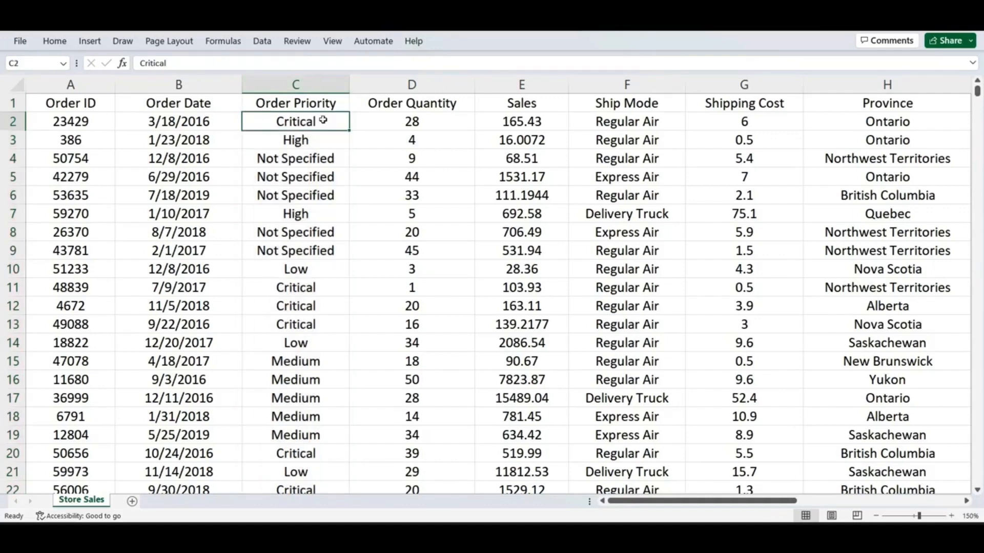
pyautogui.click(310, 143)
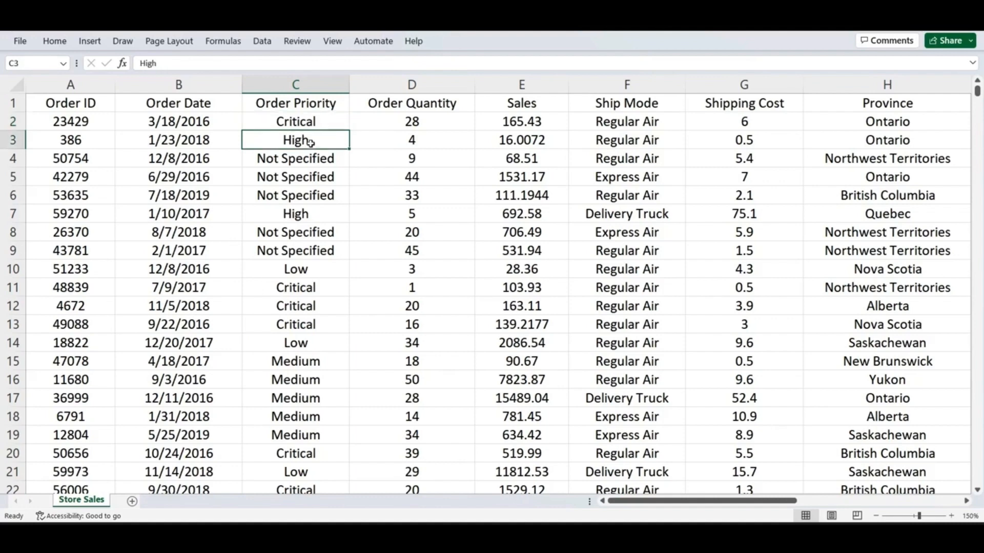
pyautogui.click(327, 160)
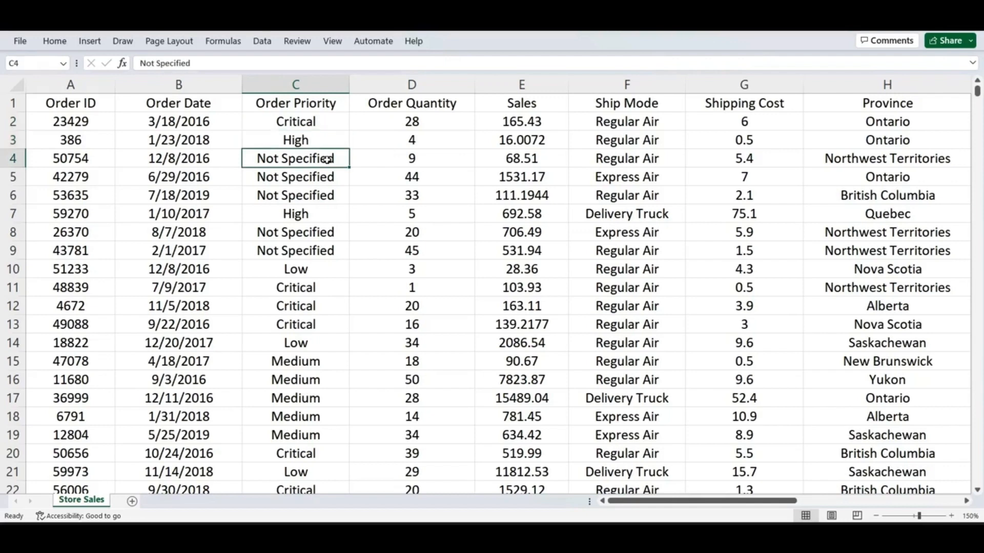
pyautogui.click(308, 269)
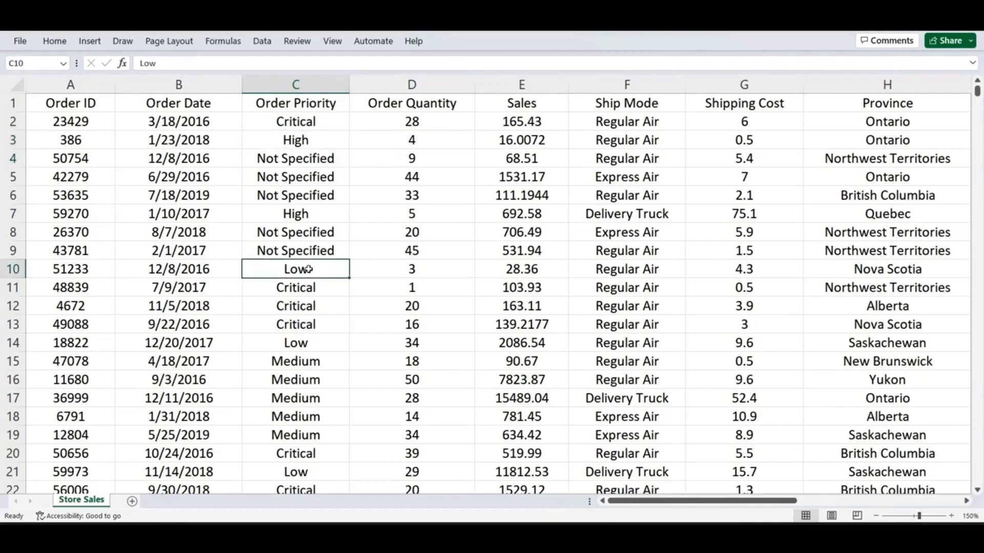
pyautogui.click(312, 360)
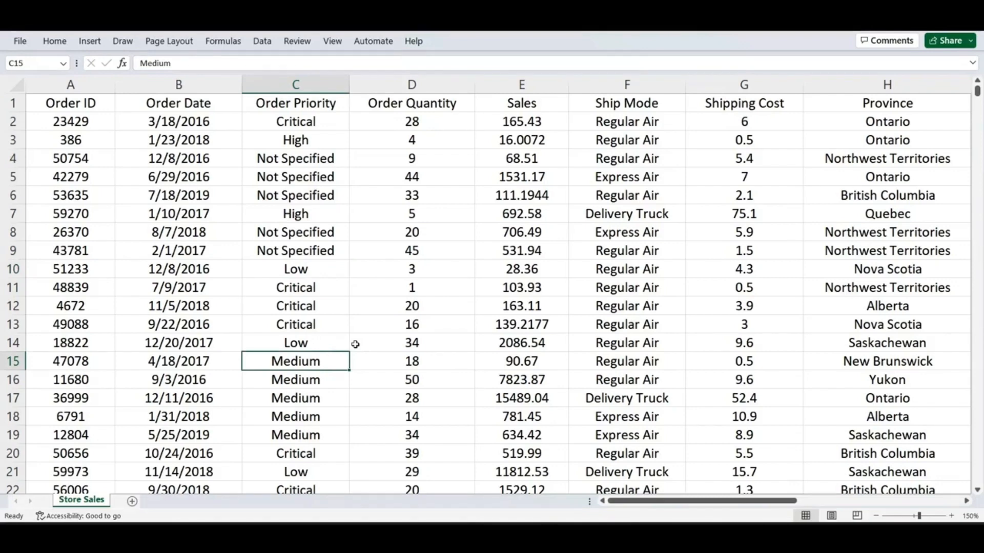
# - Insert a blank column before Order Quantity and widen the new column D slightly
pyautogui.click(405, 83)
pyautogui.rightClick(406, 84)
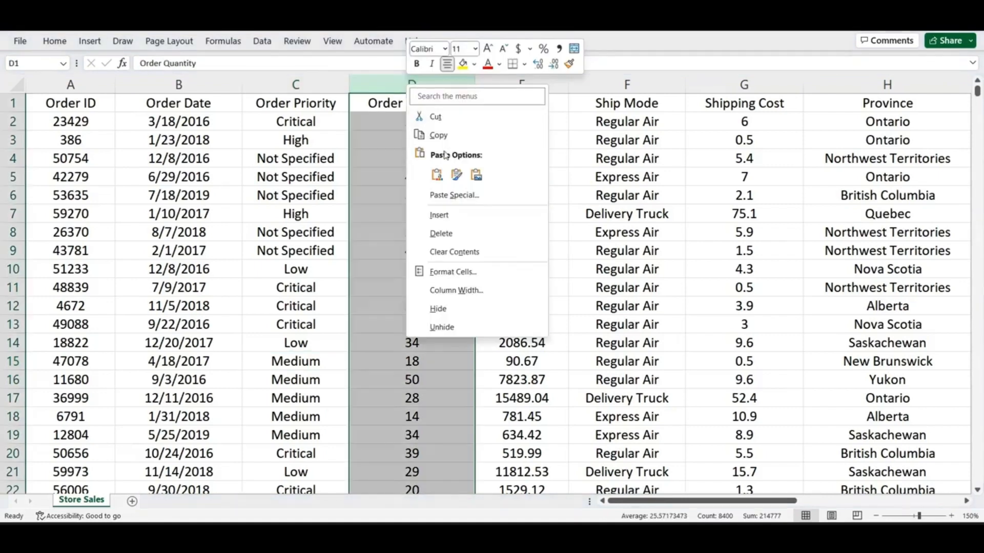
pyautogui.click(454, 215)
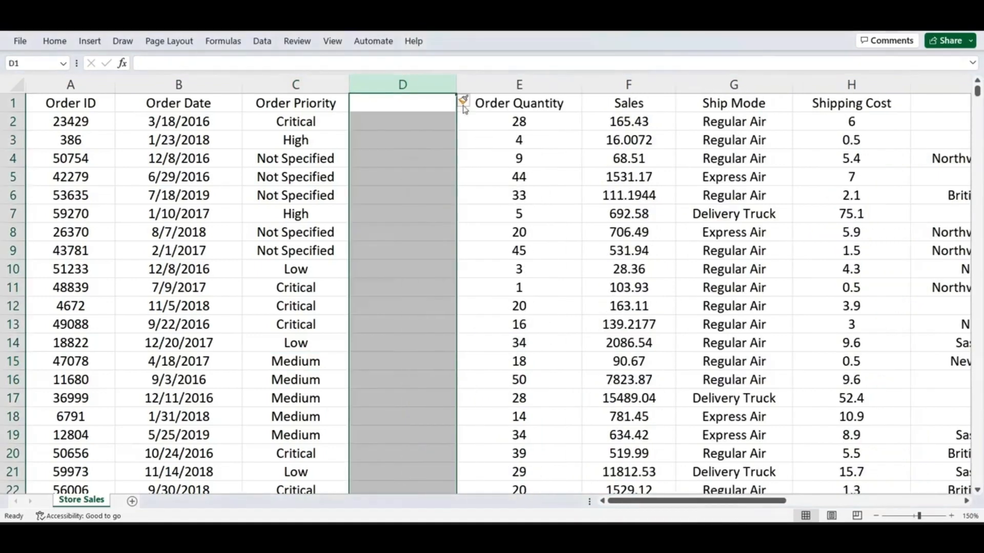
pyautogui.moveTo(457, 81); pyautogui.dragTo(471, 80)
# - Enter the heading Priority Star Rating in D1, beside the Order Priority column
pyautogui.click(424, 105)
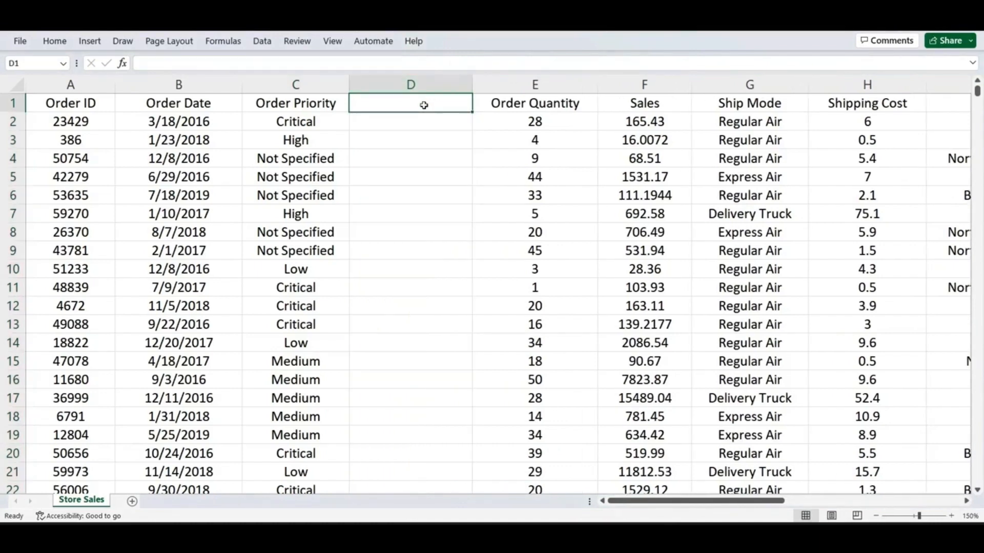
pyautogui.write('Priority')
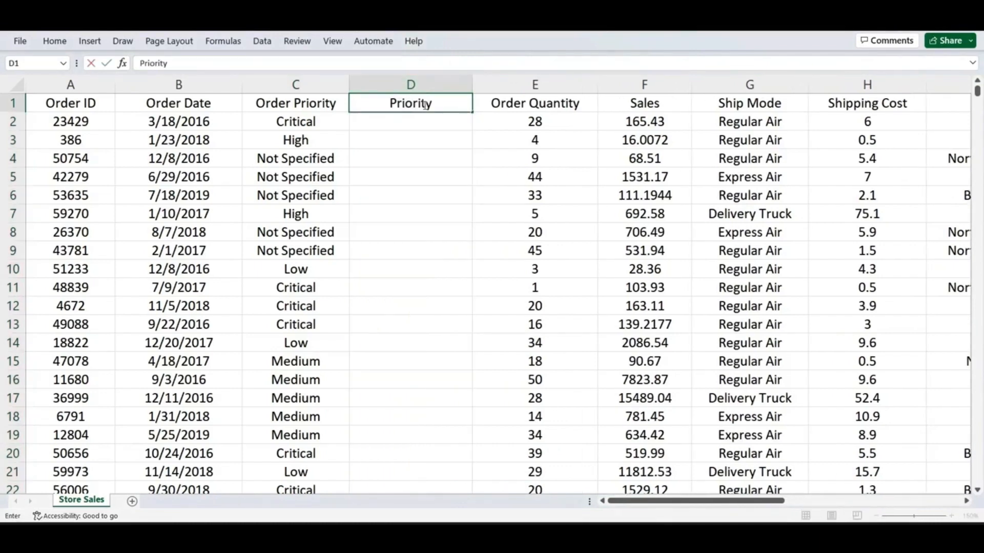
pyautogui.write(' Star')
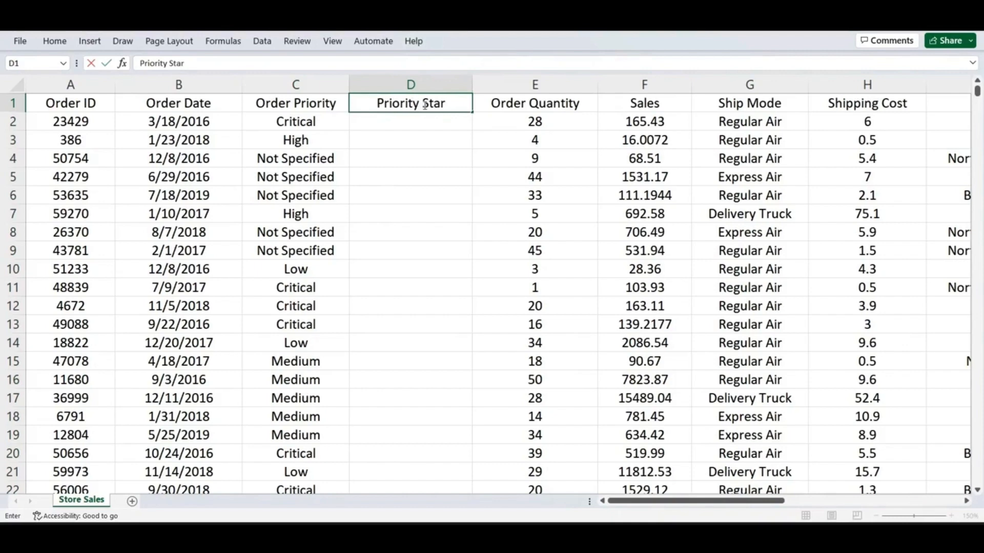
pyautogui.write(' Rating')
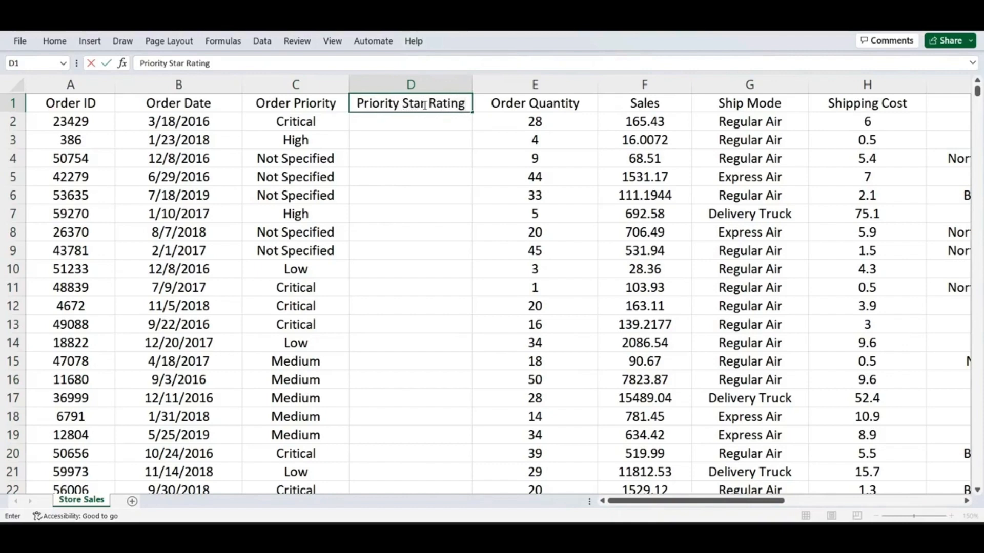
# - Left-align the whole Priority Star Rating column D
pyautogui.click(410, 84)
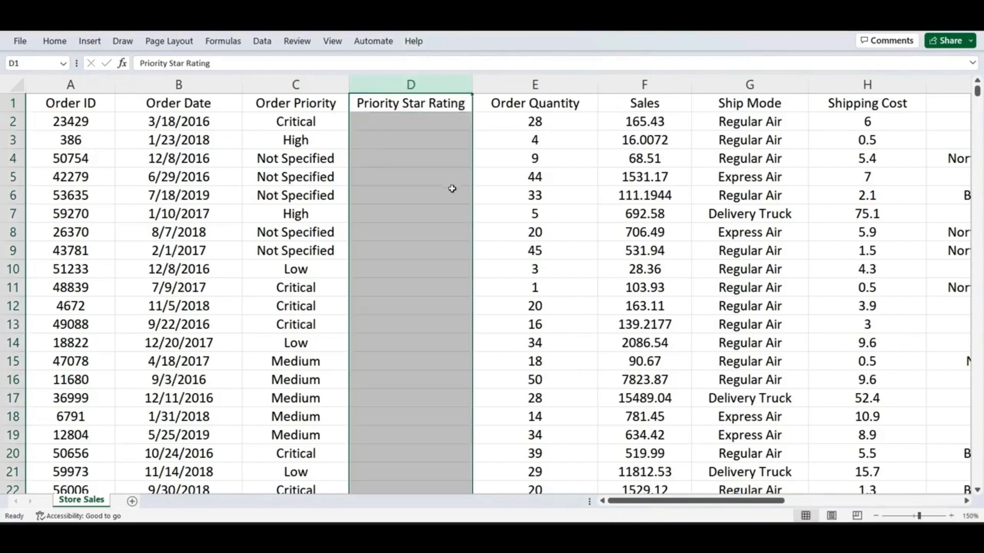
pyautogui.click(54, 42)
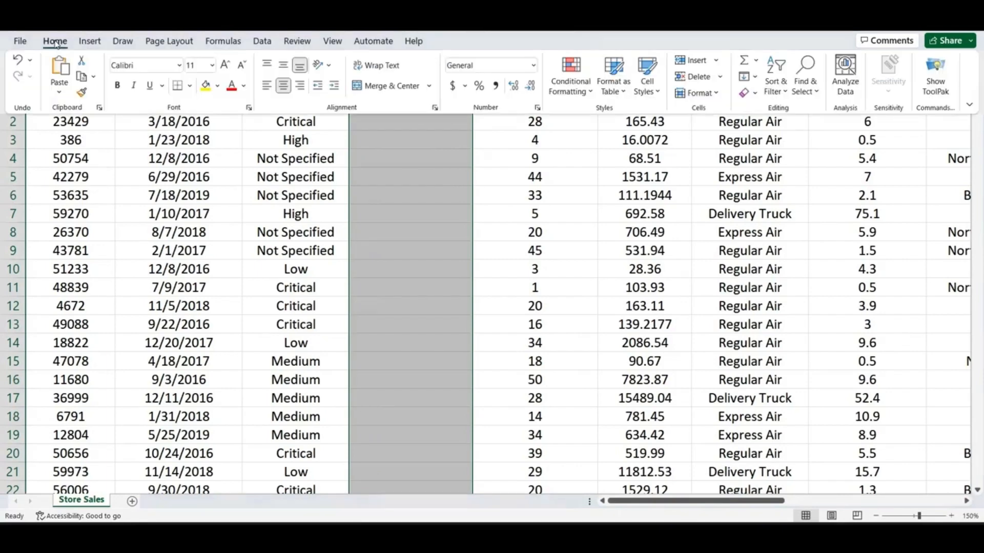
pyautogui.click(267, 86)
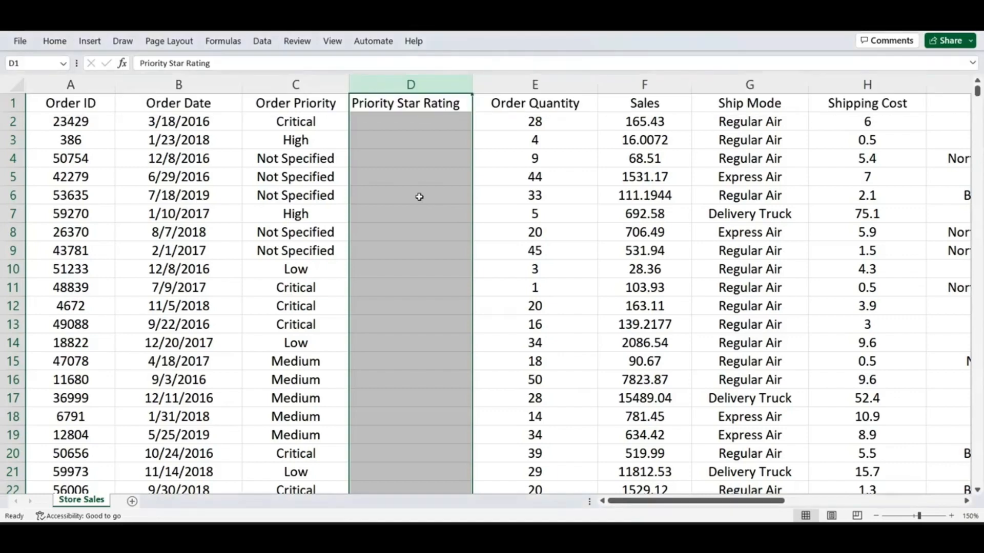
# - Insert five blank columns, E to I, before Order Quantity and make the new columns narrower
pyautogui.click(508, 199)
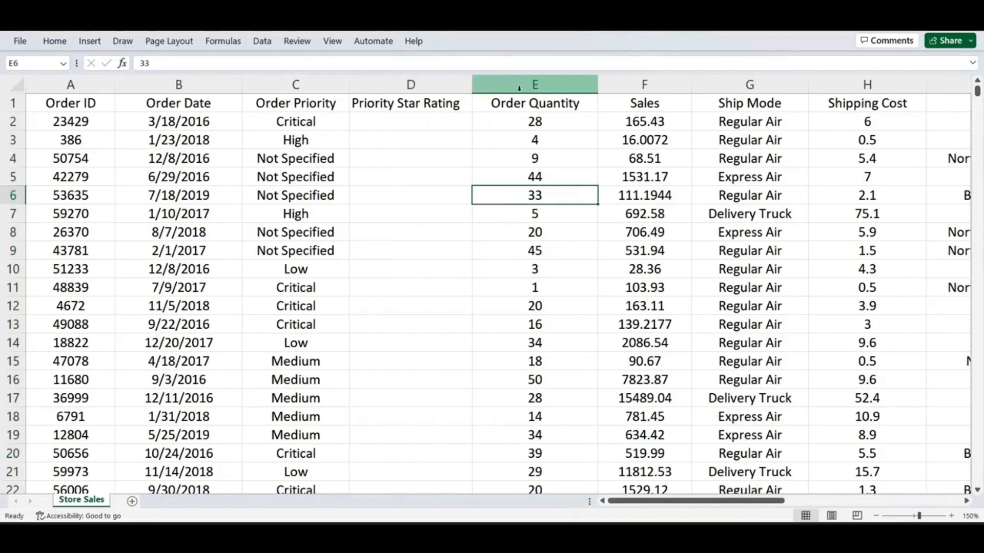
pyautogui.moveTo(519, 88); pyautogui.dragTo(931, 81)
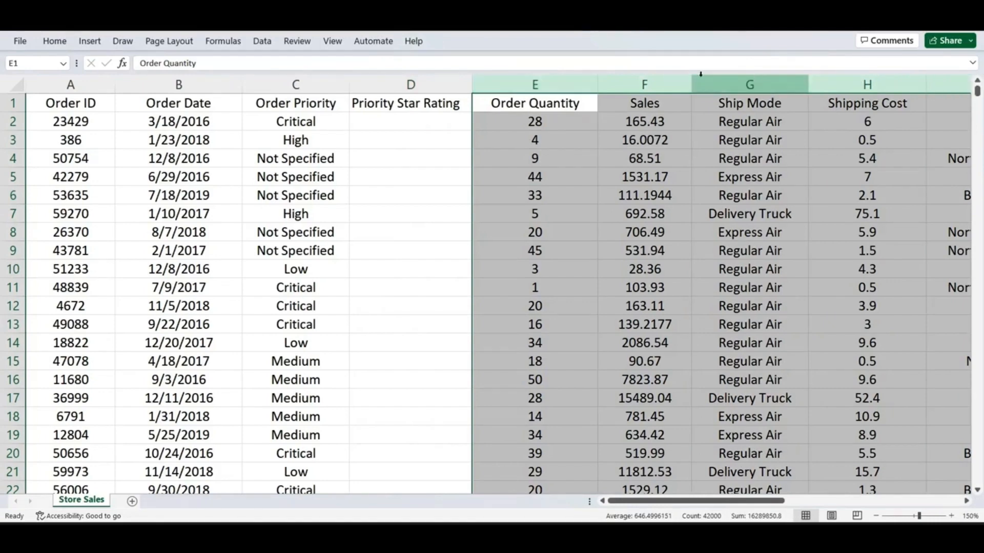
pyautogui.rightClick(659, 84)
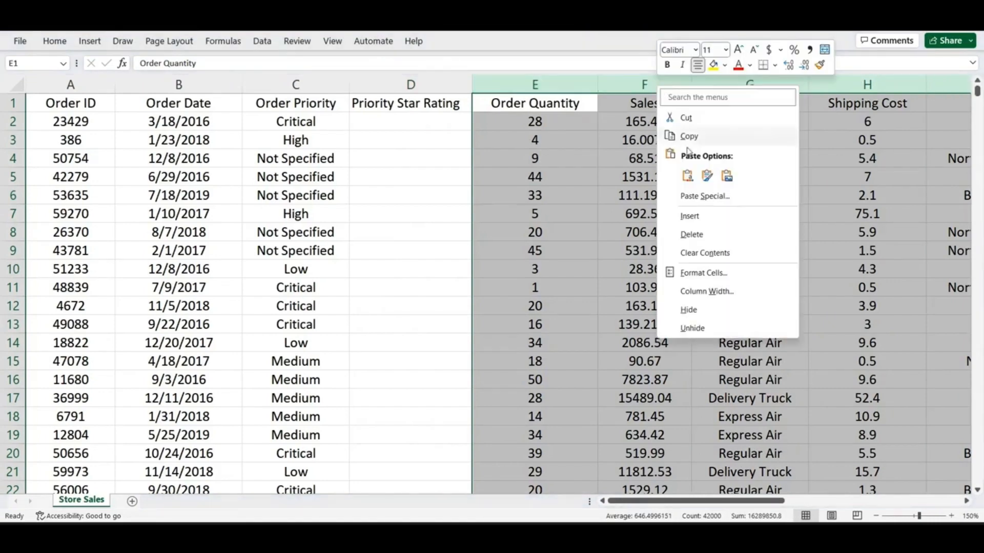
pyautogui.click(696, 218)
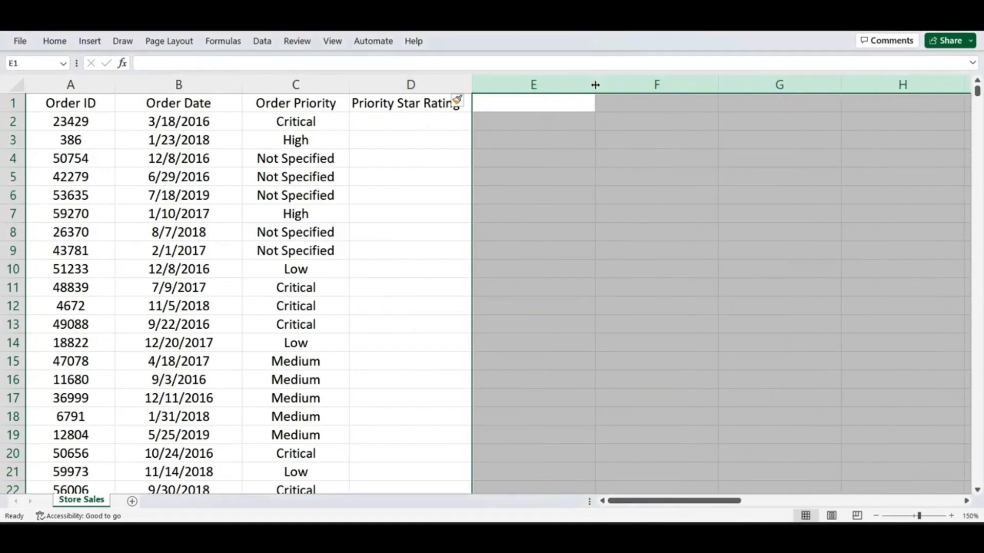
pyautogui.moveTo(597, 85); pyautogui.dragTo(565, 90)
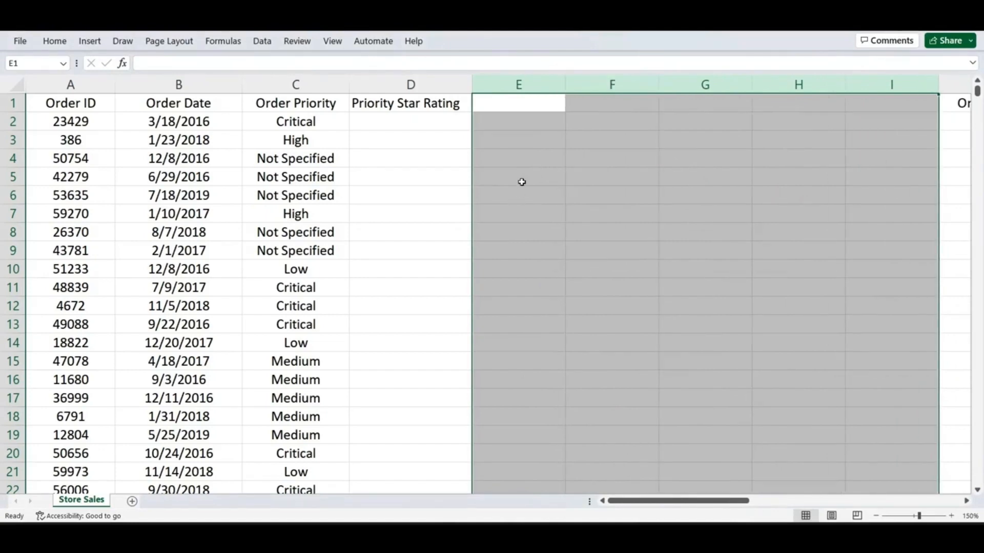
# - Enter the priority levels Low, Medium, High, Critical and Not Specified across cells E5 to I5
pyautogui.click(522, 181)
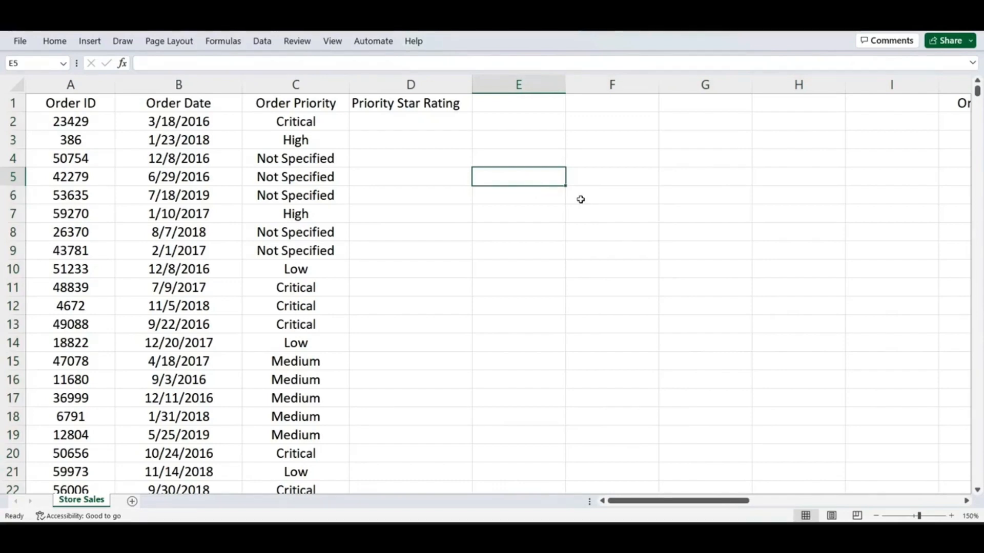
pyautogui.write('LOw')
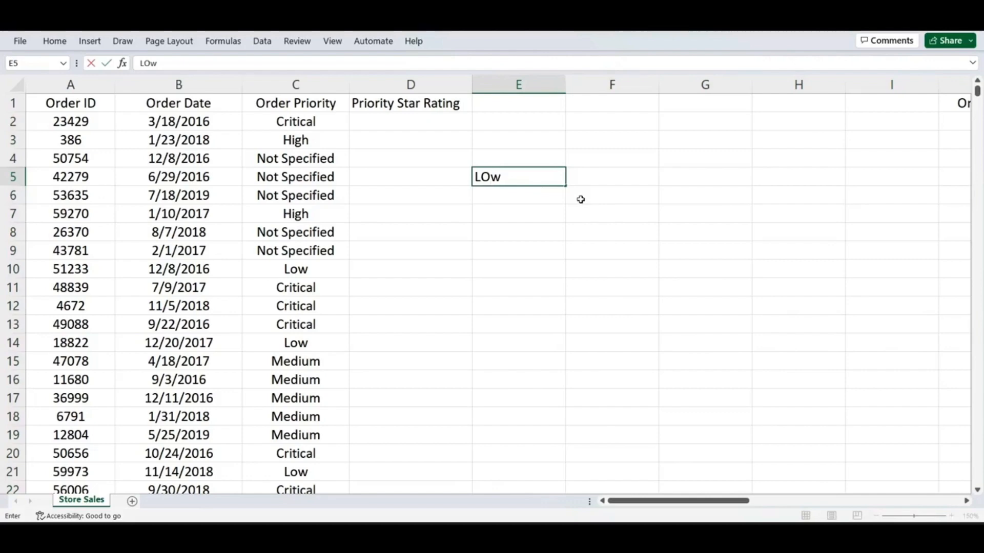
pyautogui.press('Tab')
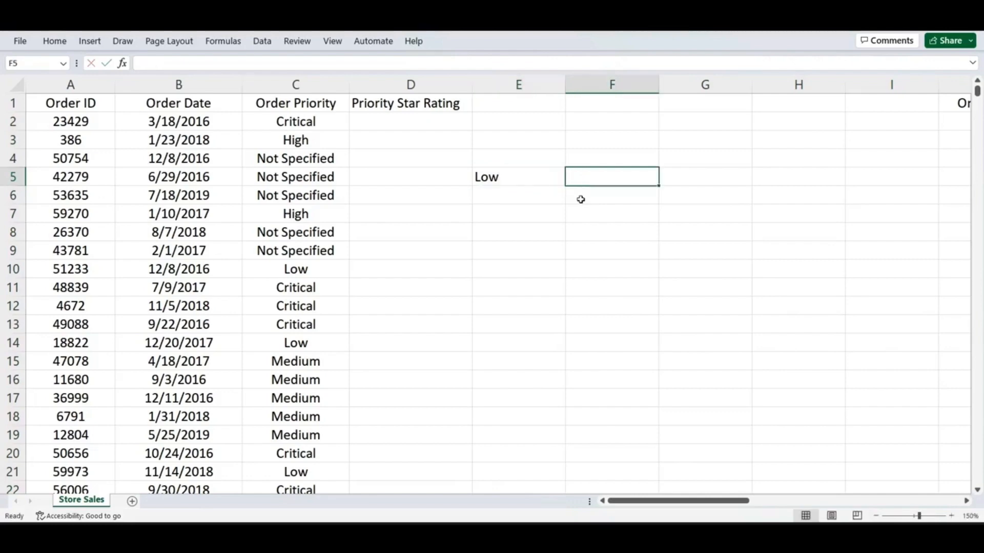
pyautogui.write('Medium')
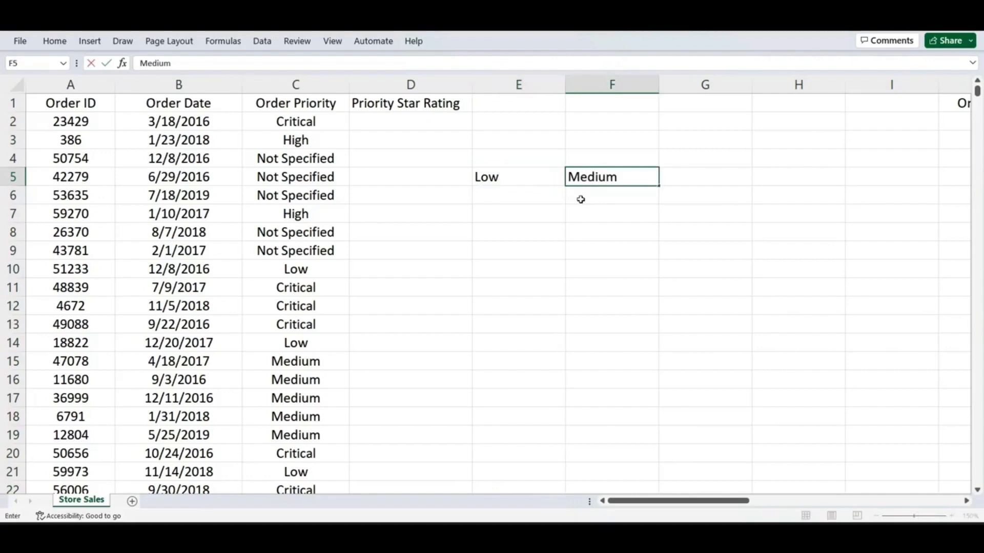
pyautogui.press('Tab')
pyautogui.write('High')
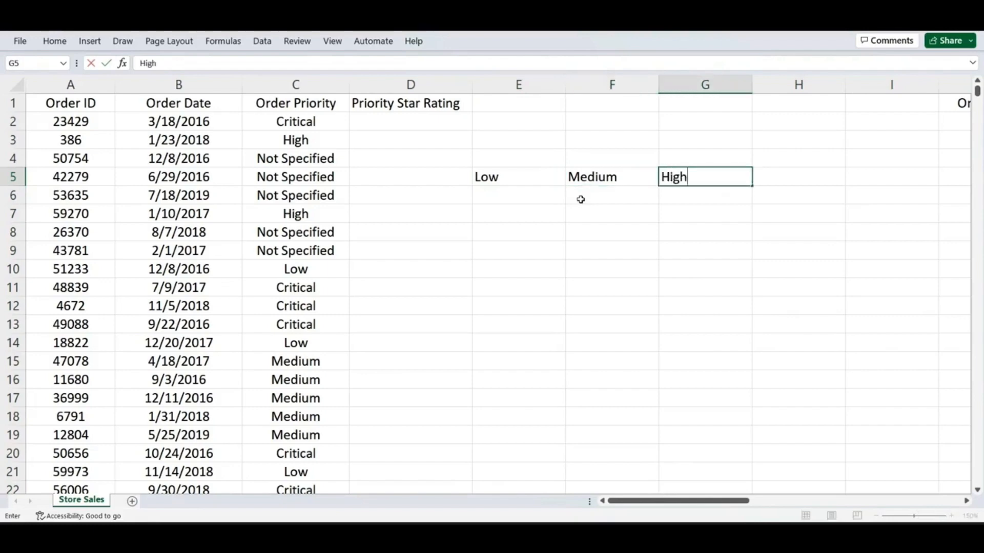
pyautogui.press('Tab')
pyautogui.write('C')
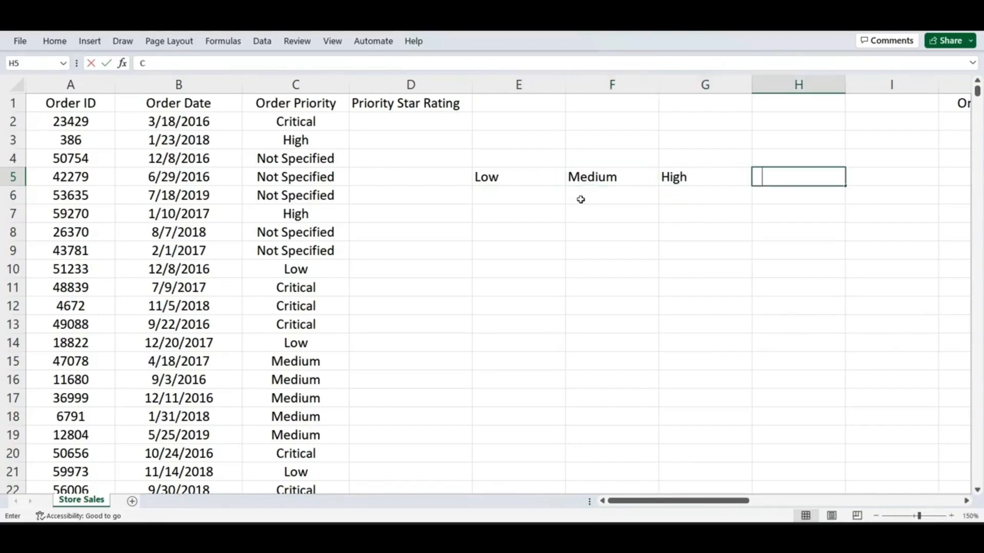
pyautogui.write('ritical')
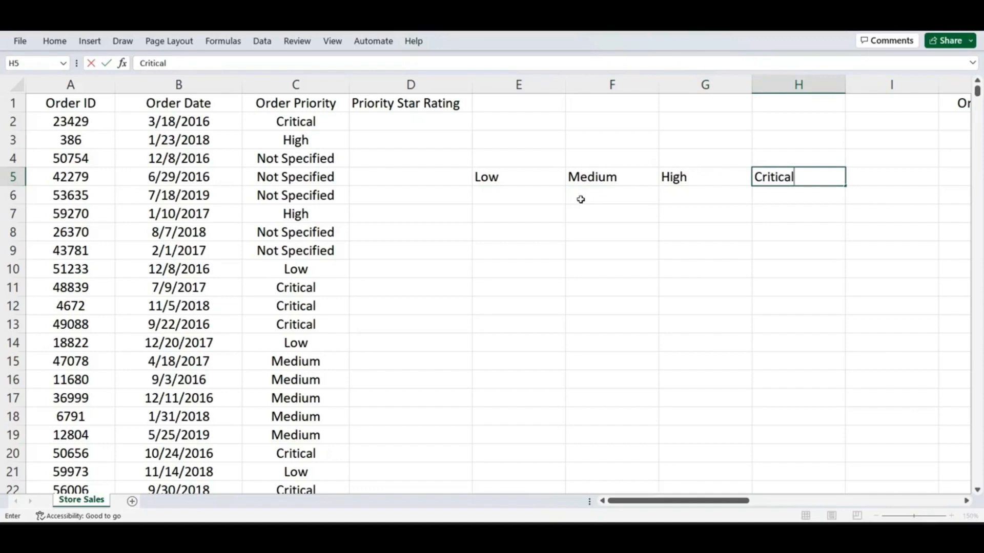
pyautogui.press('Tab')
pyautogui.write('Not')
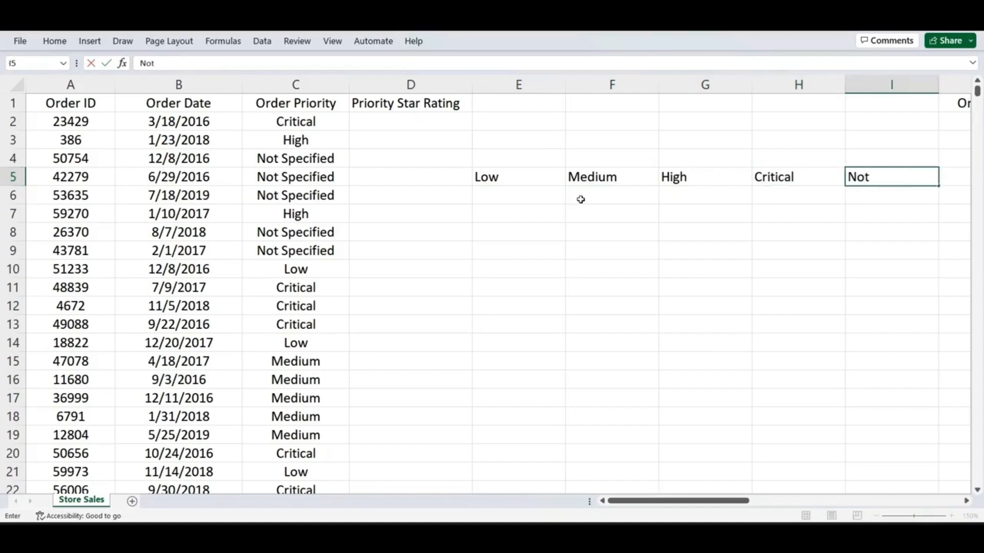
pyautogui.write(' SPecified')
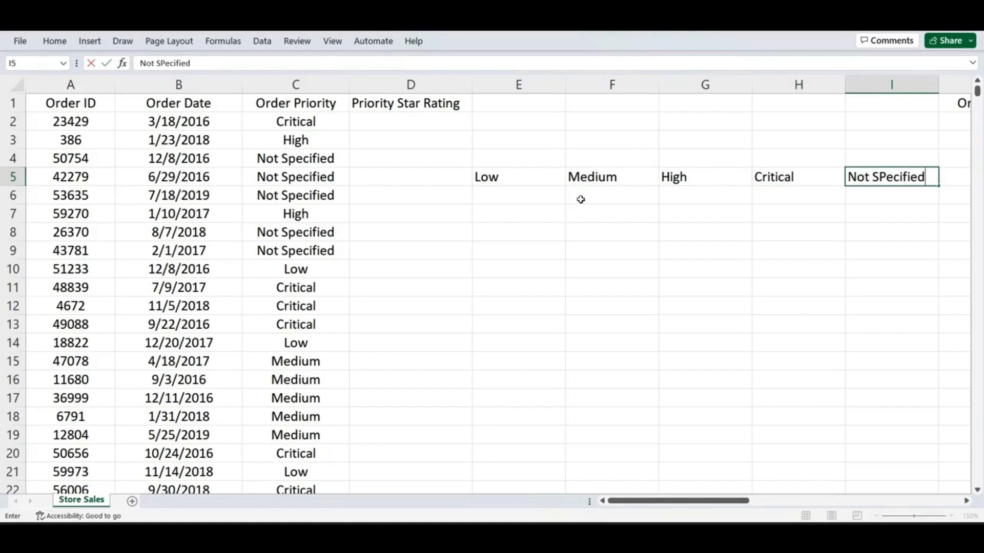
pyautogui.press('Return')
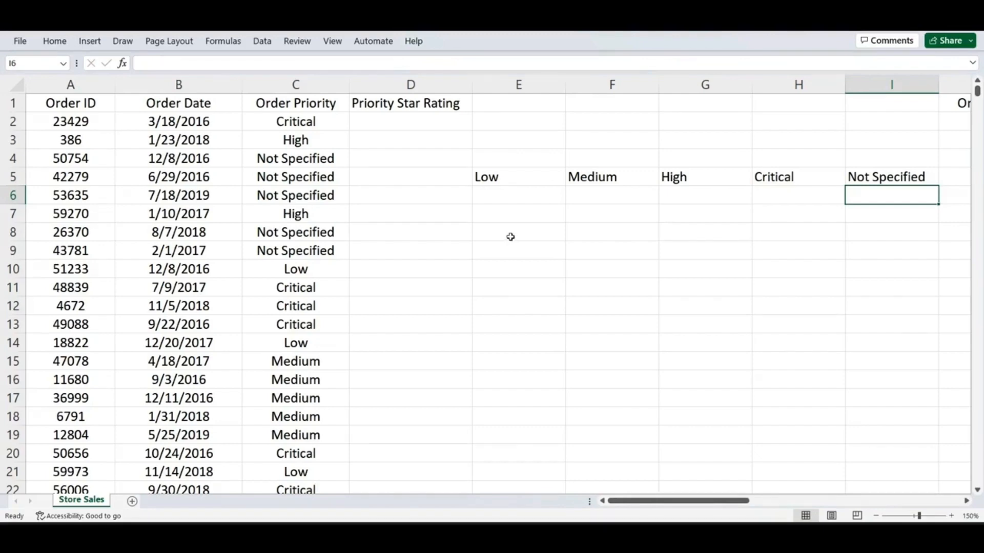
# - Fill row 6 under the priority levels with *** for Critical, ** for High, and * for Low, Medium and Not Specified
pyautogui.click(506, 201)
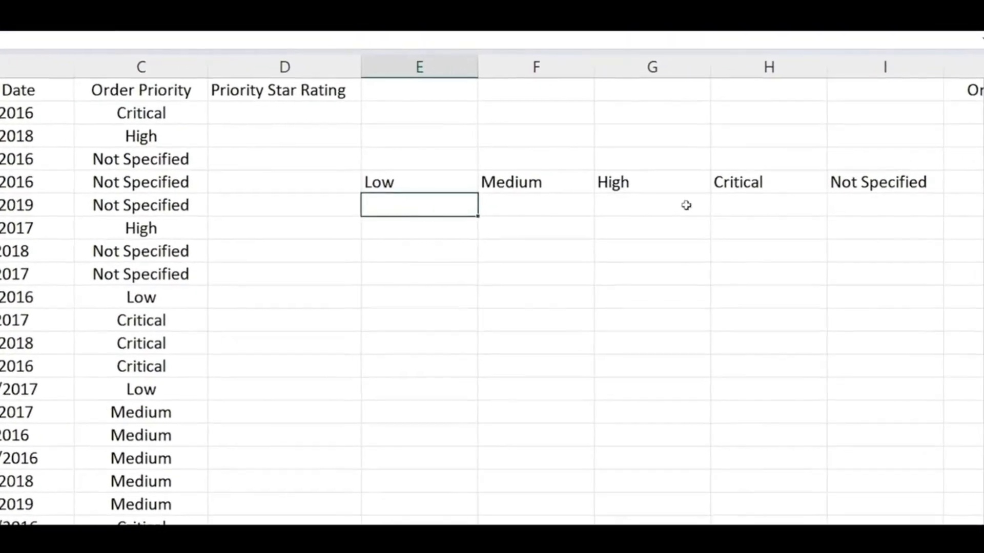
pyautogui.click(759, 199)
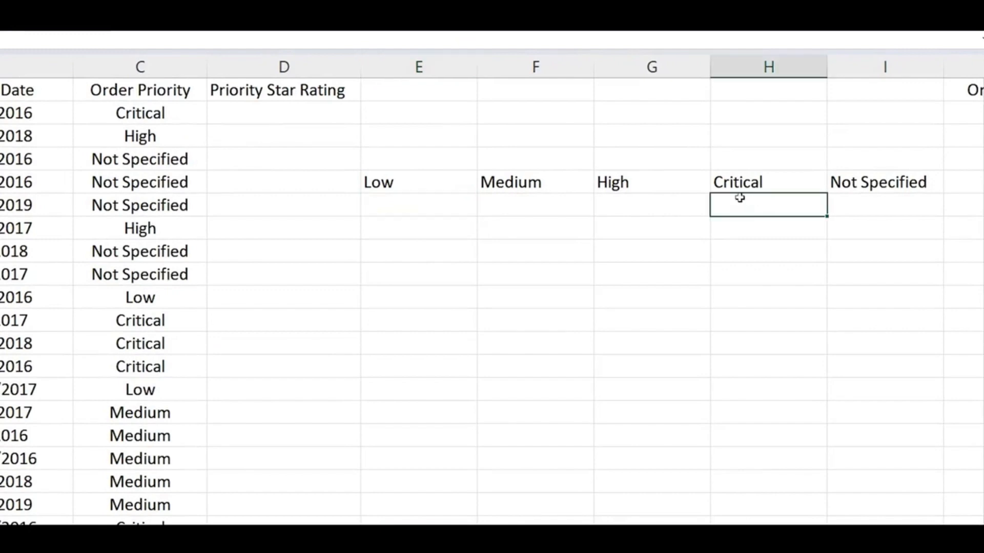
pyautogui.write('***')
pyautogui.click(646, 201)
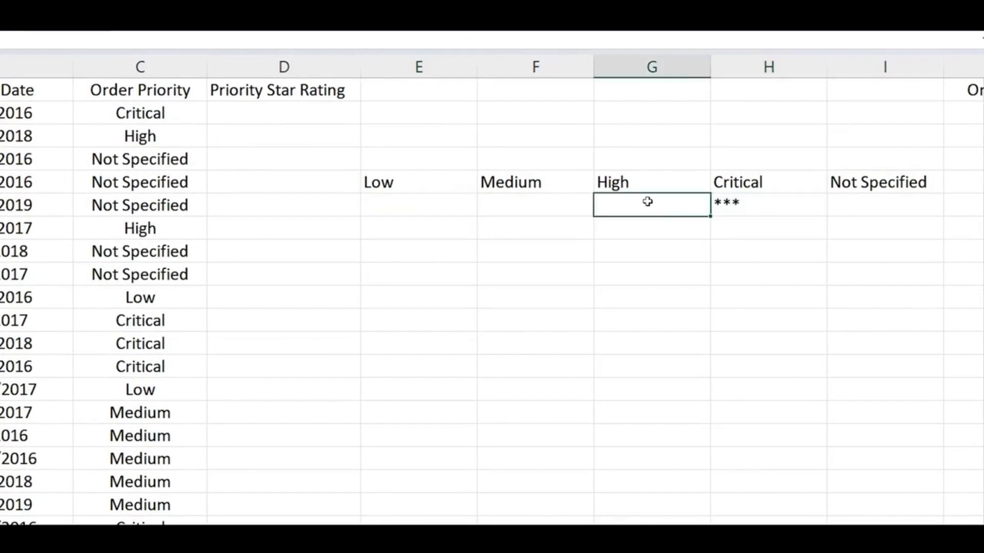
pyautogui.write('**')
pyautogui.click(441, 203)
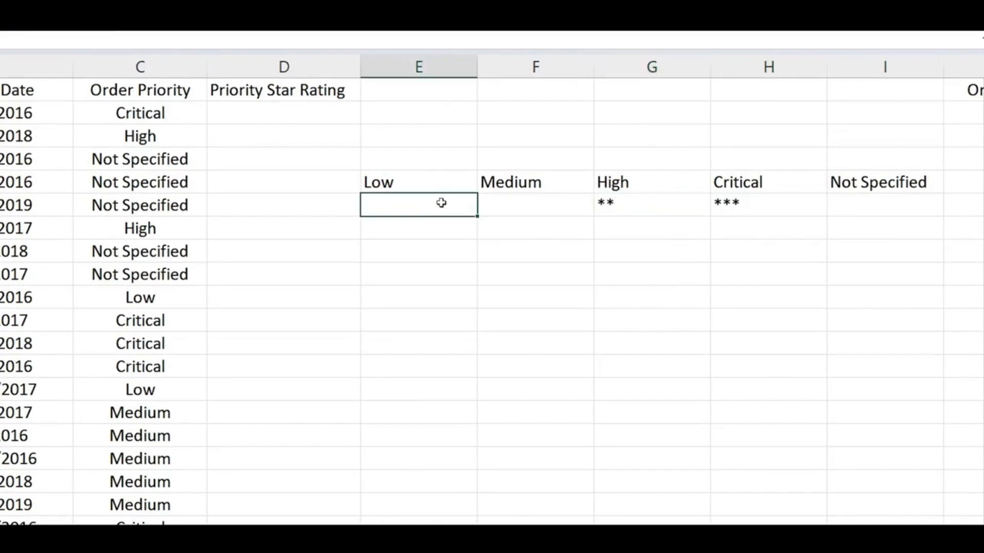
pyautogui.write('*')
pyautogui.click(515, 204)
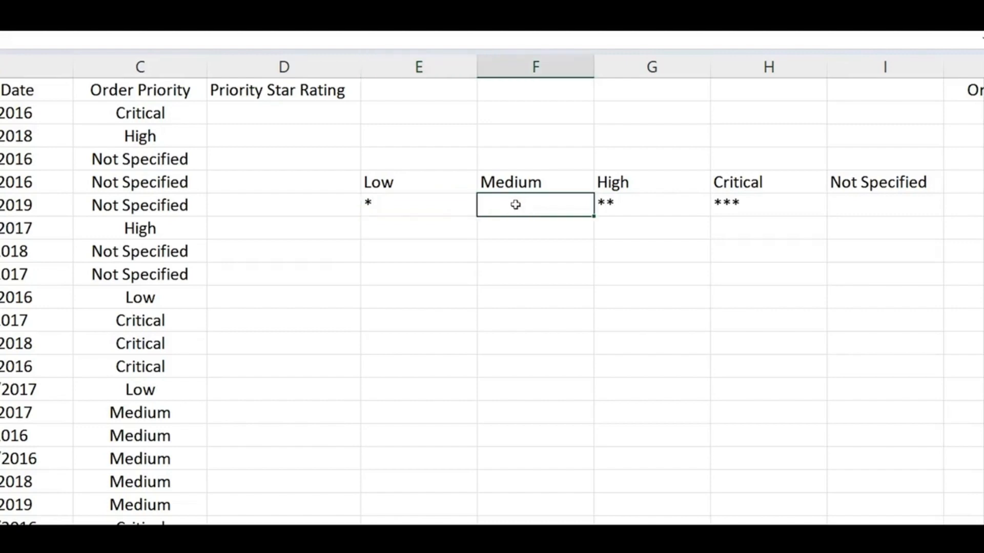
pyautogui.write('*')
pyautogui.click(896, 200)
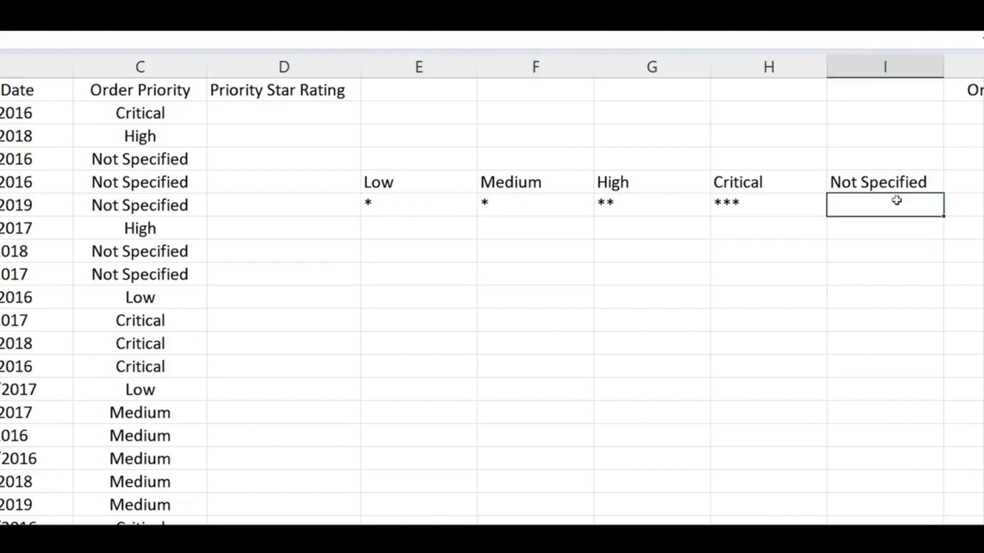
pyautogui.write('*')
pyautogui.click(639, 224)
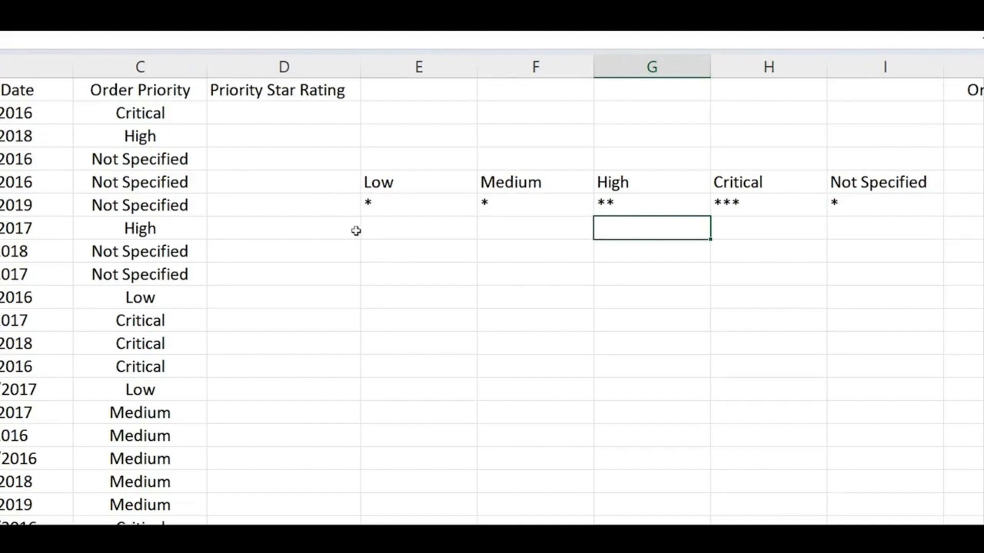
# - Enter the formula =HLOOKUP(C2,$E$5:$I$6,2,FALSE) in D2 to look up the first order's star rating
pyautogui.click(287, 114)
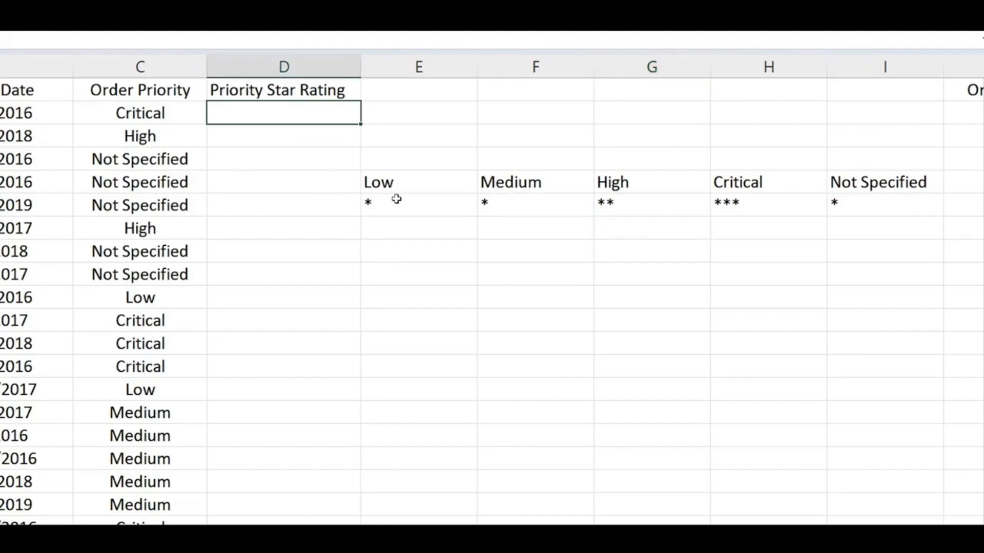
pyautogui.write('=H')
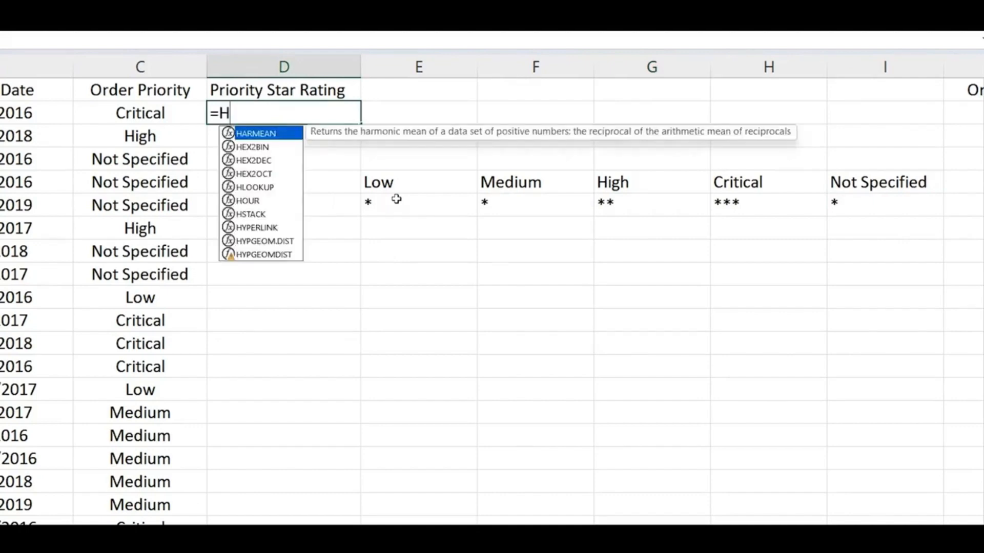
pyautogui.write('LOOKUP')
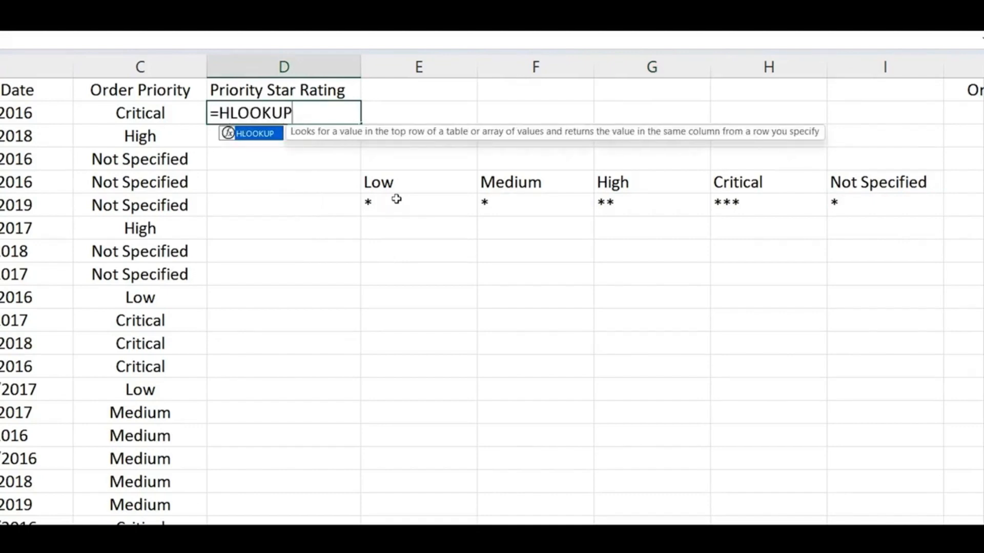
pyautogui.write('(')
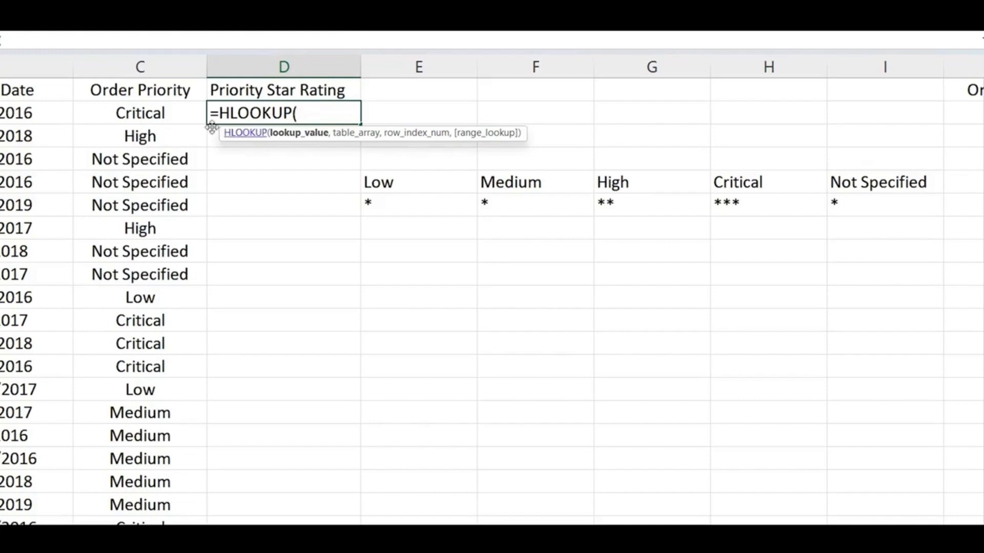
pyautogui.click(182, 111)
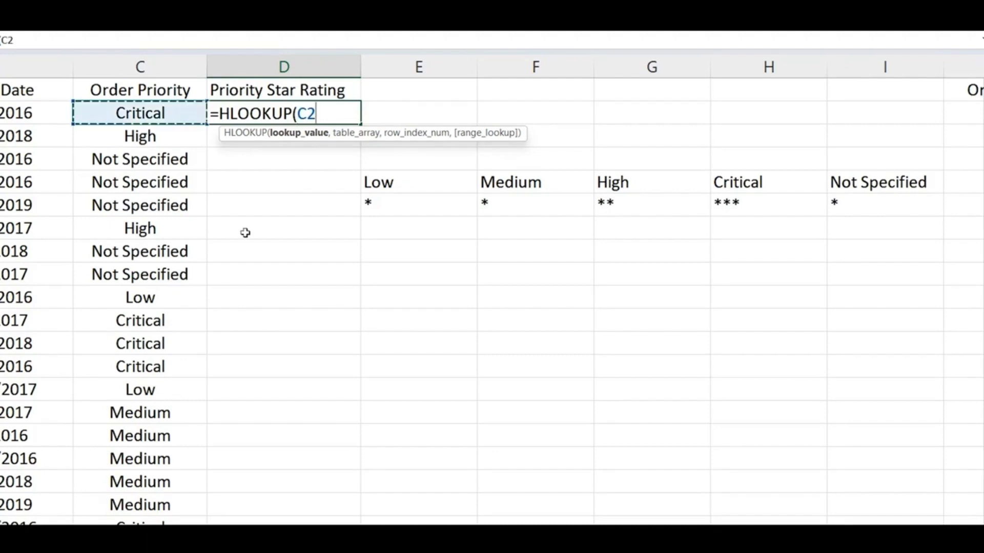
pyautogui.write(',')
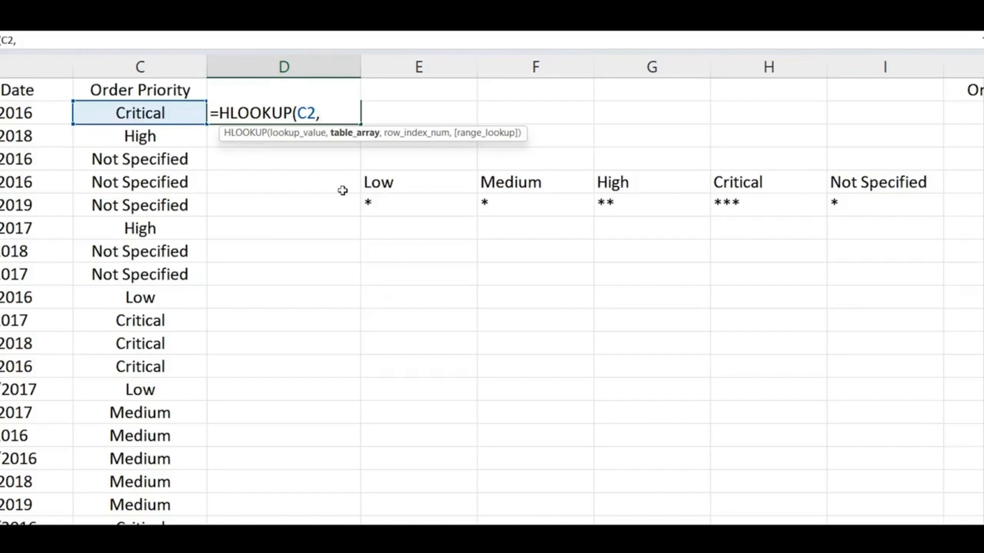
pyautogui.moveTo(378, 176); pyautogui.dragTo(859, 204)
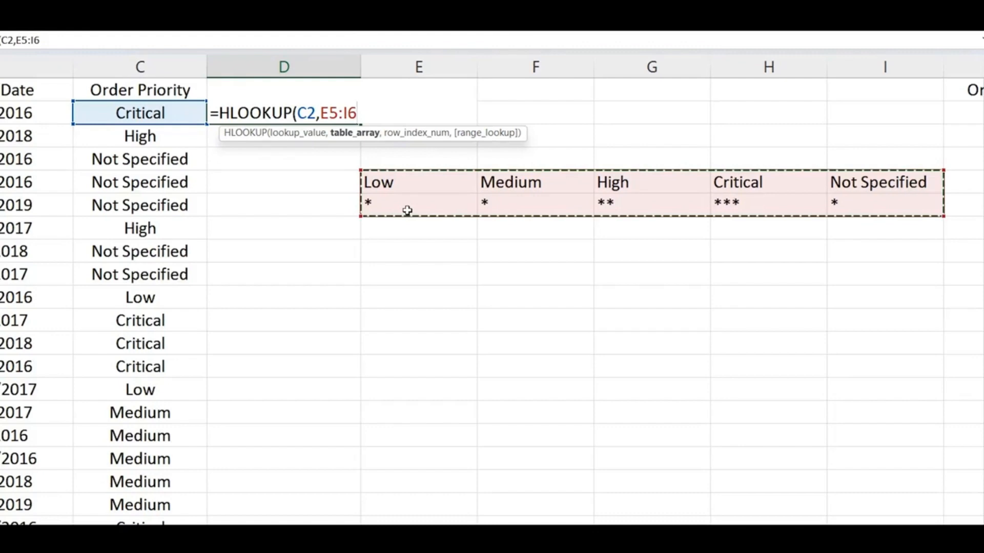
pyautogui.press('F4')
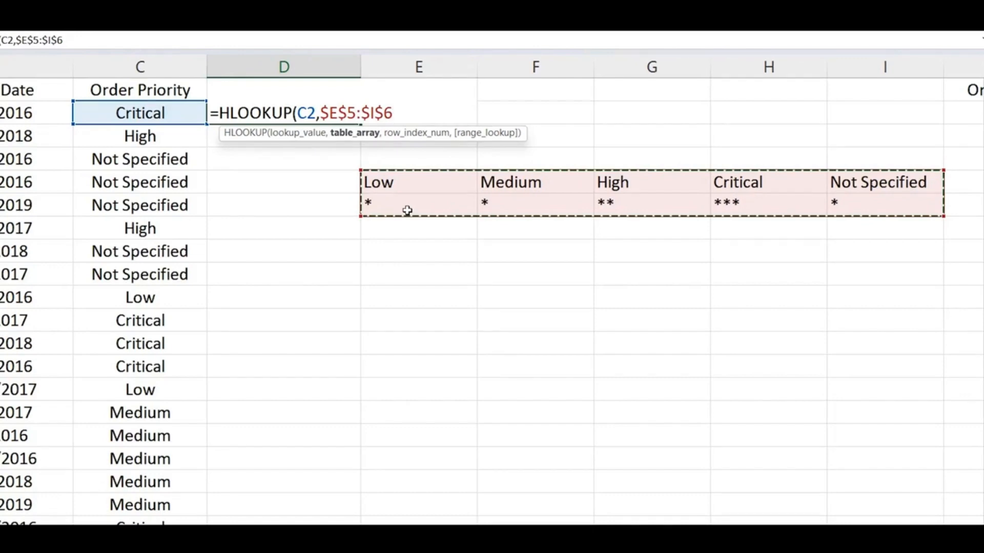
pyautogui.write(',')
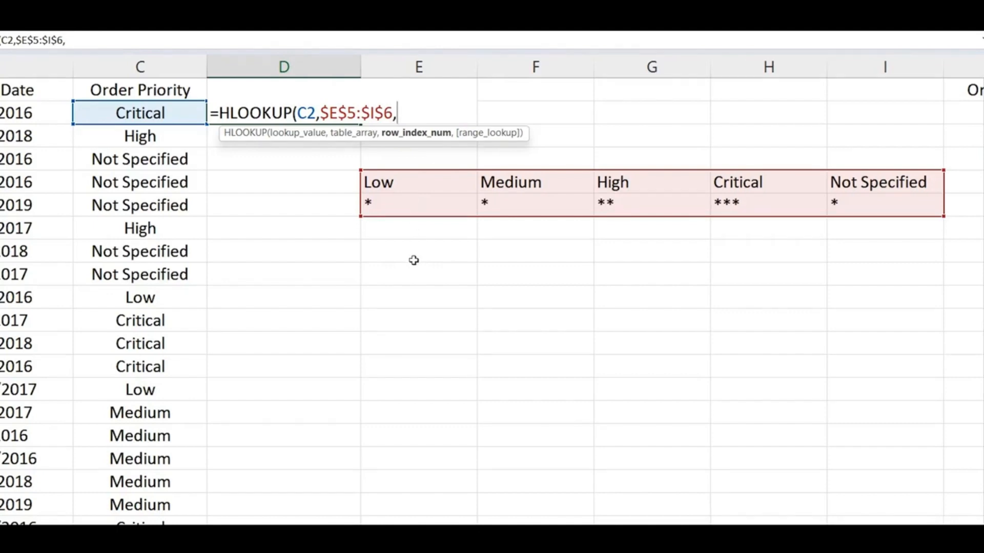
pyautogui.write('2')
pyautogui.write(',')
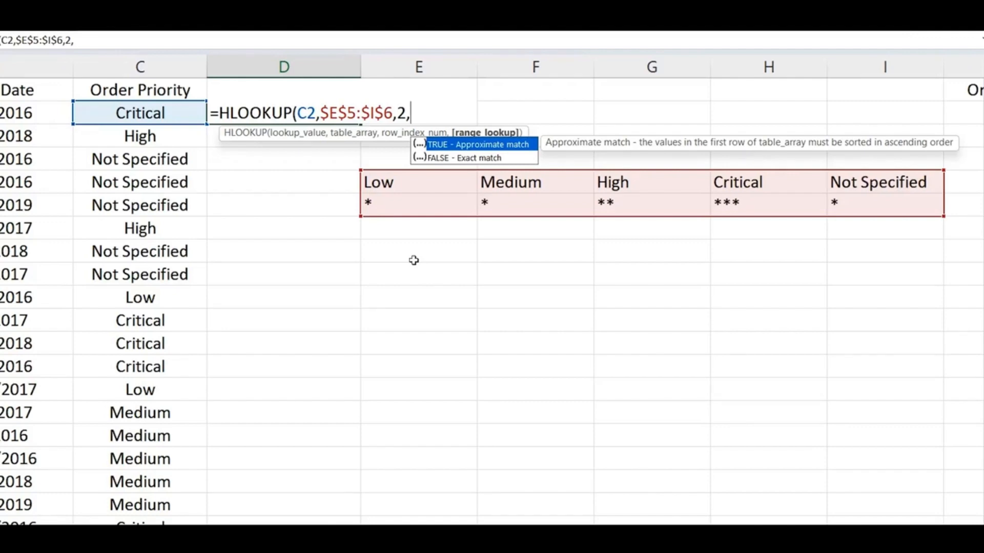
pyautogui.write('FALSE')
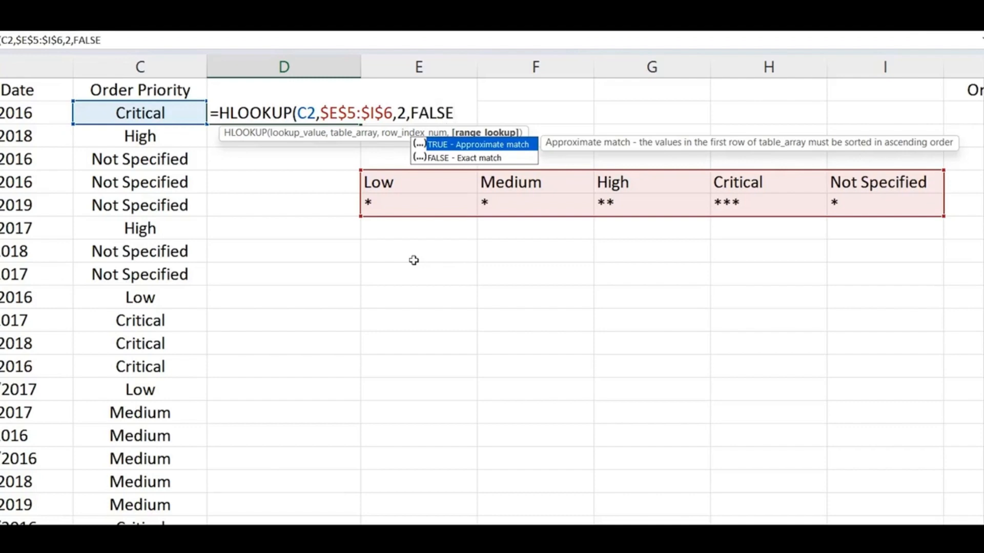
pyautogui.write(')')
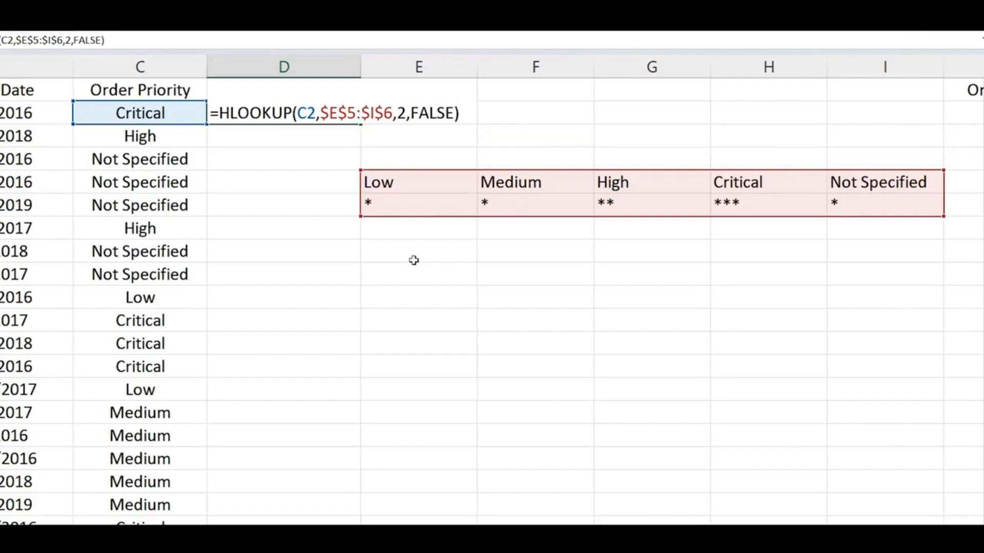
pyautogui.press('Return')
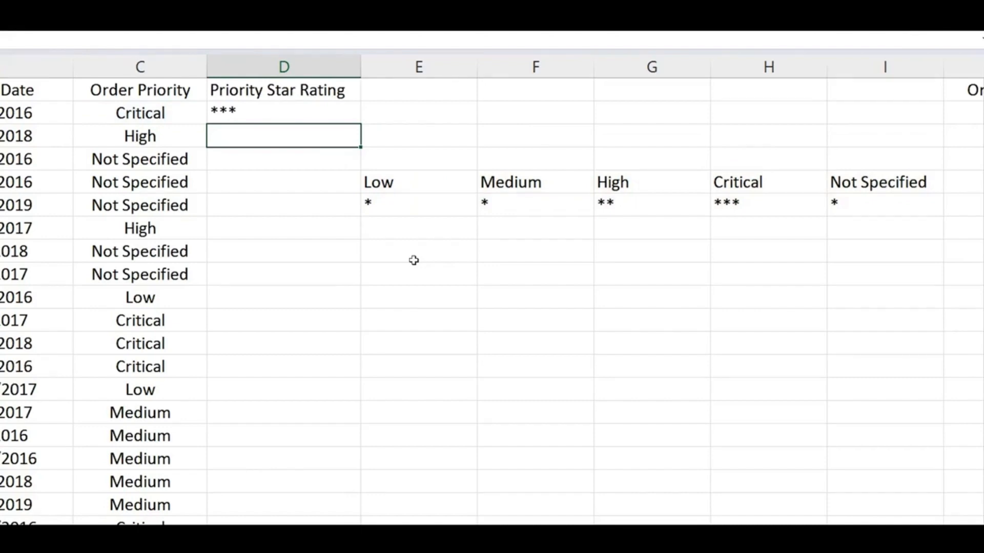
# - Copy the HLOOKUP formula from D2 down the Priority Star Rating column for all orders
pyautogui.click(336, 117)
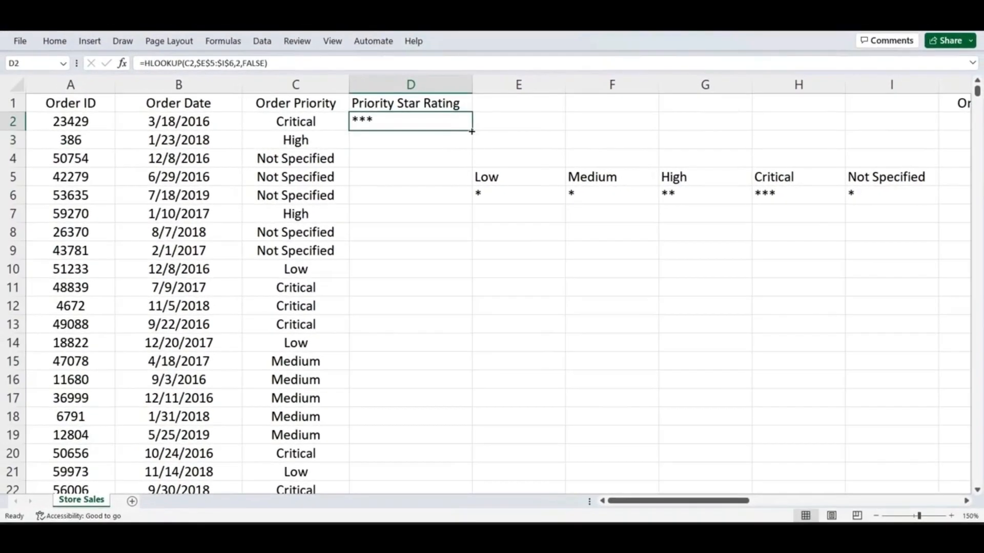
pyautogui.moveTo(471, 131); pyautogui.dragTo(472, 148)
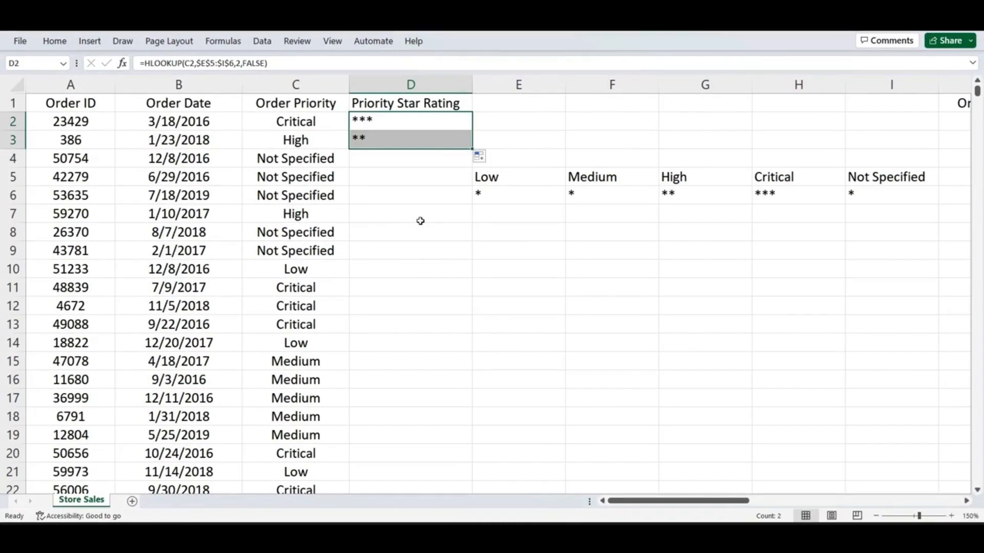
pyautogui.click(433, 135)
pyautogui.moveTo(471, 149); pyautogui.dragTo(476, 165)
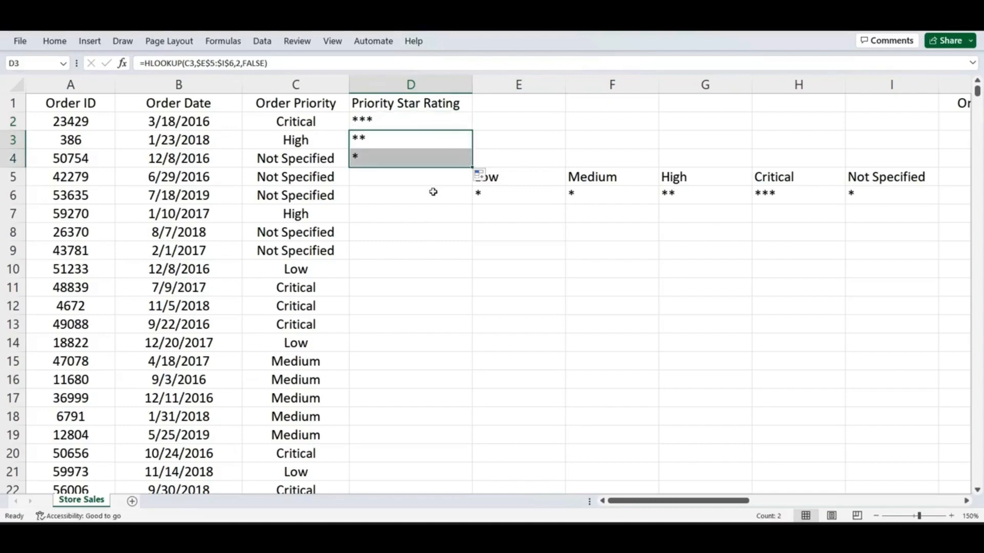
pyautogui.click(428, 155)
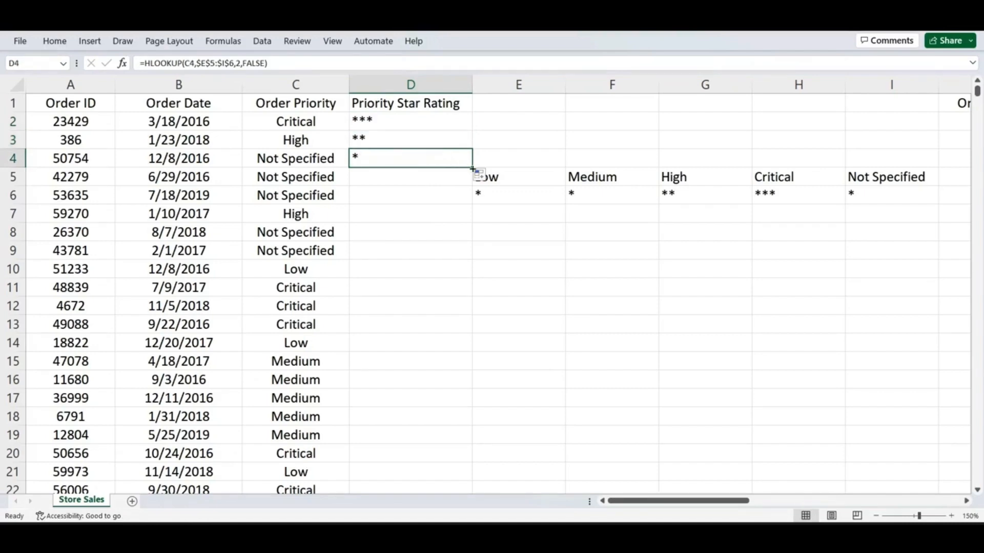
pyautogui.doubleClick(472, 168)
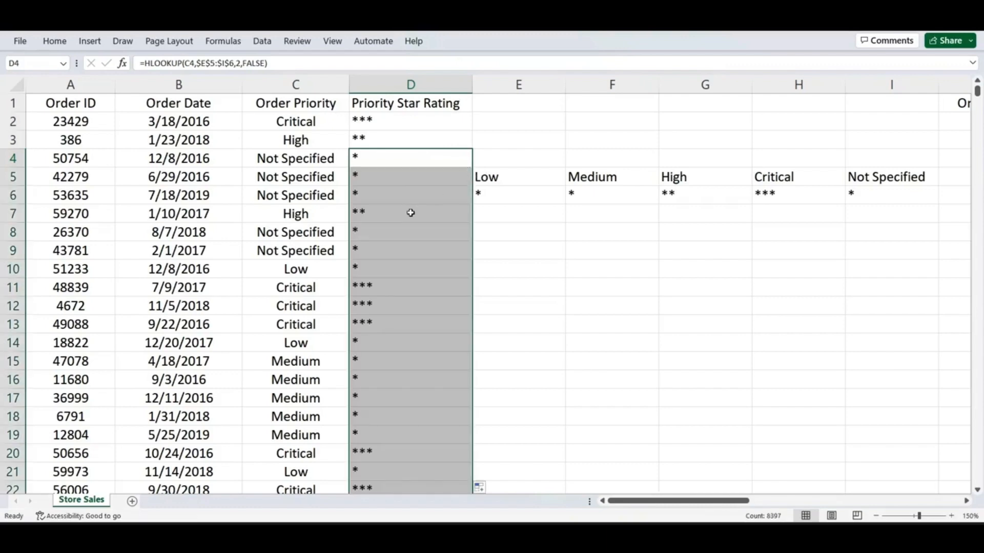
pyautogui.click(416, 84)
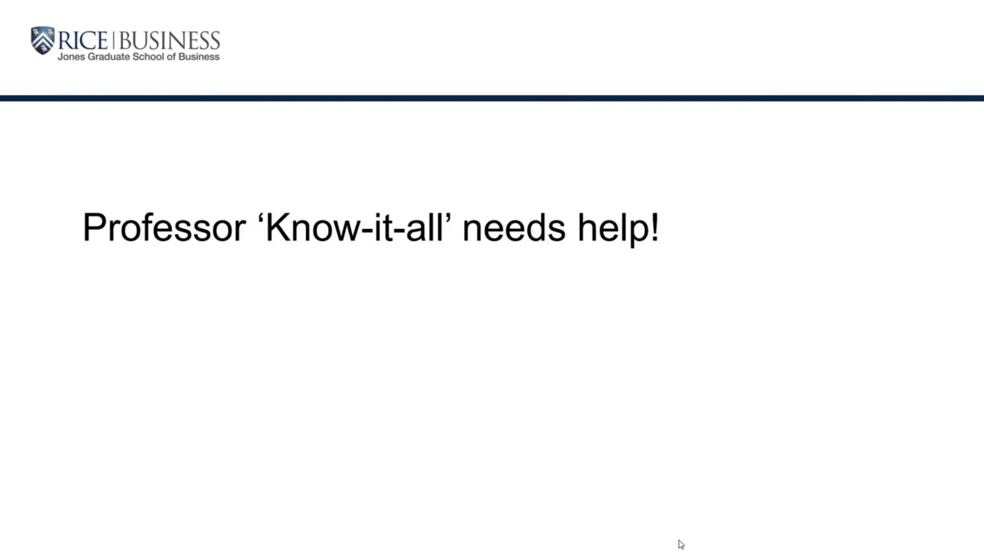
pyautogui.click(680, 545)
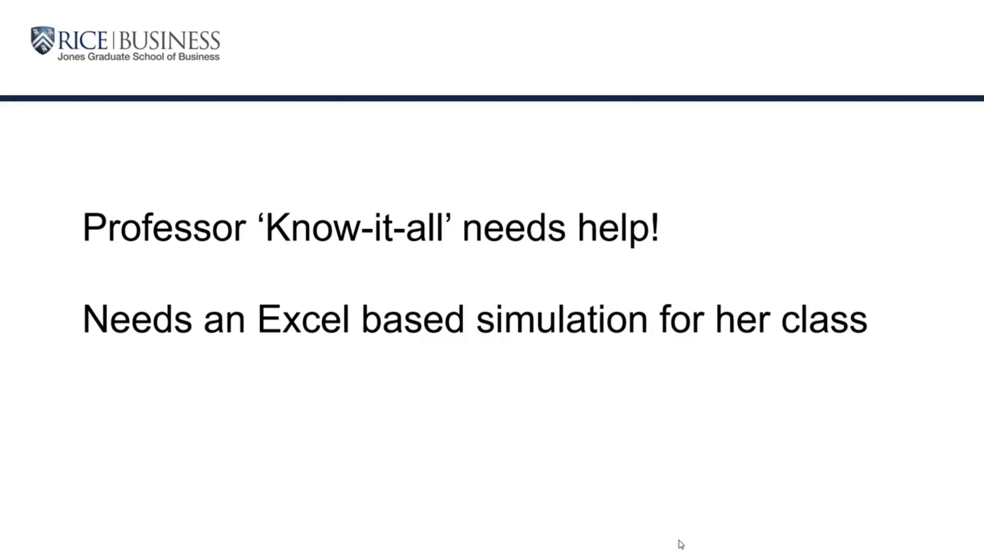
pyautogui.click(679, 544)
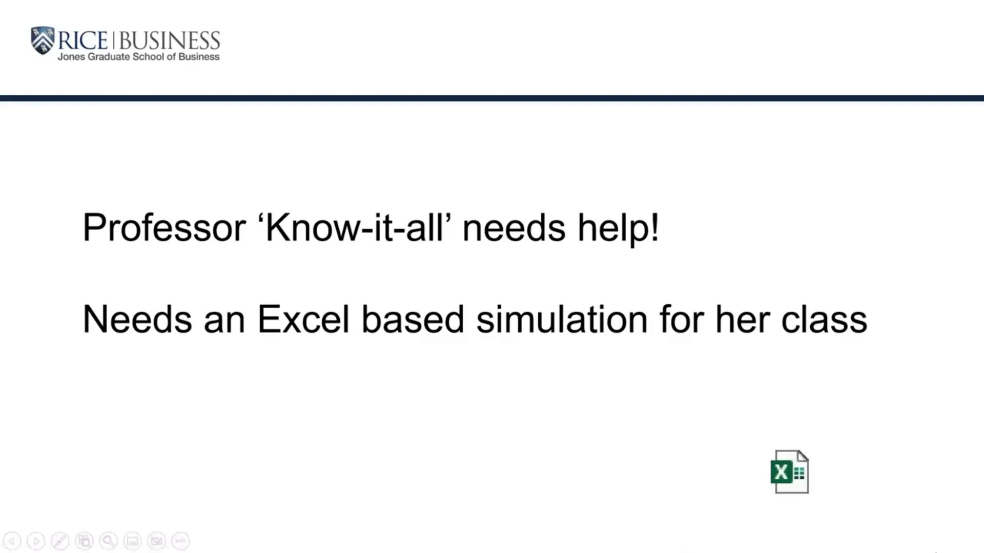
# - Switch to Excel, open the Student Names workbook and review the student list in A2:B21 on Sheet1
pyautogui.click(790, 471)
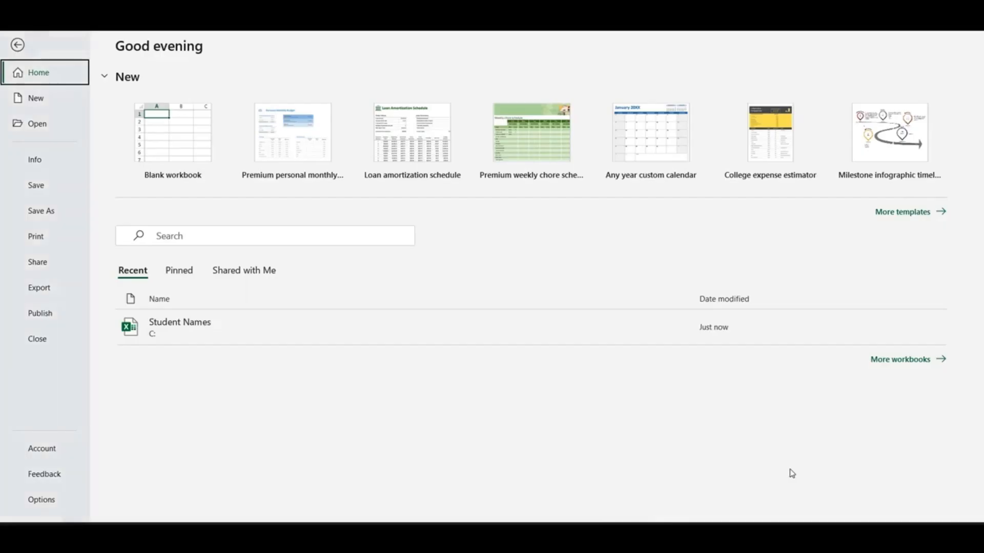
pyautogui.click(176, 338)
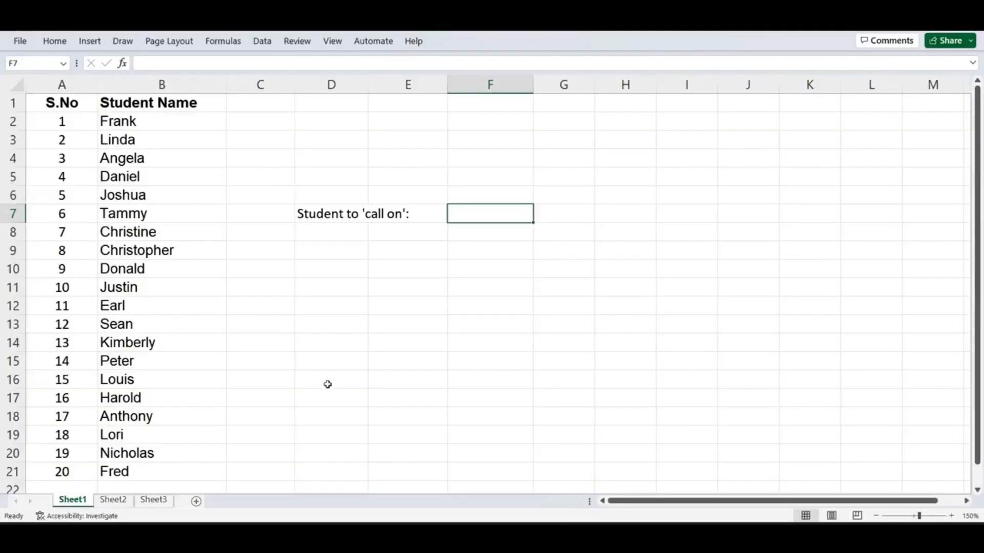
pyautogui.moveTo(61, 116); pyautogui.dragTo(154, 475)
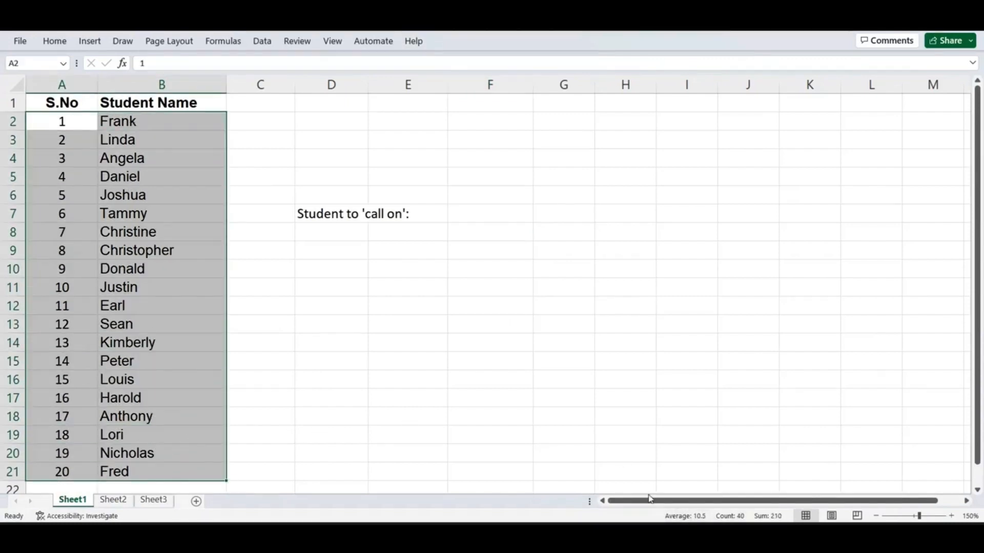
pyautogui.click(483, 216)
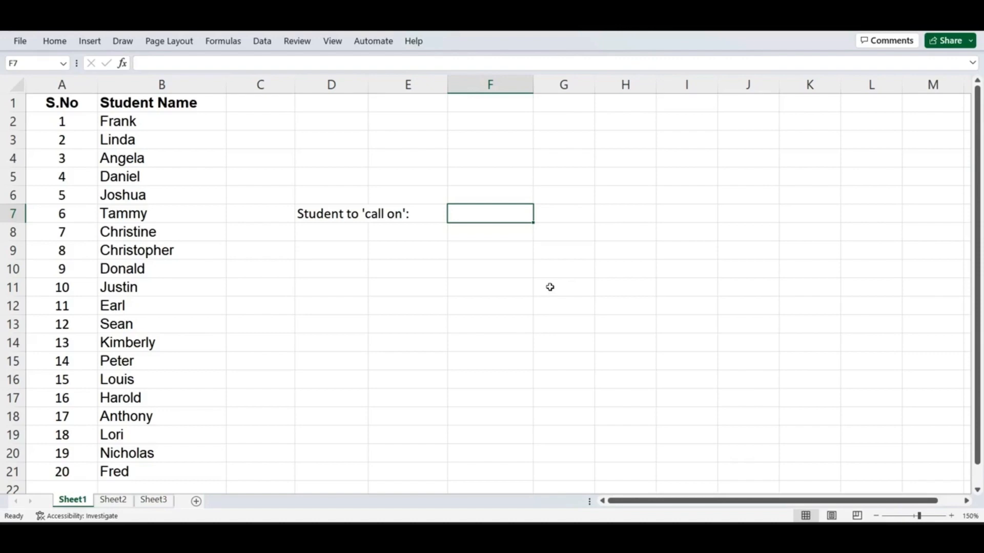
# - Enter the function syntax =RANDBETWEEN(bottom, top) as plain text in cell D4
pyautogui.click(335, 138)
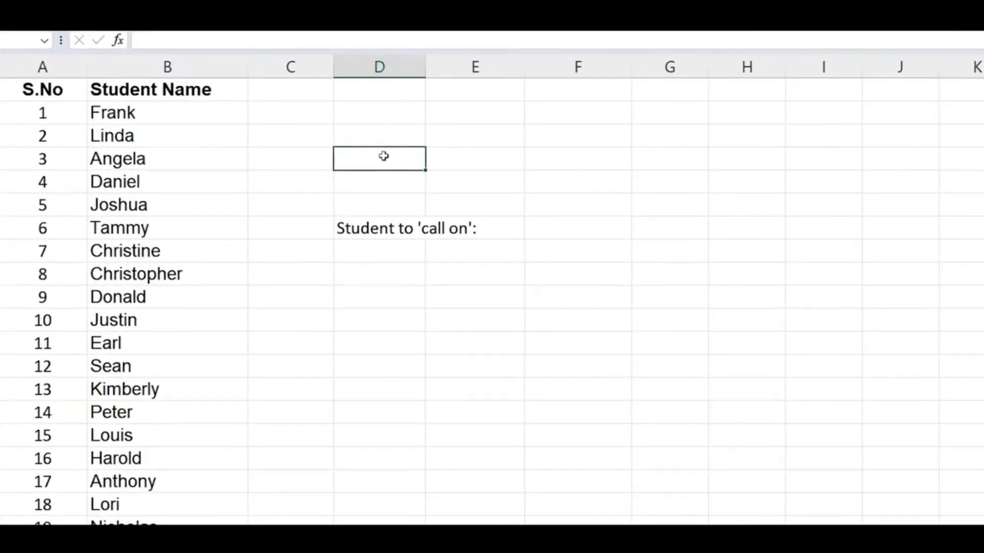
pyautogui.write("'=RAND")
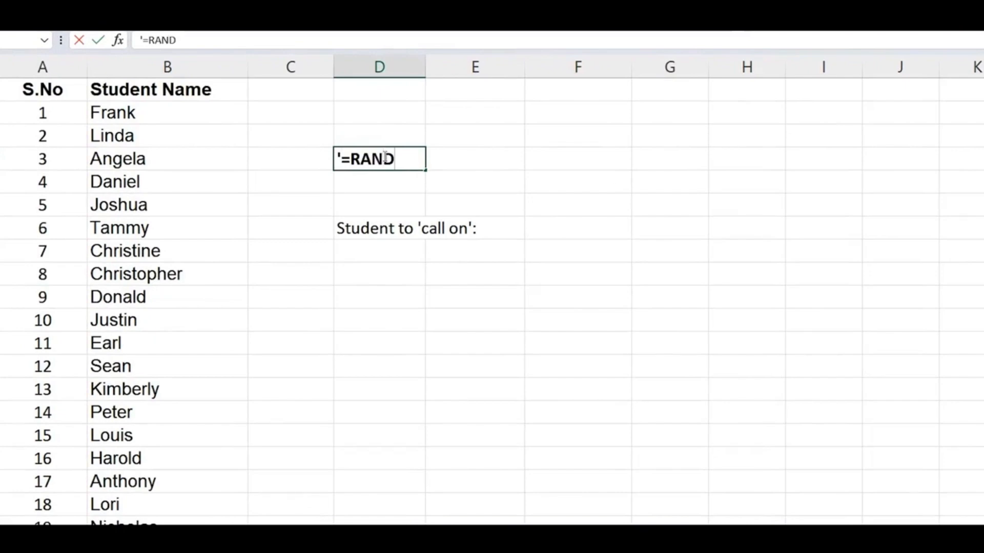
pyautogui.write('BETWEEN')
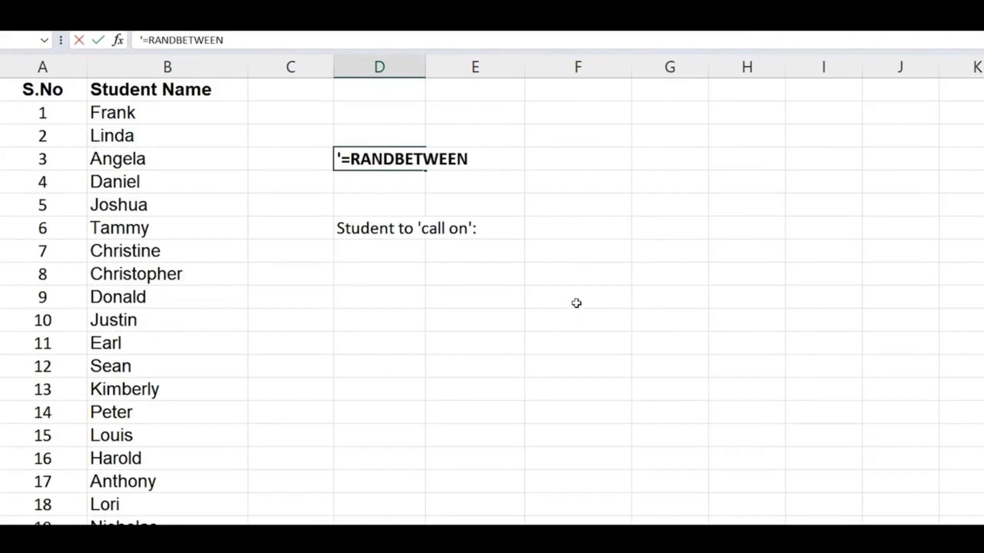
pyautogui.write('(botto')
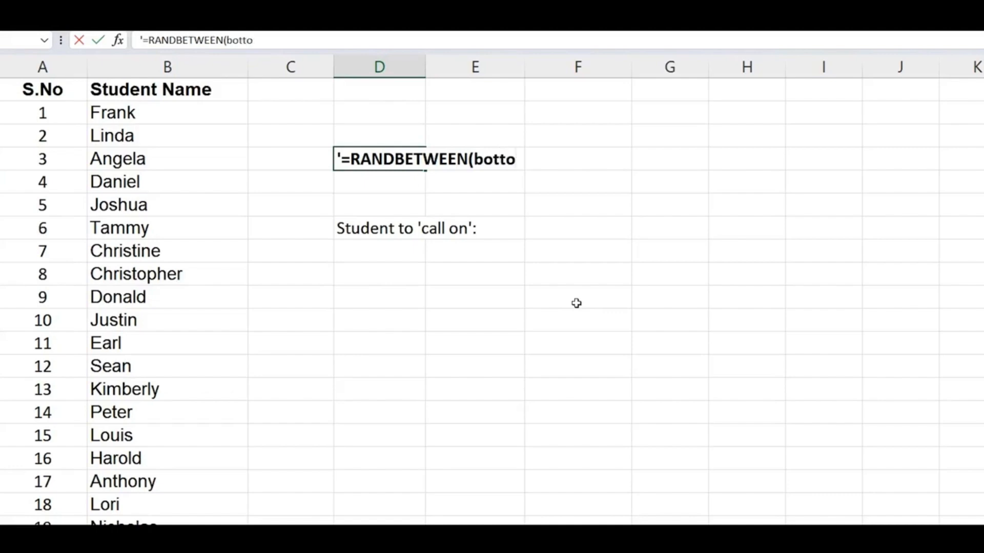
pyautogui.write('m, top)')
pyautogui.press('Return')
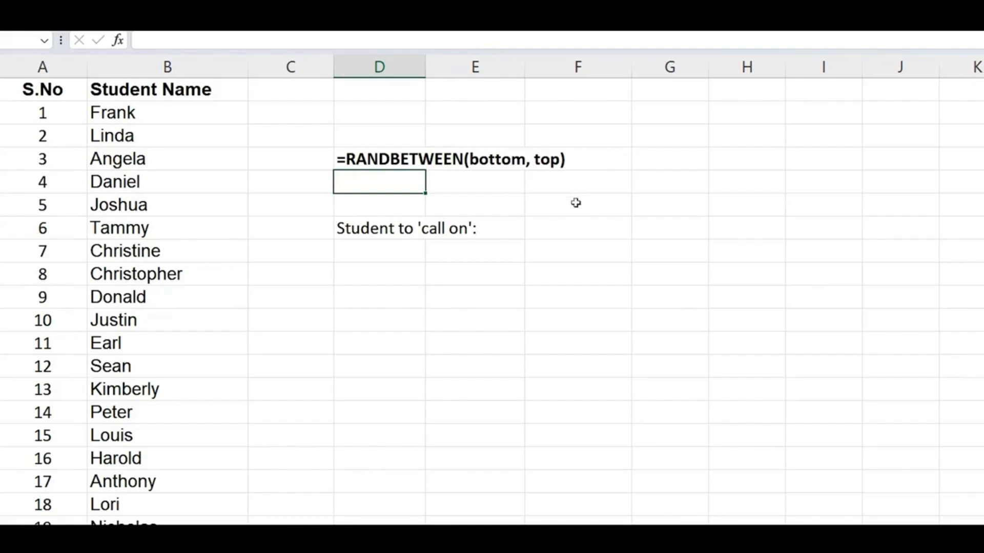
# - Enter =VLOOKUP(RANDBETWEEN(1,20),A2:B21,2,FALSE) in F7 to choose a random student to call on
pyautogui.click(568, 230)
pyautogui.write('=')
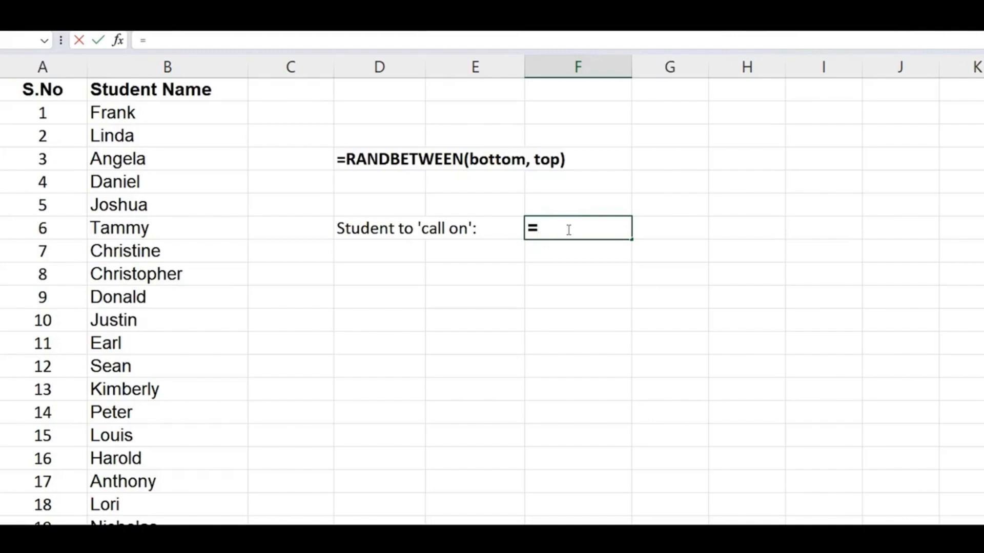
pyautogui.write('VLOOKUP')
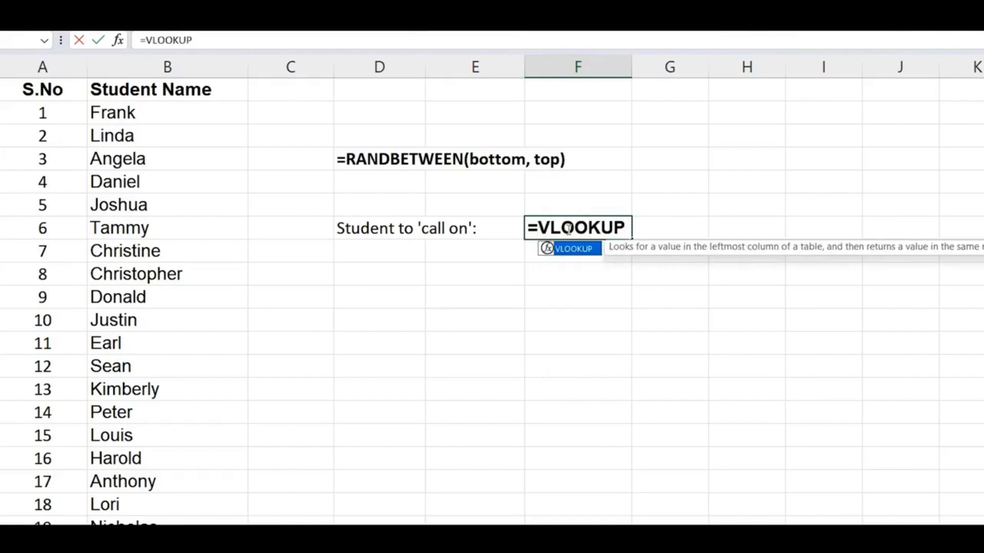
pyautogui.write('(')
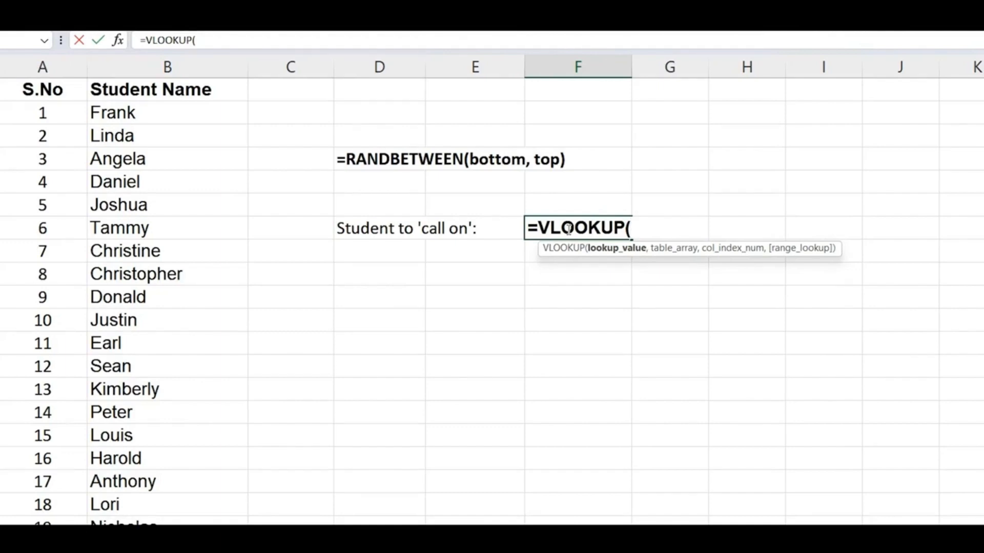
pyautogui.write('RAND')
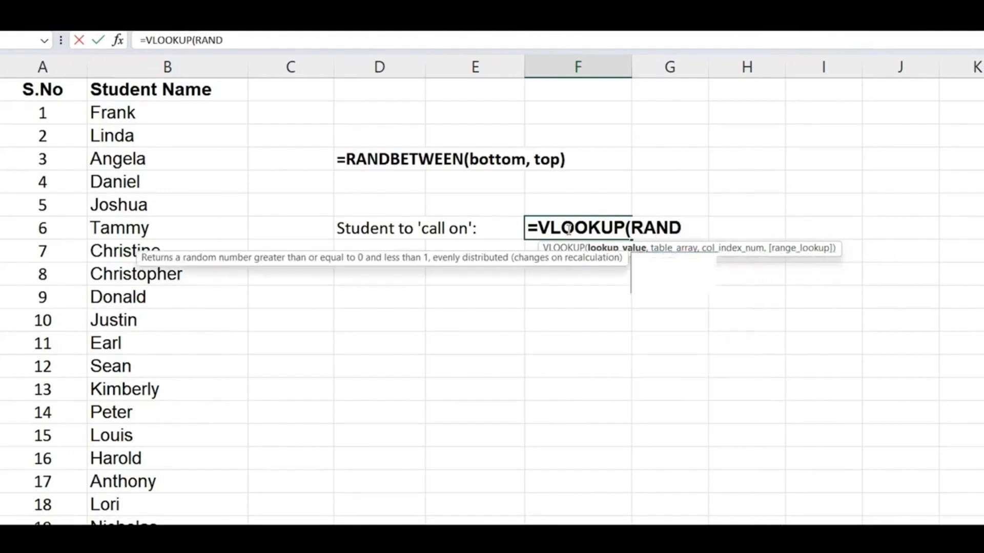
pyautogui.write('BETWEEN(')
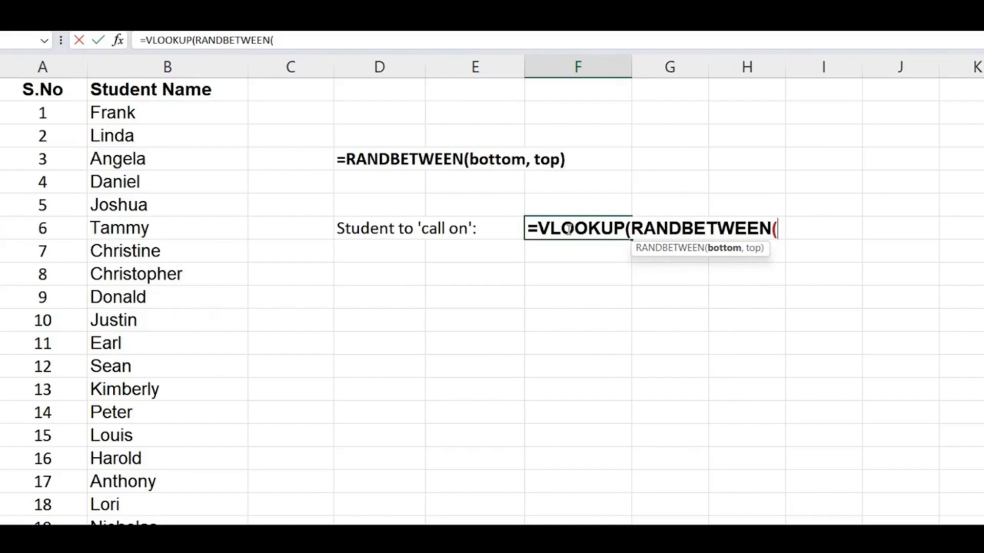
pyautogui.write('1,')
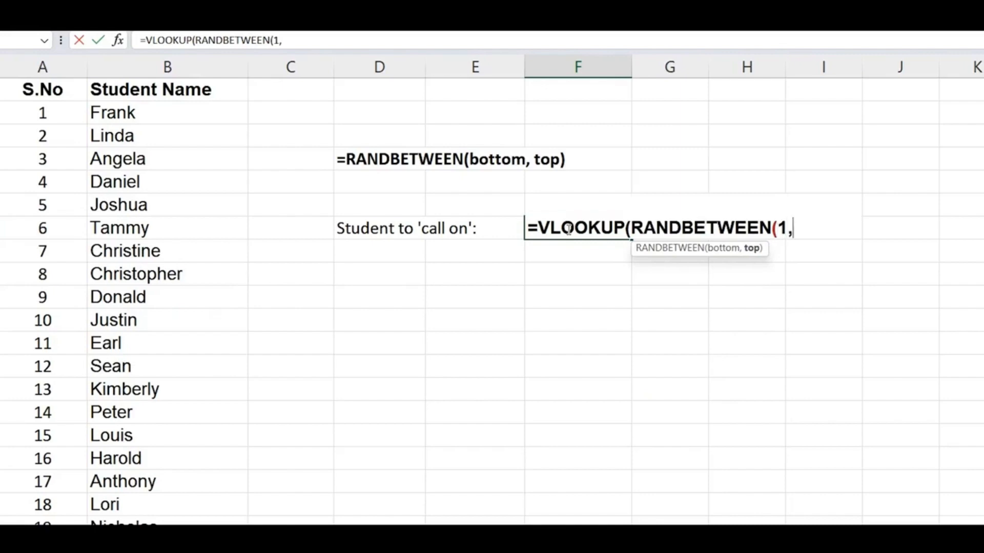
pyautogui.write('20)')
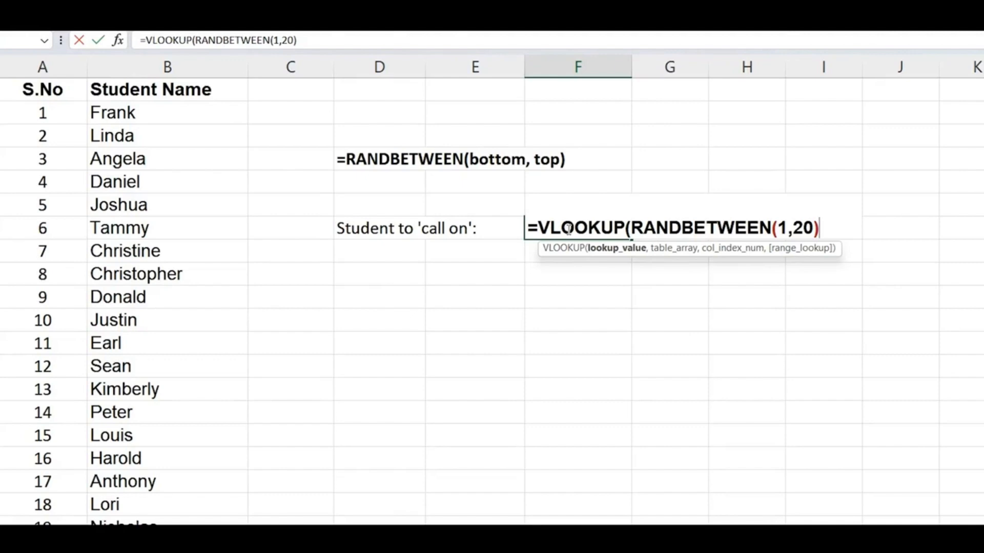
pyautogui.write(',')
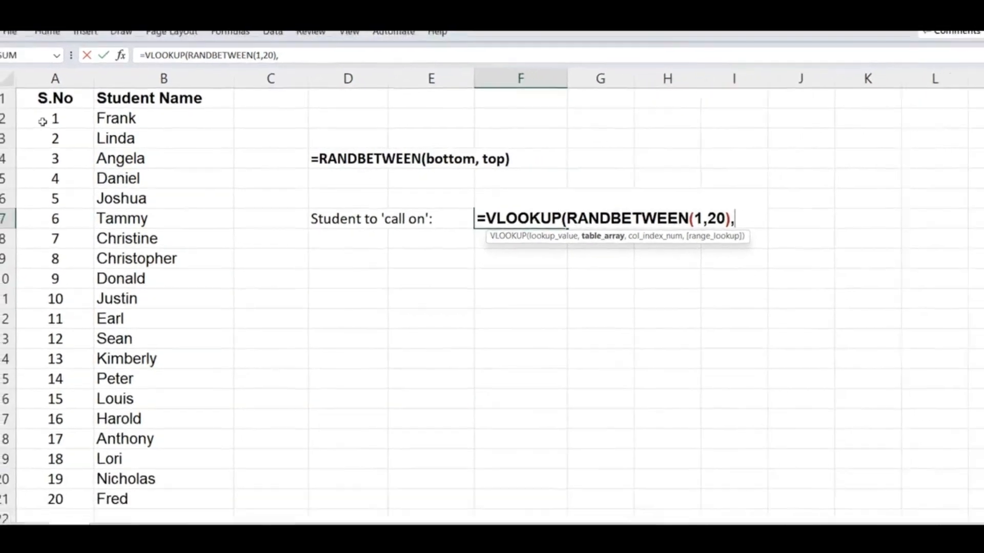
pyautogui.moveTo(43, 121); pyautogui.dragTo(109, 471)
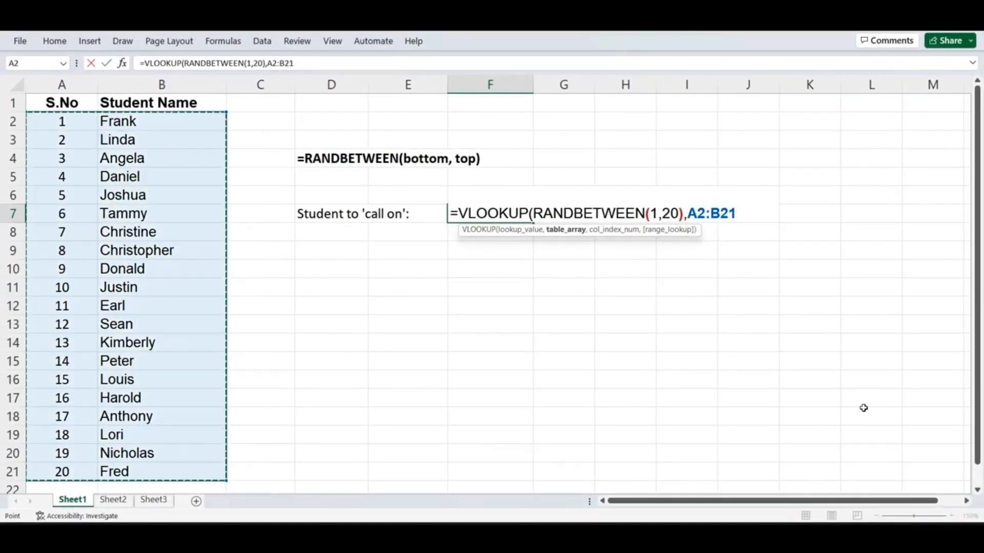
pyautogui.write(',')
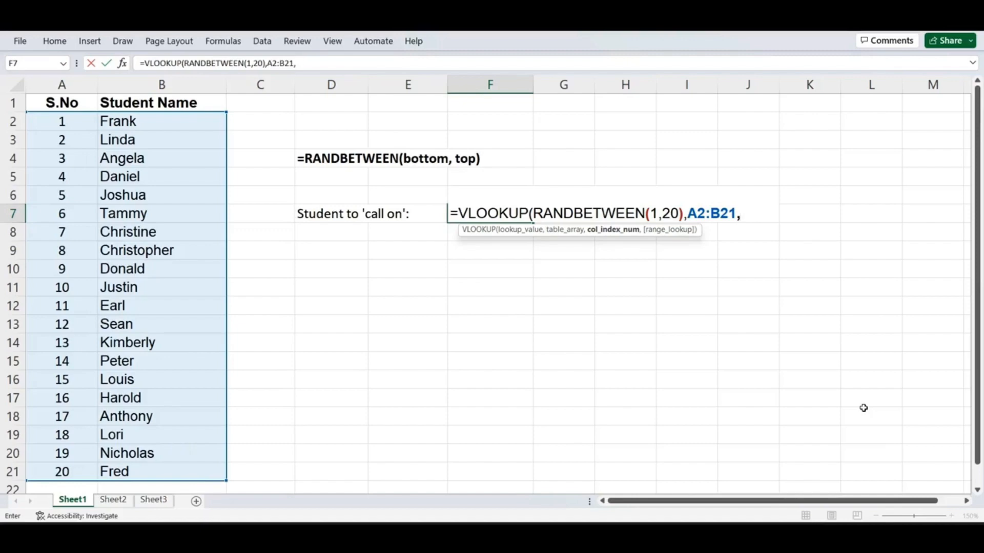
pyautogui.write('2,')
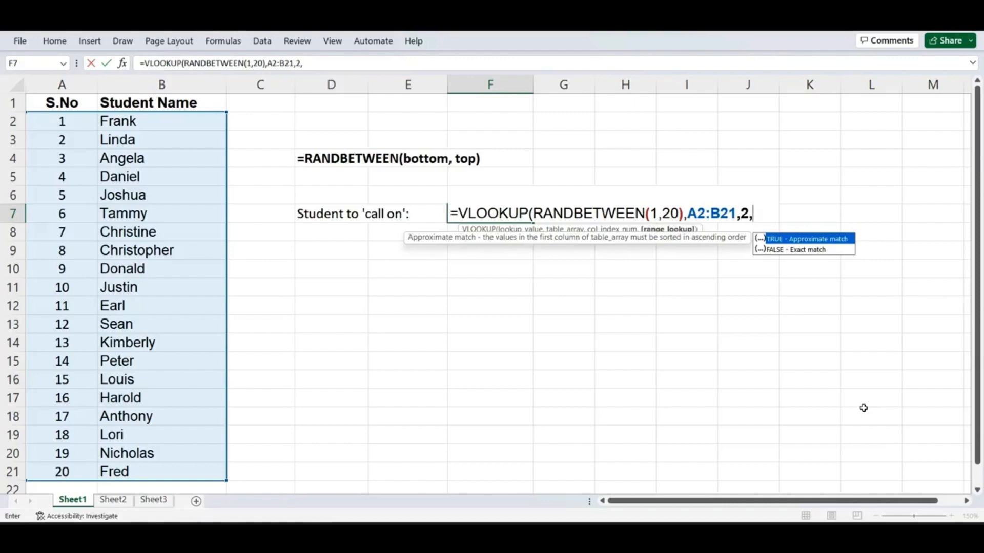
pyautogui.write('FALSE')
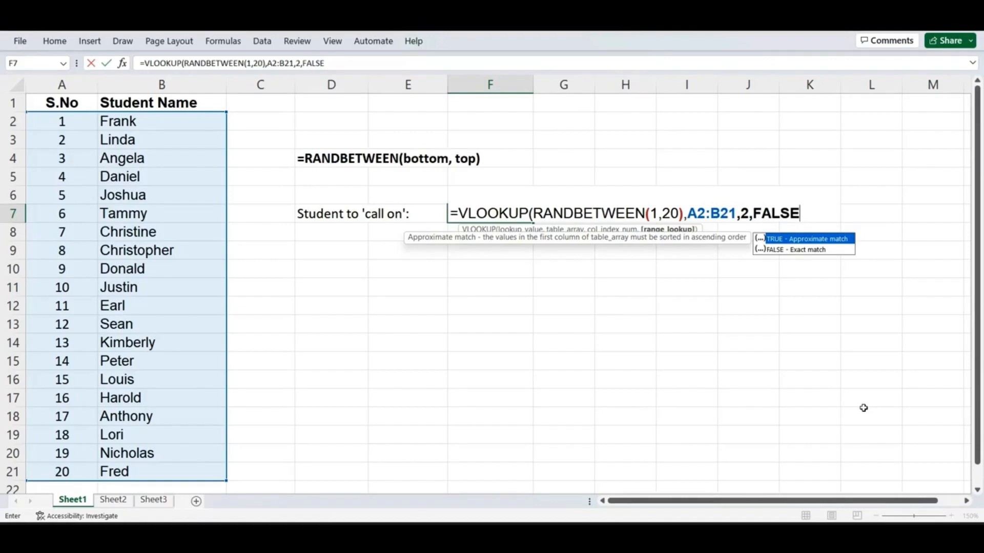
pyautogui.write(')')
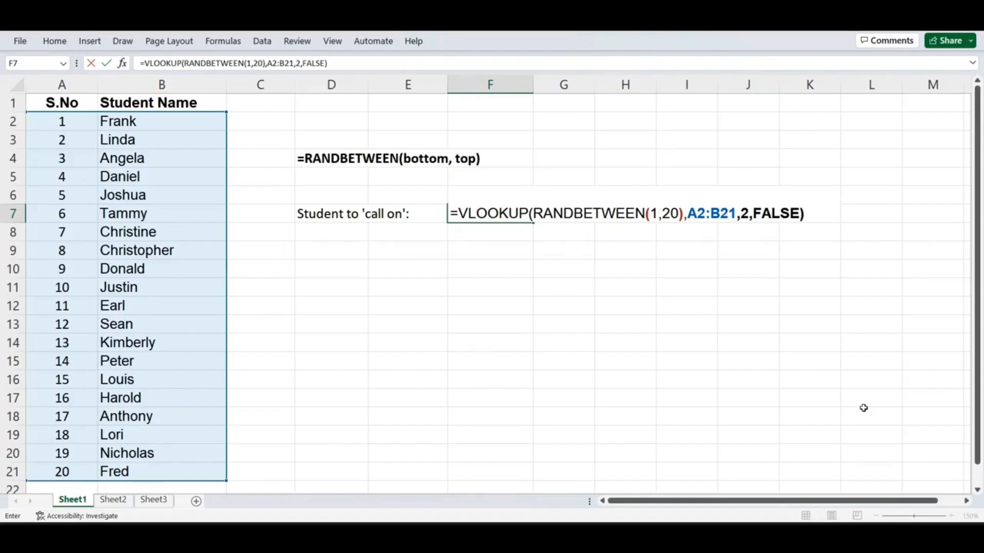
pyautogui.press('Return')
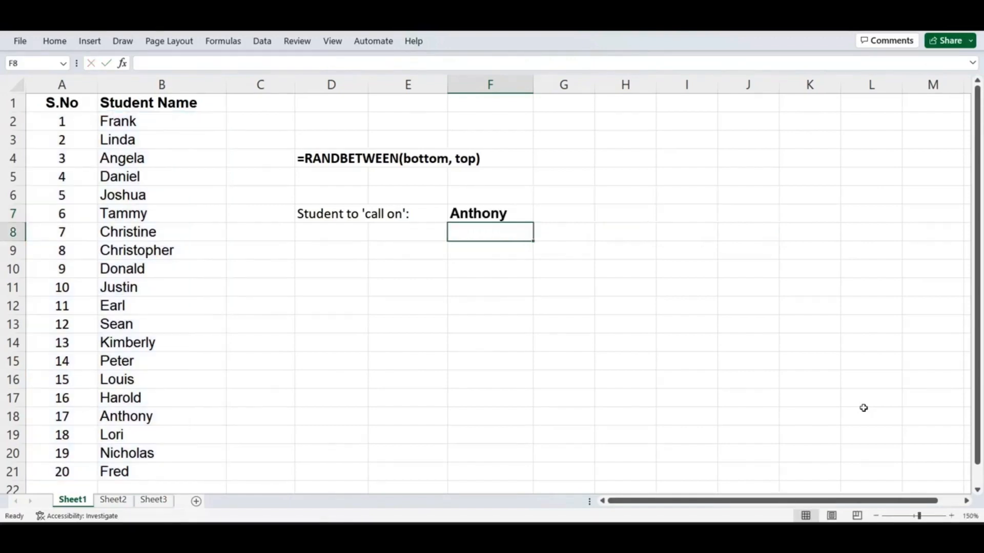
# - Select F7 and recalculate the sheet three times to draw different random students
pyautogui.press('Up')
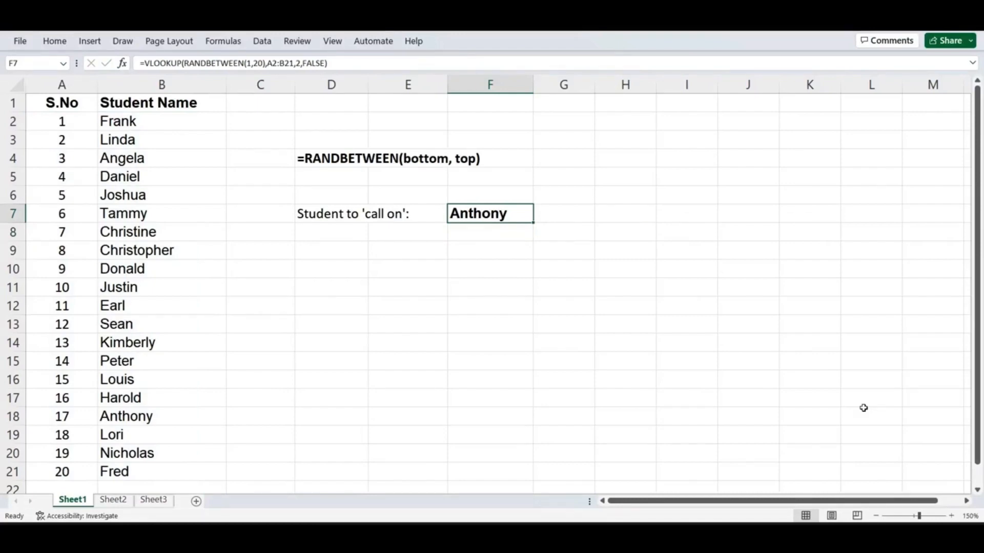
pyautogui.press('F9')
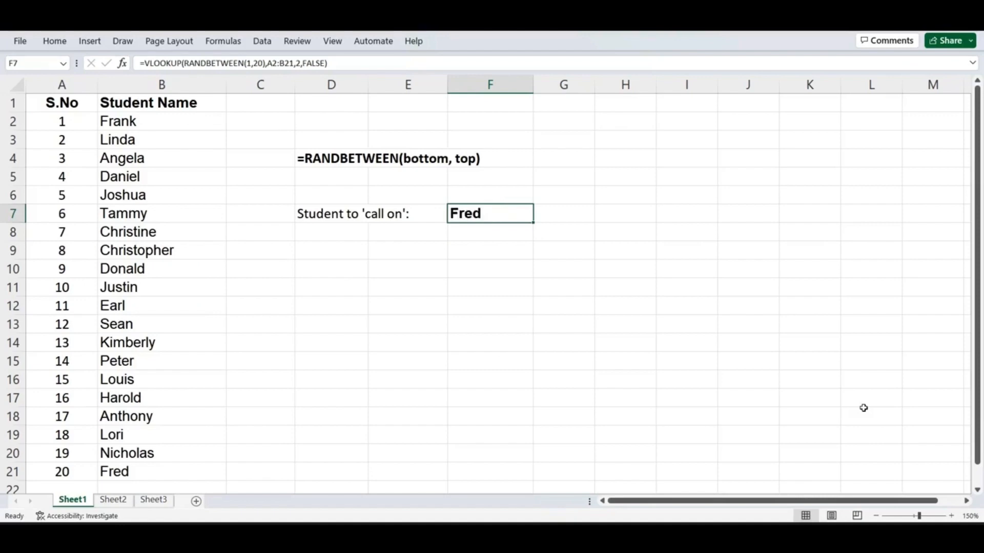
pyautogui.press('F9')
pyautogui.press('F9')
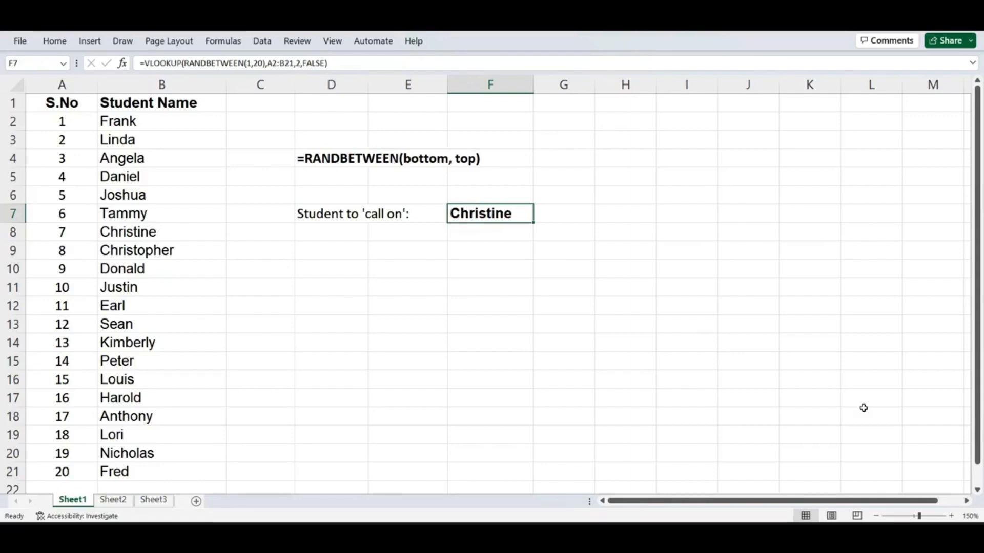